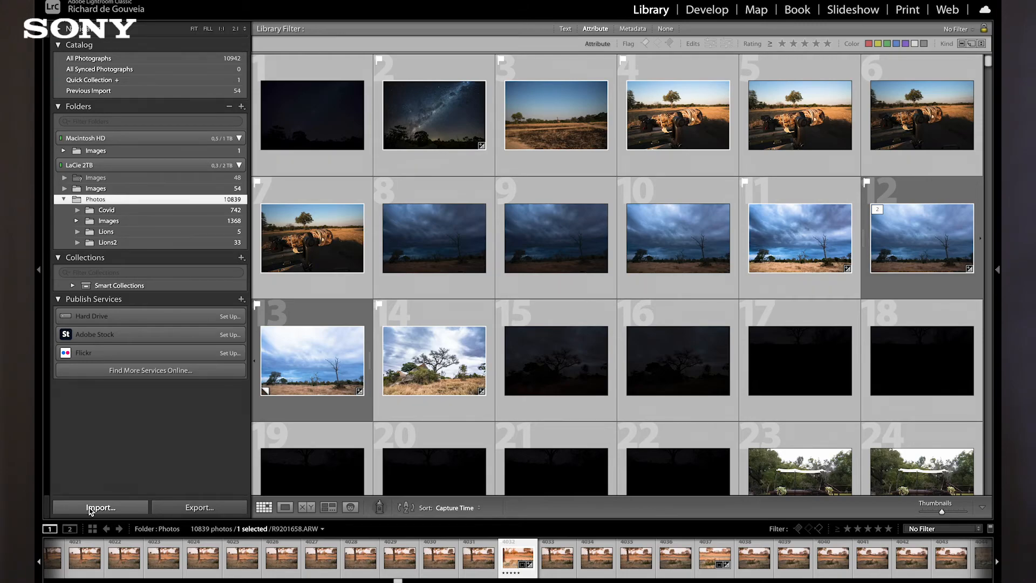
# Start a photo import from the card, browse its shots and preview one impala photo enlarged before returning to the grid
pyautogui.click(89, 509)
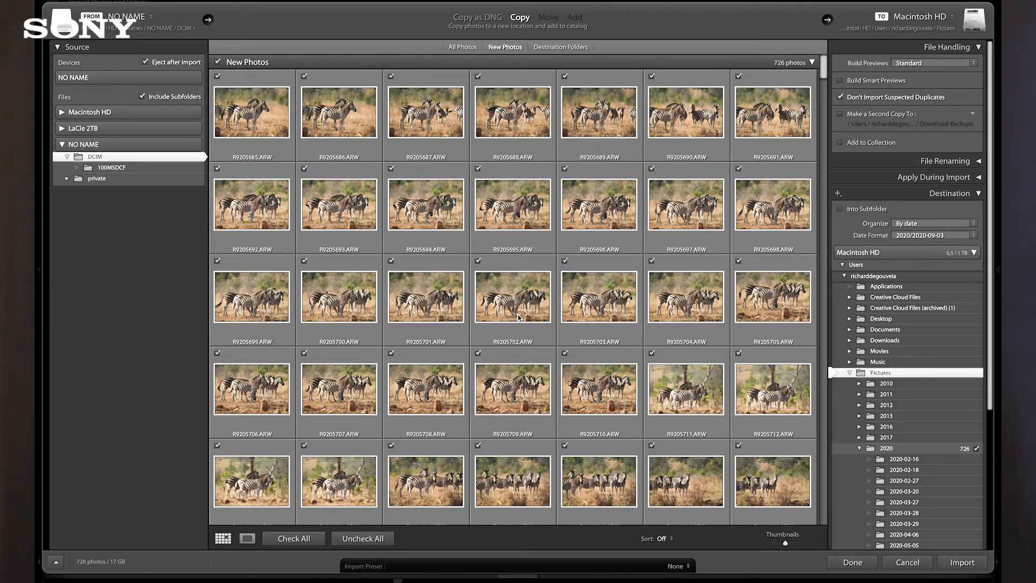
pyautogui.scroll(-10, 518, 317)
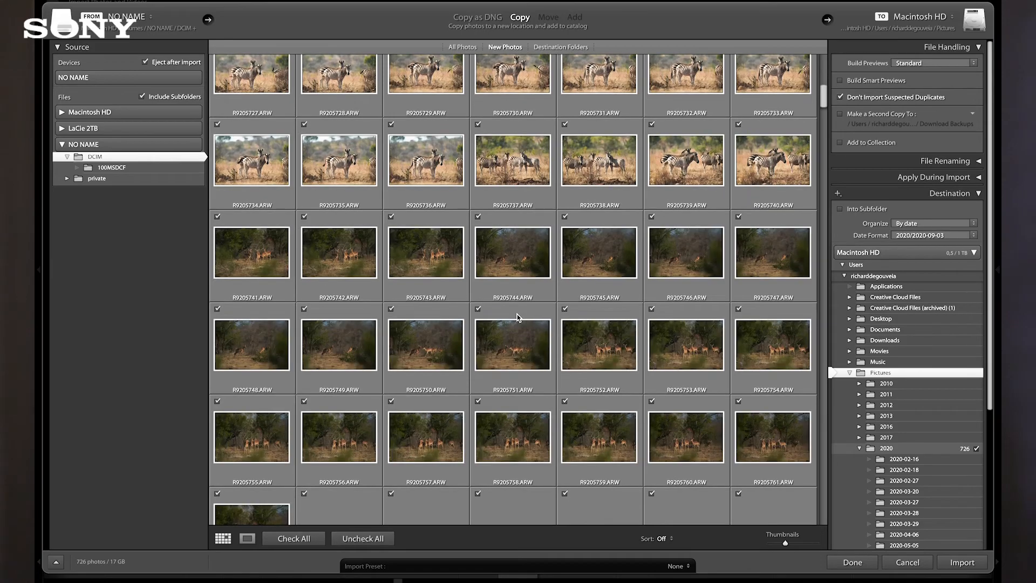
pyautogui.scroll(-6, 517, 313)
pyautogui.doubleClick(516, 229)
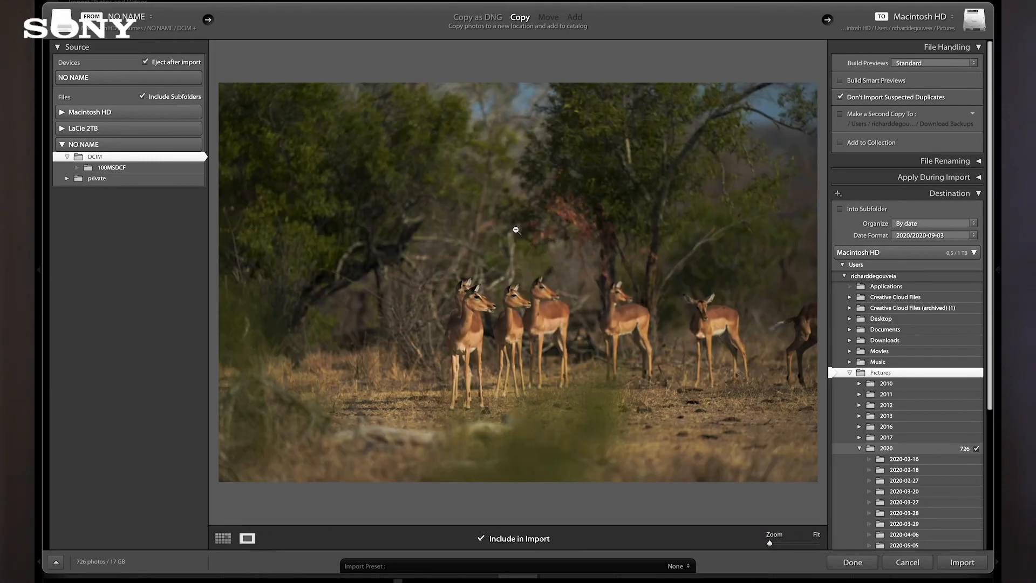
pyautogui.click(223, 539)
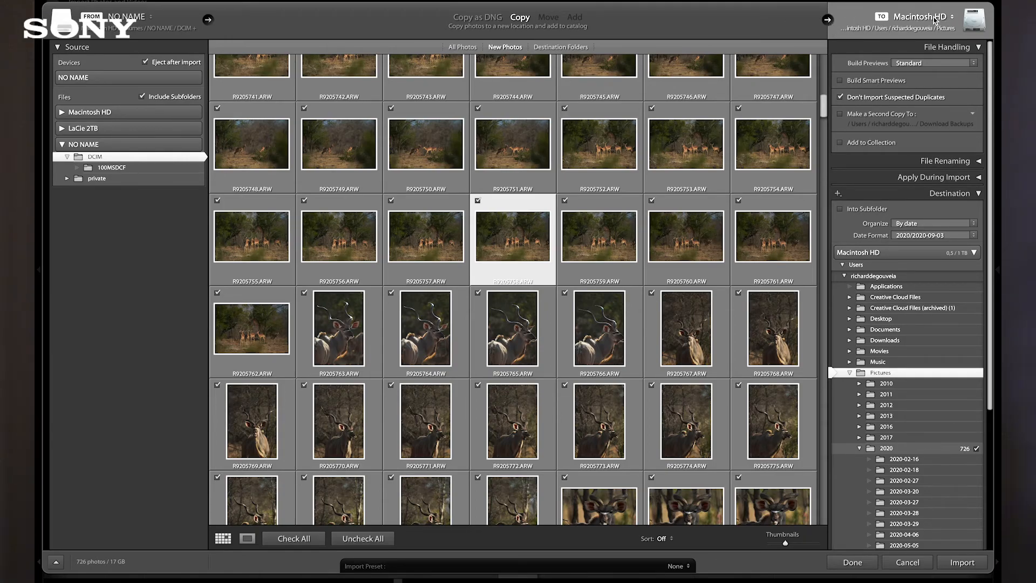
pyautogui.click(951, 20)
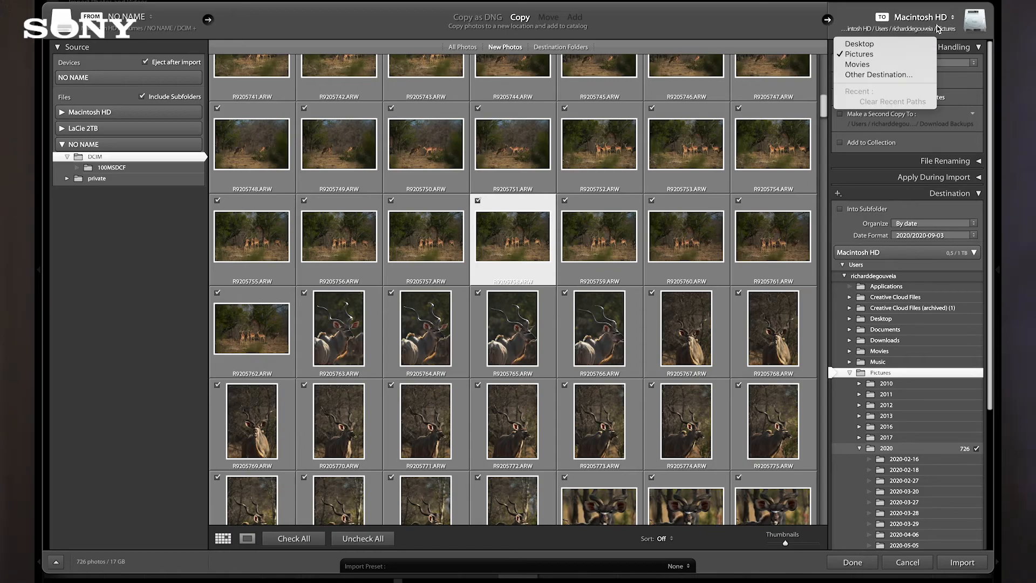
pyautogui.click(888, 75)
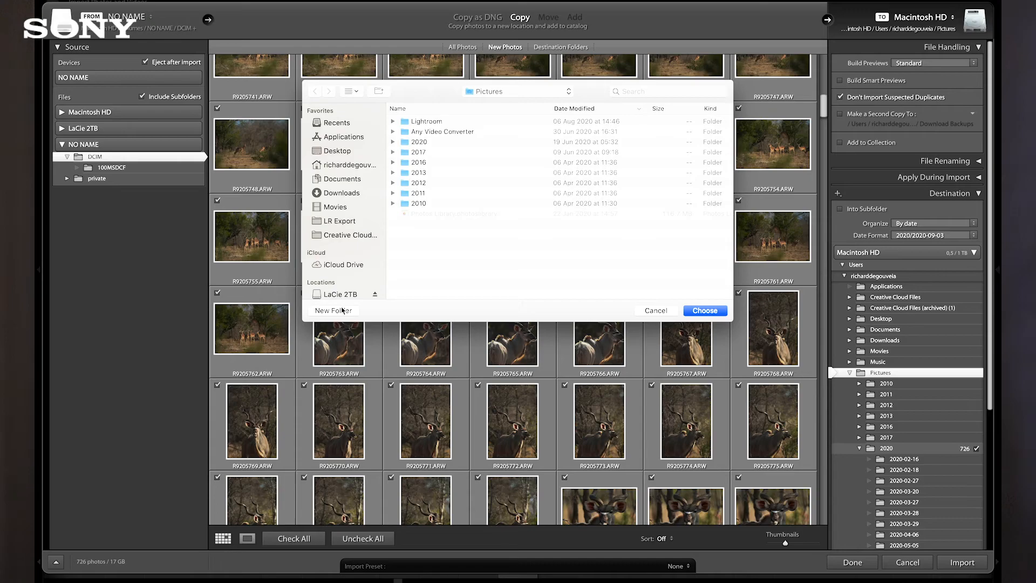
pyautogui.scroll(-2, 343, 299)
pyautogui.click(340, 263)
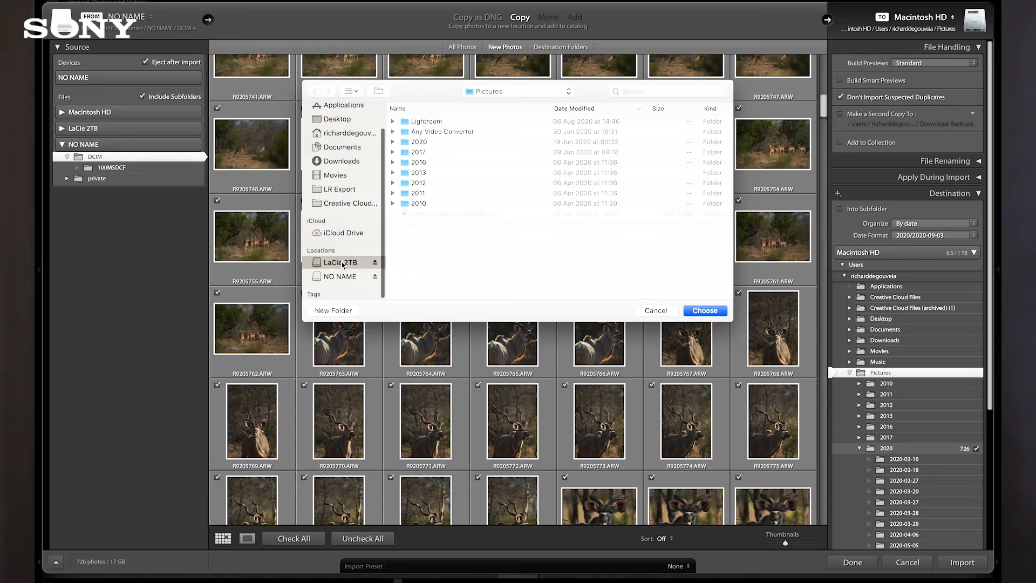
pyautogui.doubleClick(435, 153)
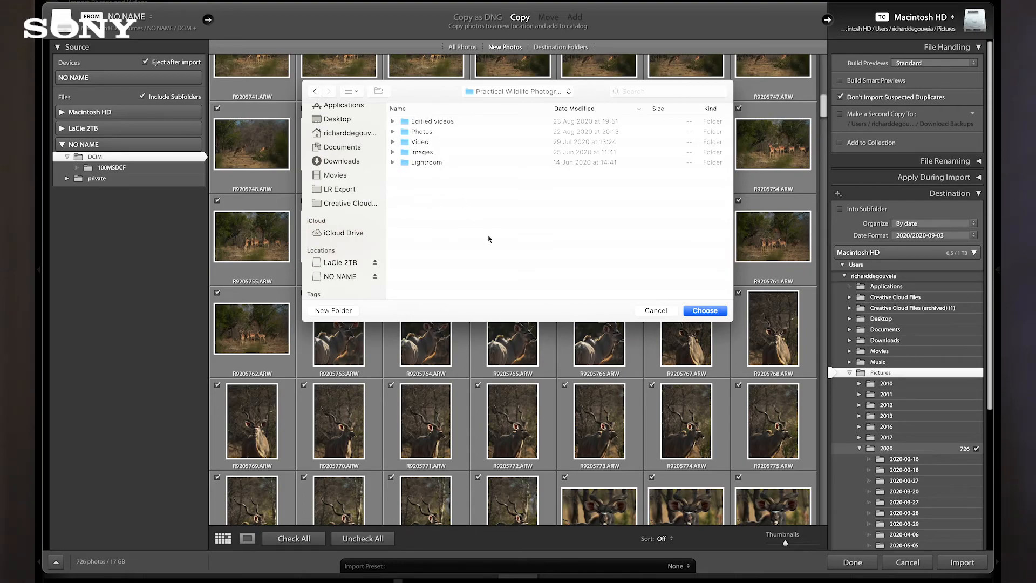
pyautogui.click(656, 310)
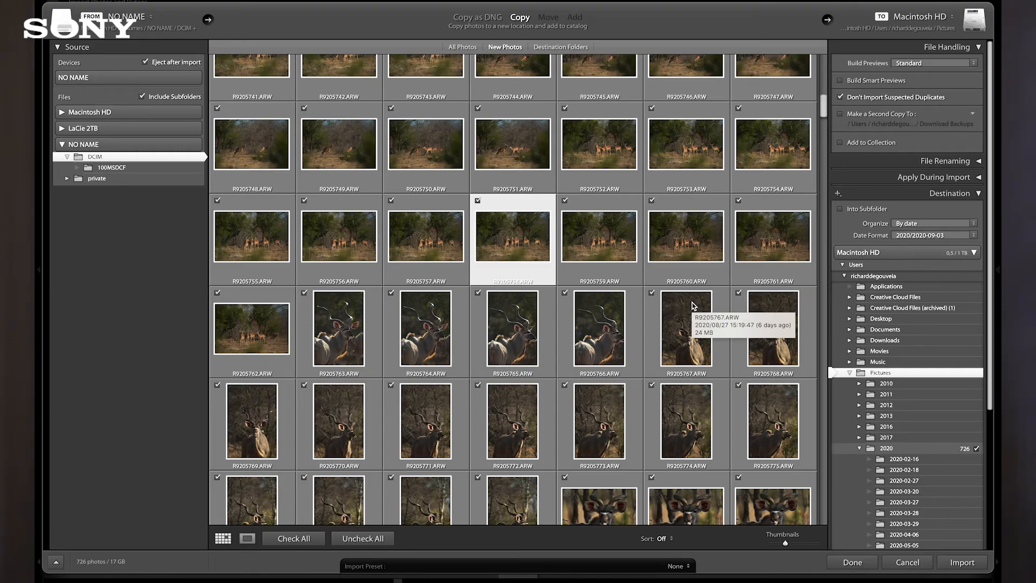
# Switch to Finder, open the 100MSDCF folder inside DCIM on the NO NAME card and select all its files
pyautogui.click(257, 574)
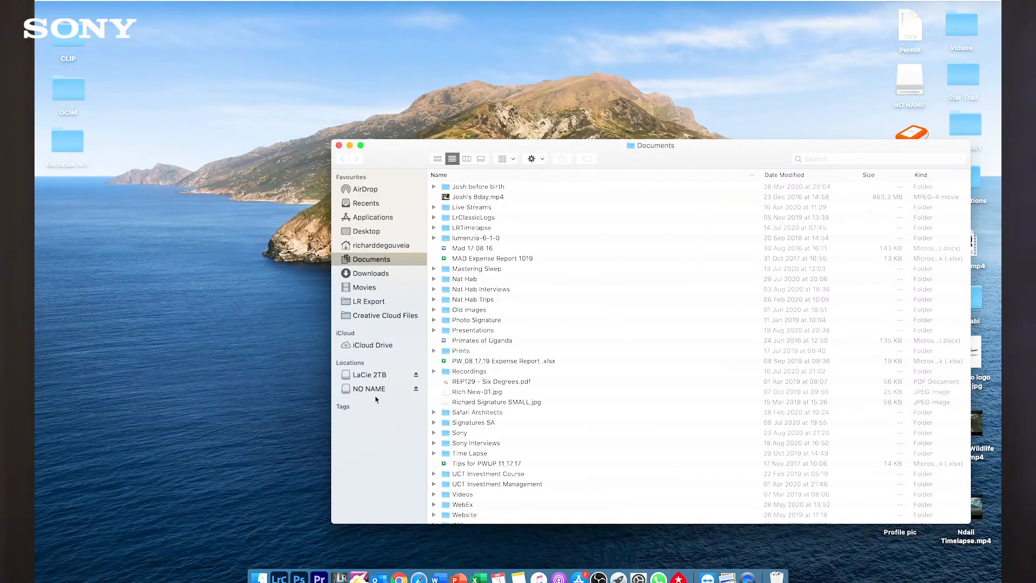
pyautogui.click(377, 389)
pyautogui.doubleClick(461, 191)
pyautogui.doubleClick(463, 189)
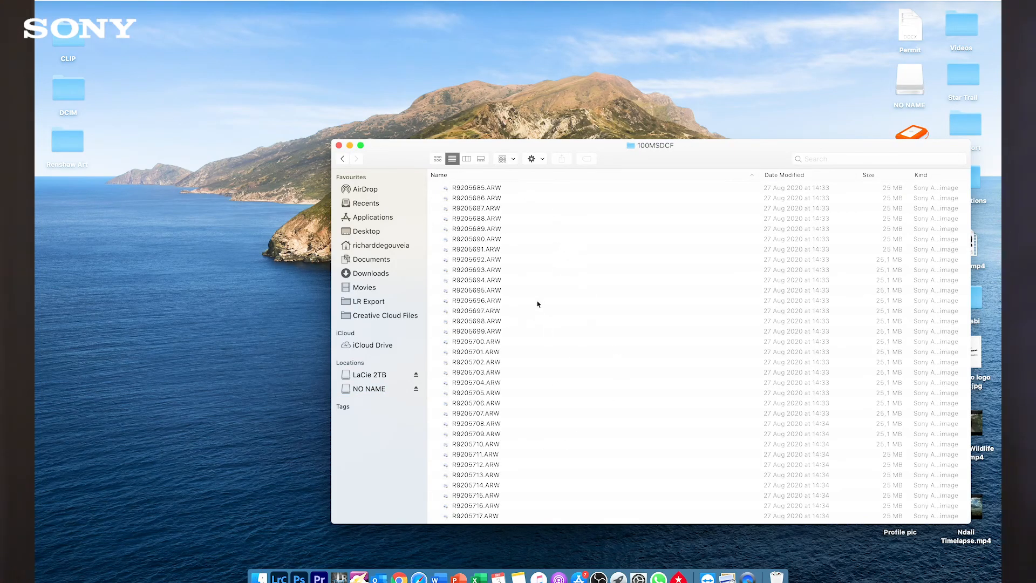
pyautogui.press('super+a')
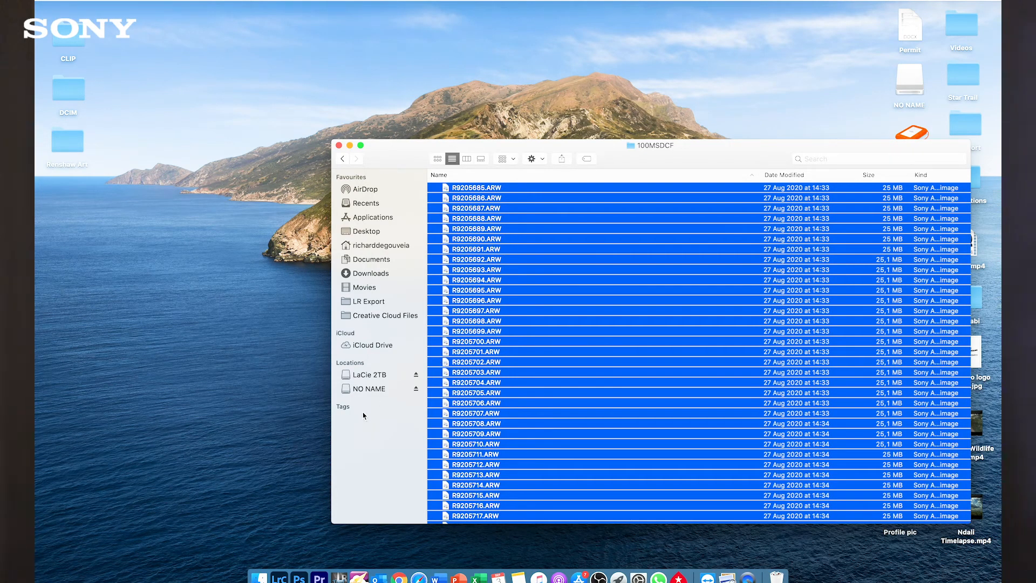
# Open the LaCie 2TB drive in a second Finder tab and go to its Practical Wildlife Photography folder
pyautogui.rightClick(375, 381)
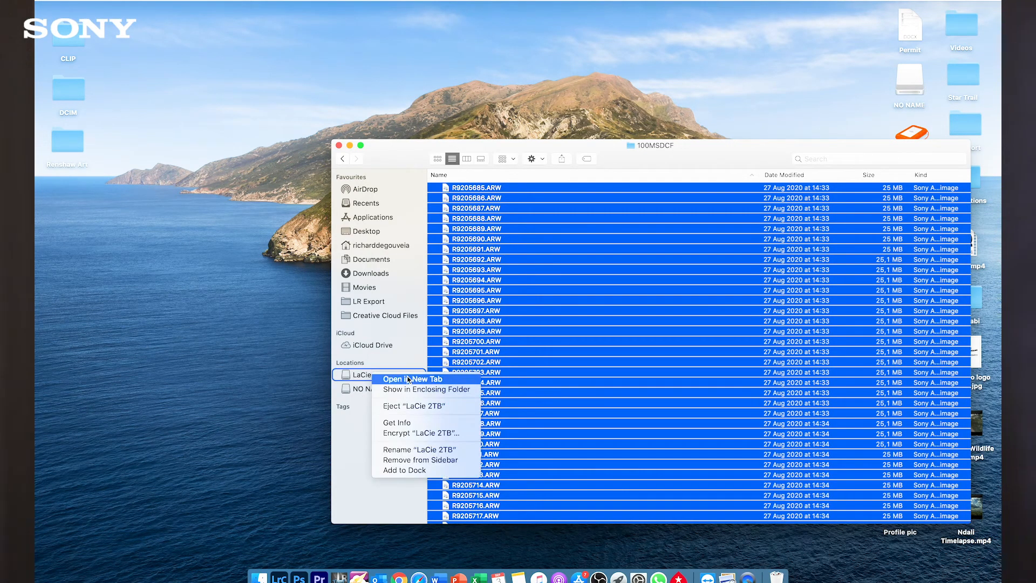
pyautogui.click(410, 386)
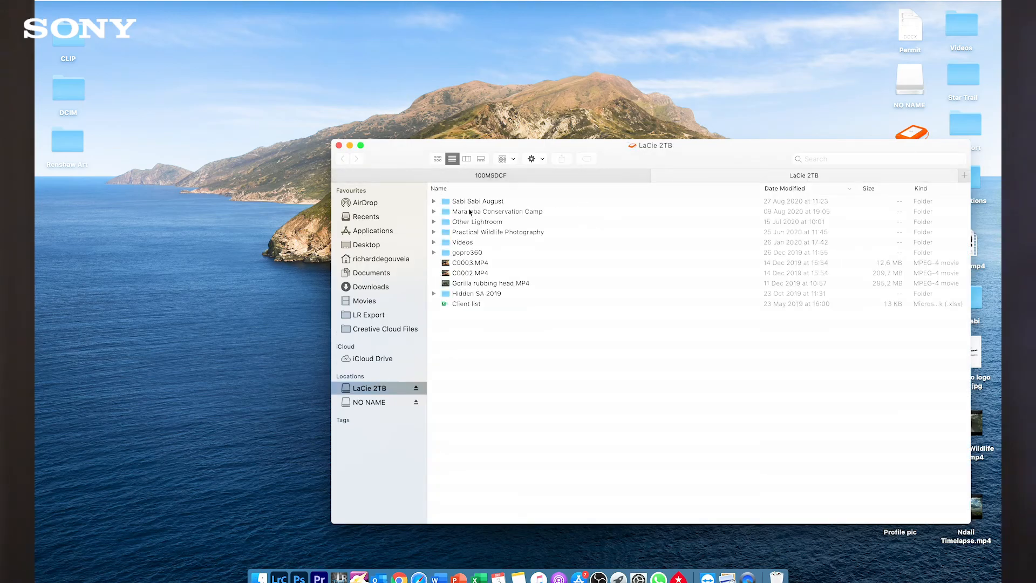
pyautogui.doubleClick(479, 233)
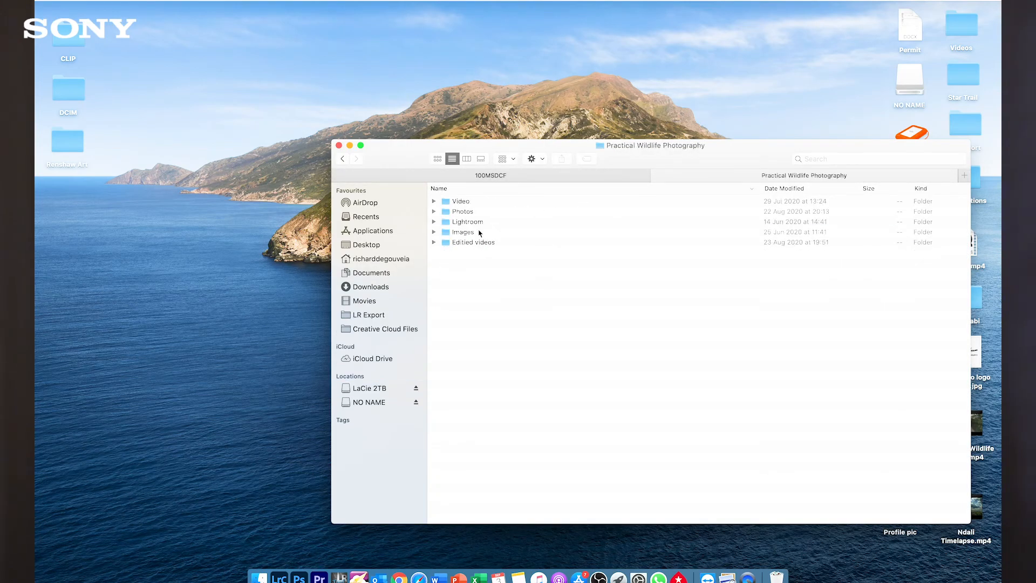
# Try to copy all ARW files from 100MSDCF into the Practical Wildlife Photography folder
pyautogui.click(491, 175)
pyautogui.press('super+a')
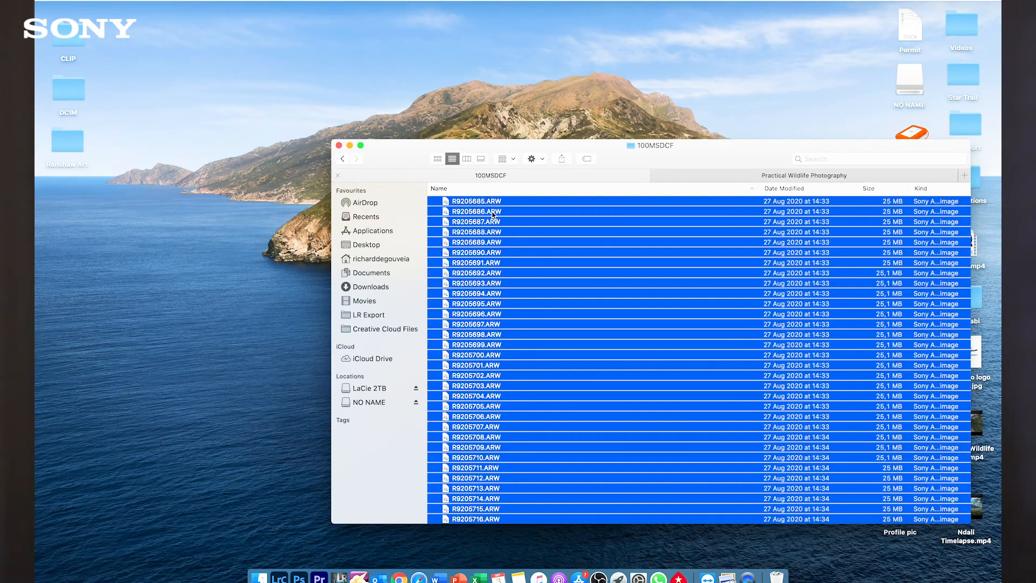
pyautogui.moveTo(480, 262); pyautogui.dragTo(777, 177)
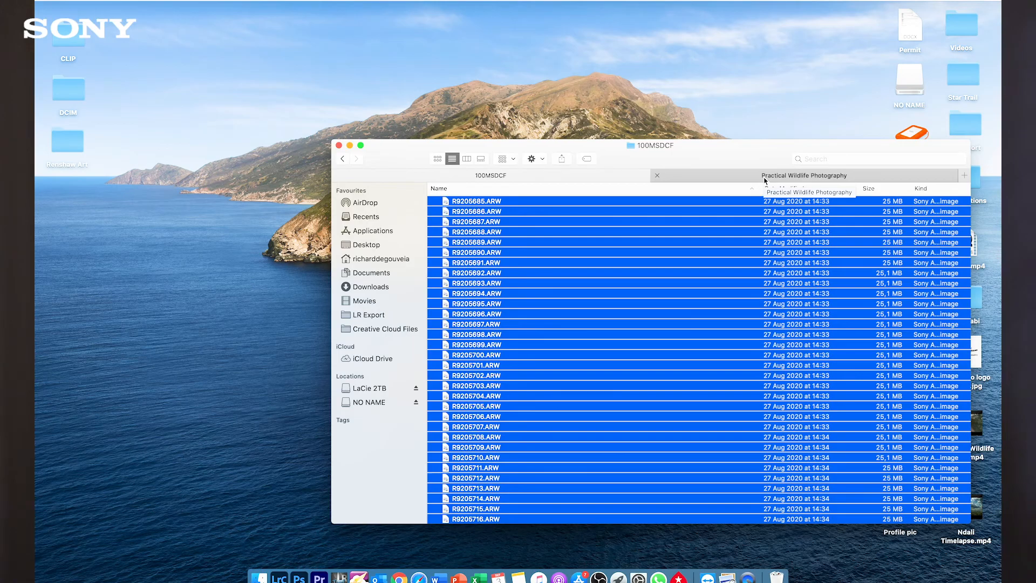
# Switch back to Lightroom Classic and cancel the import from the card
pyautogui.click(279, 578)
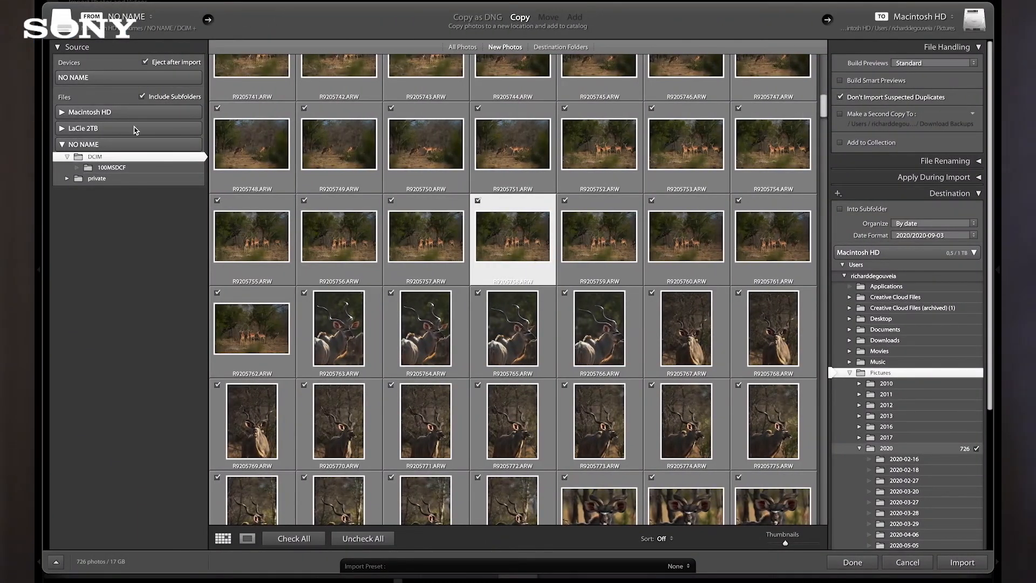
pyautogui.click(905, 562)
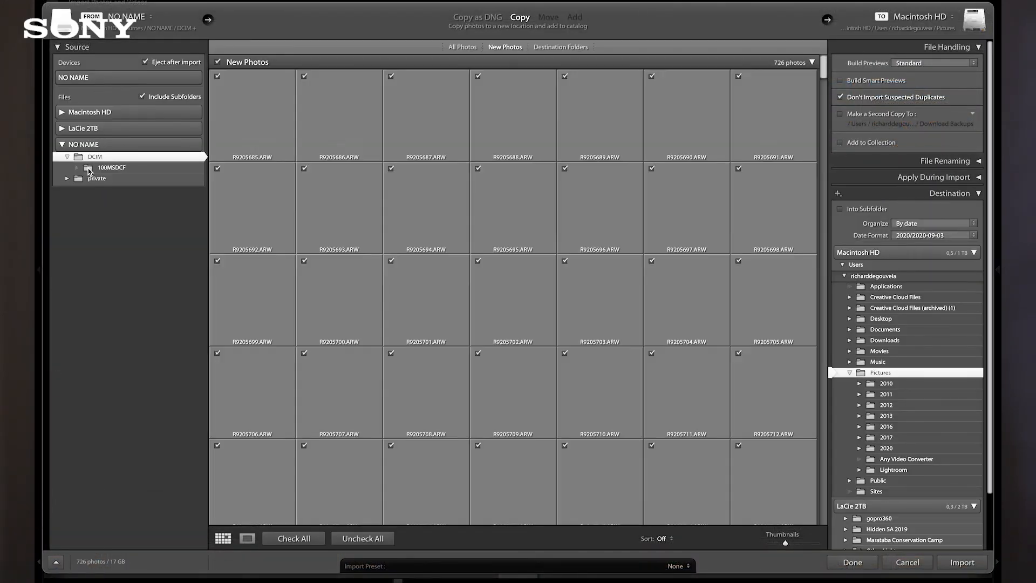
# Browse the import source drives, choose the Practical Wildlife Photography folder on LaCie 2TB as source and expand its subfolders
pyautogui.click(63, 112)
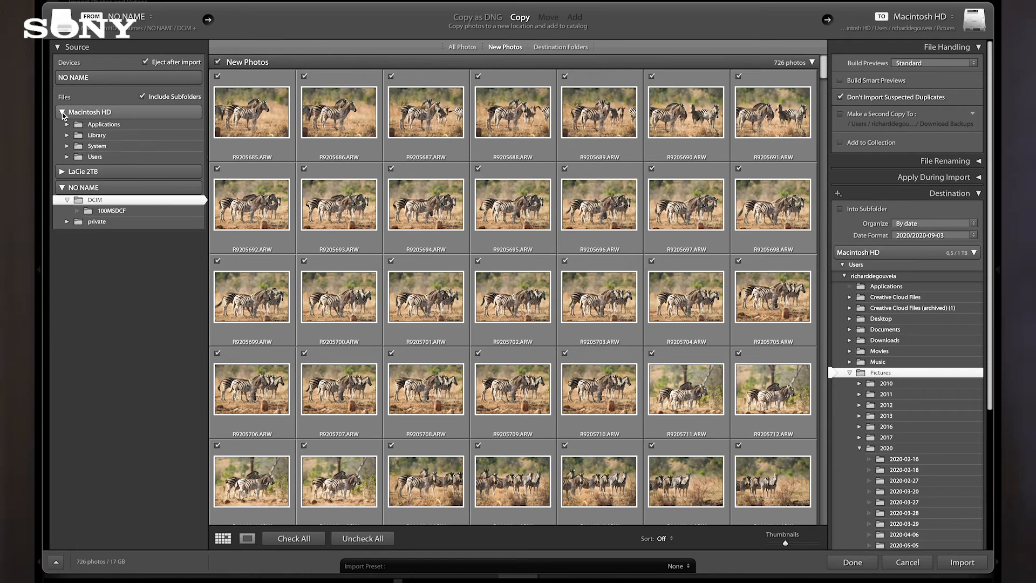
pyautogui.click(66, 157)
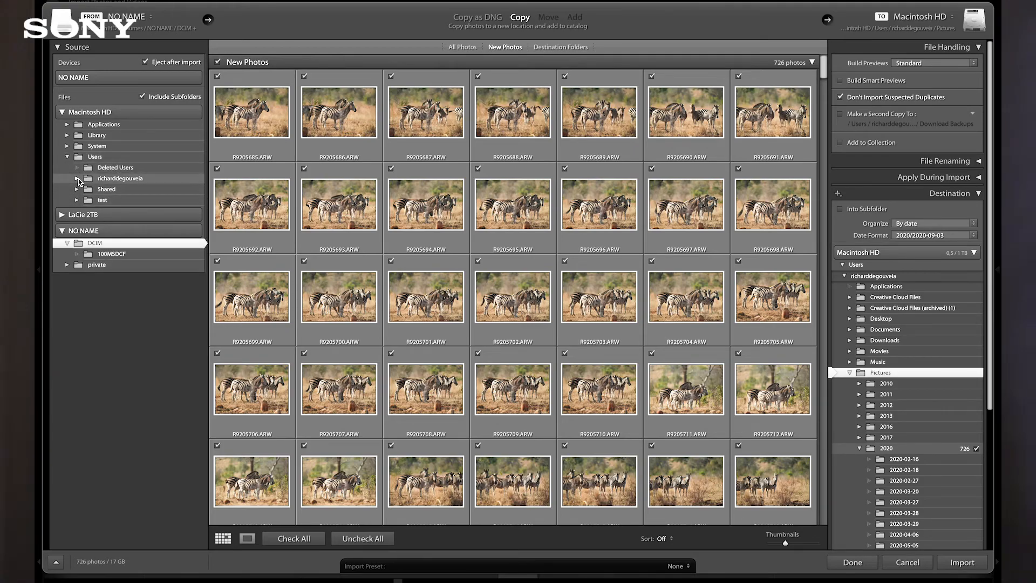
pyautogui.click(78, 178)
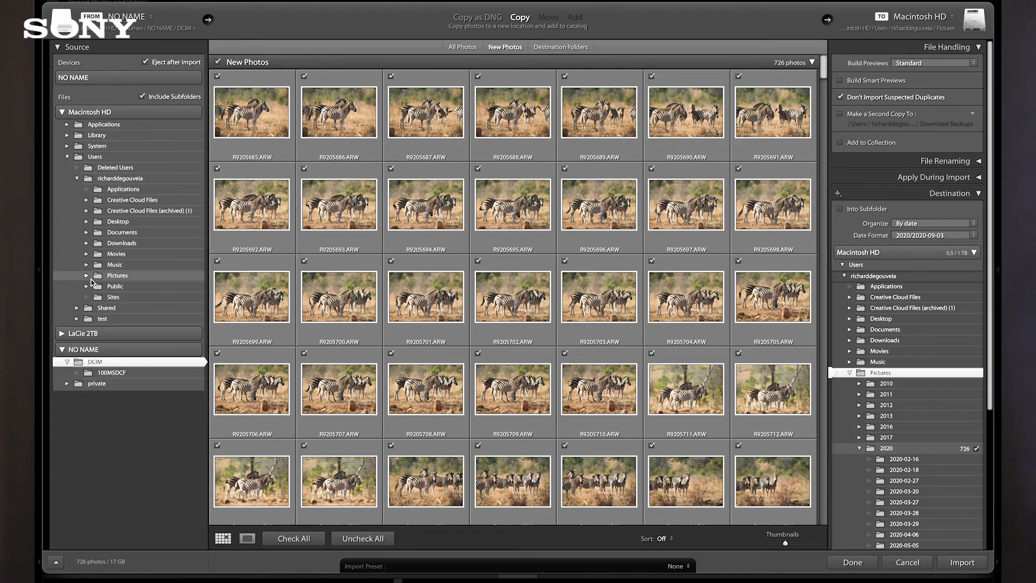
pyautogui.click(62, 334)
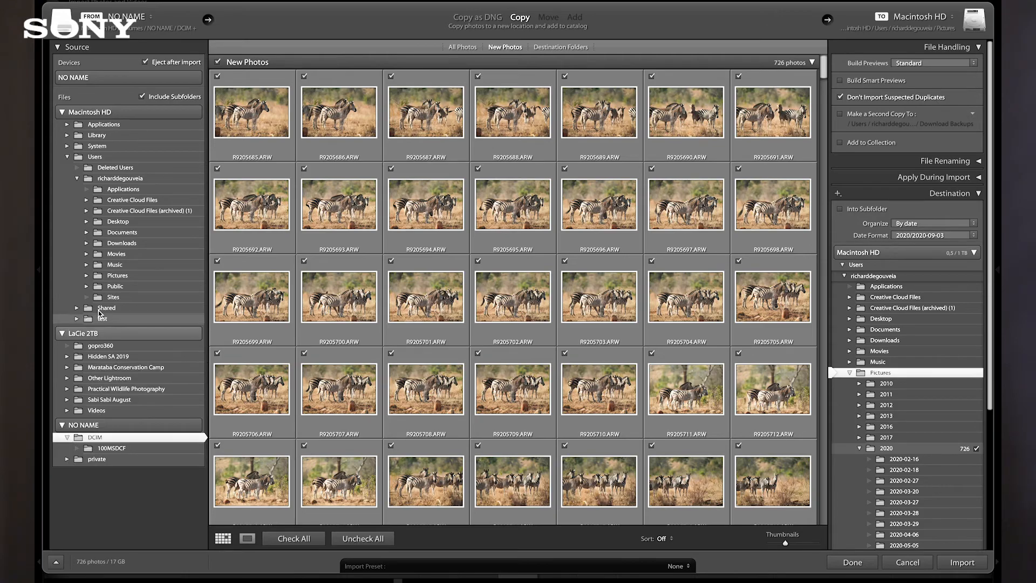
pyautogui.click(113, 389)
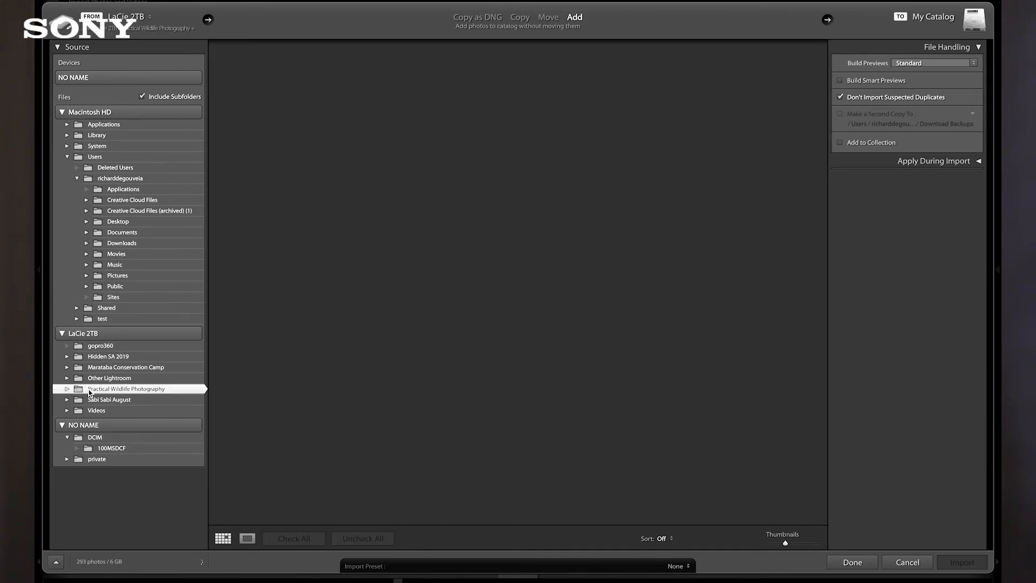
pyautogui.click(67, 389)
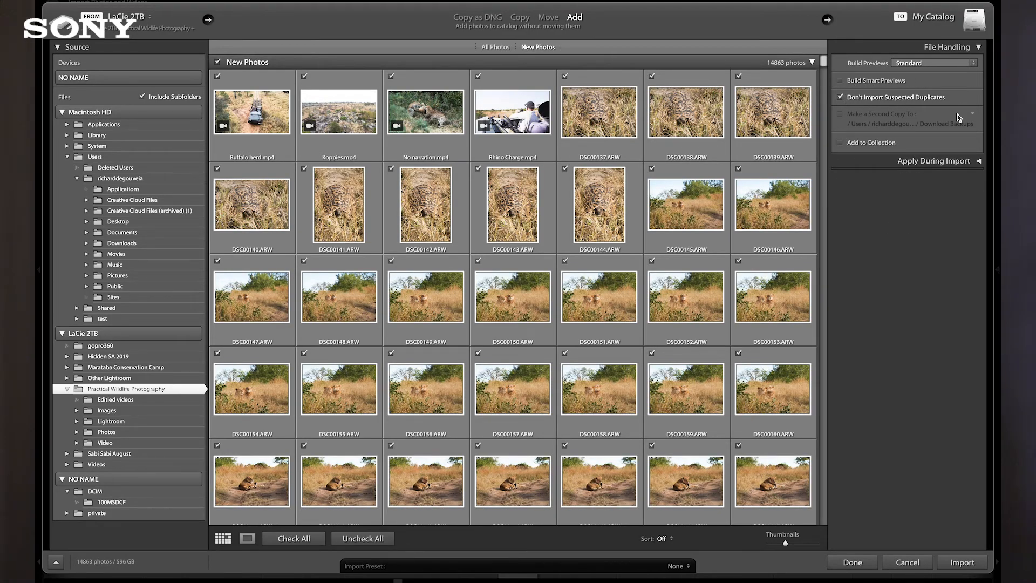
# Show the settings applied during import and list the Build Previews options
pyautogui.click(918, 161)
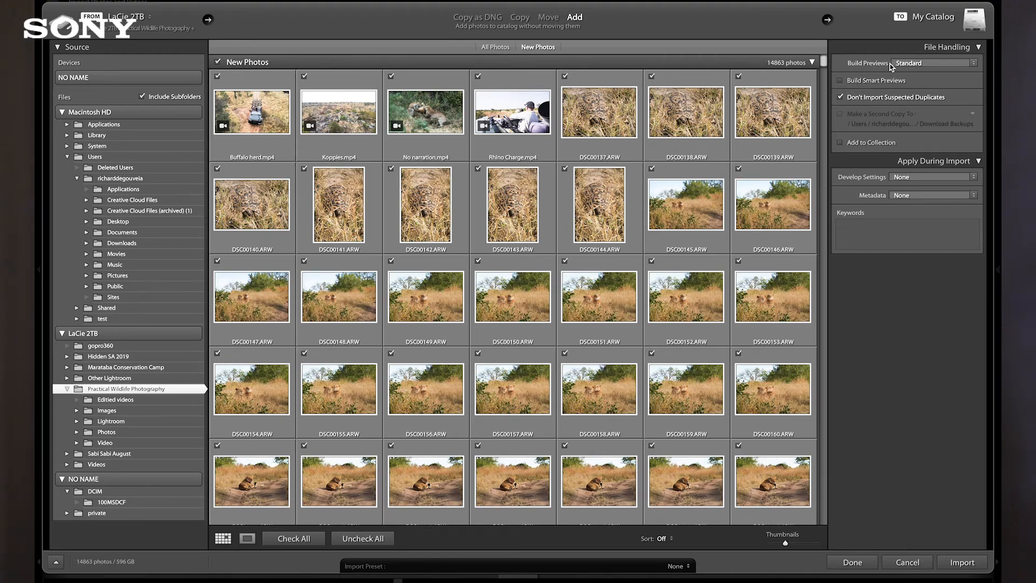
pyautogui.click(975, 65)
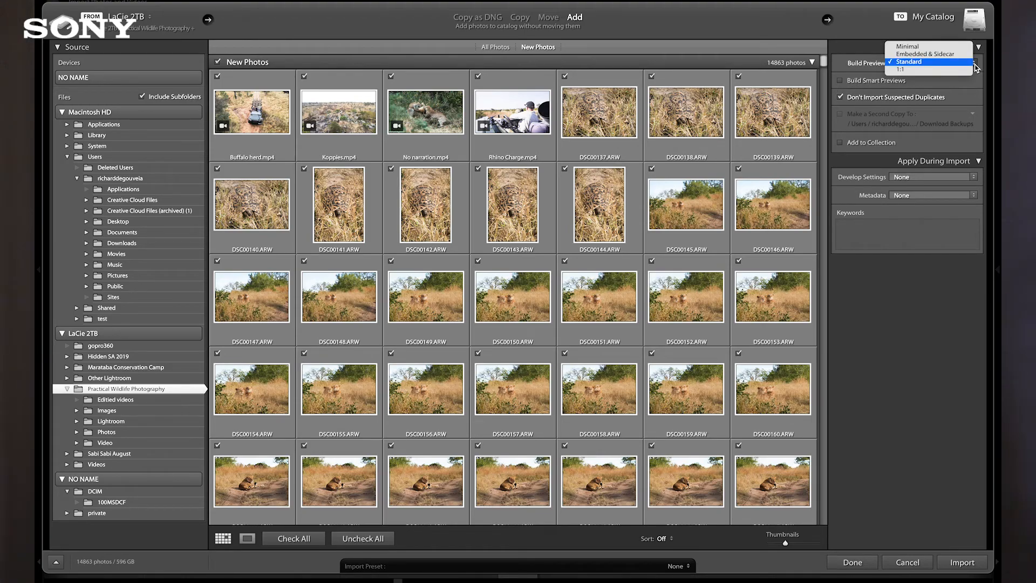
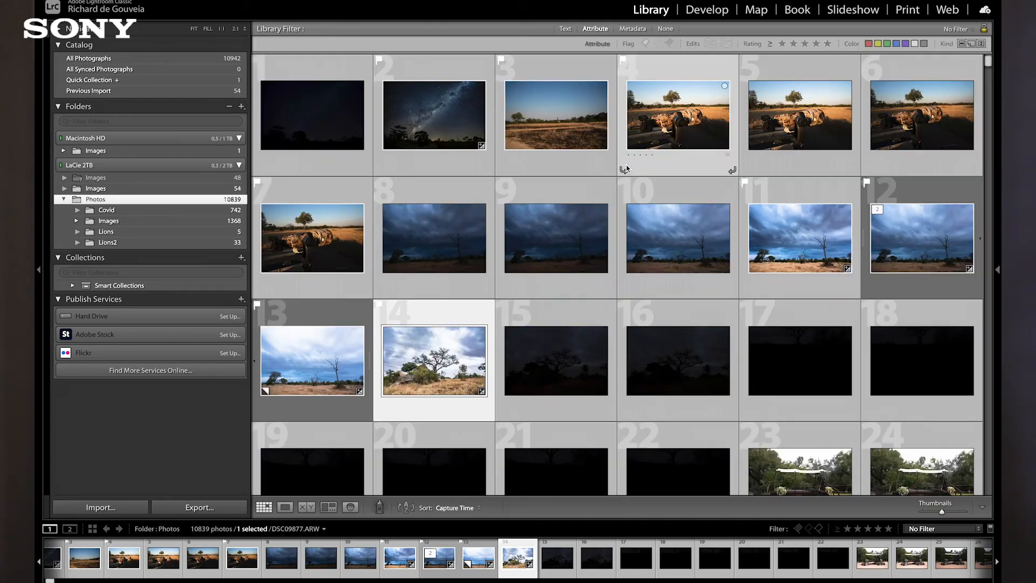
# Create a virtual copy of the tree photo DSC09877.ARW, enlarge the grid thumbnails and open the copy in the Loupe view
pyautogui.rightClick(469, 338)
pyautogui.moveTo(443, 352)
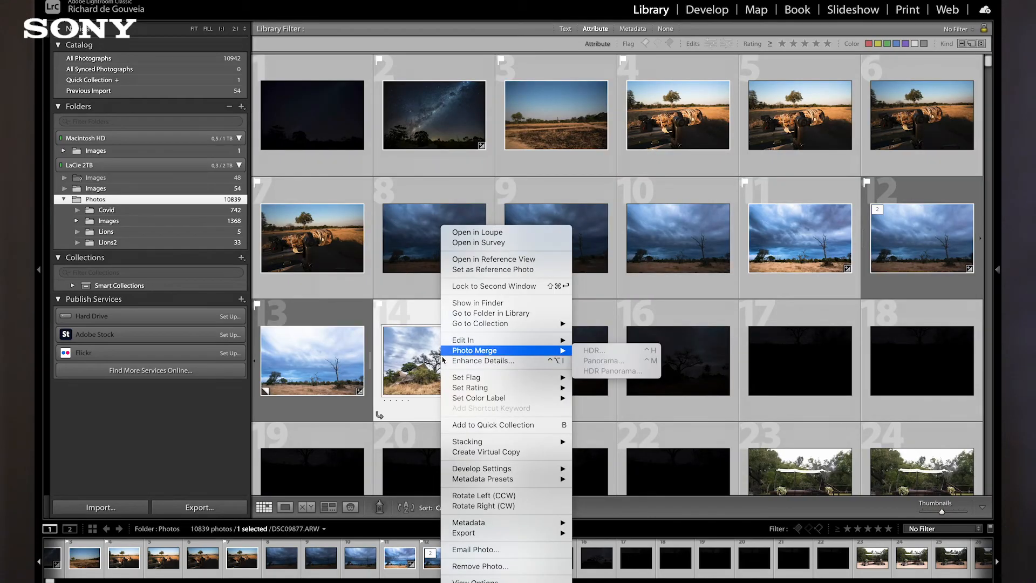
pyautogui.click(503, 451)
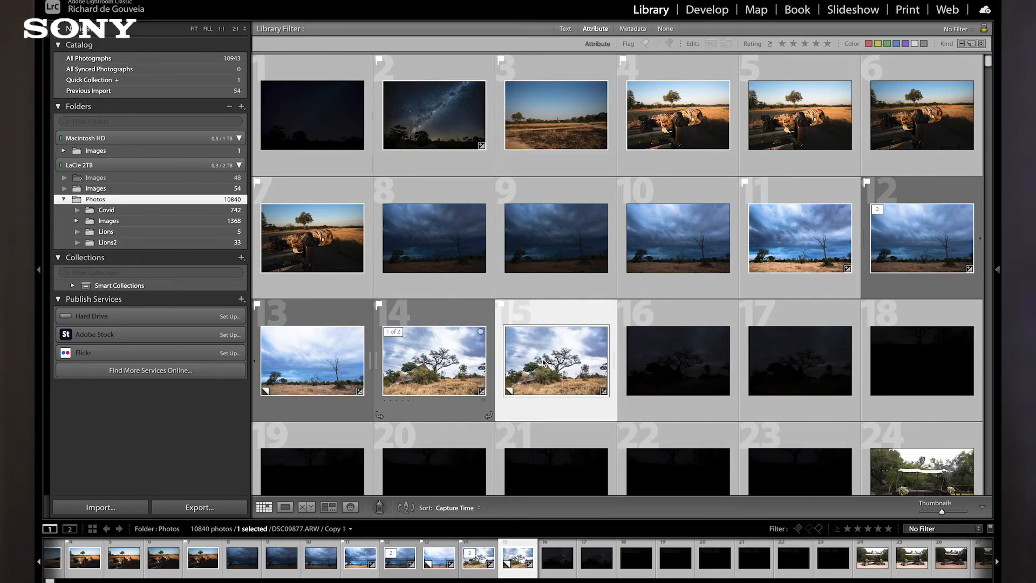
pyautogui.moveTo(943, 514); pyautogui.dragTo(953, 513)
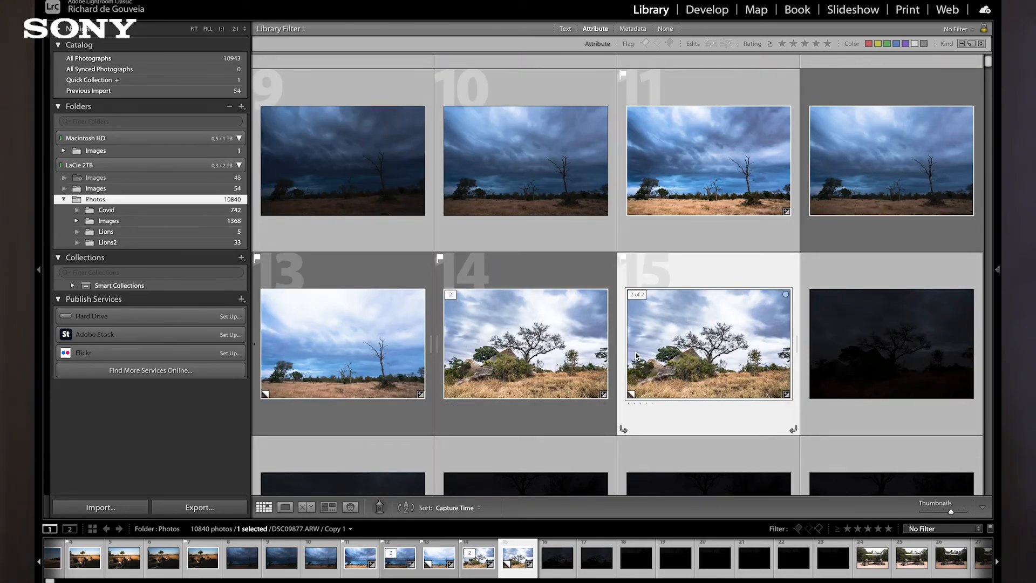
pyautogui.doubleClick(650, 343)
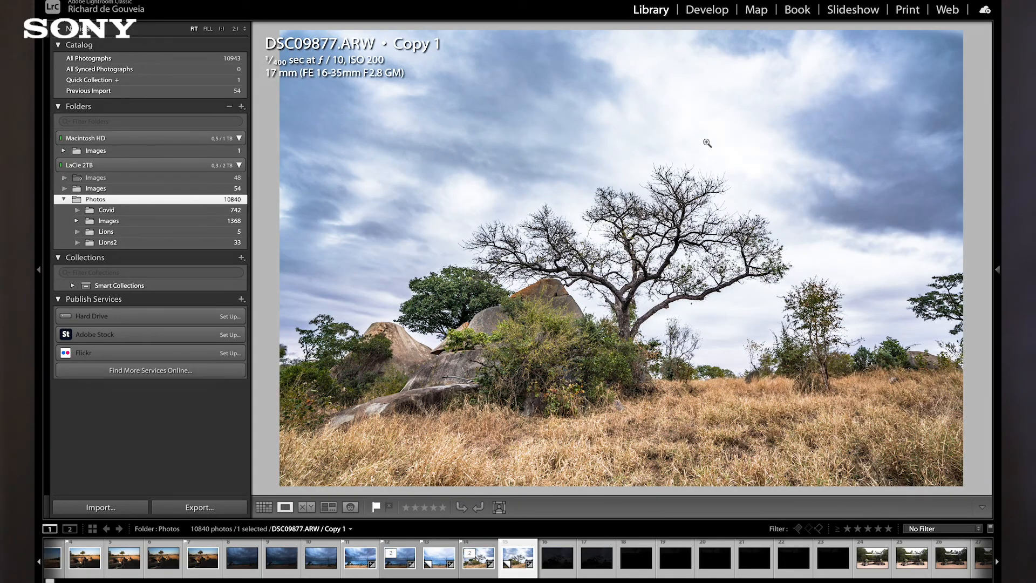
# Convert the virtual copy to Black & White in Develop and set Whites to +57
pyautogui.click(714, 11)
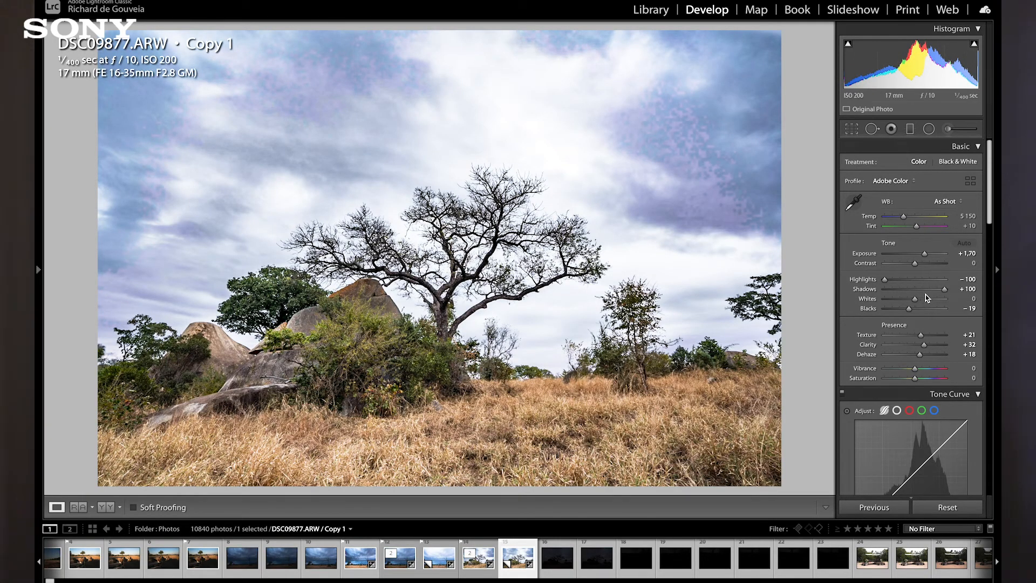
pyautogui.click(952, 165)
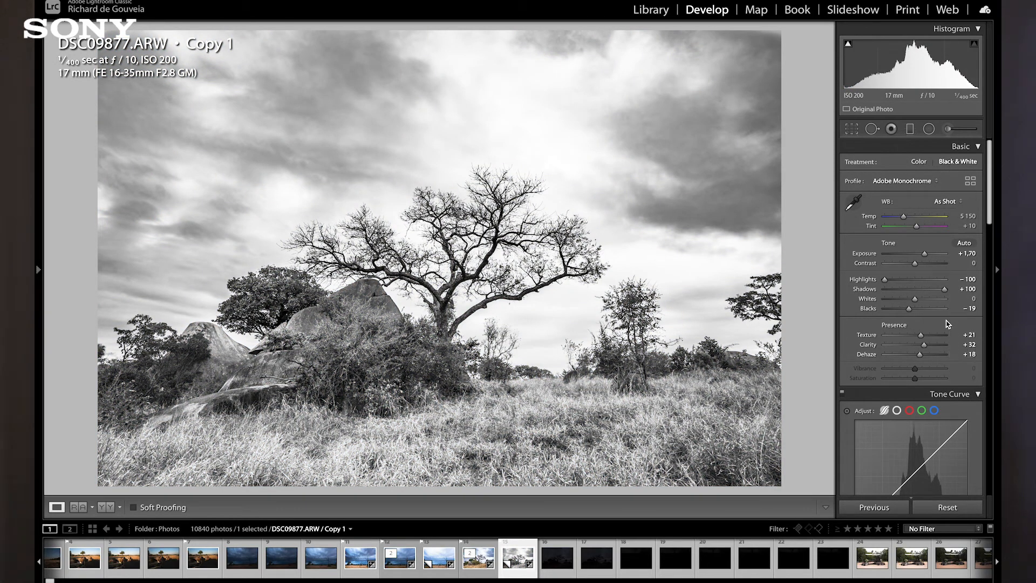
pyautogui.moveTo(915, 300); pyautogui.dragTo(933, 300)
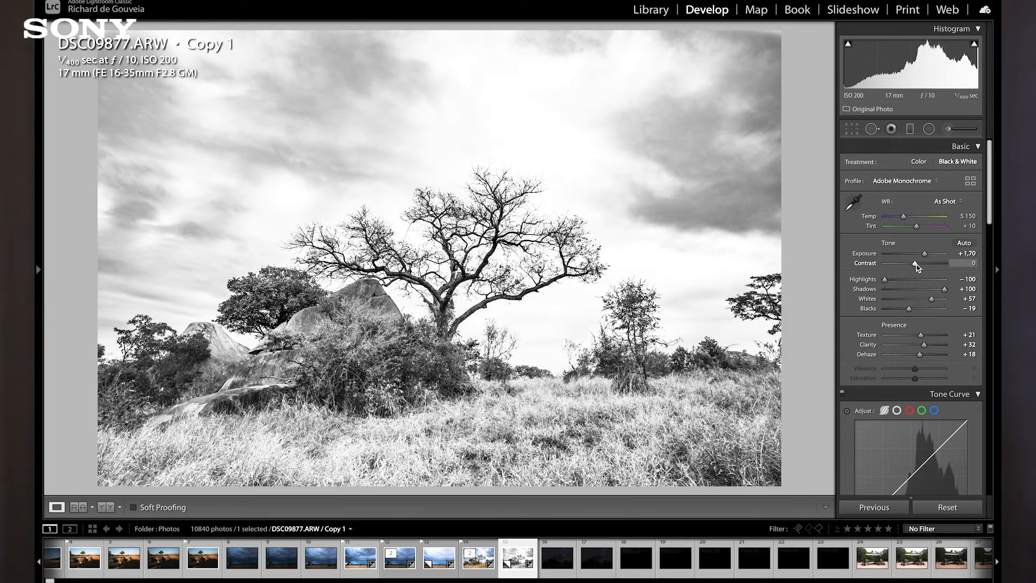
# Set Contrast to +21 on the black and white virtual copy and compare it with the original colour photo
pyautogui.moveTo(911, 266); pyautogui.dragTo(923, 268)
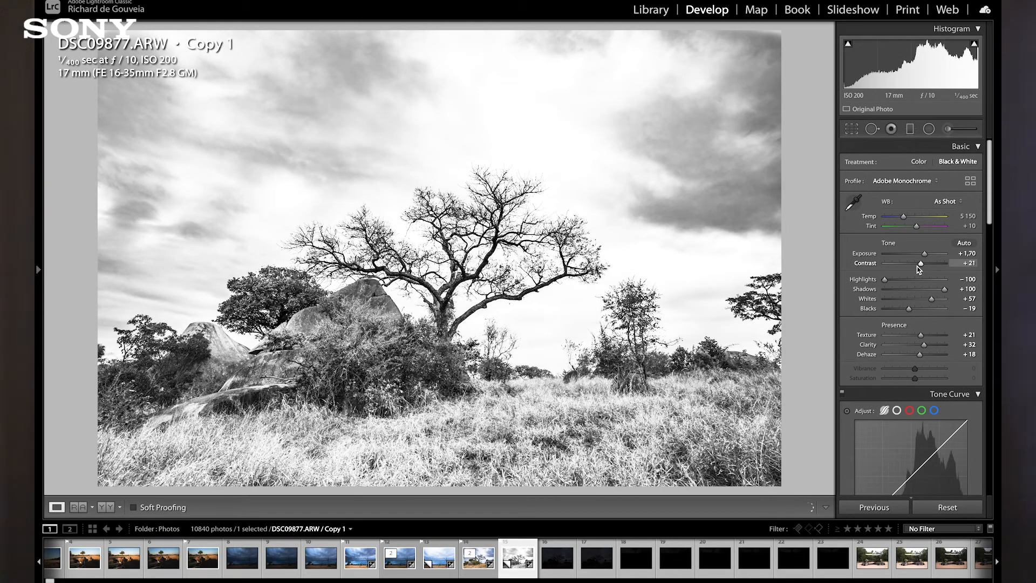
pyautogui.press('Left')
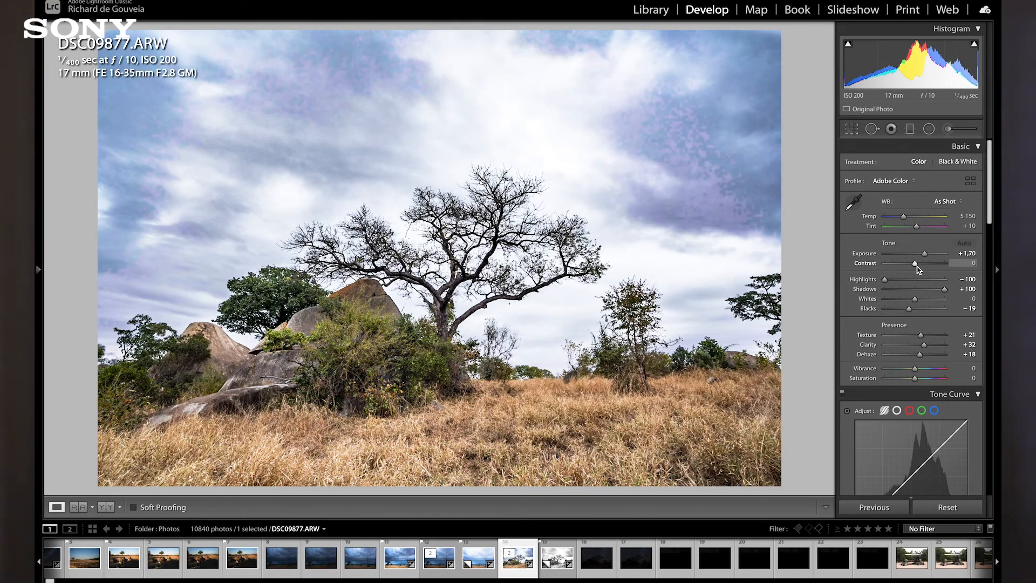
pyautogui.press('Right')
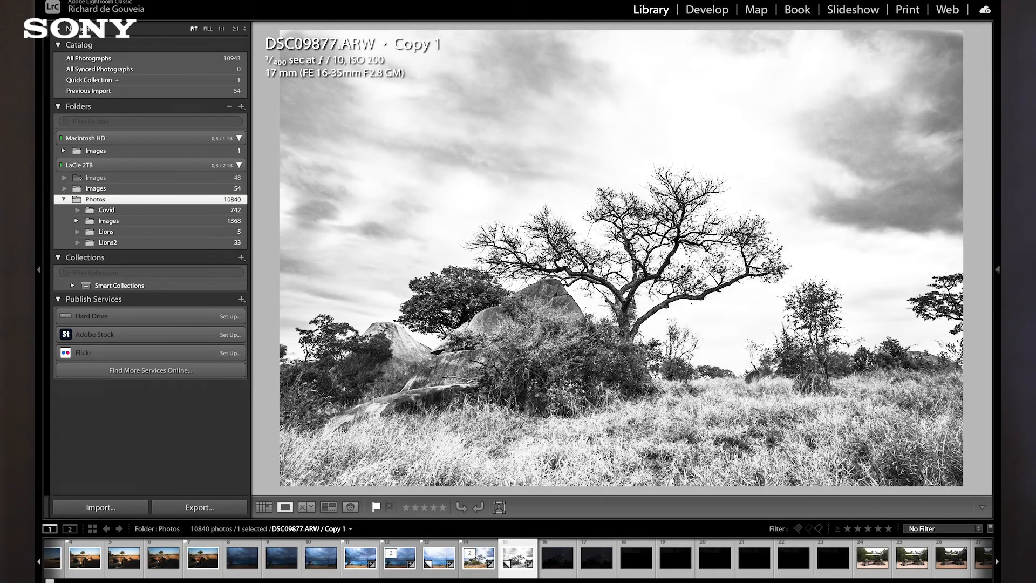
# Return to the grid, open the first photo in Loupe view and flag the Milky Way photo DSC09867.ARW as a pick
pyautogui.press('g')
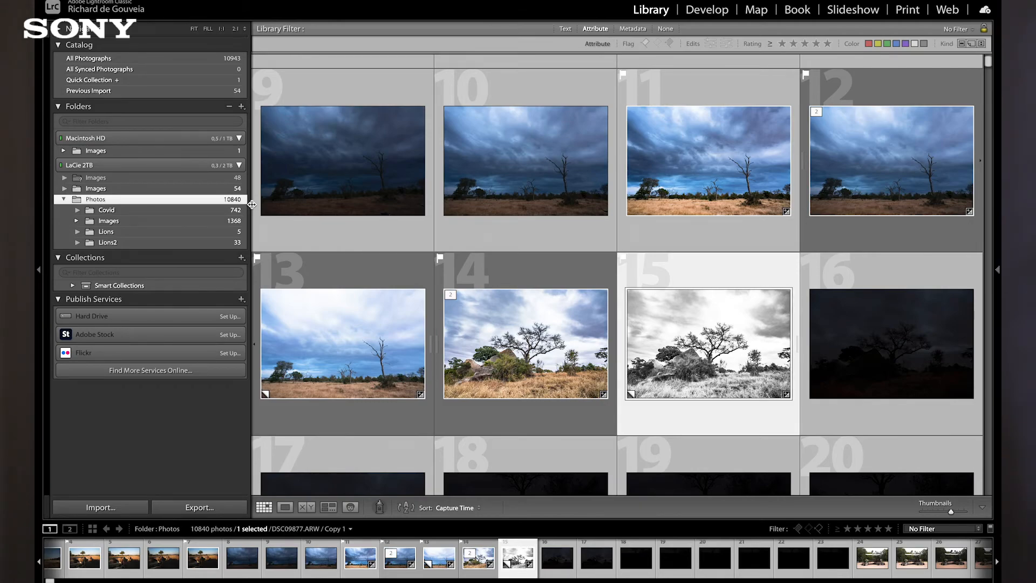
pyautogui.scroll(5, 336, 158)
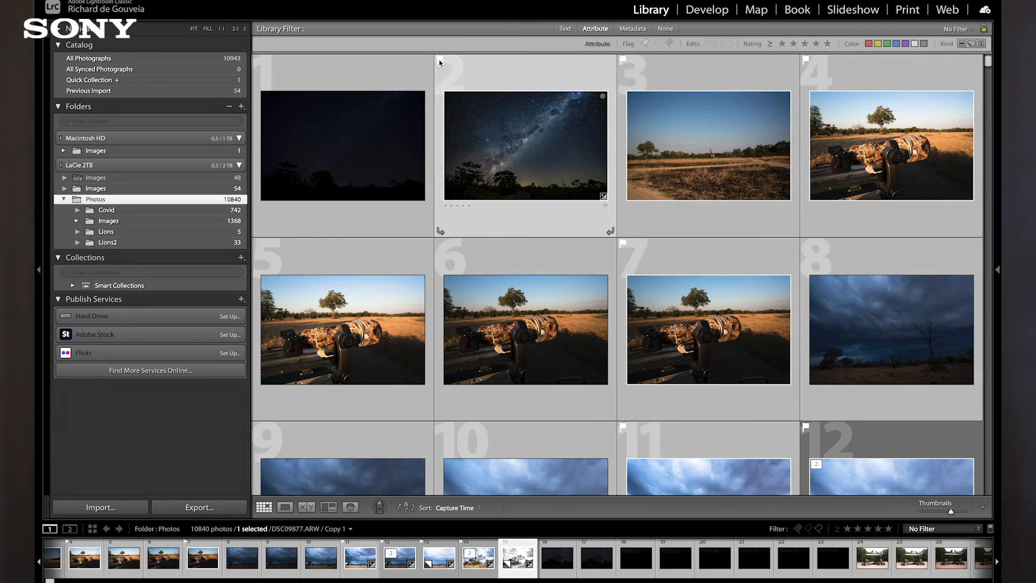
pyautogui.doubleClick(378, 150)
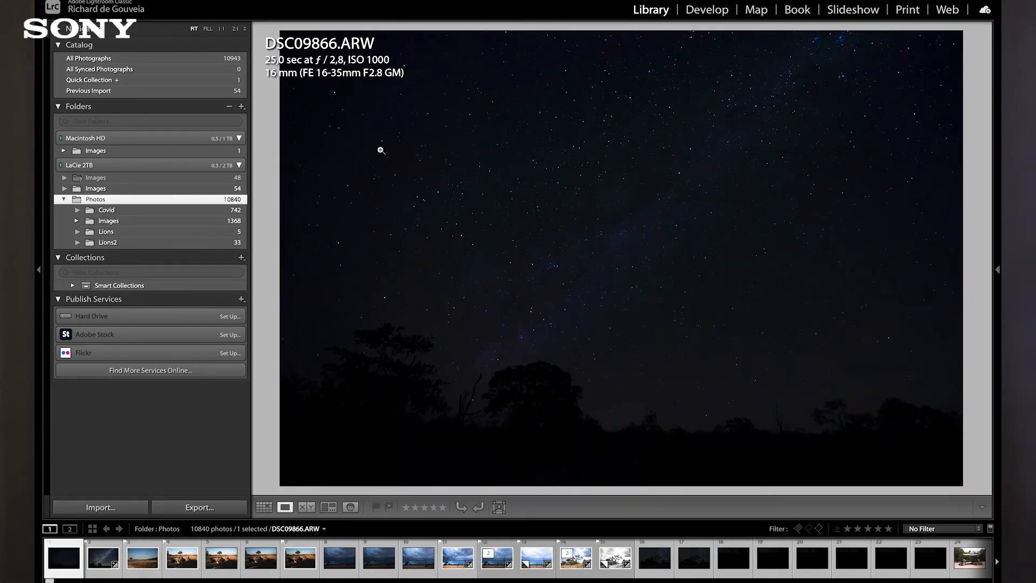
pyautogui.press('Right')
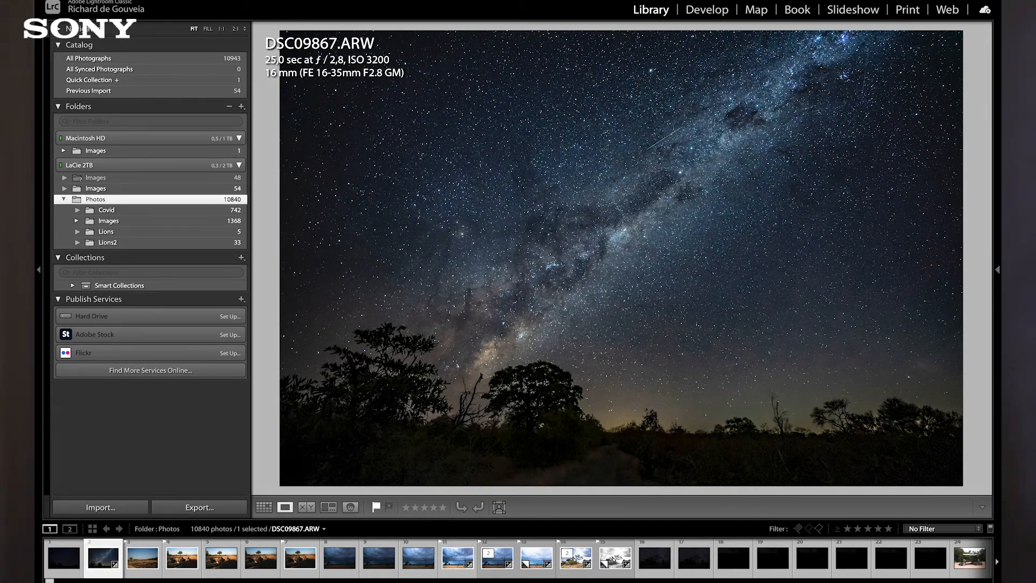
pyautogui.press('p')
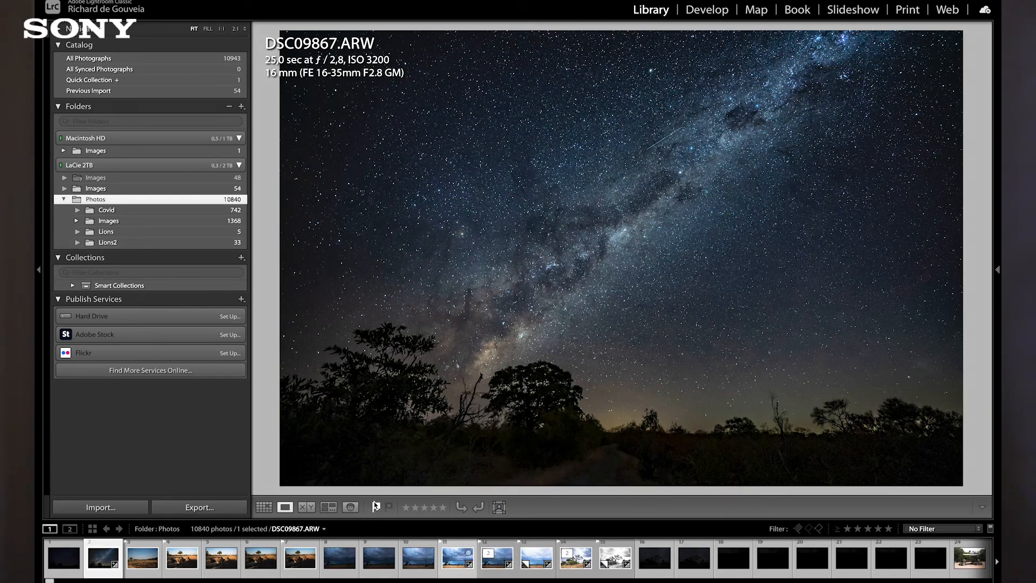
pyautogui.click(376, 507)
pyautogui.click(376, 506)
# Step through the following photos in Loupe view, flagging DSC09870.ARW and DSC09876-Edit.psd as picks
pyautogui.press('Right')
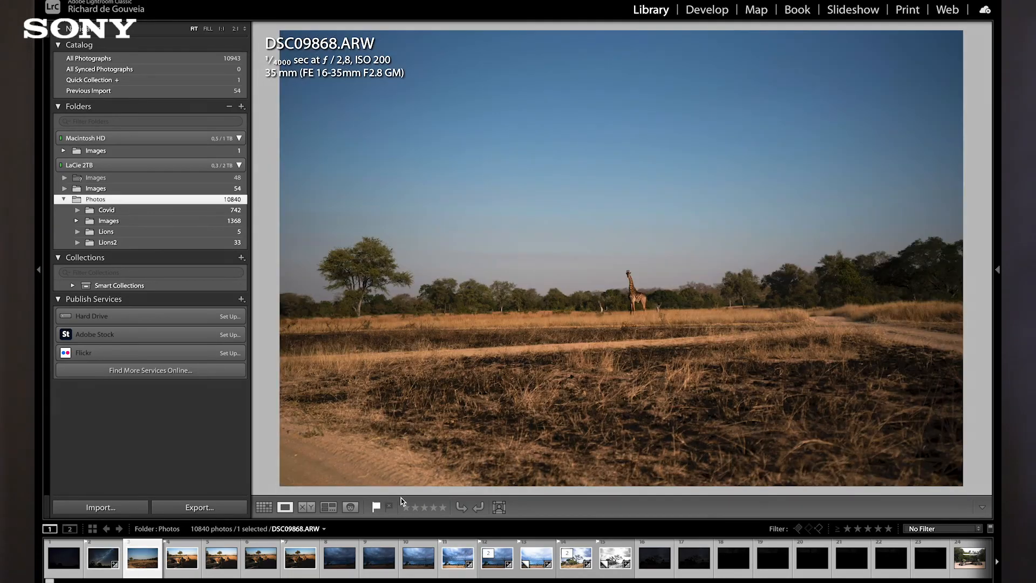
pyautogui.press('Right')
pyautogui.press('Right')
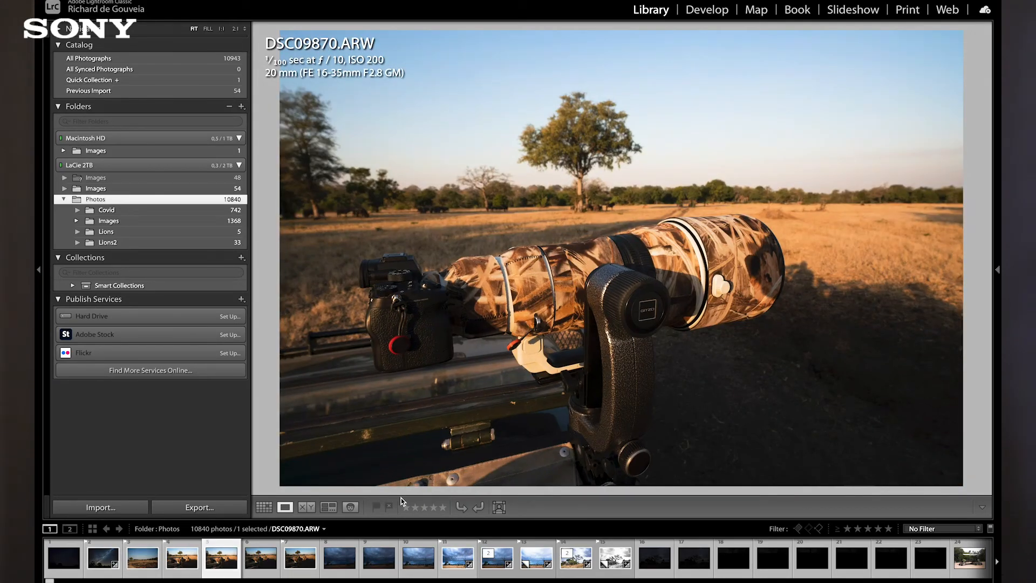
pyautogui.press('Right')
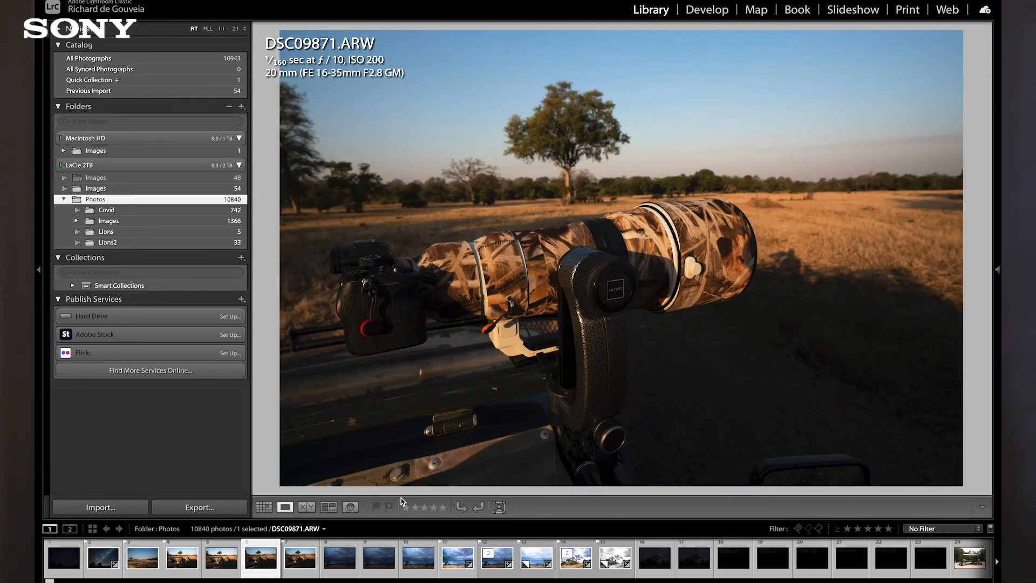
pyautogui.press('Left')
pyautogui.press('Right')
pyautogui.press('Right')
pyautogui.press('Right')
pyautogui.press('Right')
pyautogui.press('Right')
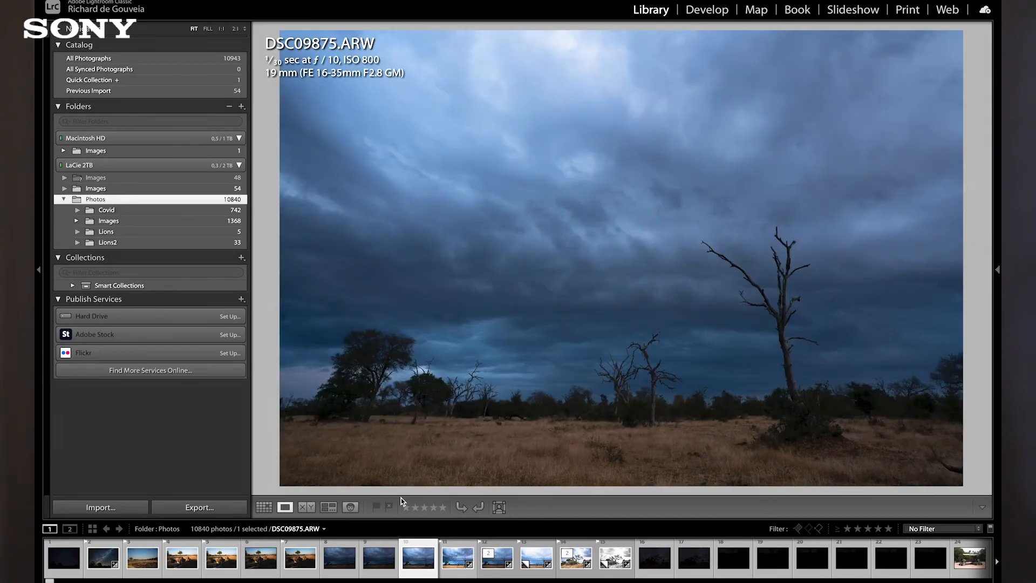
pyautogui.press('Right')
pyautogui.press('p')
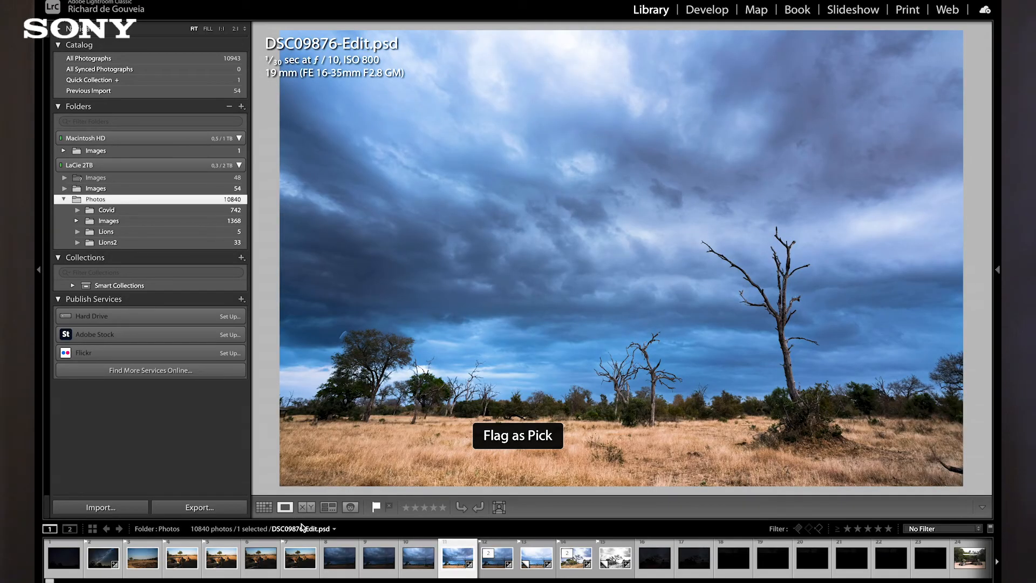
# Review the photos from DSC09876.ARW to DSC09891.ARW one by one in Loupe view
pyautogui.press('Right')
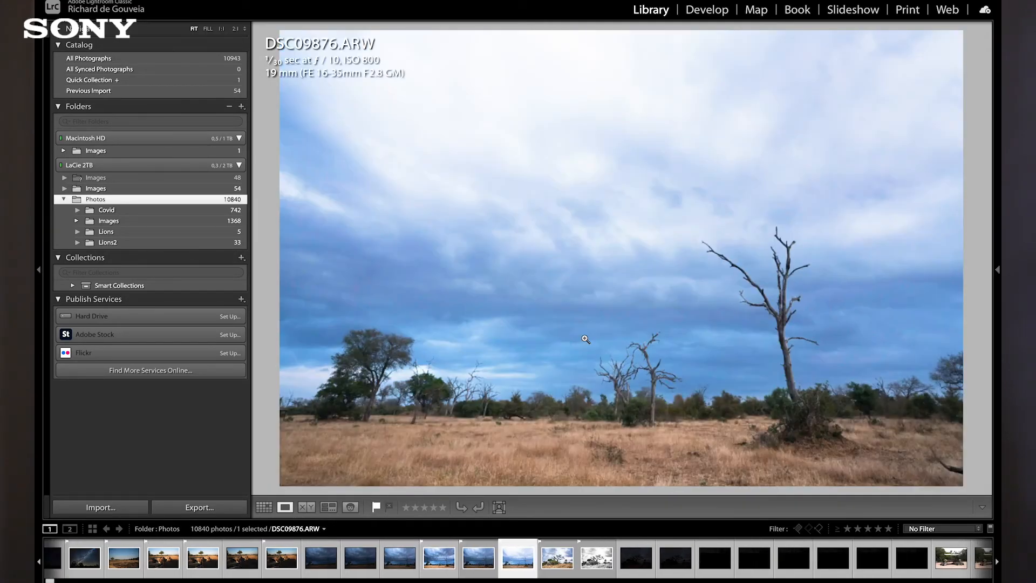
pyautogui.press('super+apostrophe')
pyautogui.press('Right')
pyautogui.press('Left')
pyautogui.press('Right')
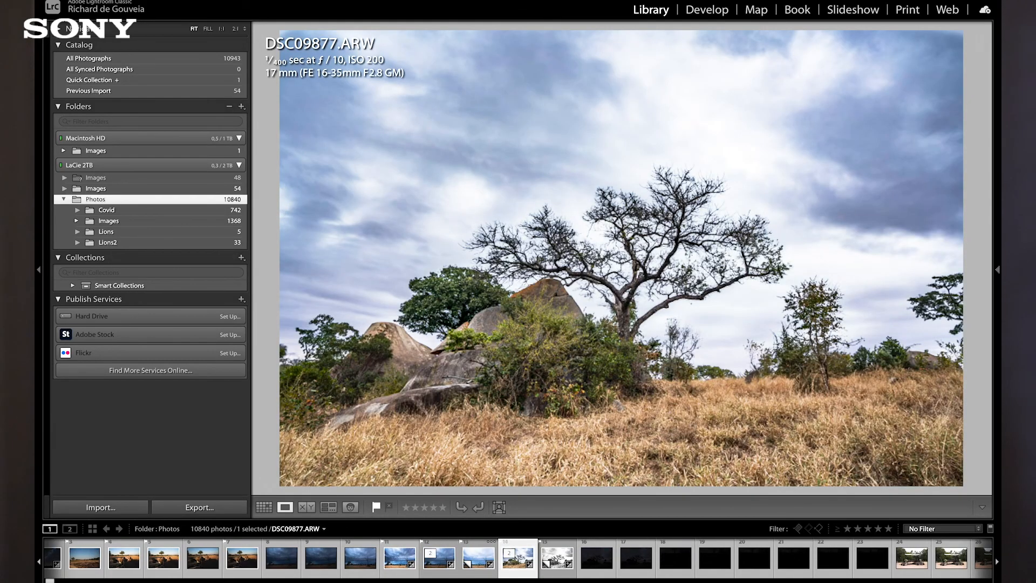
pyautogui.press('Right')
pyautogui.press('Right')
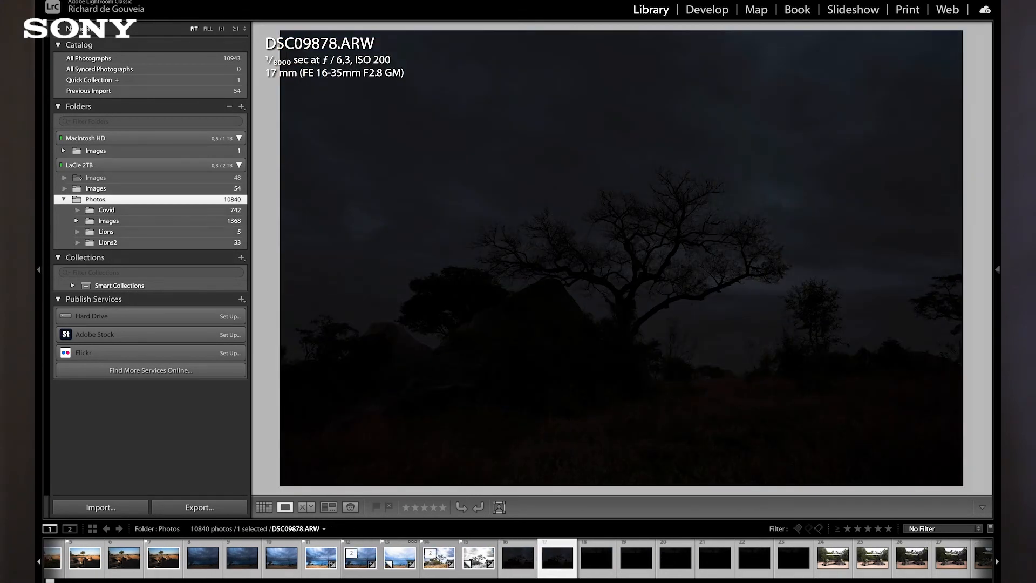
pyautogui.press('Right')
pyautogui.press('Right')
pyautogui.press('Right')
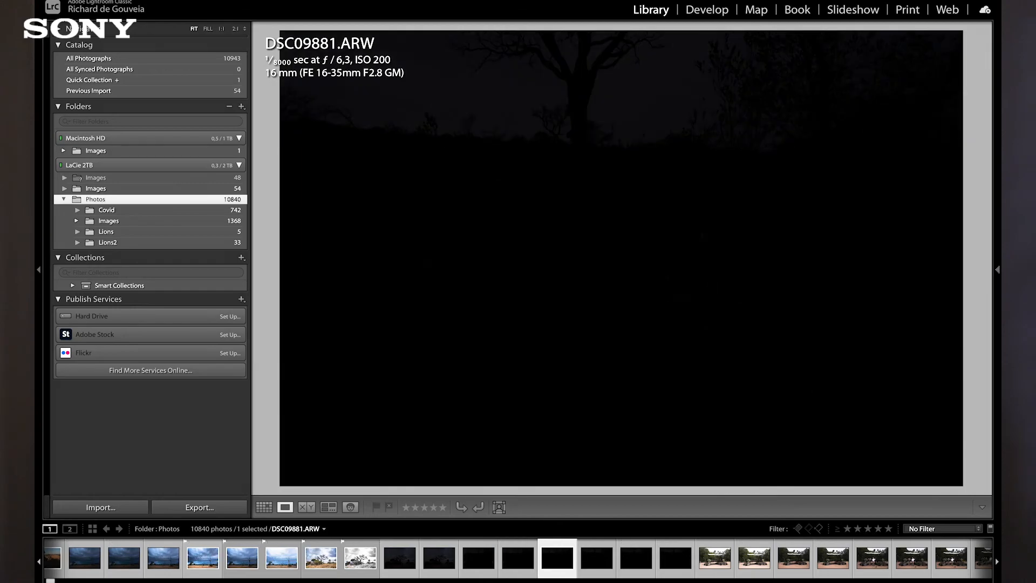
pyautogui.press('Right')
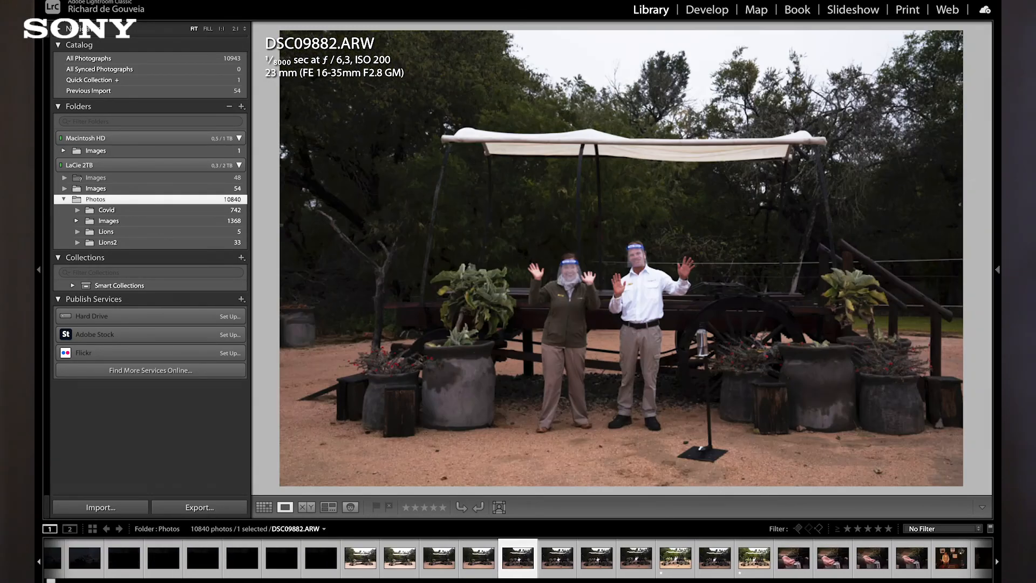
pyautogui.press('Right')
# Find the vulture series further down the grid, preview R9208380.ARW in Loupe view and return to the grid
pyautogui.press('g')
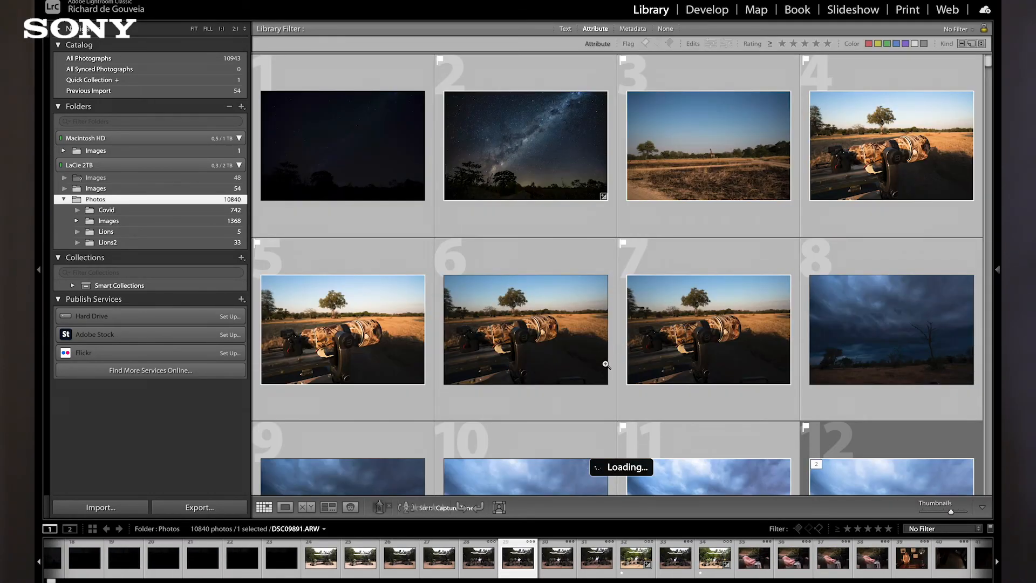
pyautogui.scroll(-20, 605, 365)
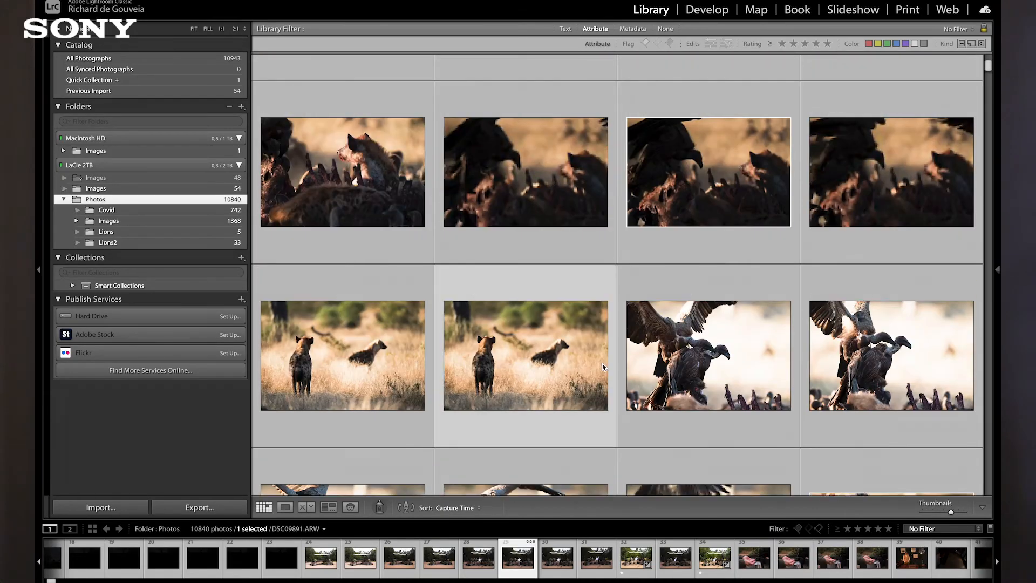
pyautogui.doubleClick(687, 371)
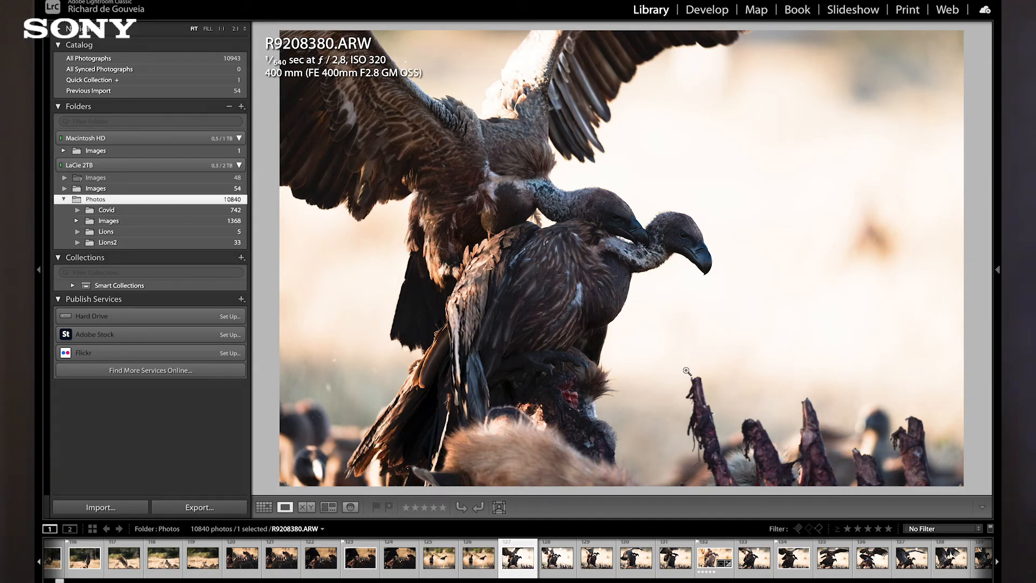
pyautogui.press('g')
pyautogui.scroll(-5, 728, 373)
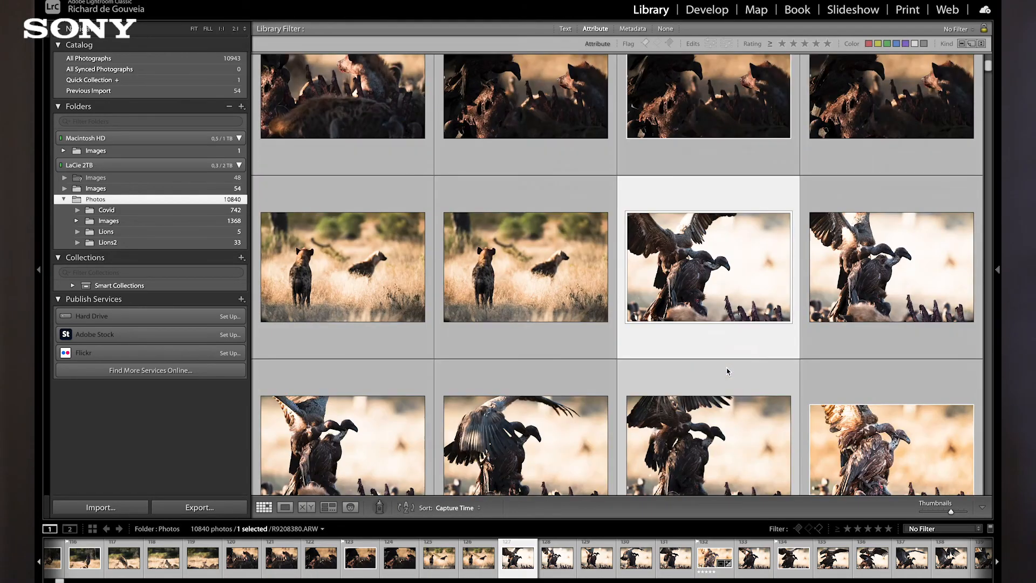
pyautogui.scroll(2, 727, 373)
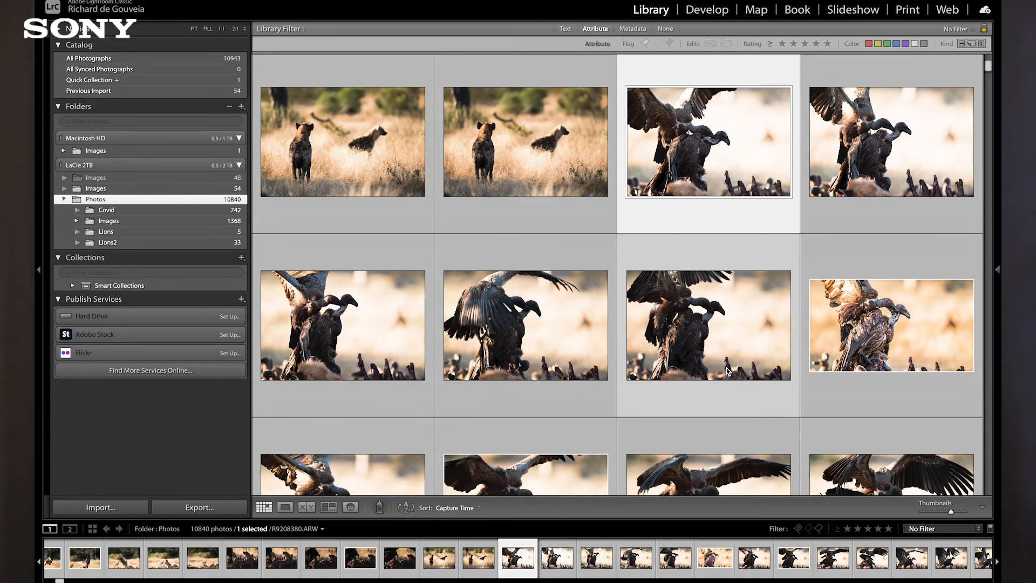
pyautogui.press('j')
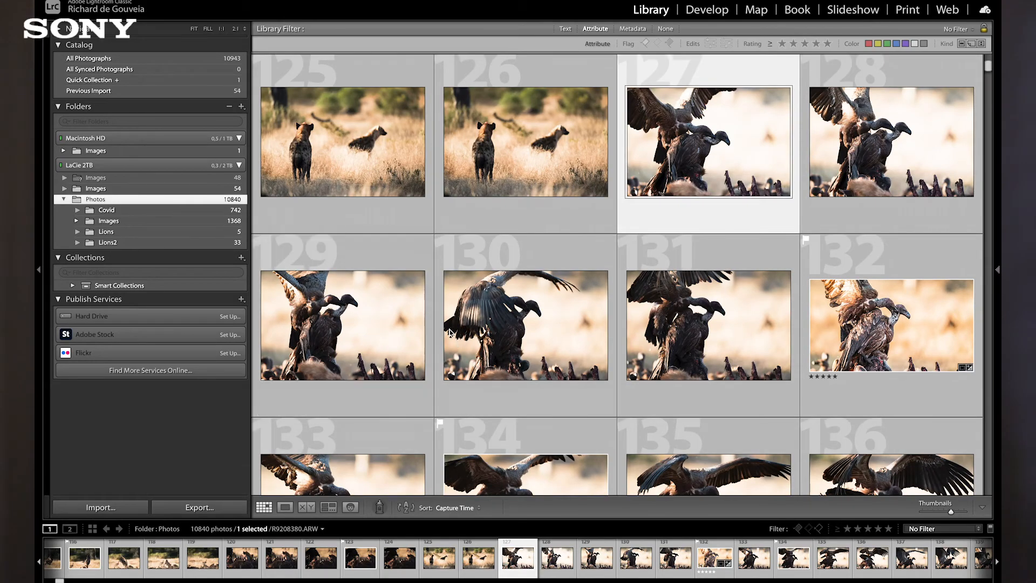
# Review the vulture burst in Loupe view from R9208380.ARW through R9208385.ARW
pyautogui.doubleClick(667, 151)
pyautogui.press('Right')
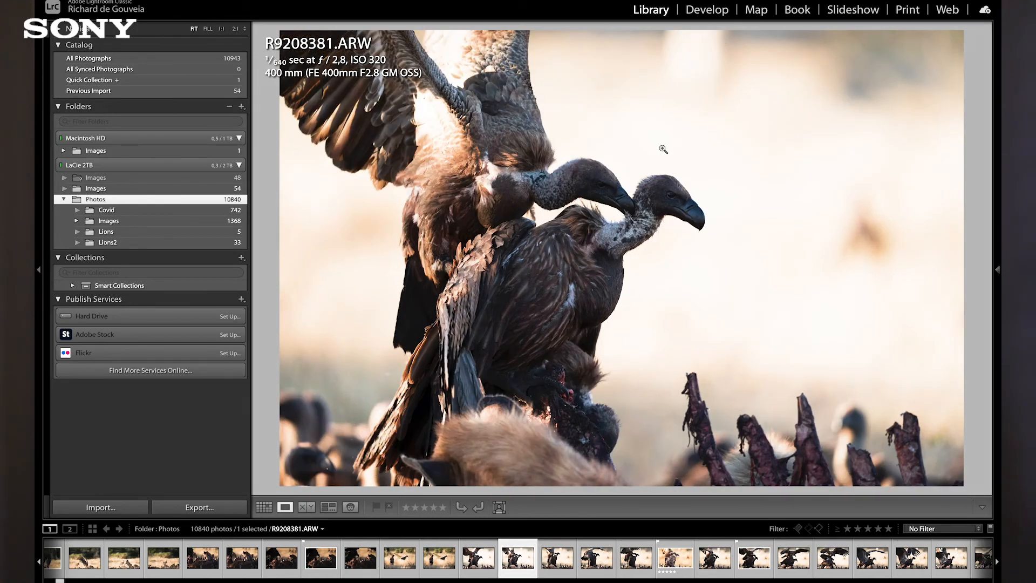
pyautogui.press('Right')
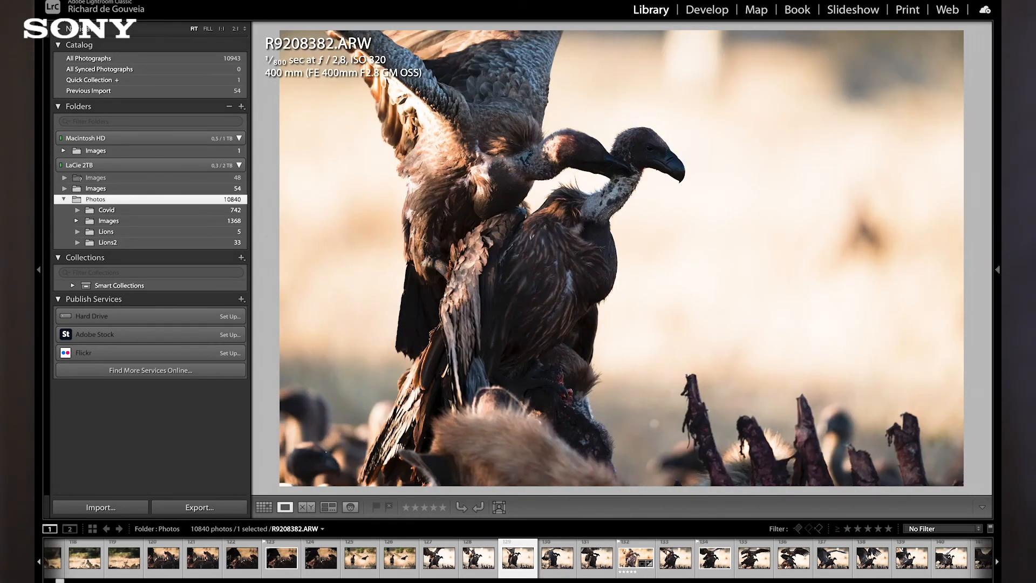
pyautogui.press('Right')
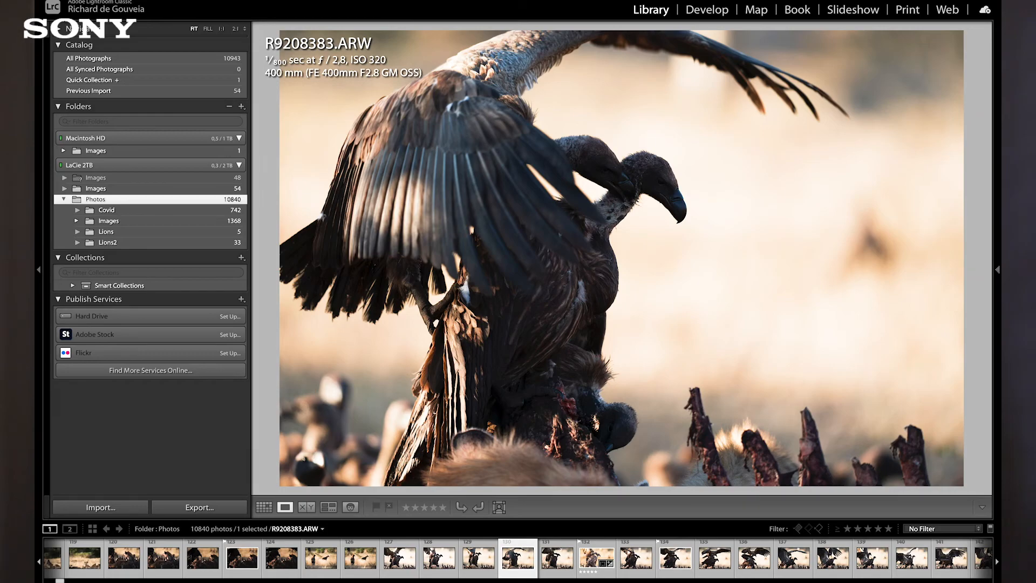
pyautogui.press('Right')
pyautogui.press('Right')
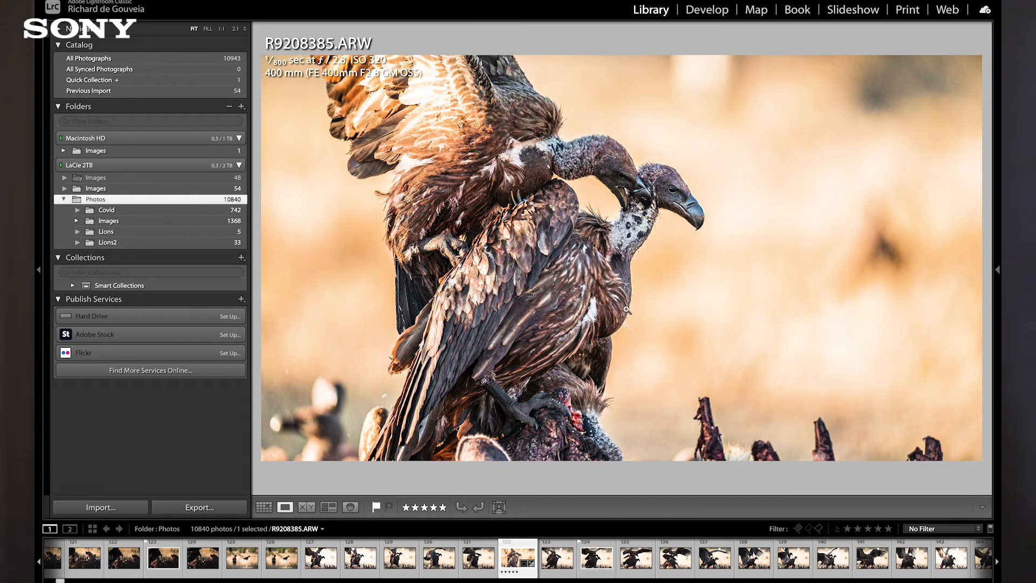
# Check R9208385.ARW in Develop, then flag it as a pick in Library and compare it with the preceding frame
pyautogui.click(706, 11)
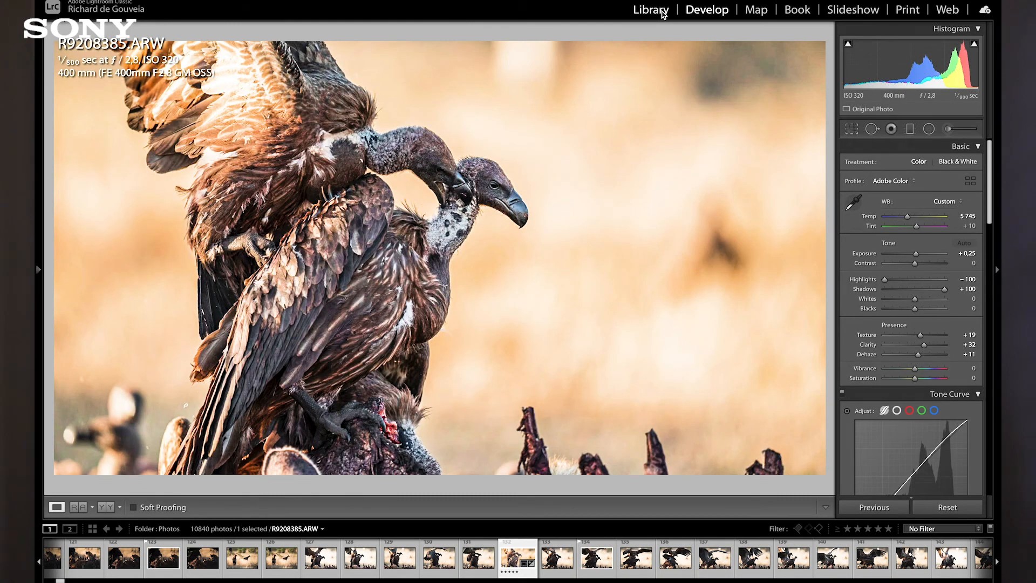
pyautogui.click(664, 14)
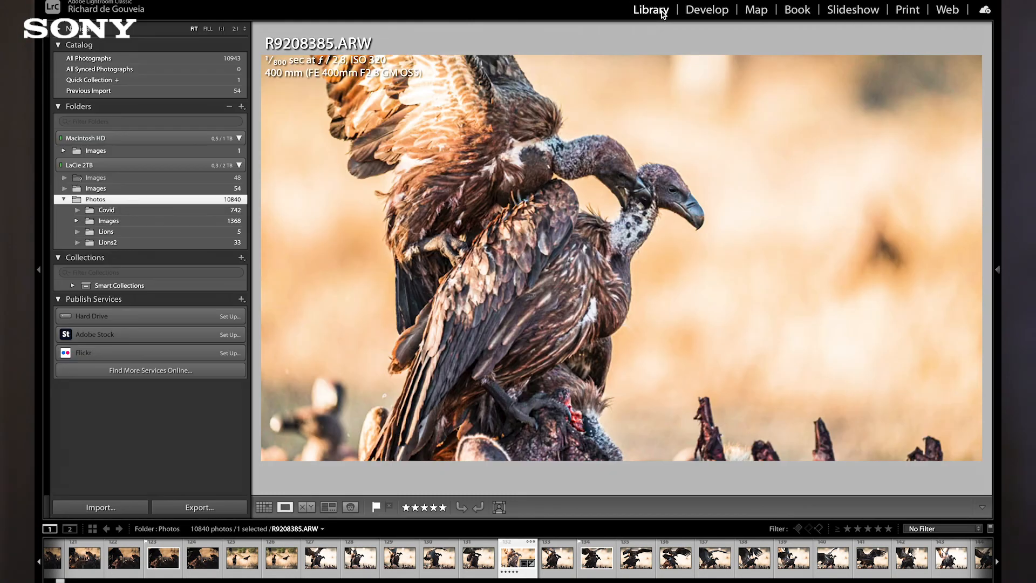
pyautogui.press('p')
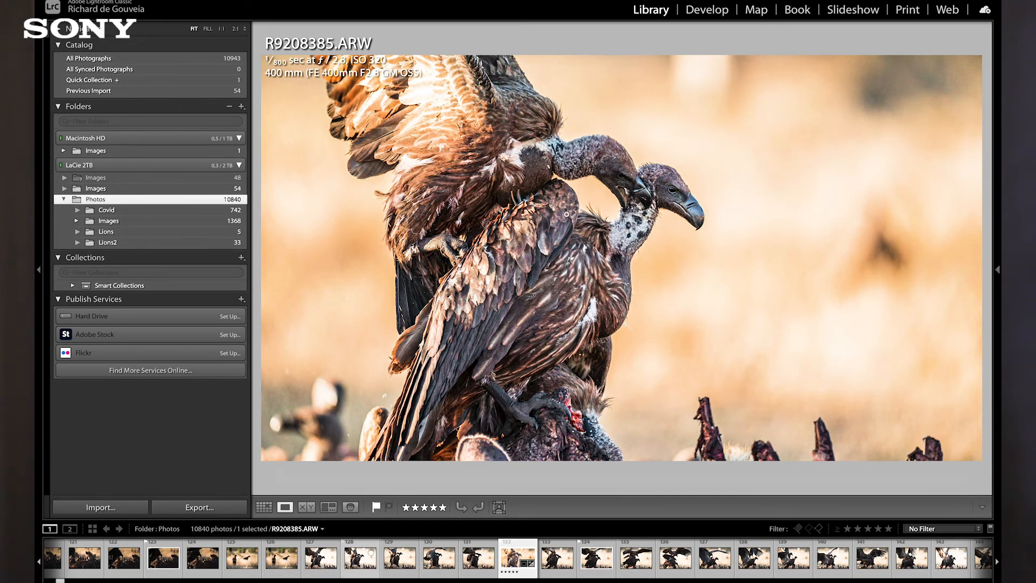
pyautogui.press('Left')
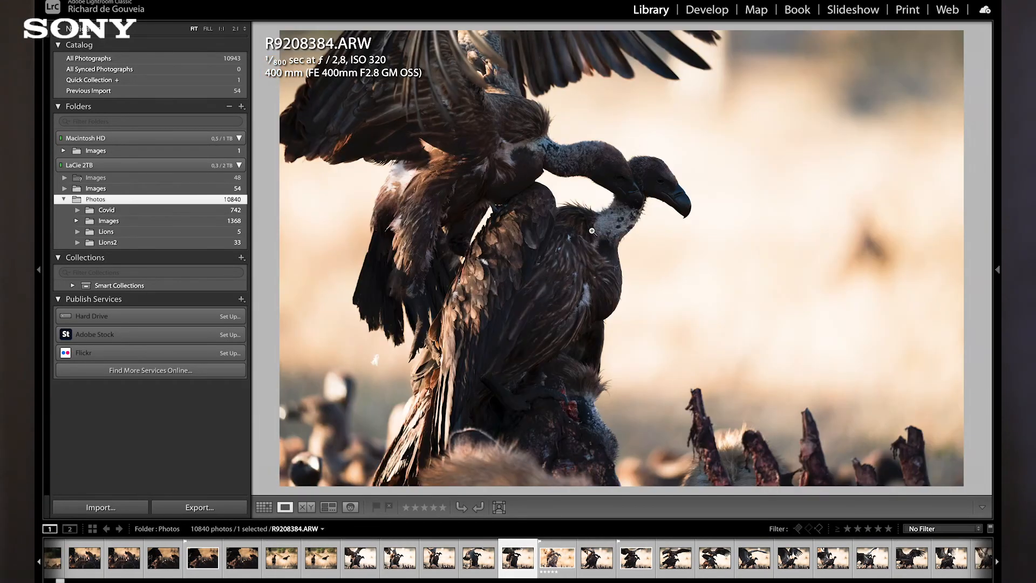
pyautogui.press('Right')
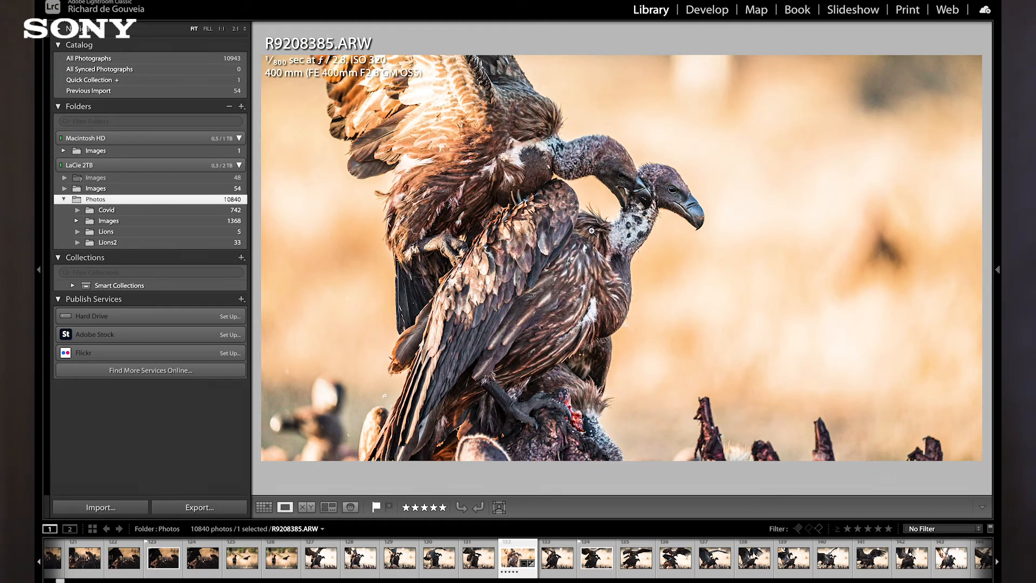
# Return to the grid and look through the rest of the vulture sequence
pyautogui.press('g')
pyautogui.scroll(-5, 616, 325)
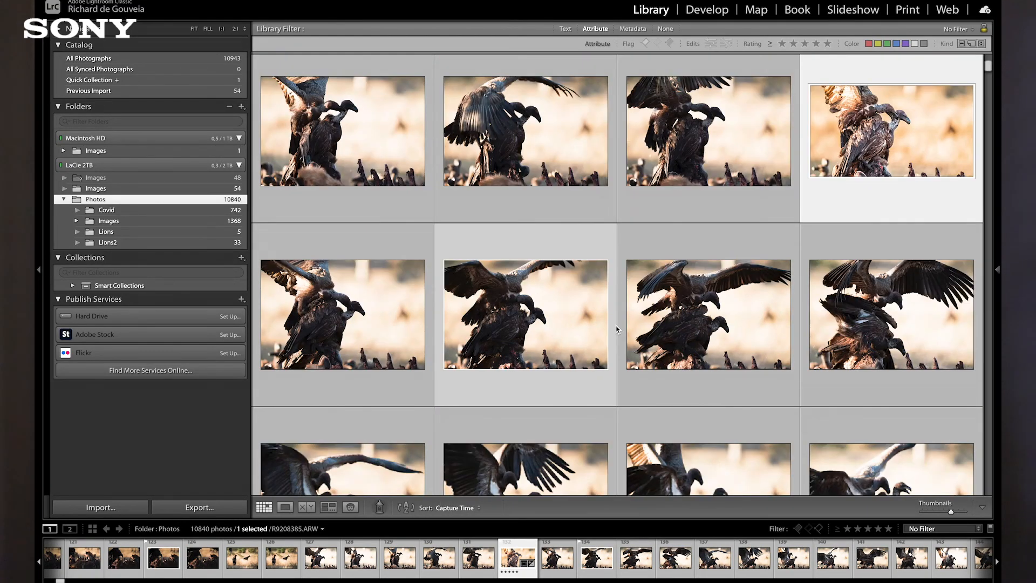
pyautogui.scroll(-10, 617, 326)
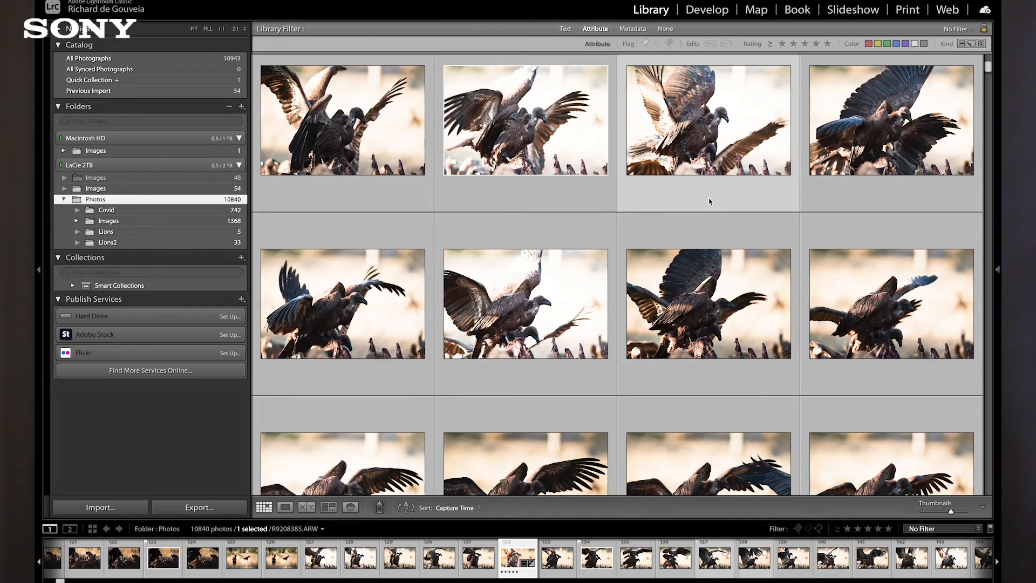
# Look through the grid from the vulture burst down to the hyena and vulture frames at the carcass
pyautogui.scroll(-10, 710, 201)
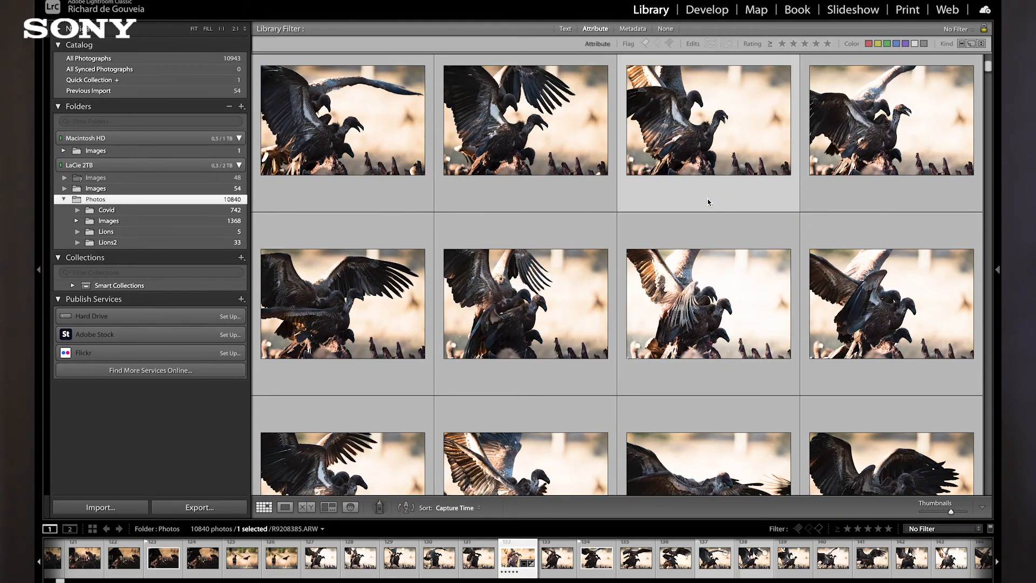
pyautogui.scroll(4, 708, 201)
pyautogui.scroll(2, 707, 199)
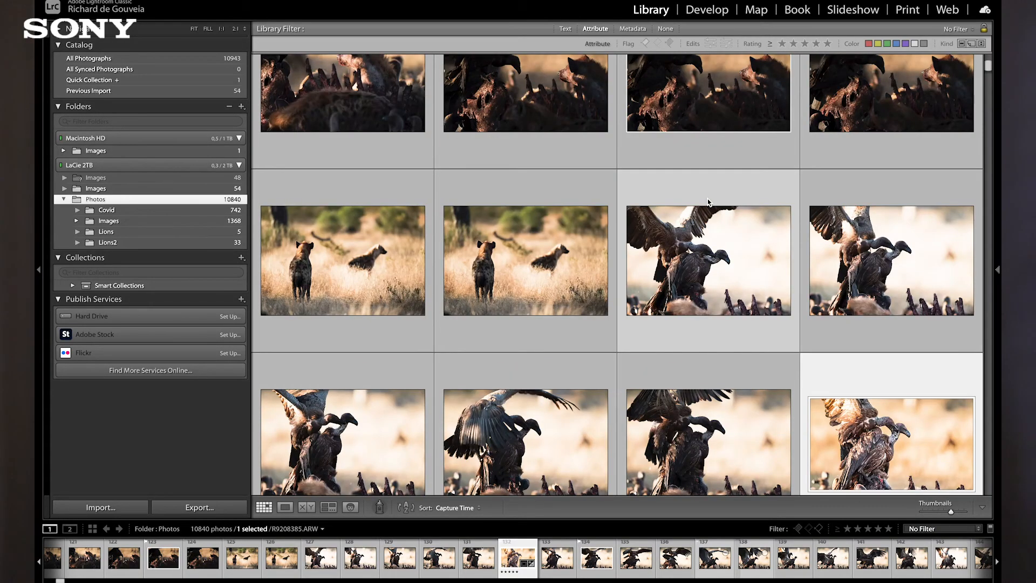
pyautogui.scroll(-10, 707, 199)
pyautogui.scroll(-8, 708, 201)
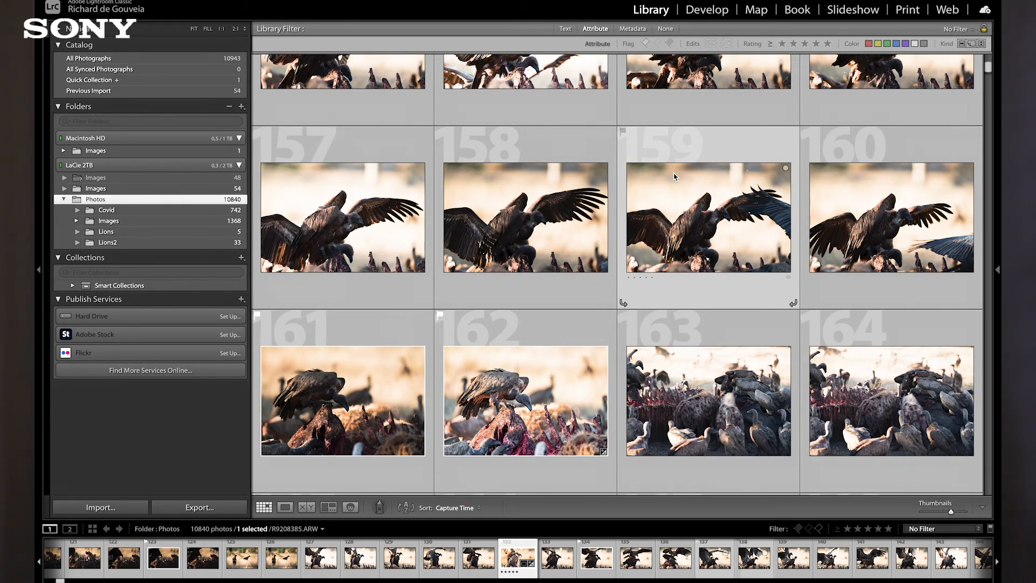
pyautogui.moveTo(674, 176)
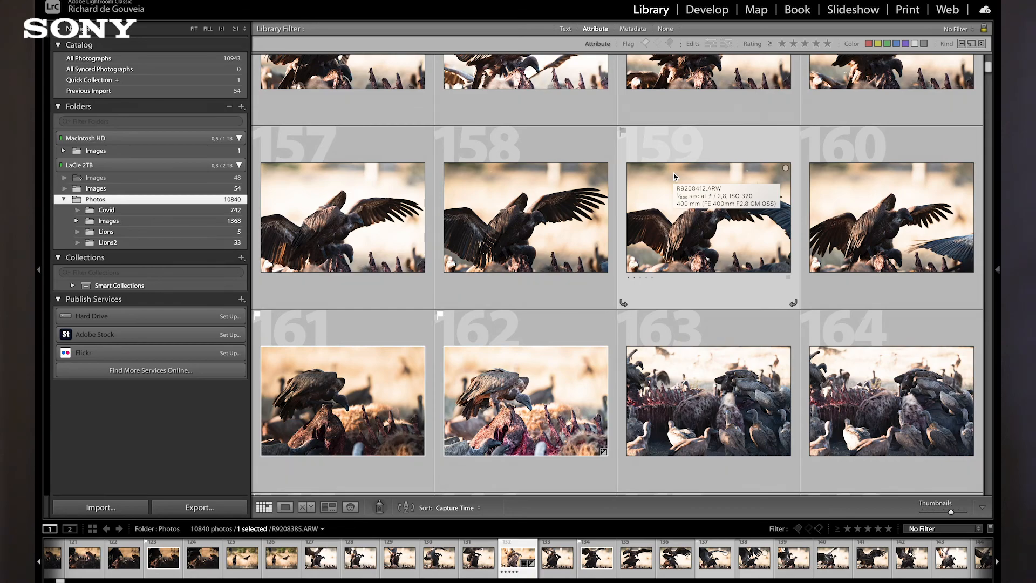
pyautogui.scroll(-4, 526, 380)
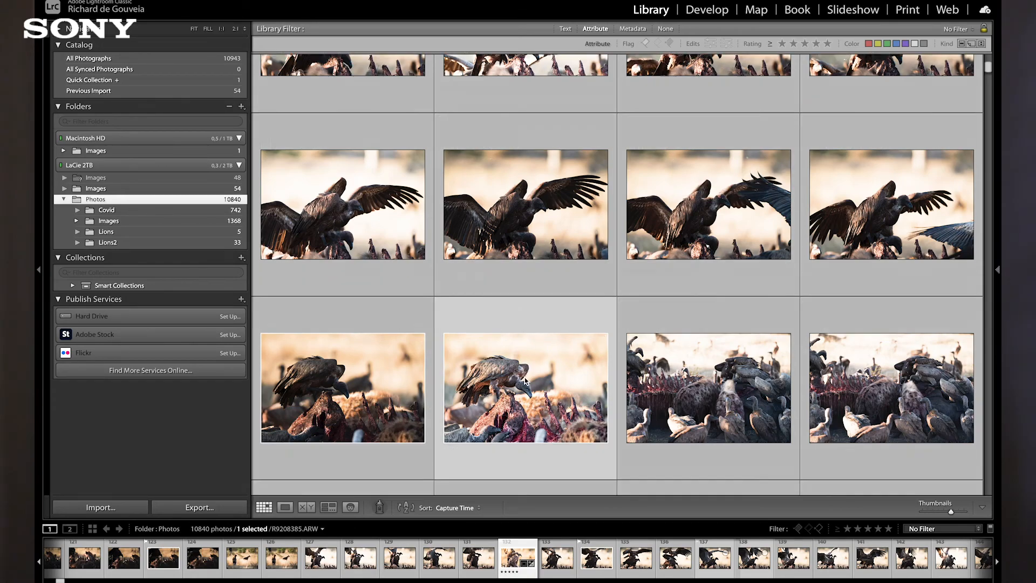
pyautogui.scroll(-1, 525, 379)
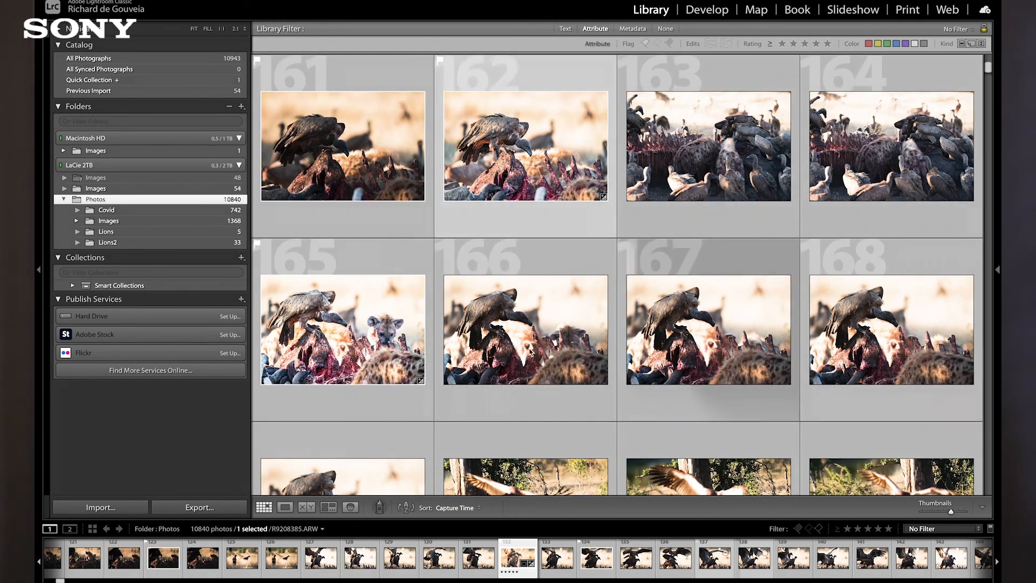
pyautogui.scroll(-5, 730, 327)
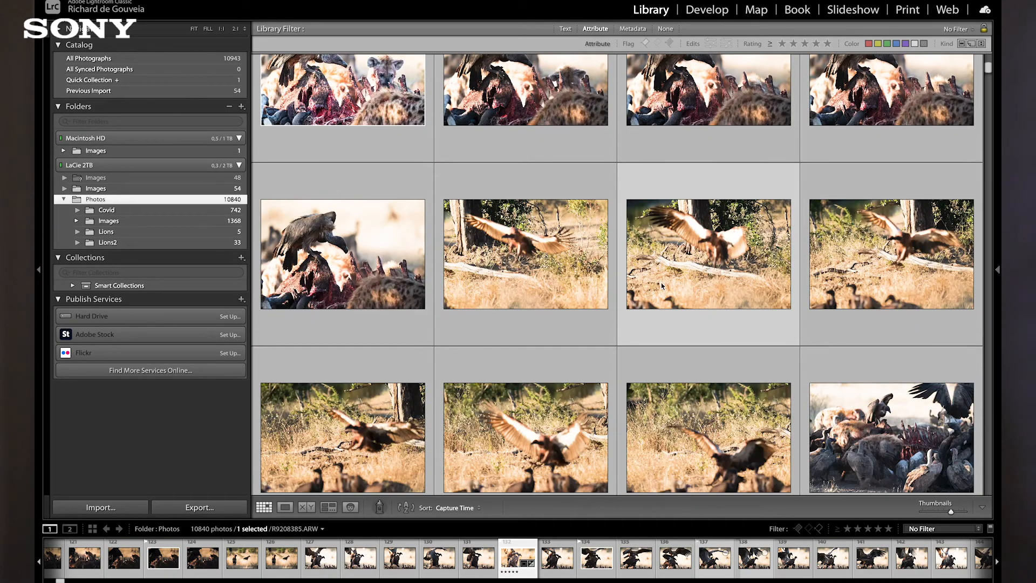
pyautogui.scroll(-10, 799, 278)
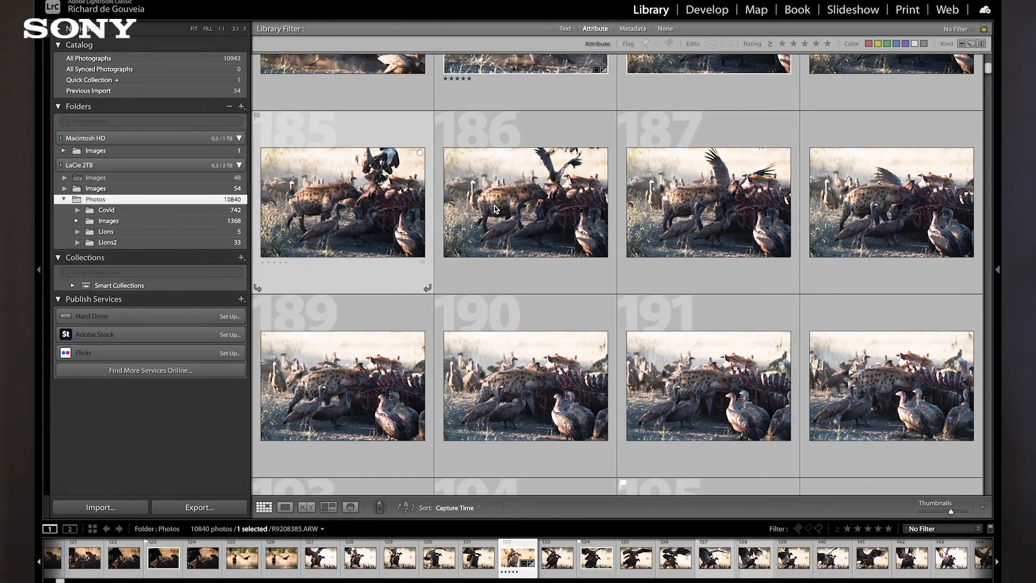
# Review the hyena and vulture frames in Loupe view from RD900235.ARW through RD900245.ARW
pyautogui.doubleClick(377, 221)
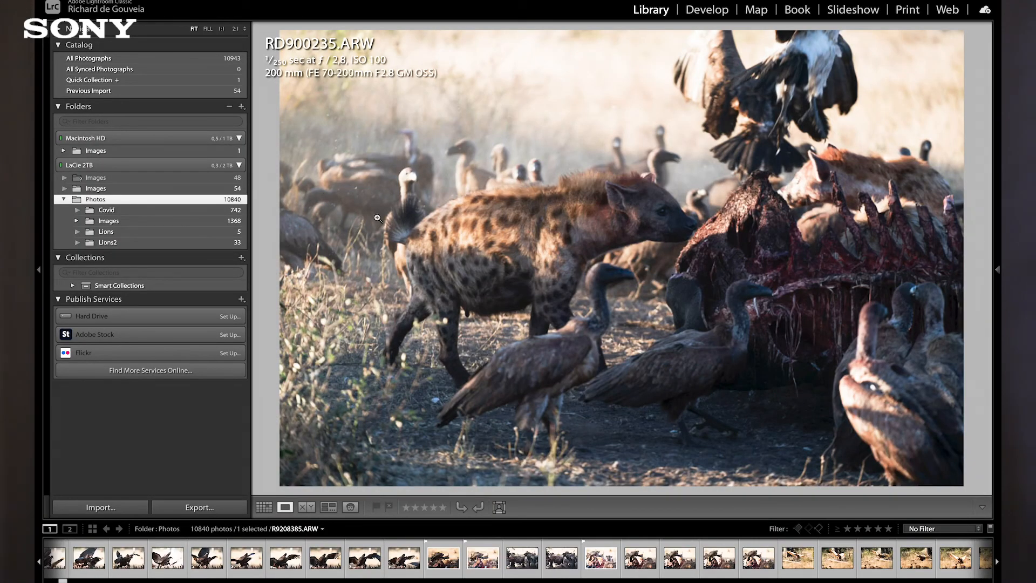
pyautogui.press('Right')
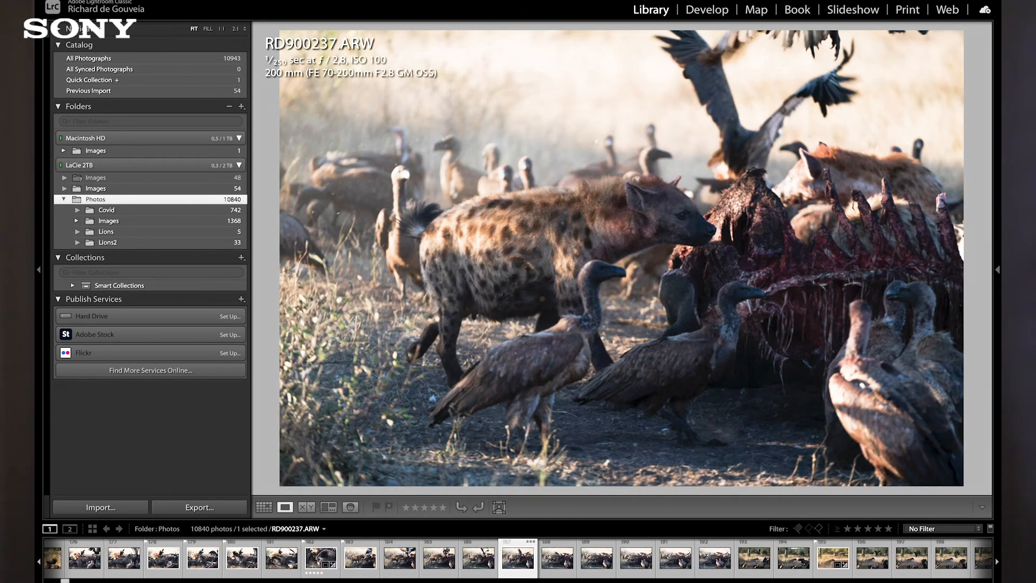
pyautogui.press('Right')
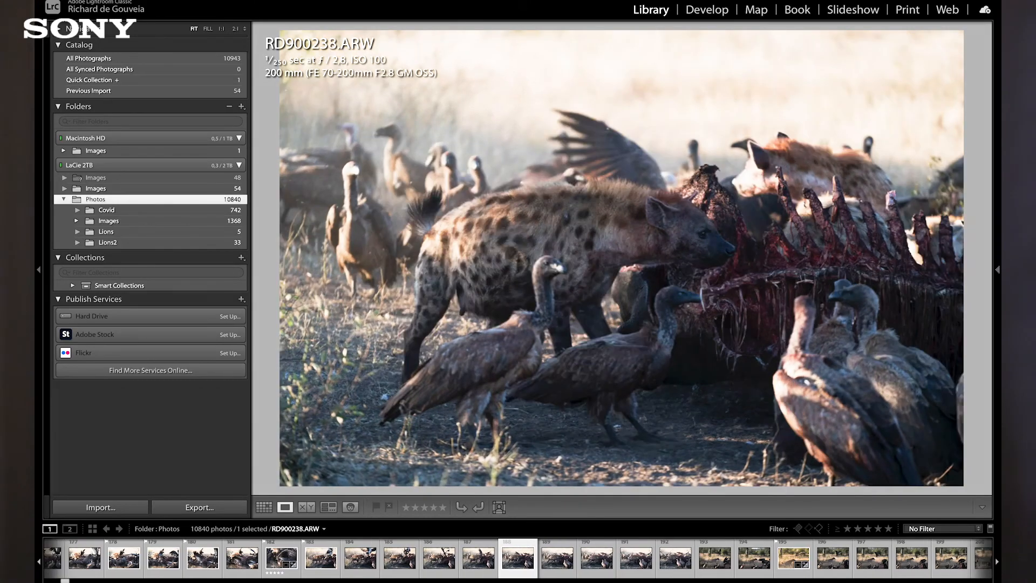
pyautogui.press('Right')
pyautogui.press('Right')
pyautogui.press('Right')
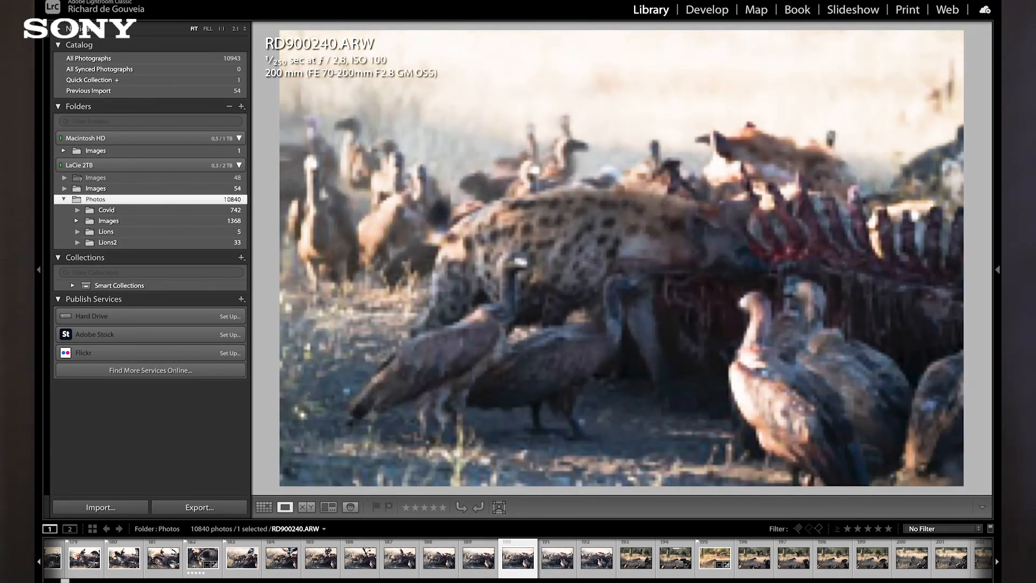
pyautogui.press('Right')
pyautogui.press('Right')
pyautogui.press('Right')
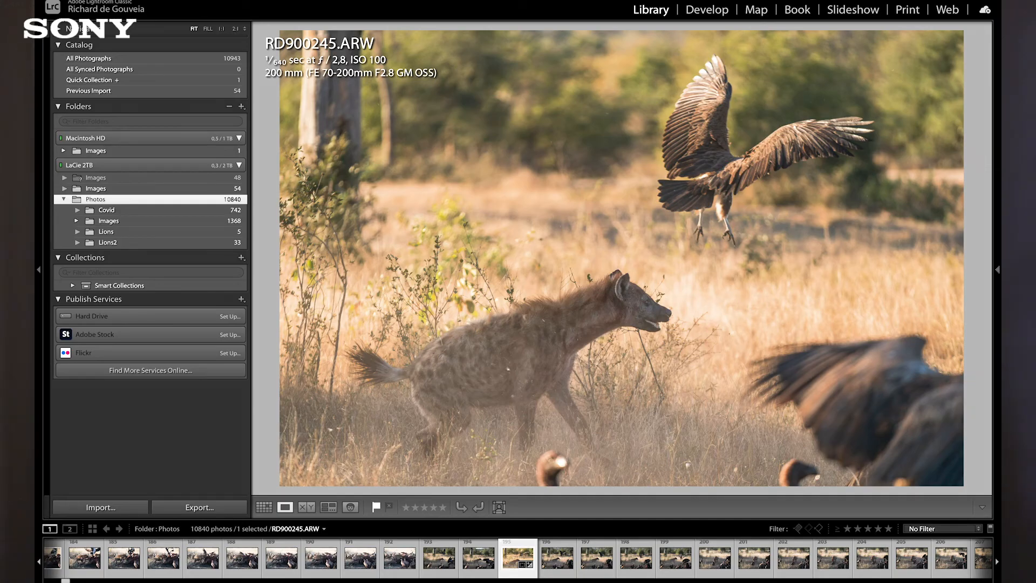
# Compare RD900245.ARW with the preceding frames back to RD900243.ARW, then flag it as a pick
pyautogui.press('Left')
pyautogui.press('Left')
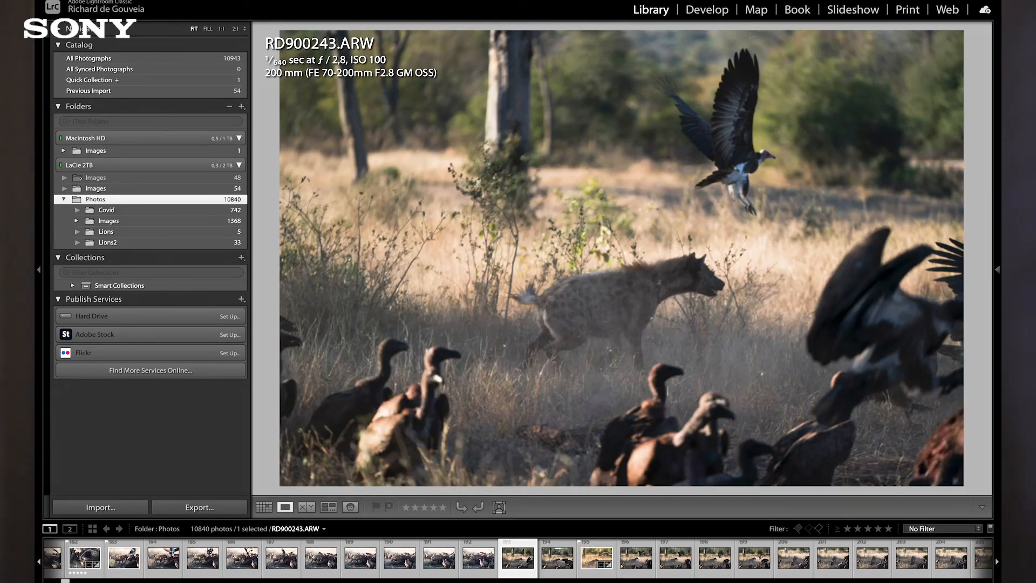
pyautogui.press('Right')
pyautogui.press('Right')
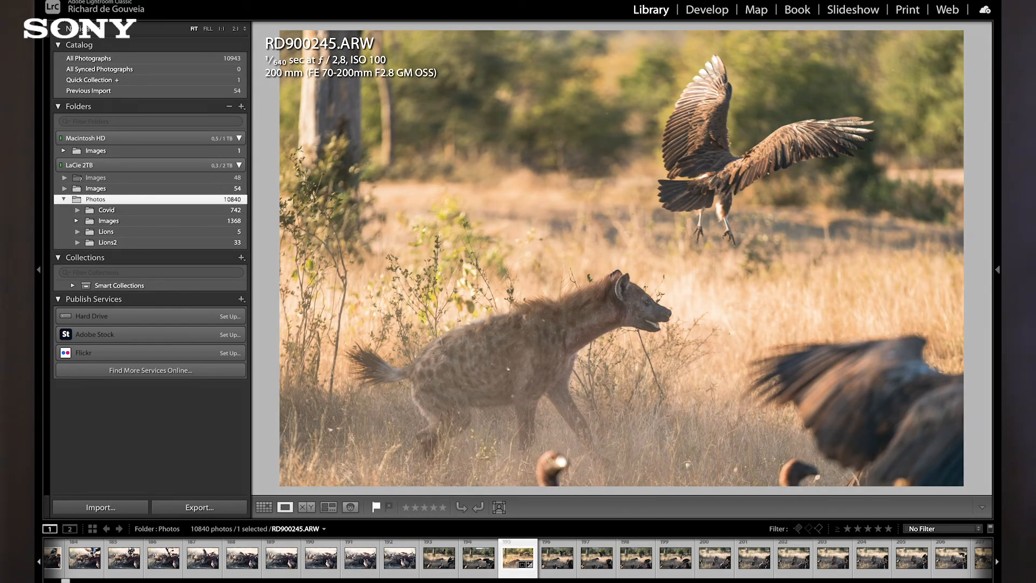
pyautogui.press('p')
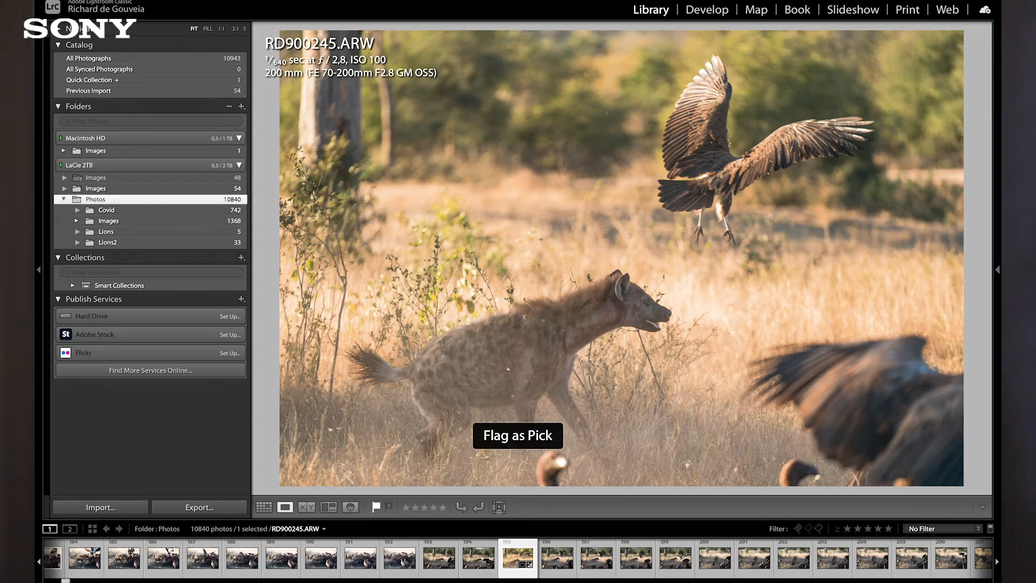
# Advance to hyena photo R9208447.ARW and inspect the face and body zoomed in
pyautogui.press('Right')
pyautogui.press('Right')
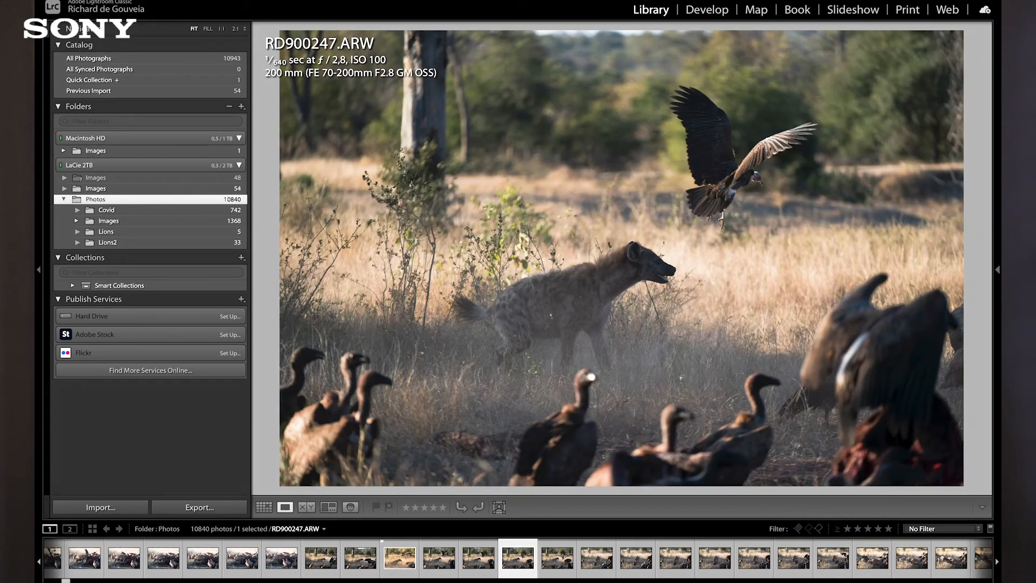
pyautogui.press('Right')
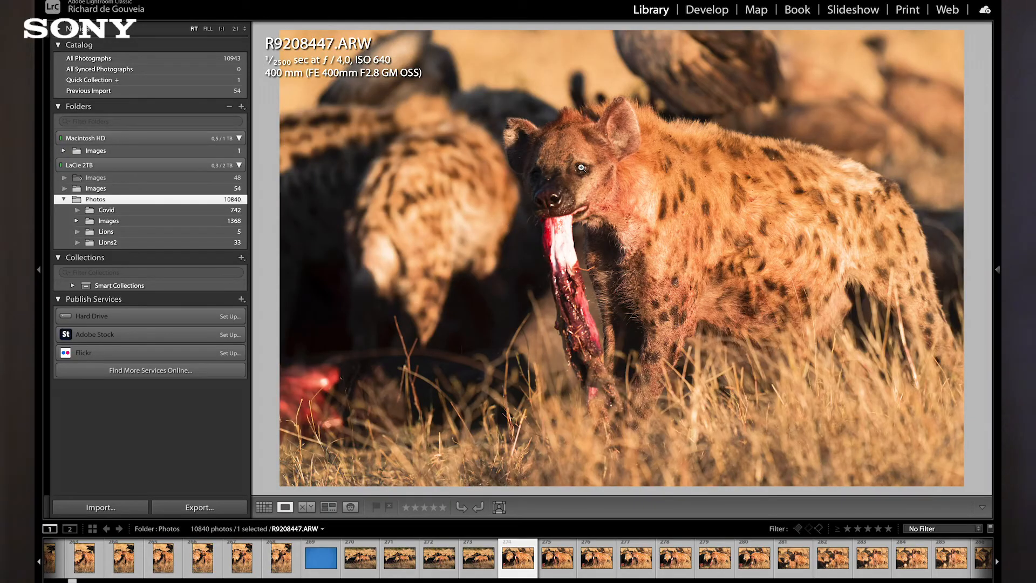
pyautogui.click(585, 165)
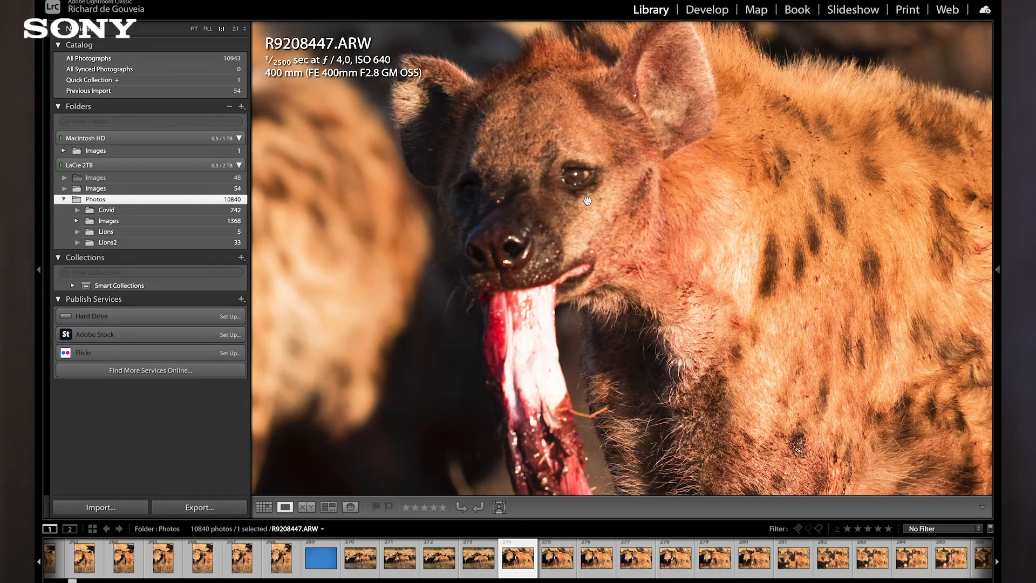
pyautogui.moveTo(701, 277); pyautogui.dragTo(590, 121)
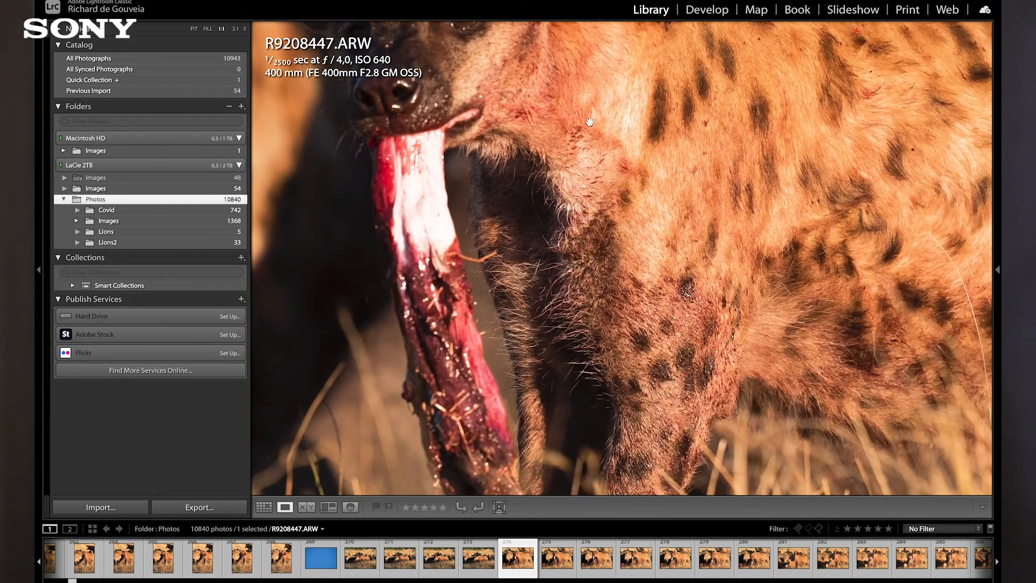
pyautogui.click(633, 314)
# Step through the hyena frames after R9208447.ARW at the zoomed-in view up to R9208456.ARW
pyautogui.press('Right')
pyautogui.press('Right')
pyautogui.press('Right')
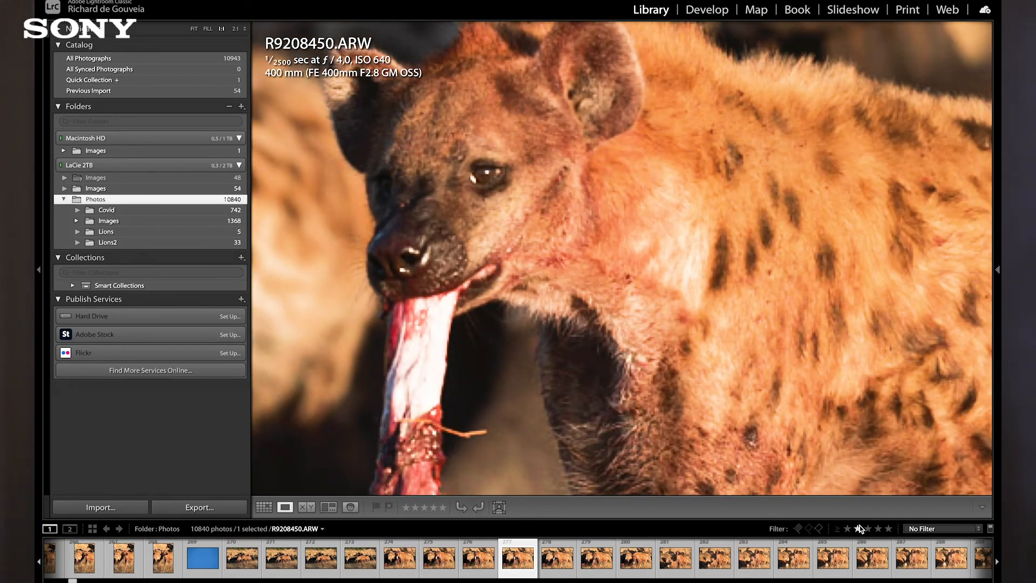
pyautogui.press('Right')
pyautogui.press('Right')
pyautogui.press('Right')
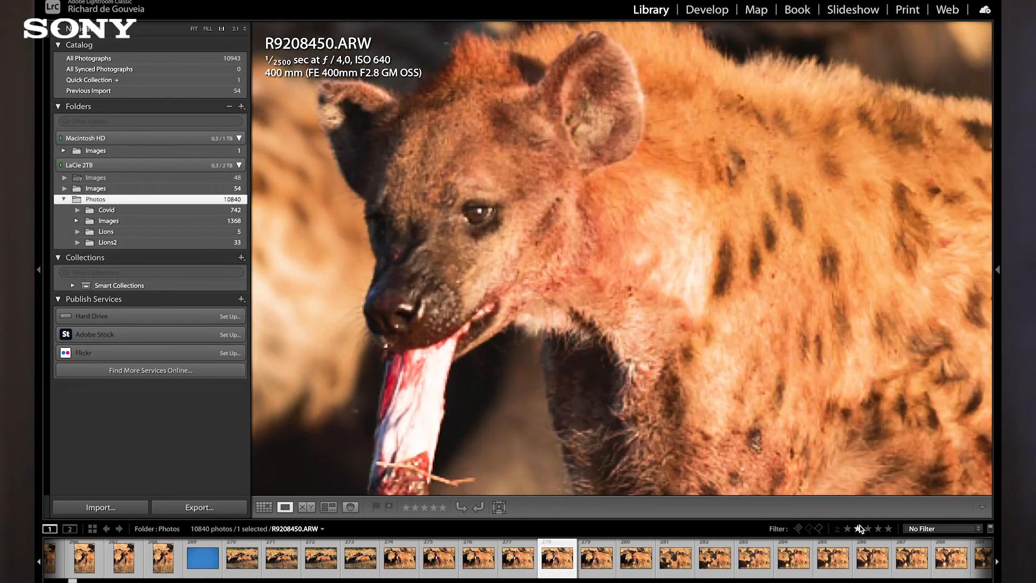
pyautogui.press('Right')
pyautogui.press('Right')
pyautogui.press('Right')
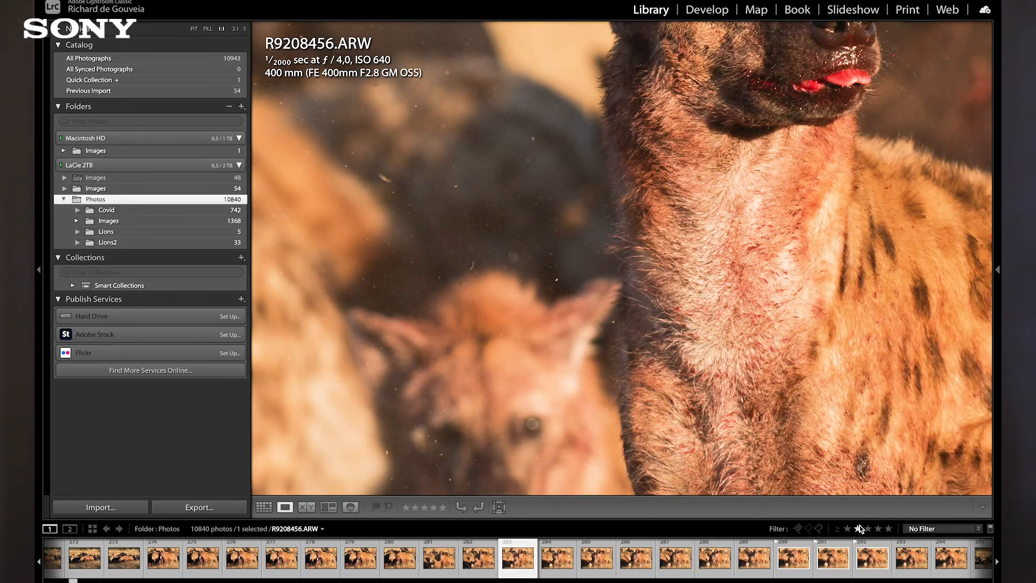
# Check the hyena's face in R9208456.ARW up close, flag the photo as a pick and return to the grid
pyautogui.click(755, 226)
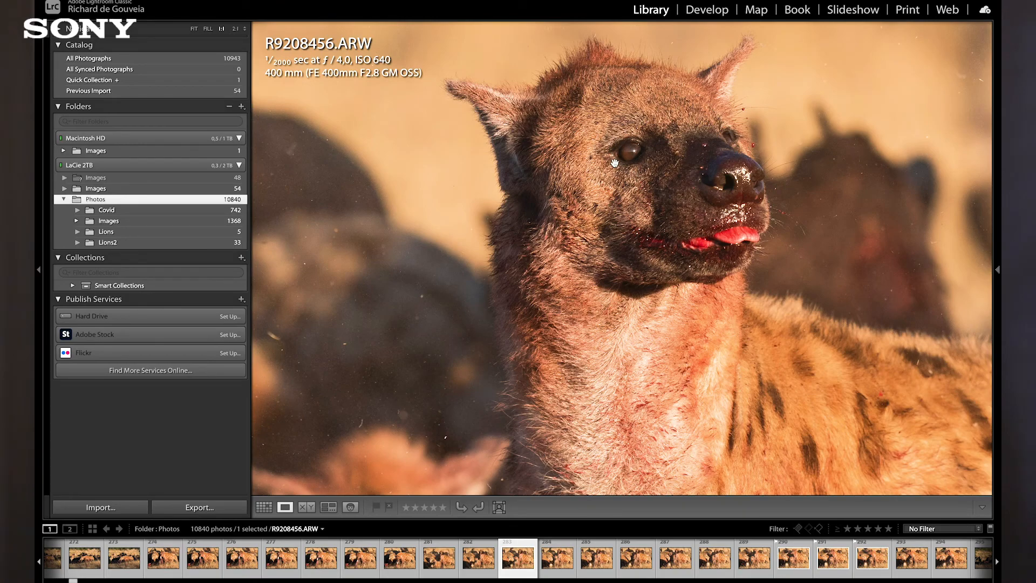
pyautogui.click(615, 164)
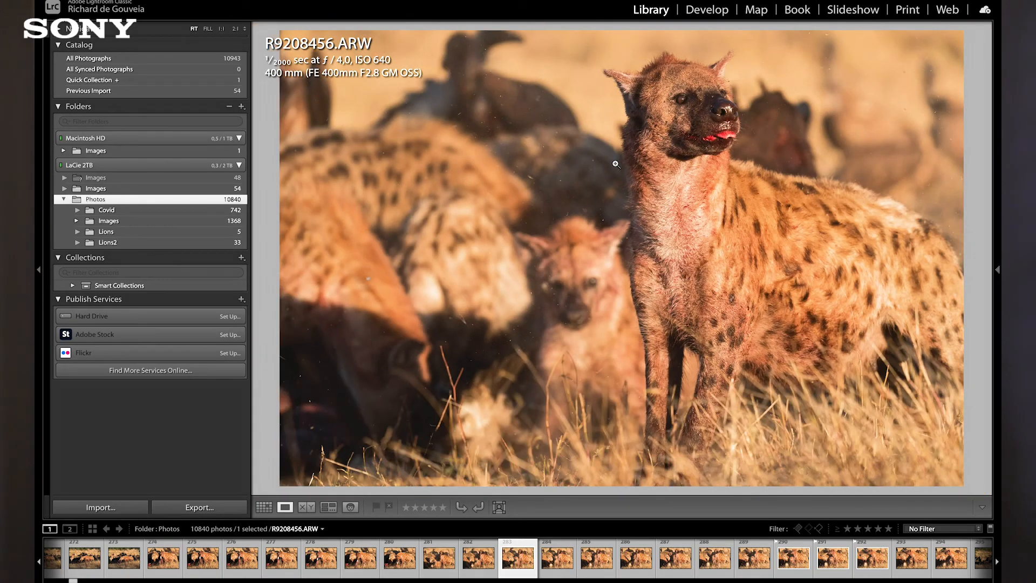
pyautogui.press('p')
pyautogui.press('g')
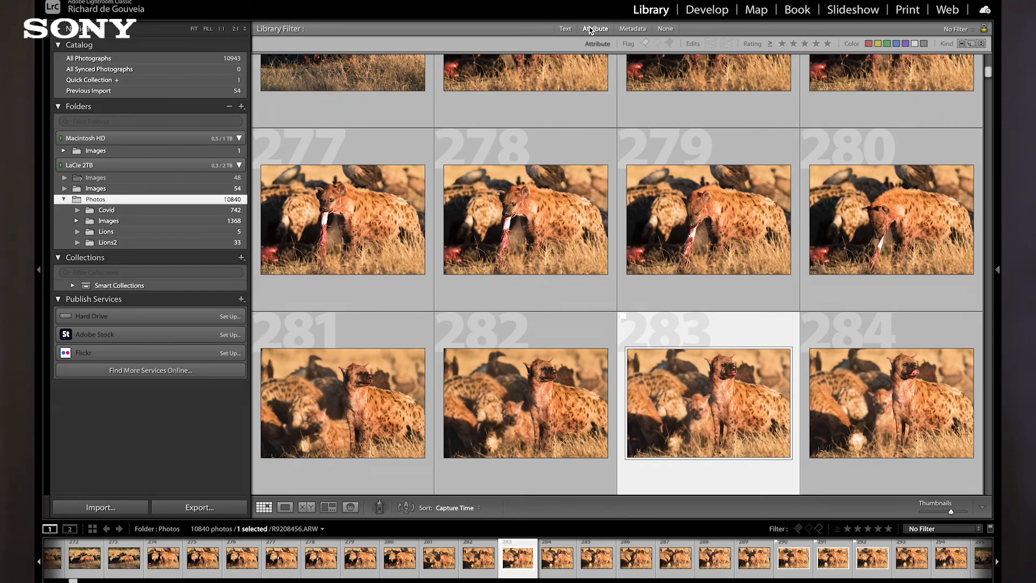
# Filter the Photos folder to flagged photos only and look through the picks down to the leopard series
pyautogui.click(591, 30)
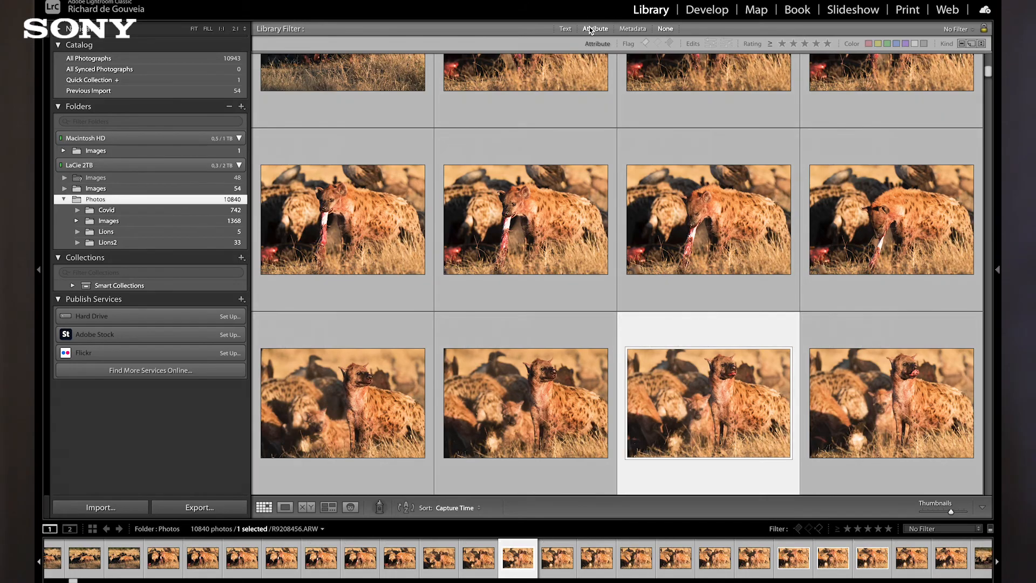
pyautogui.click(645, 45)
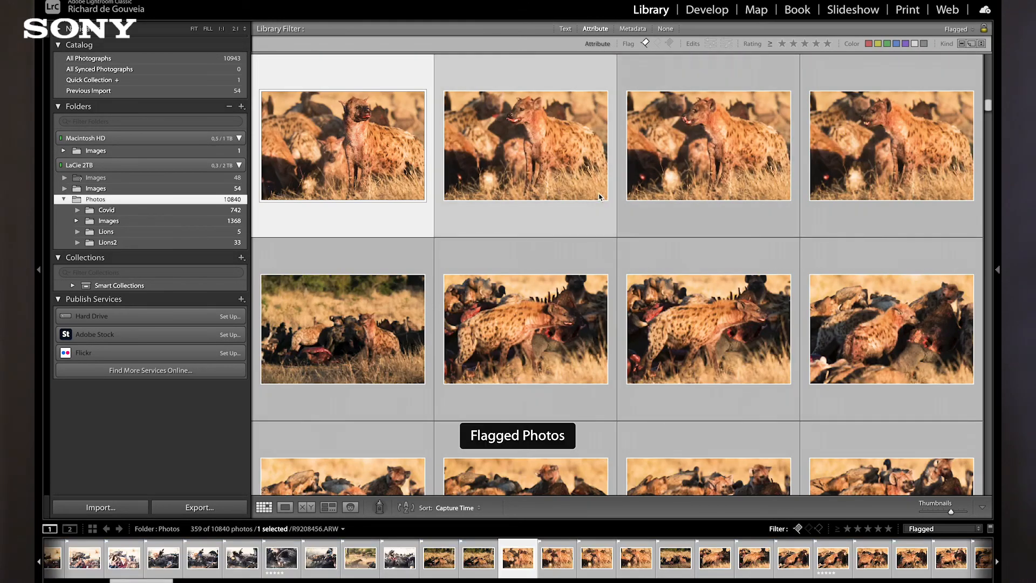
pyautogui.scroll(15, 596, 194)
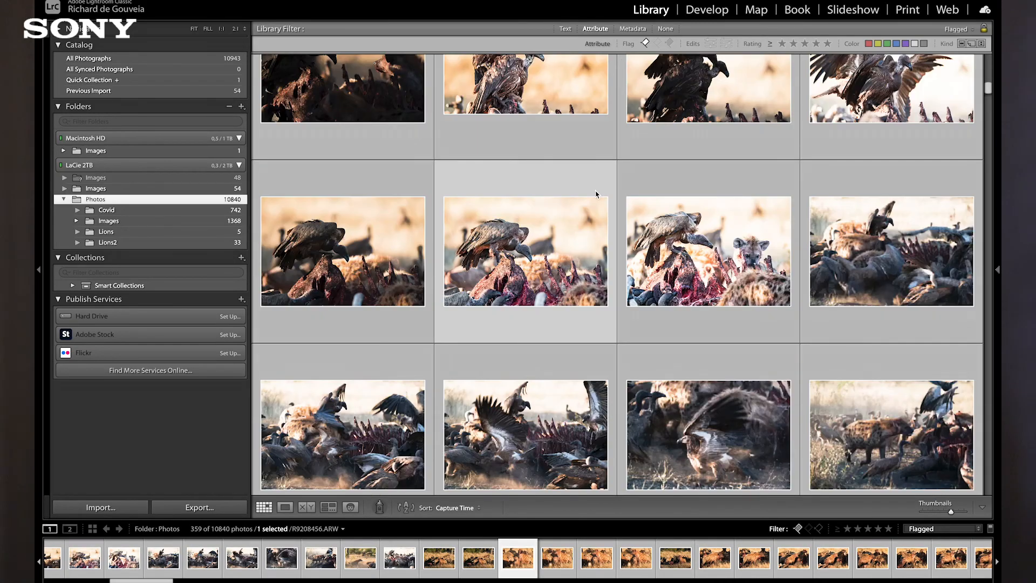
pyautogui.scroll(-5, 595, 189)
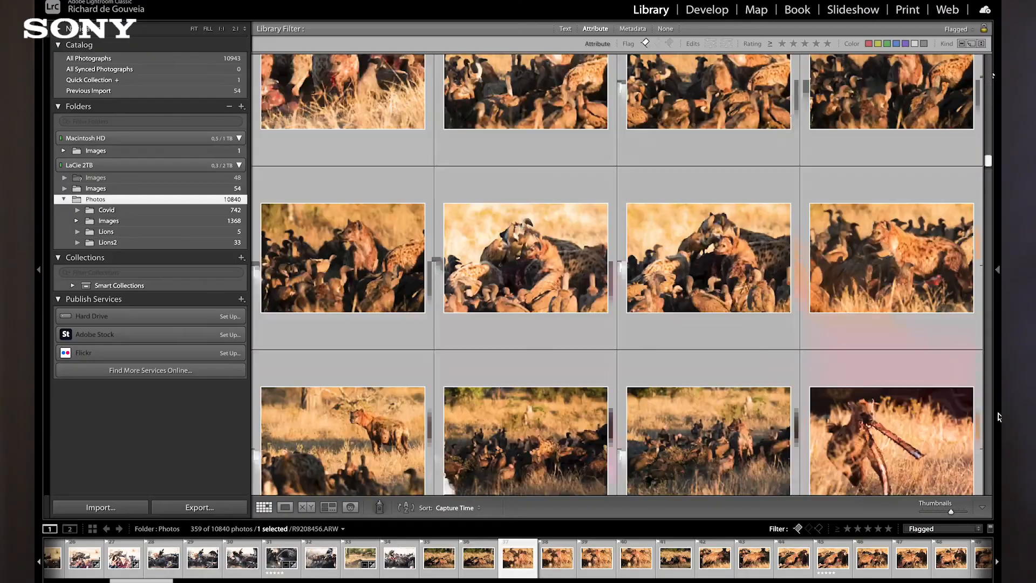
pyautogui.scroll(-20, 999, 416)
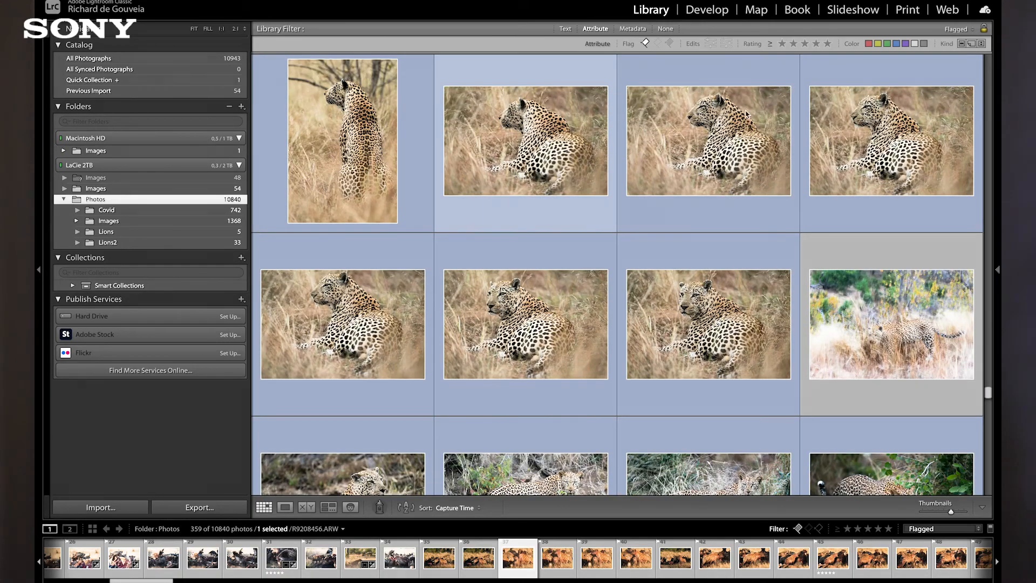
# Cycle the grid cell view style, then clear the flagged filter to view the full leopard burst around R9203853.ARW
pyautogui.press('j')
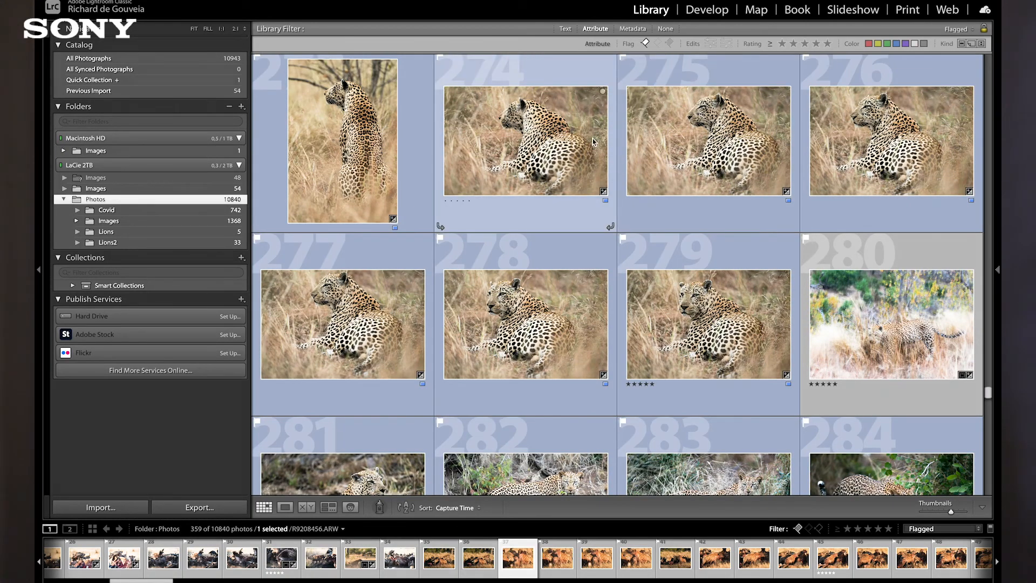
pyautogui.press('j')
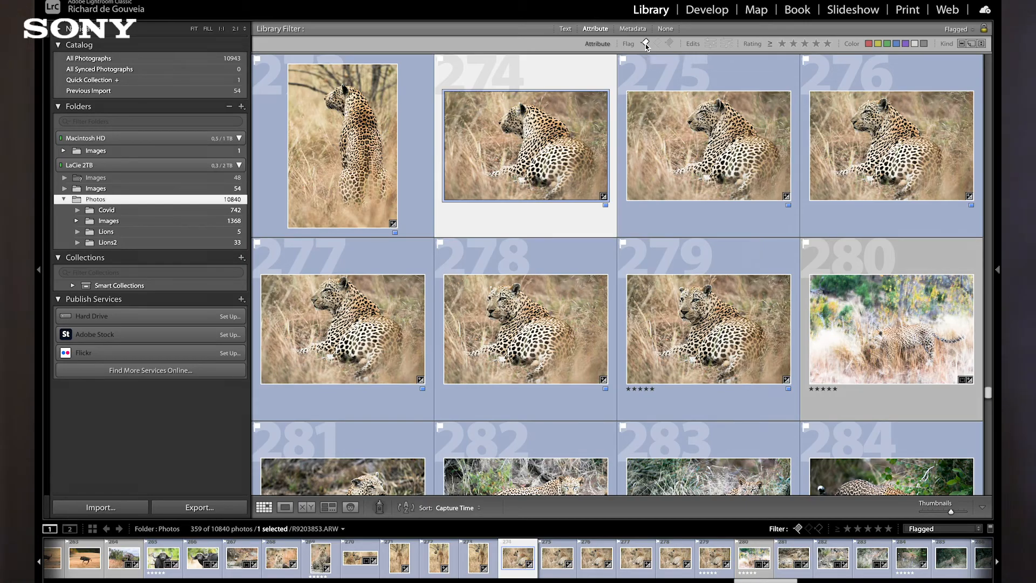
pyautogui.click(646, 43)
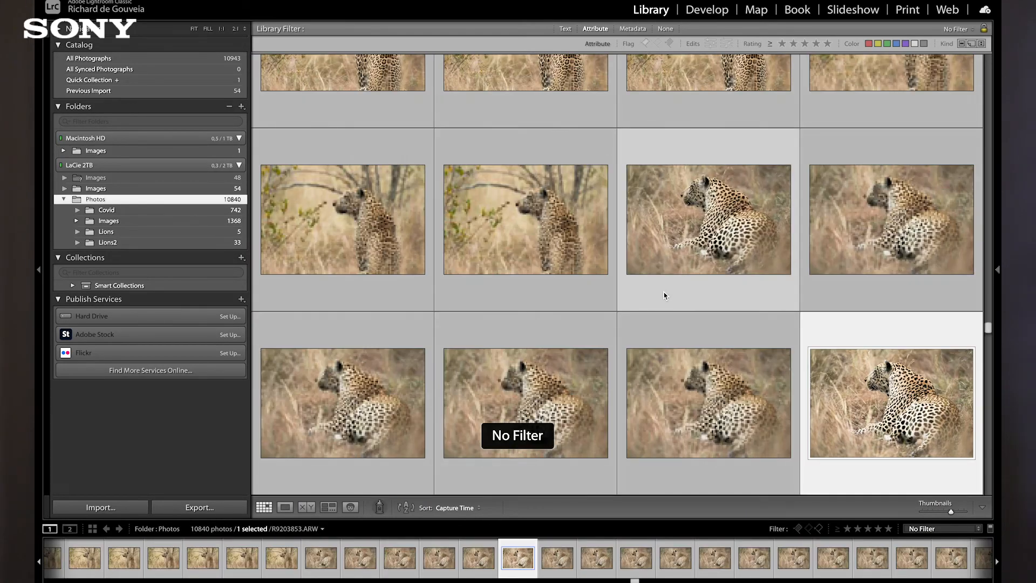
pyautogui.scroll(3, 701, 319)
pyautogui.scroll(-4, 742, 337)
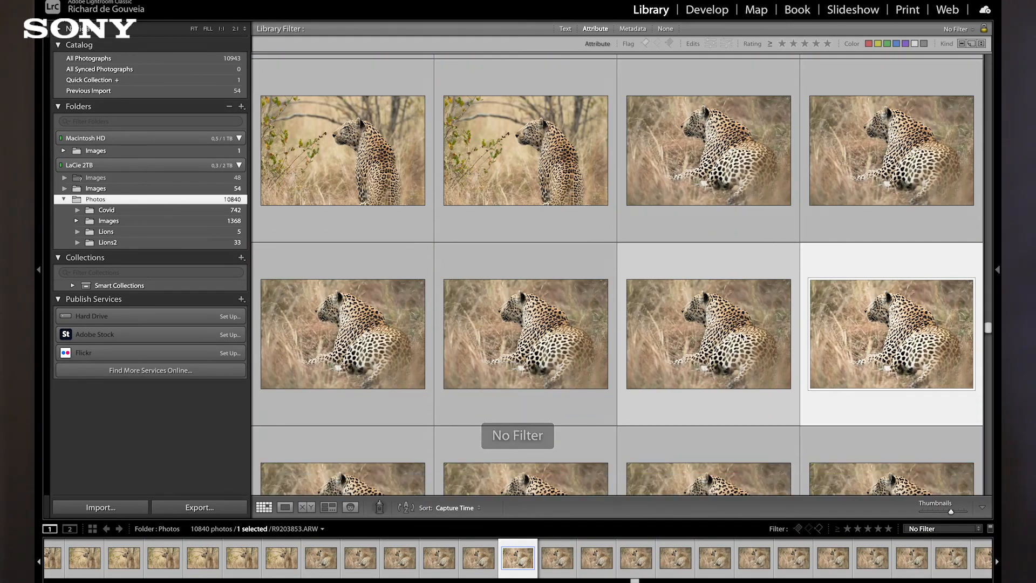
# Look through the unfiltered leopard burst in the grid, from the side-profile frames to those with the head turned towards the camera
pyautogui.click(718, 146)
pyautogui.scroll(-5, 714, 151)
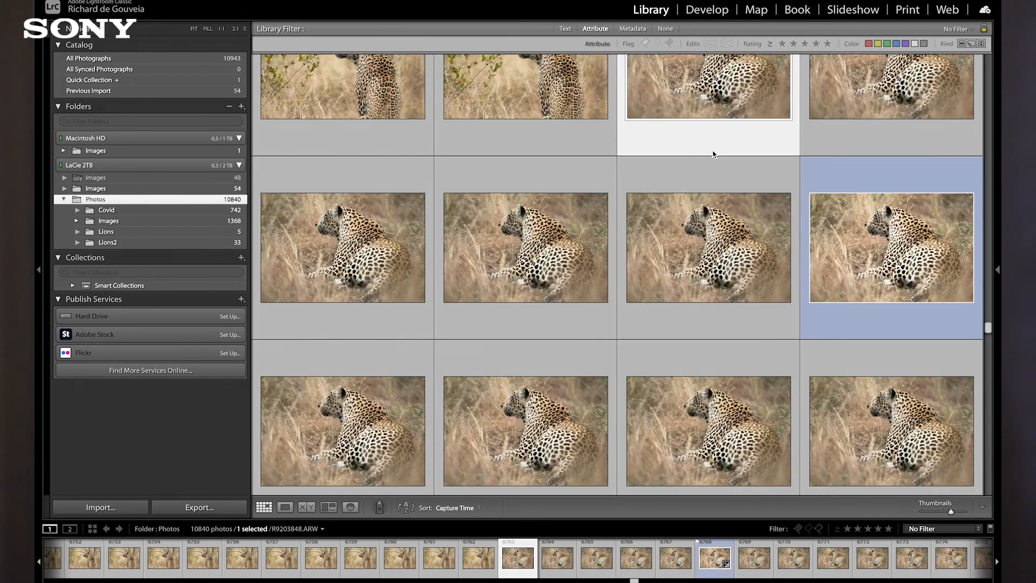
pyautogui.scroll(-6, 713, 156)
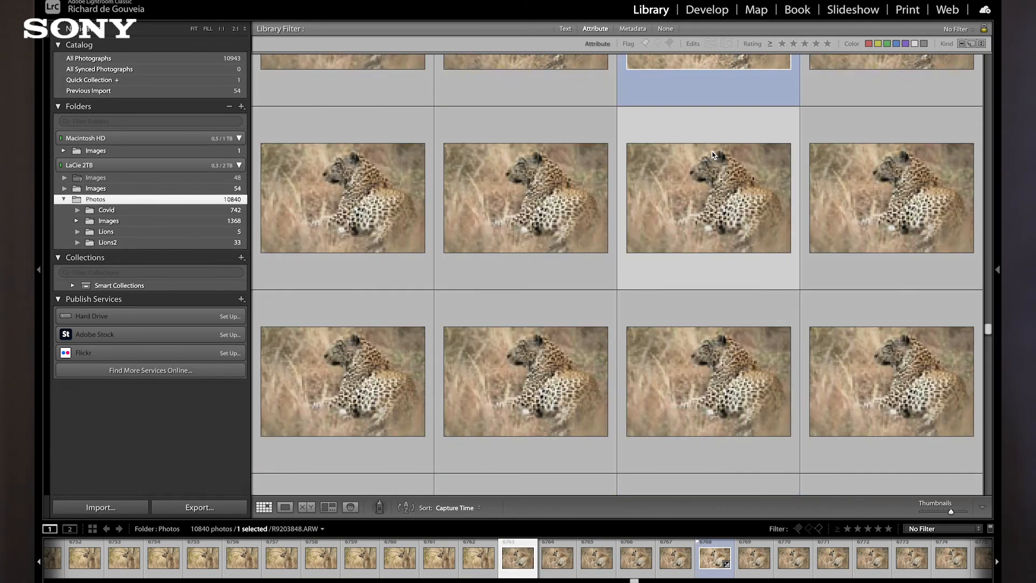
pyautogui.scroll(-8, 712, 156)
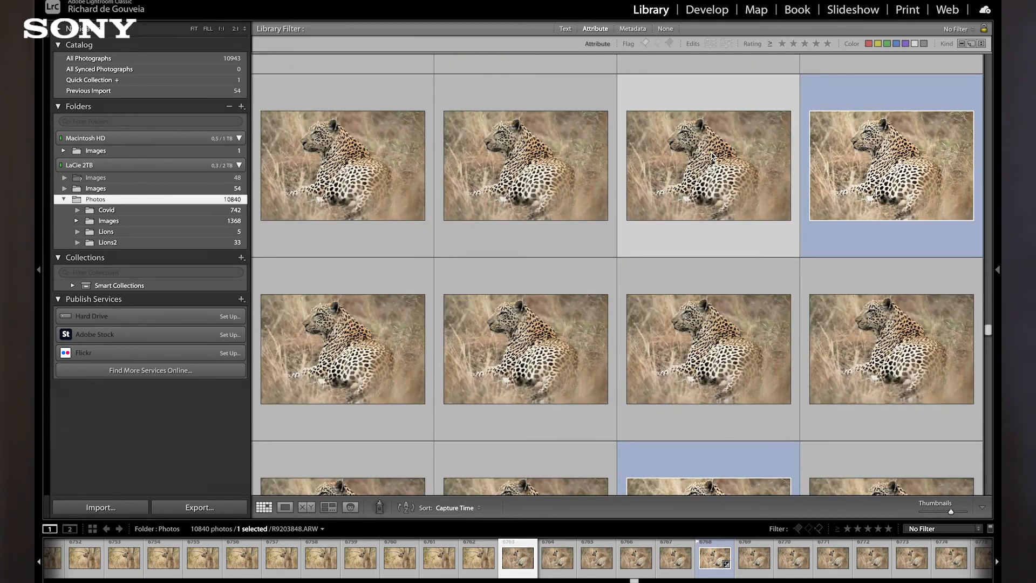
pyautogui.scroll(-8, 712, 155)
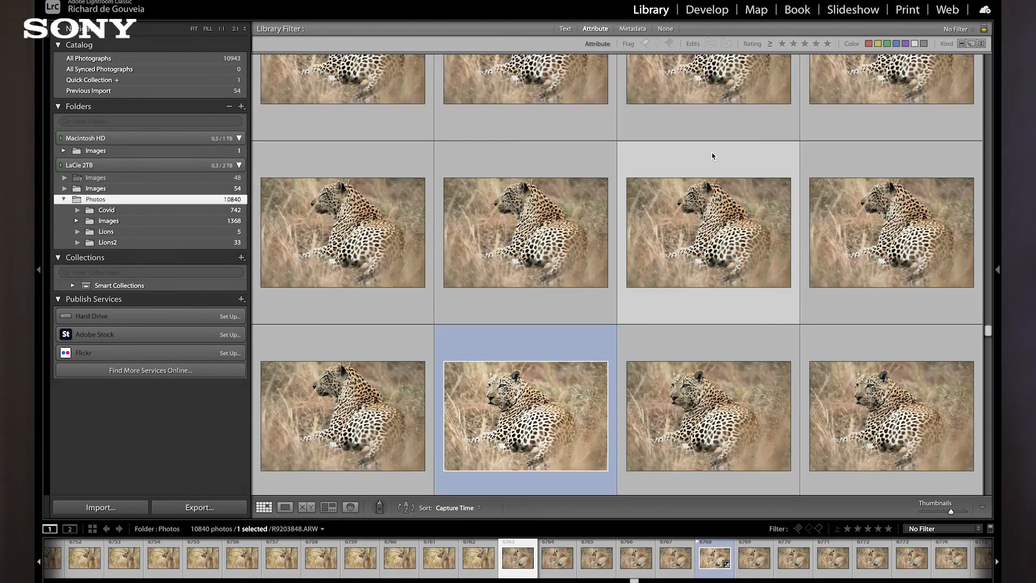
pyautogui.scroll(-4, 712, 155)
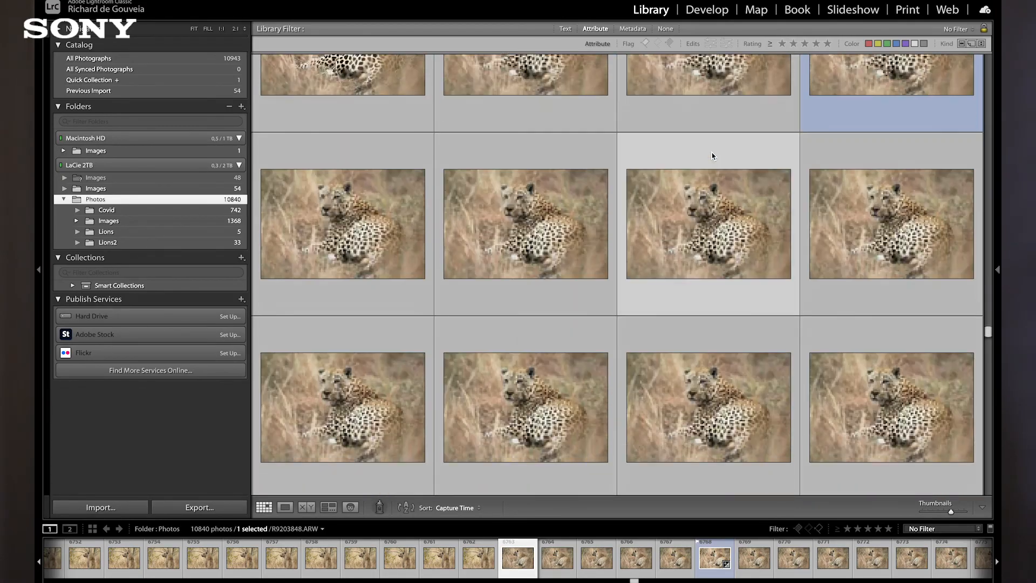
pyautogui.scroll(-5, 712, 156)
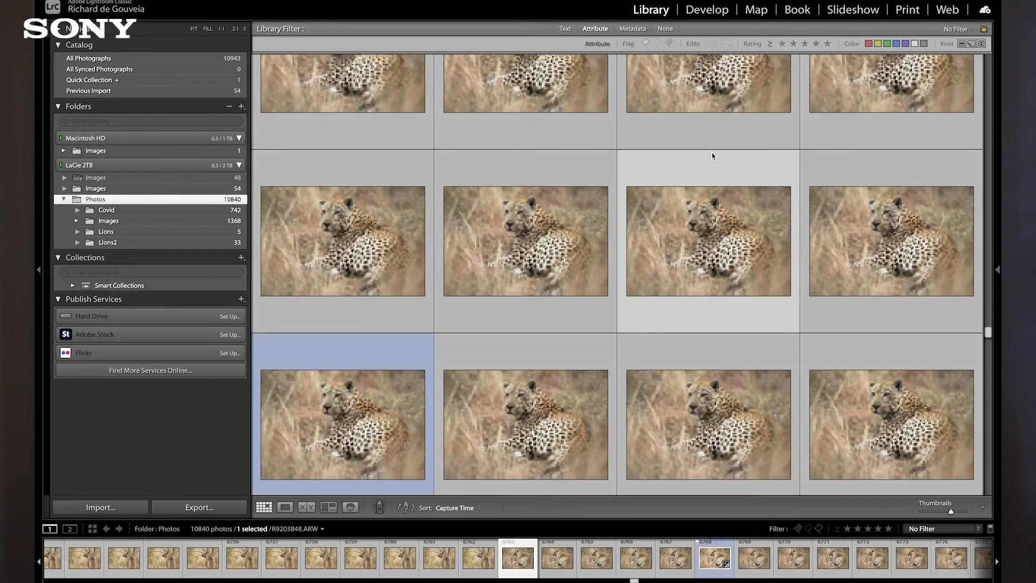
pyautogui.scroll(-3, 712, 155)
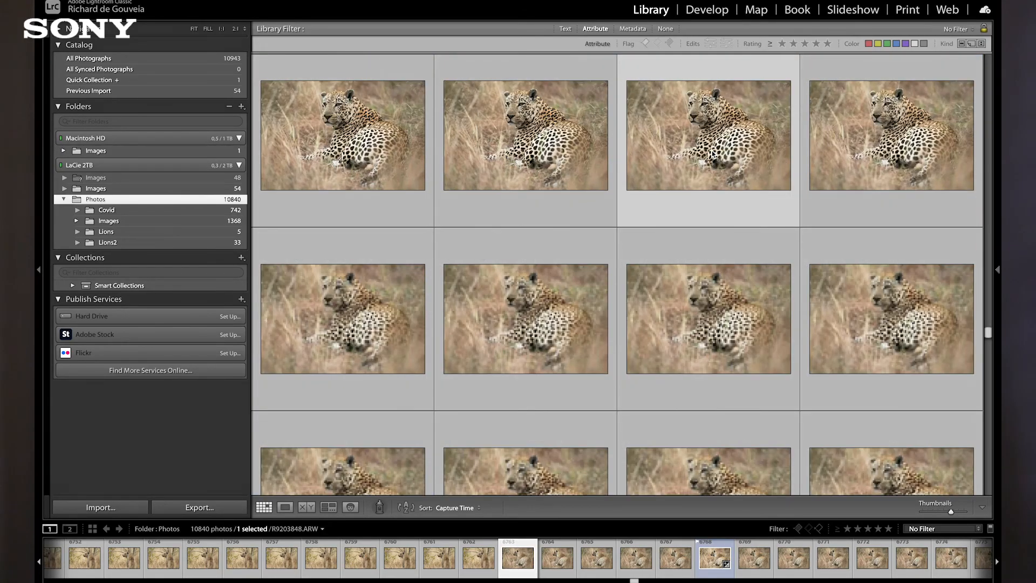
# View leopard photo R9203975.ARW enlarged, step through the following frames up to R9203991.ARW and return to the grid
pyautogui.doubleClick(496, 298)
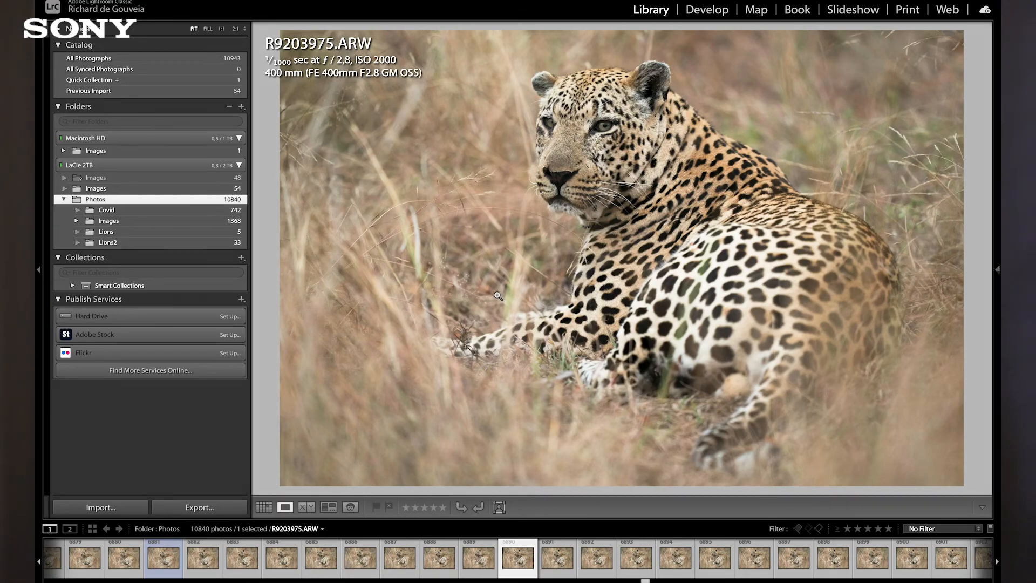
pyautogui.press('Right')
pyautogui.press('Right')
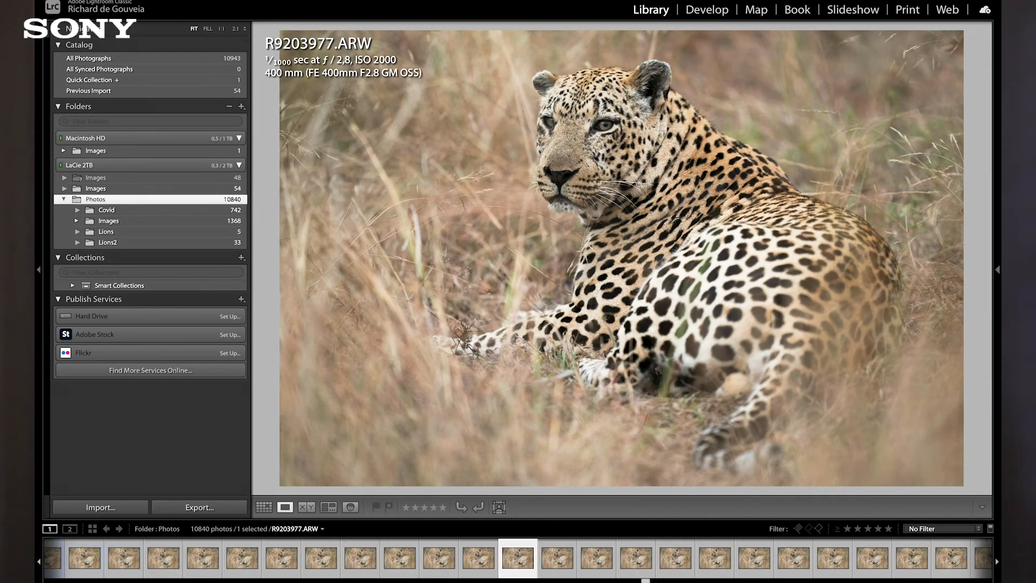
pyautogui.press('Right')
pyautogui.press('Right')
pyautogui.press('Right')
pyautogui.press('Right')
pyautogui.press('Right')
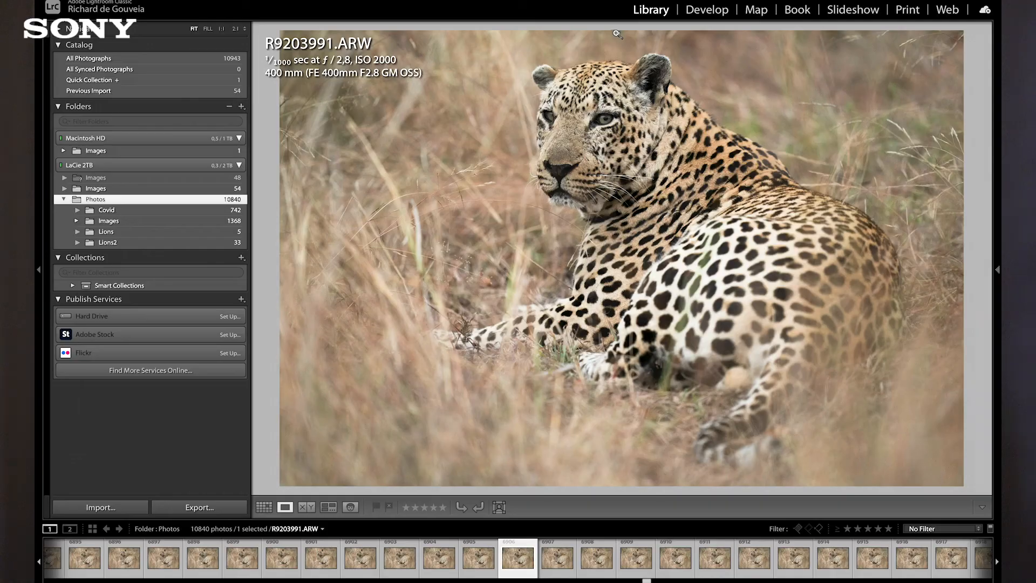
pyautogui.press('g')
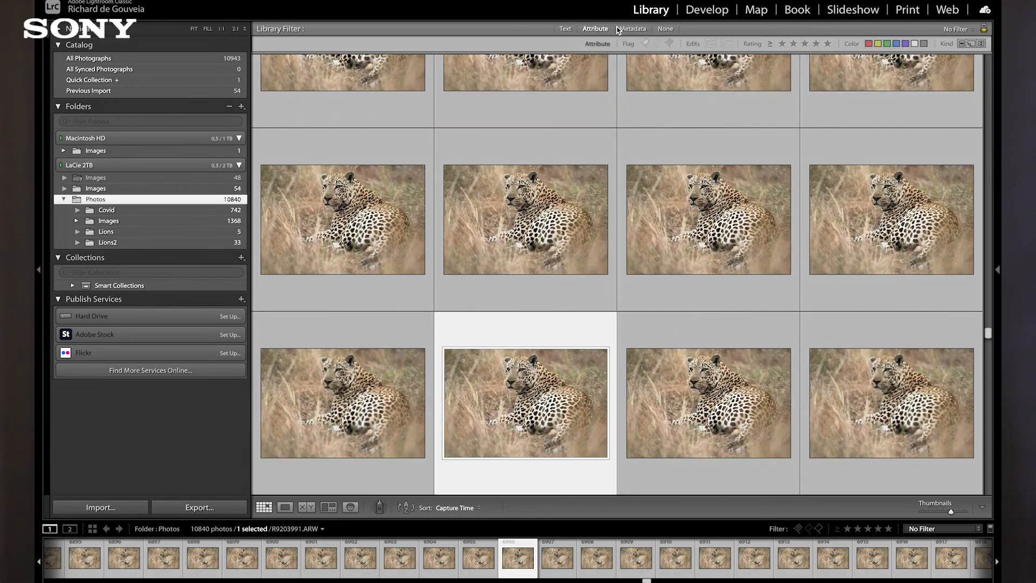
# Filter the Photos folder to flagged photos only and browse the picks to the leopard series in the grass
pyautogui.click(646, 44)
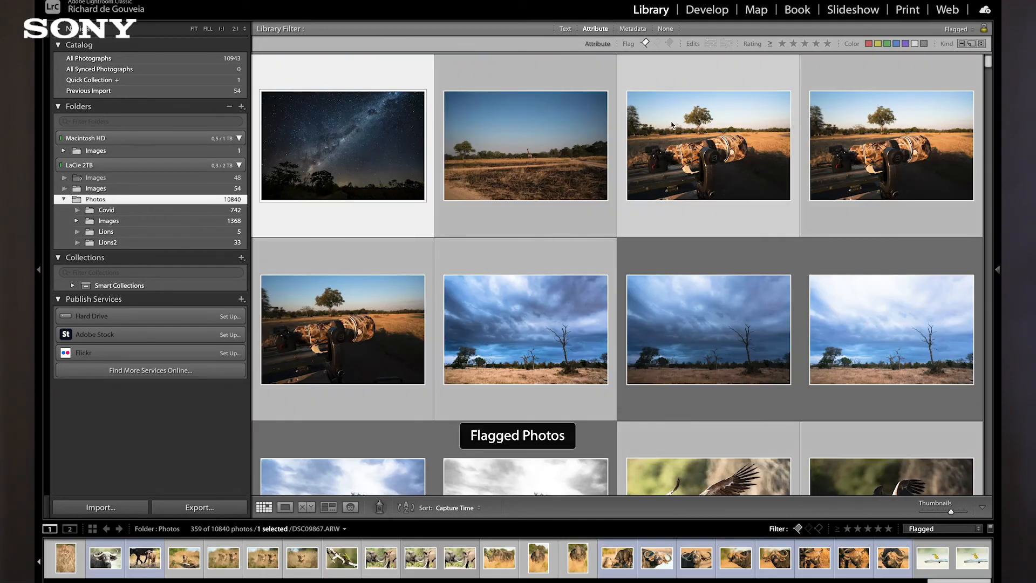
pyautogui.scroll(-20, 753, 328)
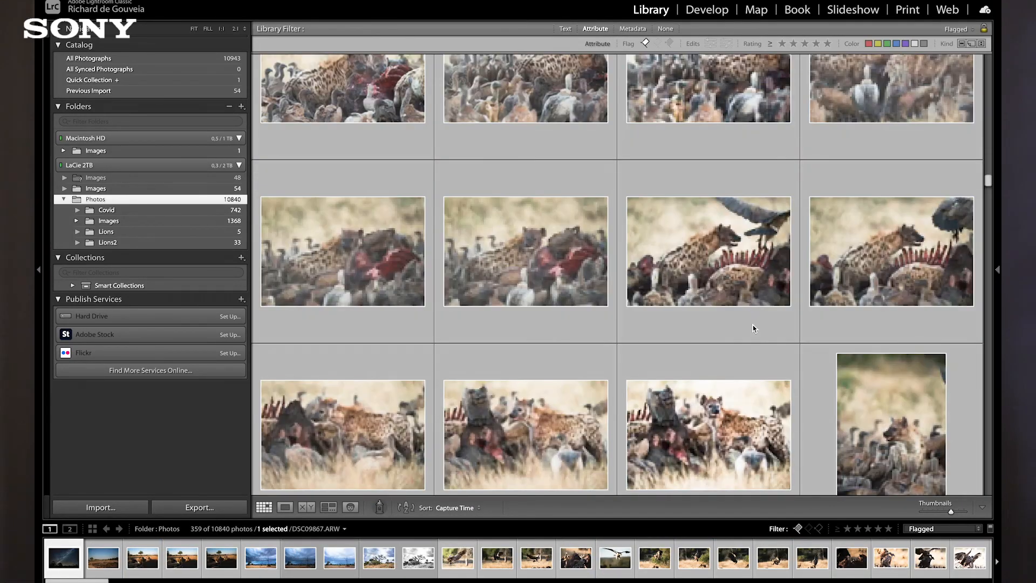
pyautogui.scroll(-15, 752, 328)
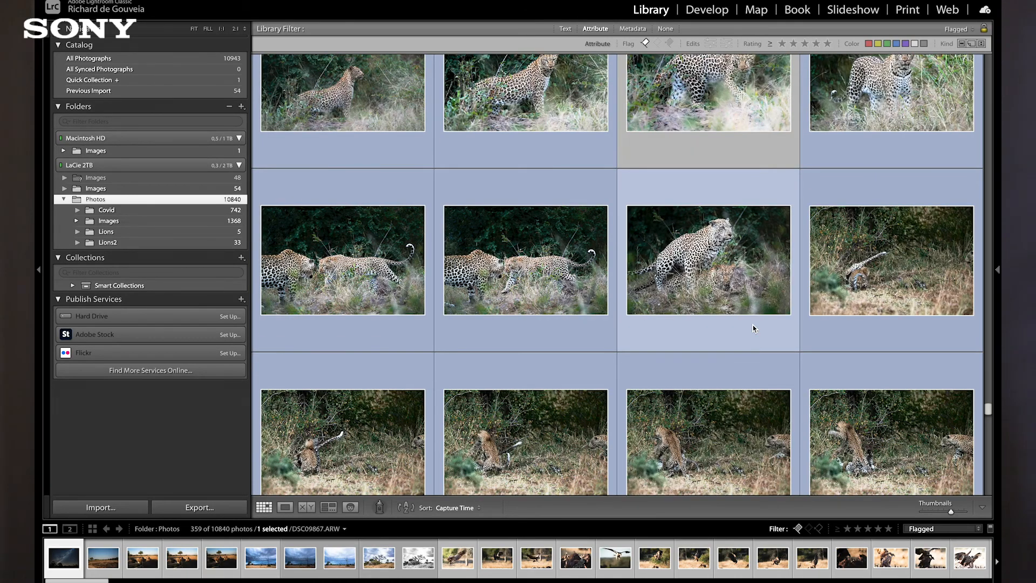
pyautogui.scroll(5, 753, 328)
pyautogui.scroll(1, 753, 328)
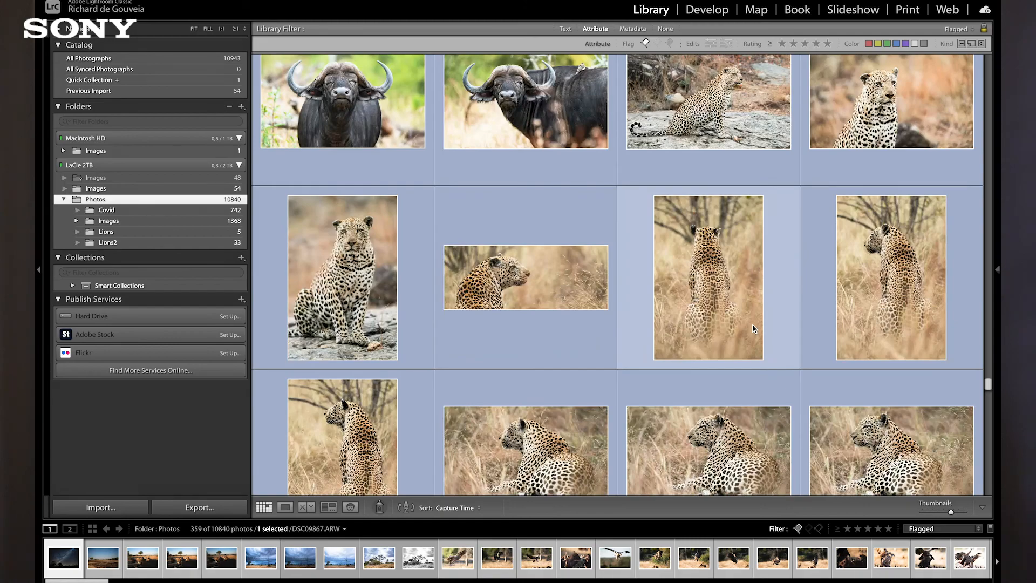
pyautogui.scroll(-3, 754, 328)
# Examine the leopard's face in R9203876.ARW up close, return to the grid and clear the flagged filter
pyautogui.doubleClick(732, 292)
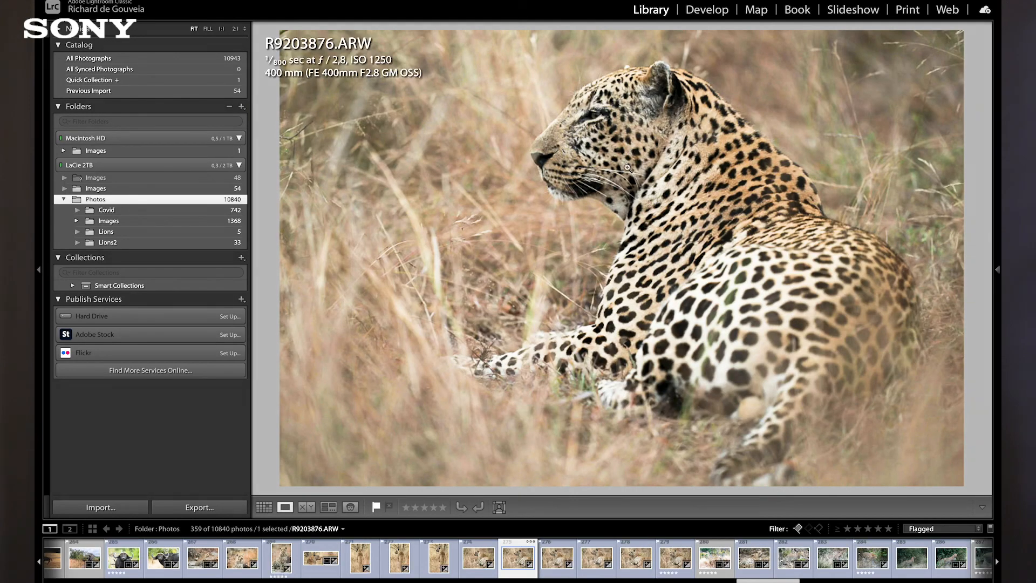
pyautogui.click(598, 128)
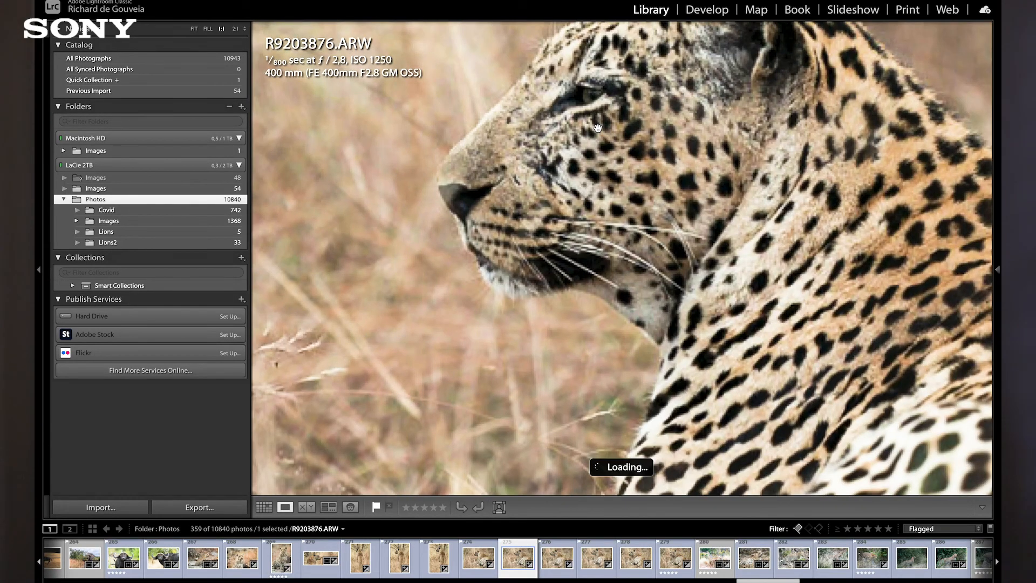
pyautogui.moveTo(597, 128); pyautogui.dragTo(618, 174)
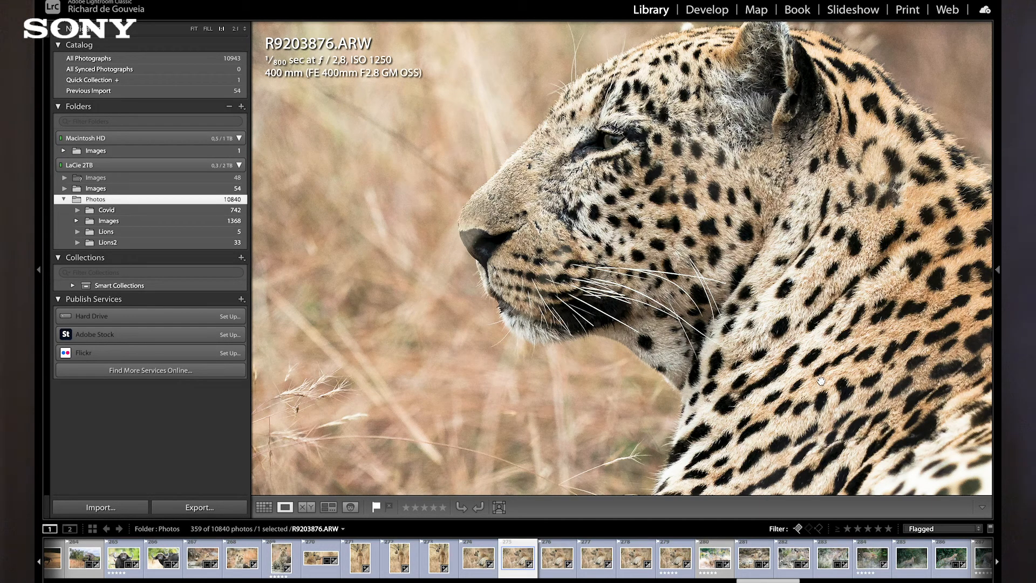
pyautogui.click(652, 232)
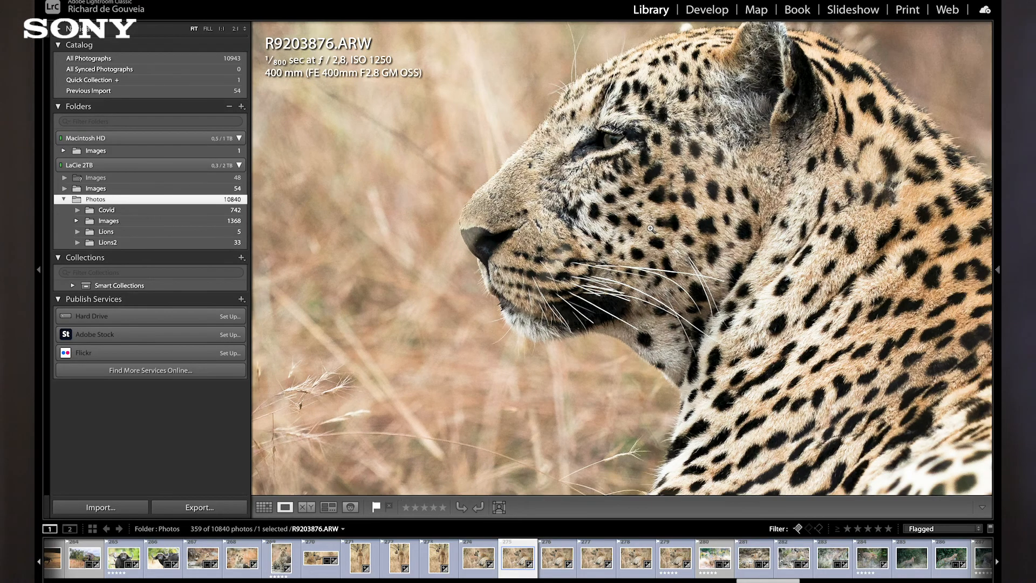
pyautogui.click(612, 82)
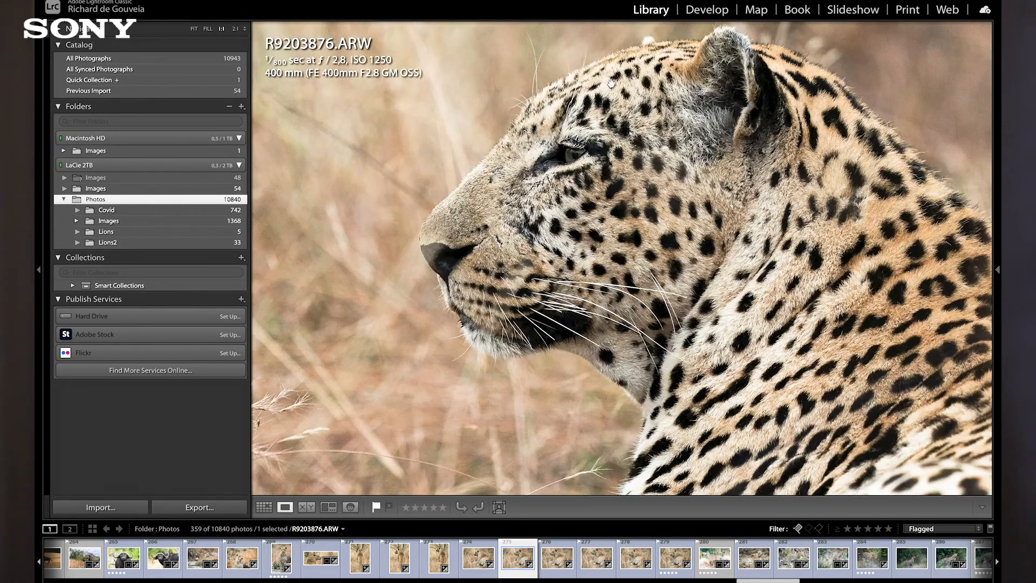
pyautogui.click(612, 85)
pyautogui.press('g')
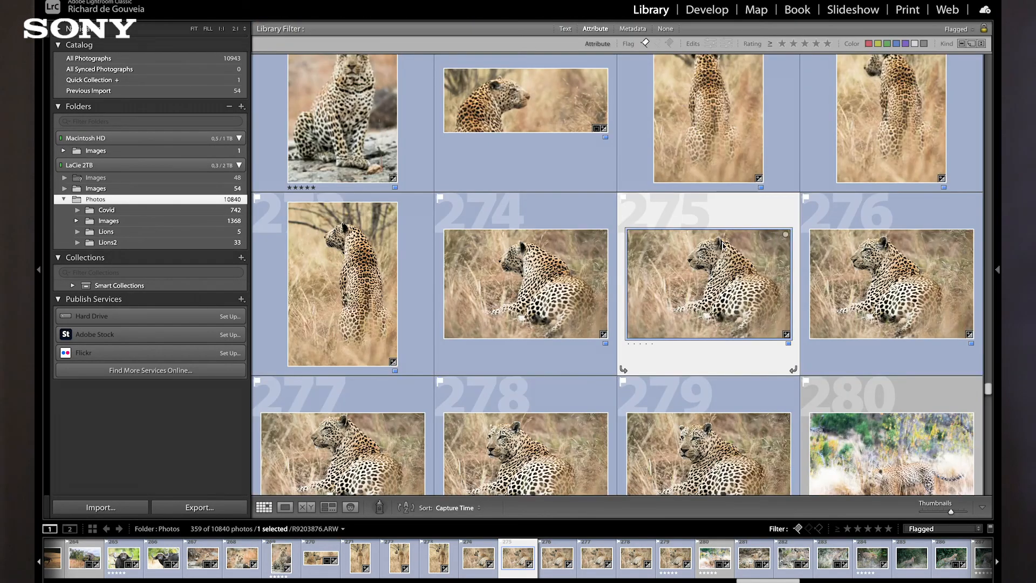
pyautogui.click(646, 44)
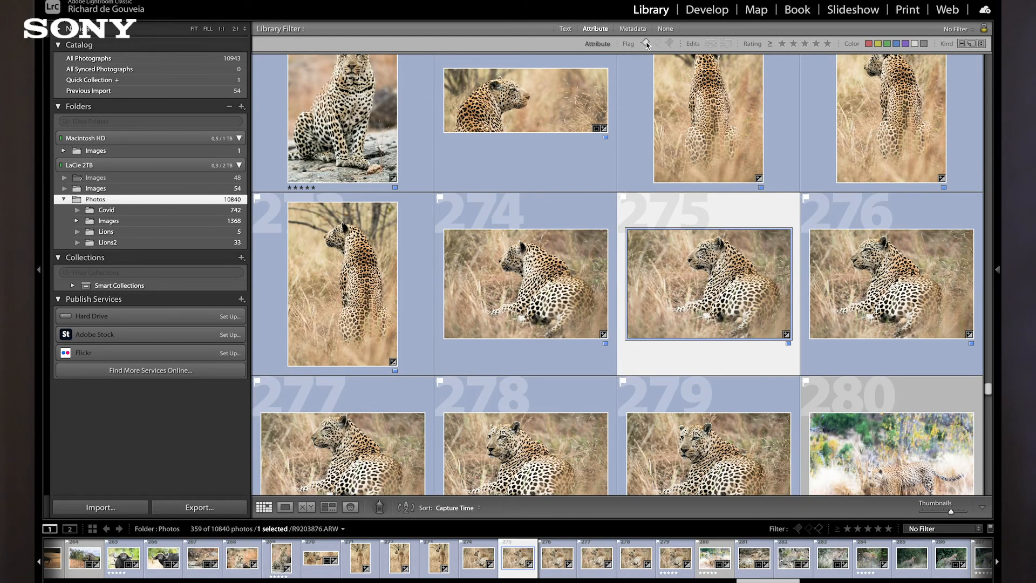
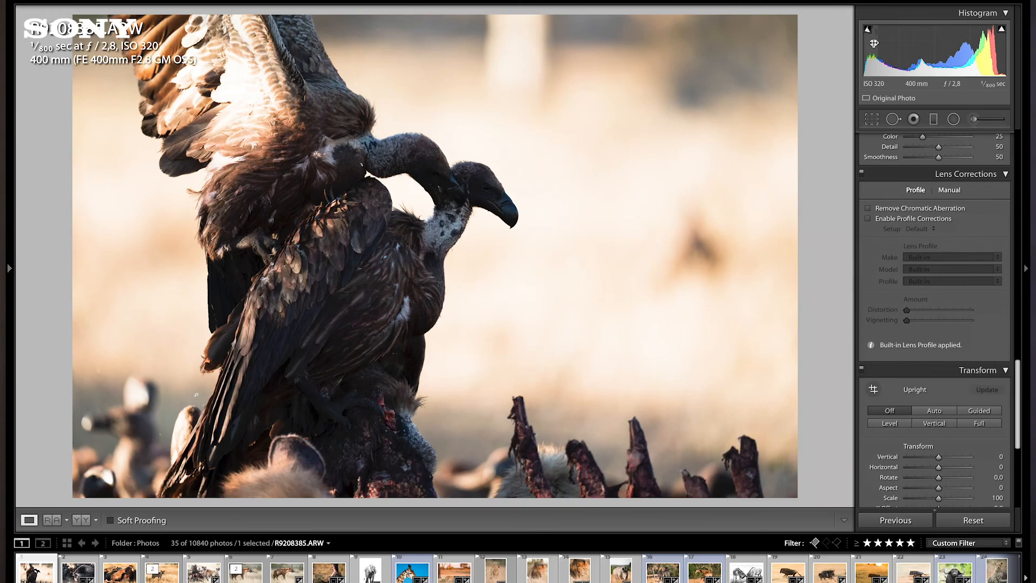
# Show shadow clipping on vulture photo R9208385.ARW, examine the dark lower feathers up close and turn the clipping overlay off
pyautogui.moveTo(868, 28)
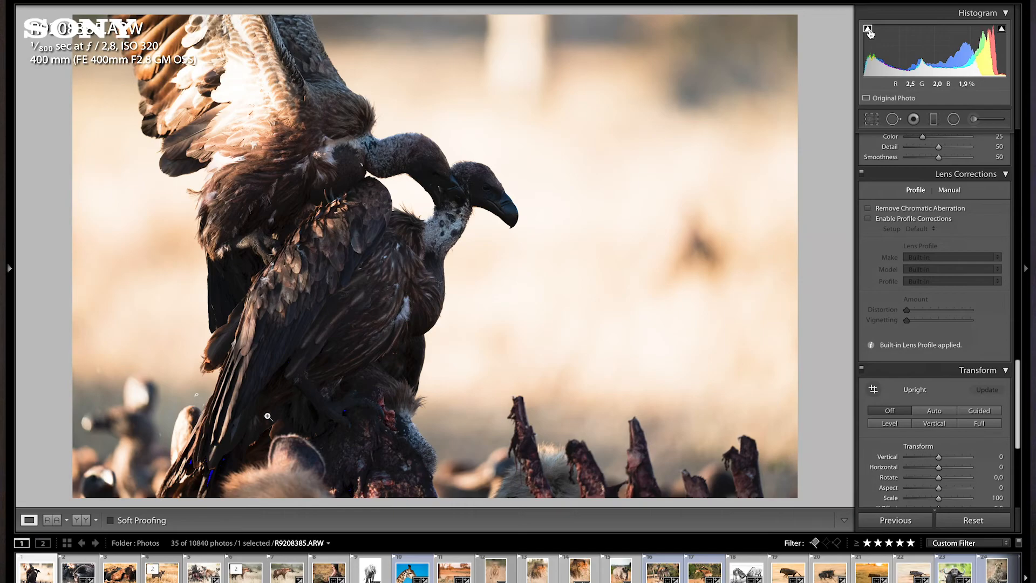
pyautogui.click(221, 472)
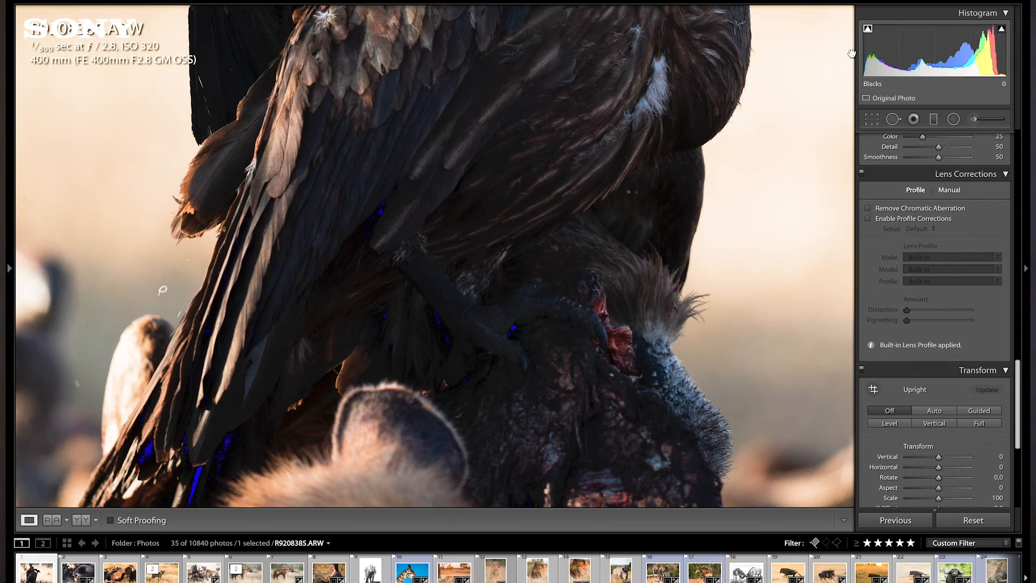
pyautogui.click(868, 30)
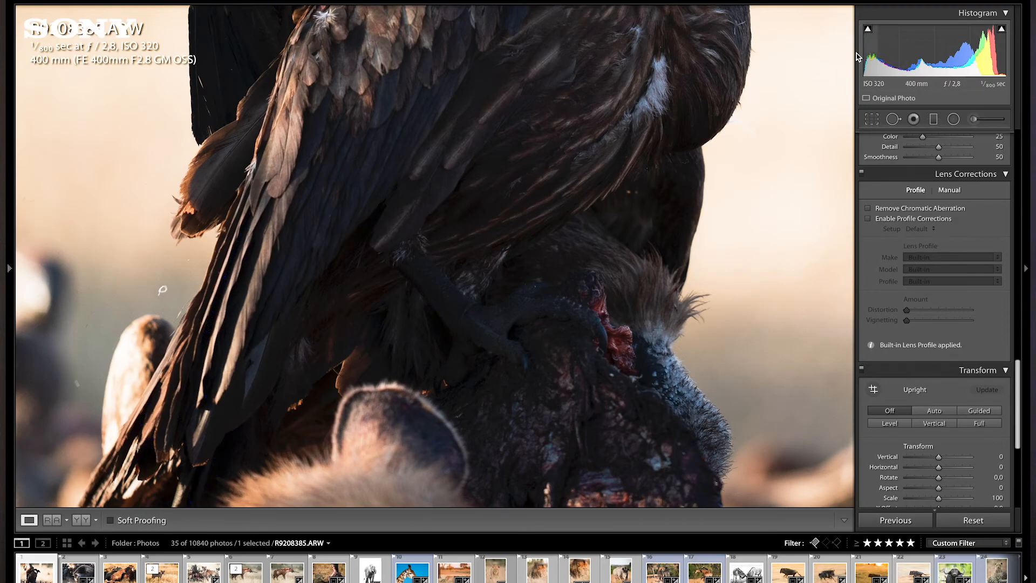
pyautogui.click(572, 196)
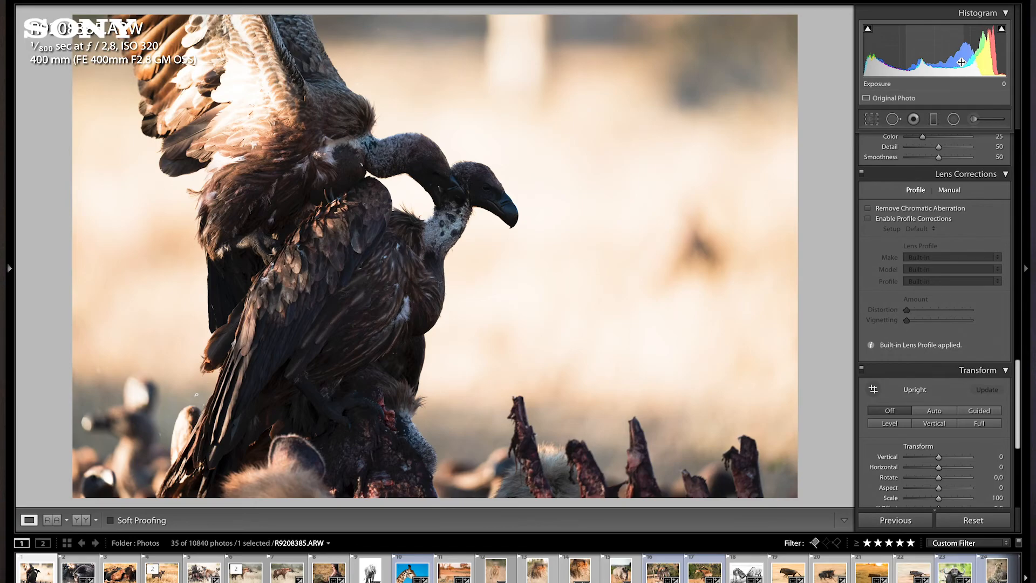
# Try an exposure of +1.40 on the vulture photo and reset the exposure to its default
pyautogui.scroll(15, 980, 283)
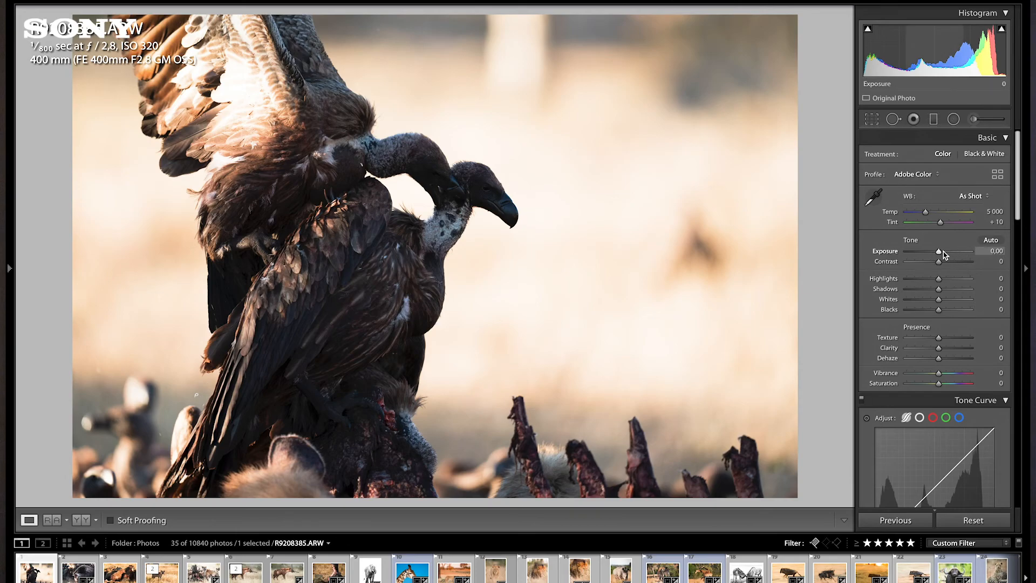
pyautogui.moveTo(939, 254); pyautogui.dragTo(949, 255)
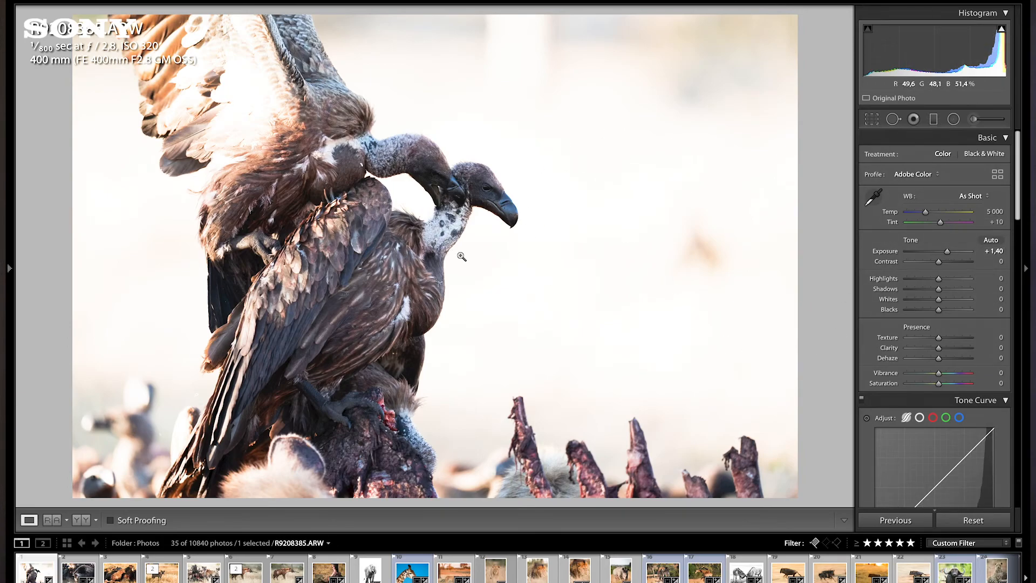
pyautogui.doubleClick(948, 253)
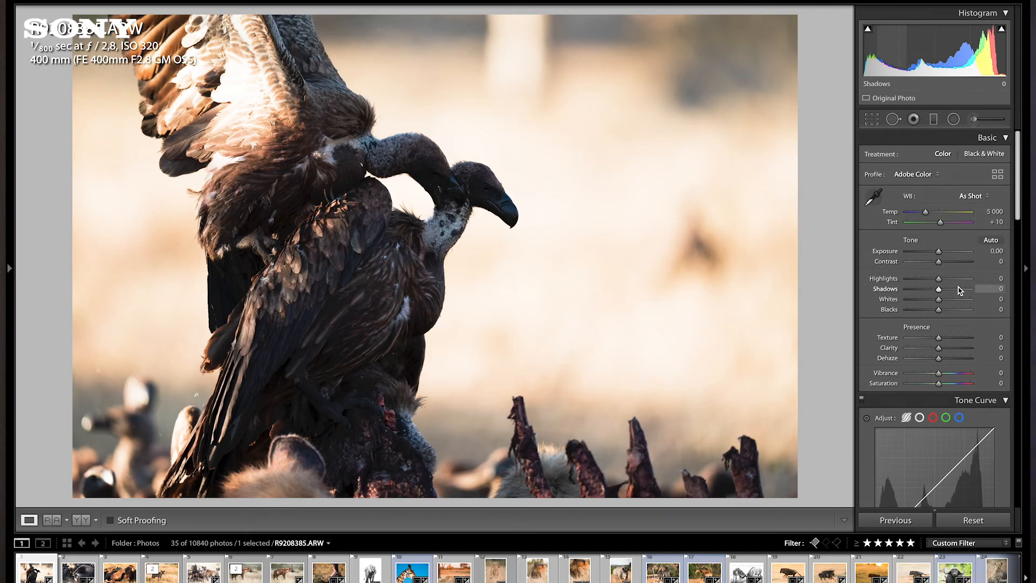
# Set the vulture photo's Shadows to +89 and check the birds' heads up close before returning to the full view
pyautogui.moveTo(940, 292); pyautogui.dragTo(966, 292)
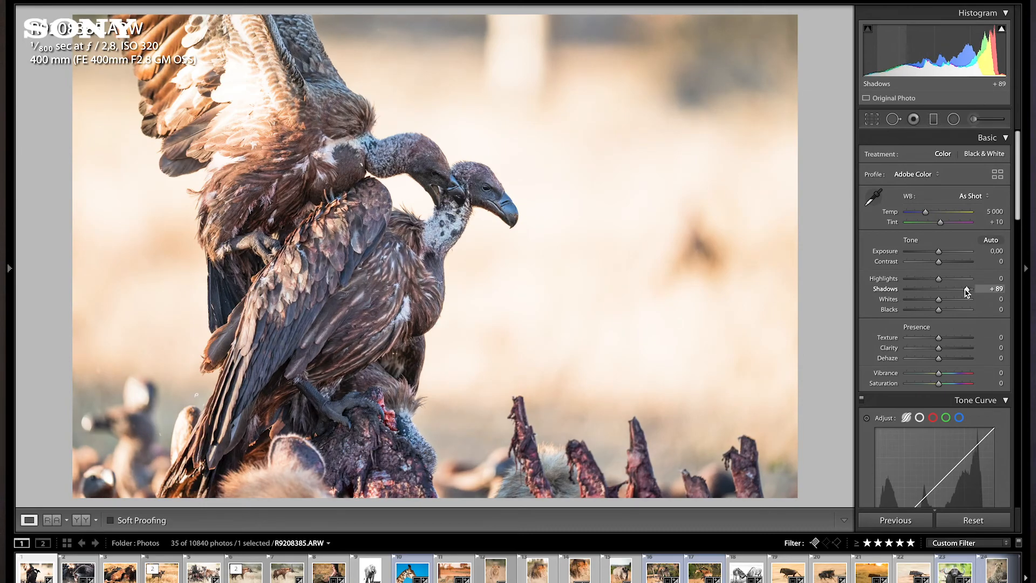
pyautogui.click(478, 208)
pyautogui.click(478, 207)
pyautogui.click(580, 370)
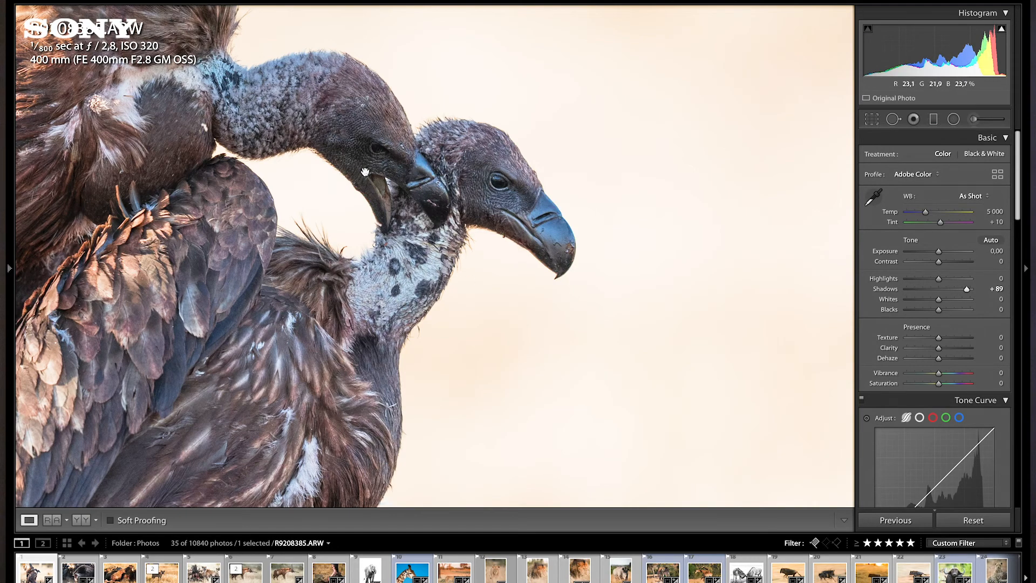
pyautogui.click(410, 234)
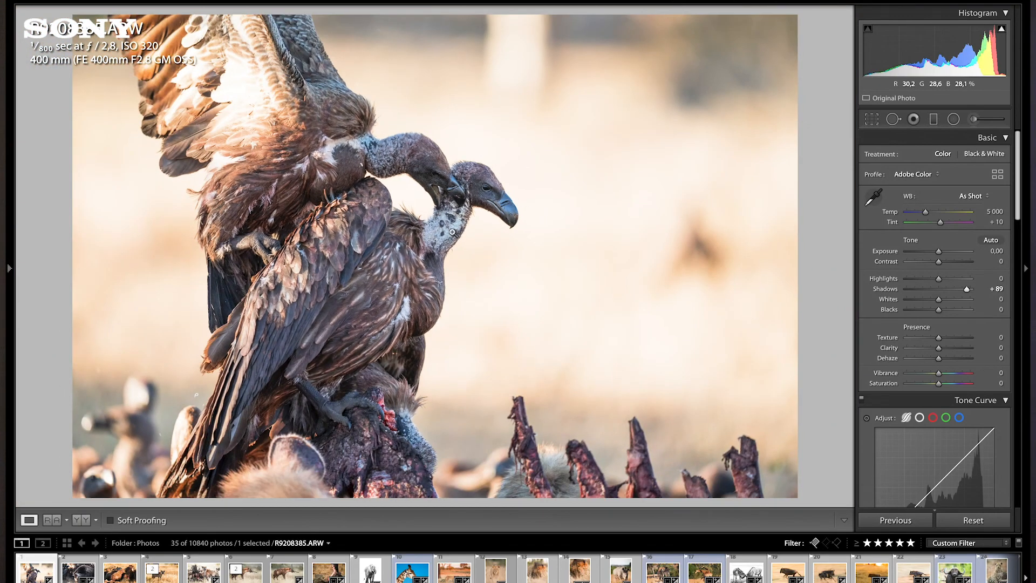
# Set the vulture photo's Highlights to −51 and its Whites to +32
pyautogui.moveTo(939, 279); pyautogui.dragTo(921, 282)
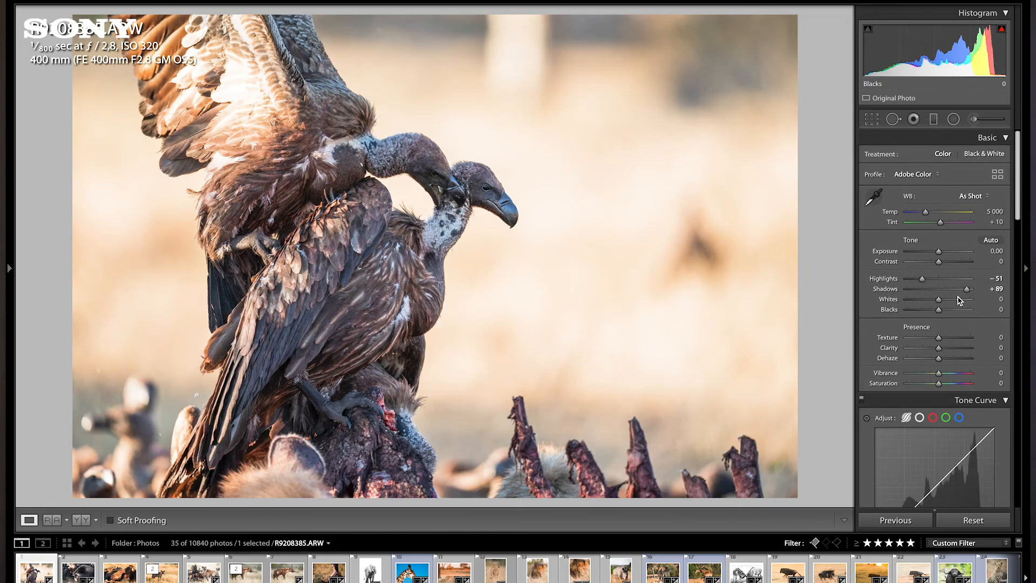
pyautogui.moveTo(939, 303); pyautogui.dragTo(948, 303)
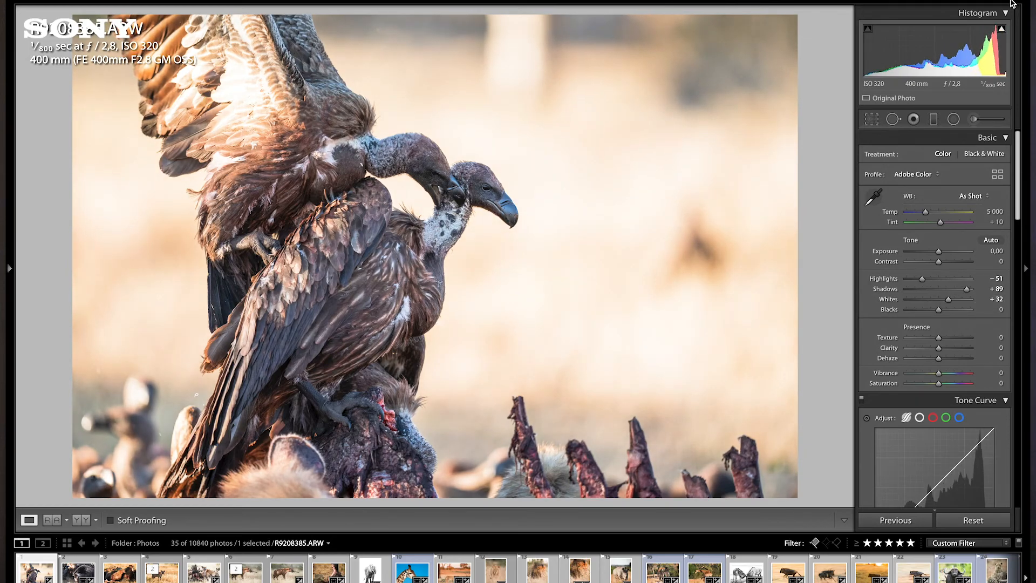
# Preview the vulture photo's highlight clipping, reset its Whites to the default and examine the bright wing feathers up close
pyautogui.moveTo(1002, 30)
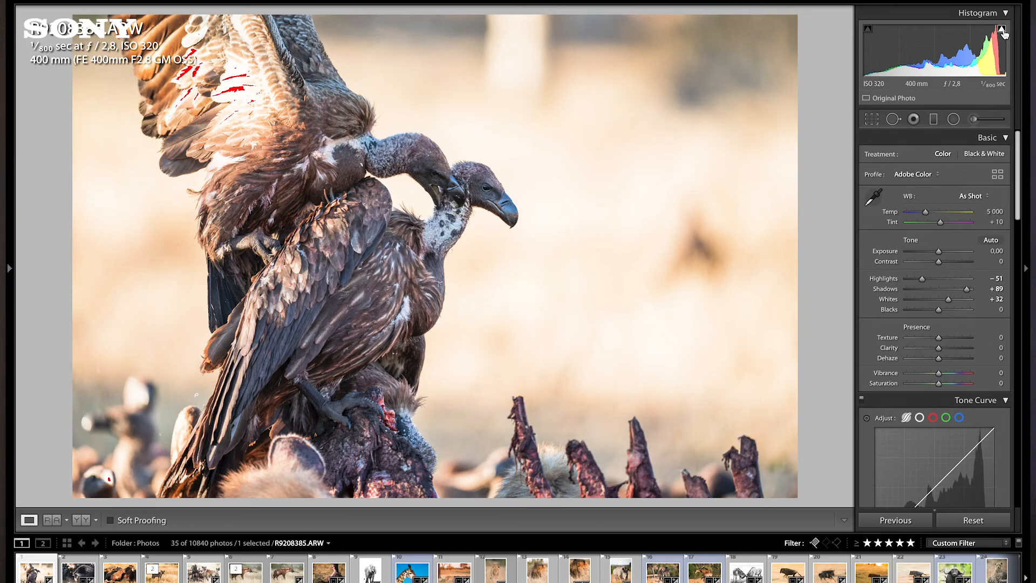
pyautogui.doubleClick(949, 300)
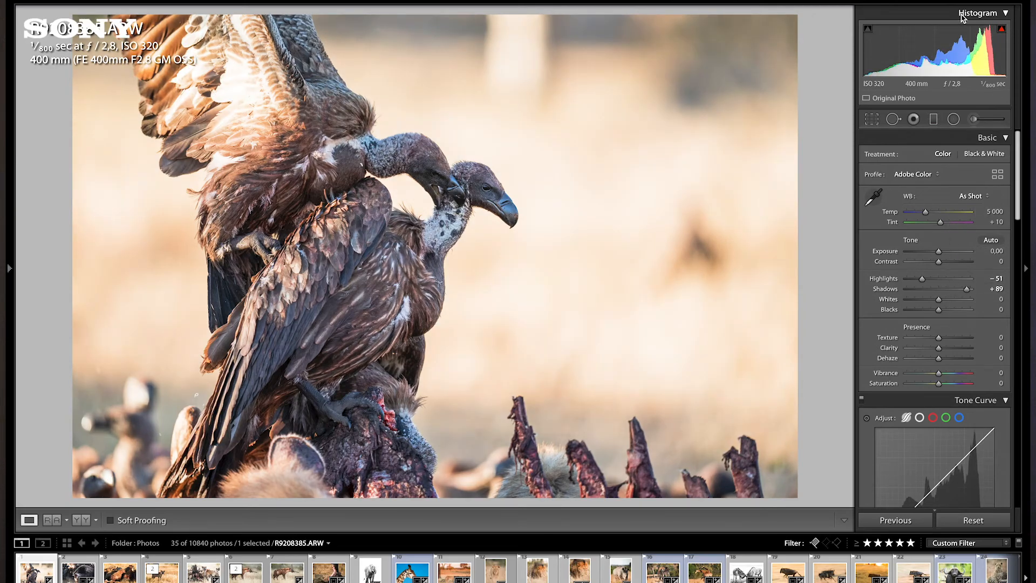
pyautogui.click(196, 78)
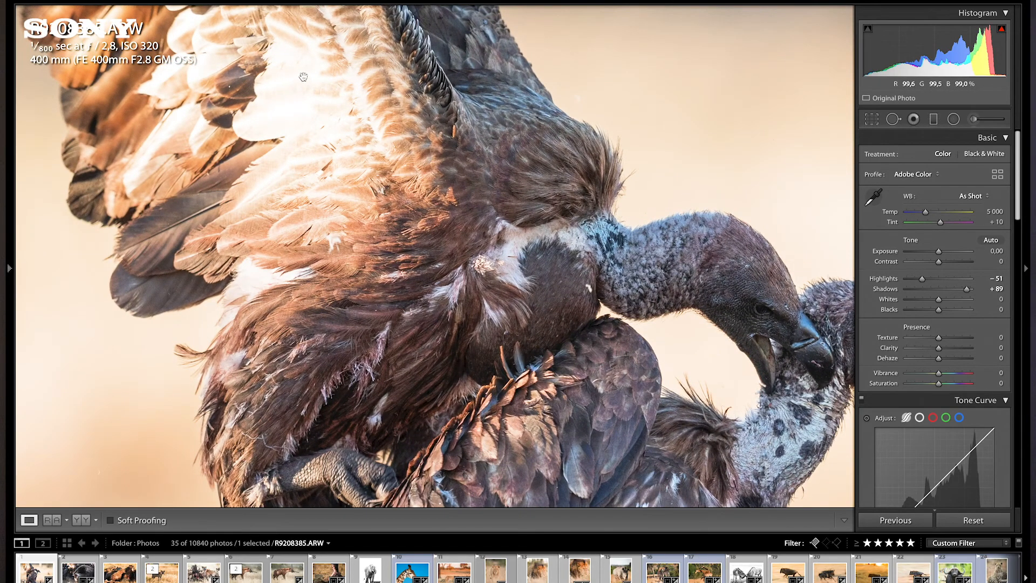
# Set the vulture photo's Highlights to −100 and its Whites to +15, checking for highlight clipping
pyautogui.moveTo(1003, 31)
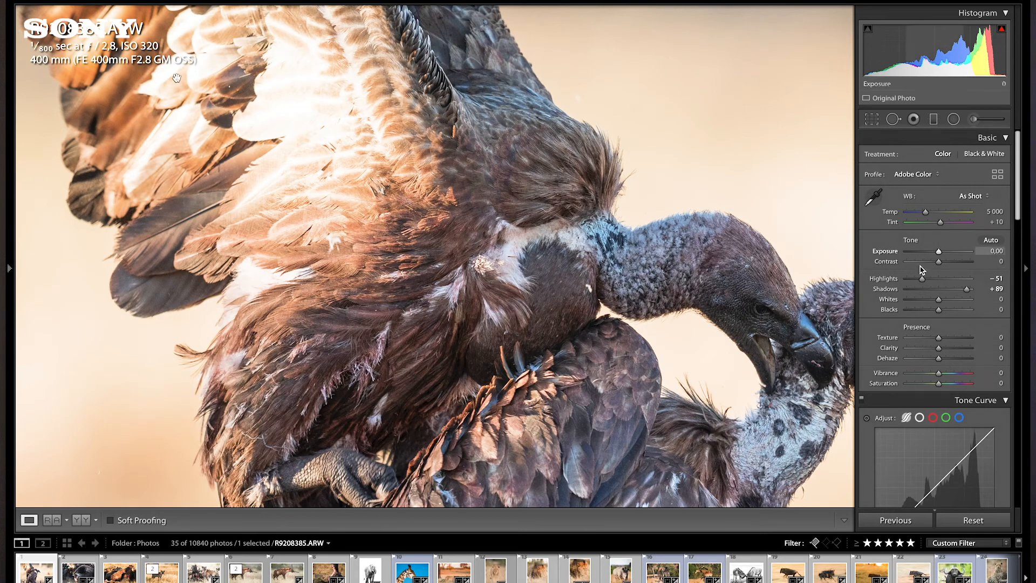
pyautogui.moveTo(913, 279); pyautogui.dragTo(902, 280)
pyautogui.moveTo(1002, 33)
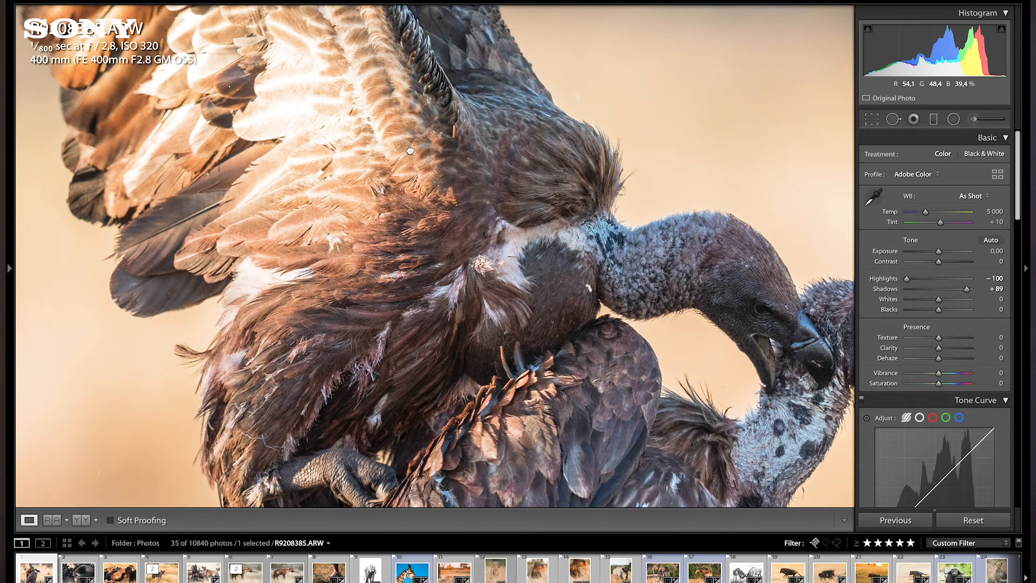
pyautogui.press('z')
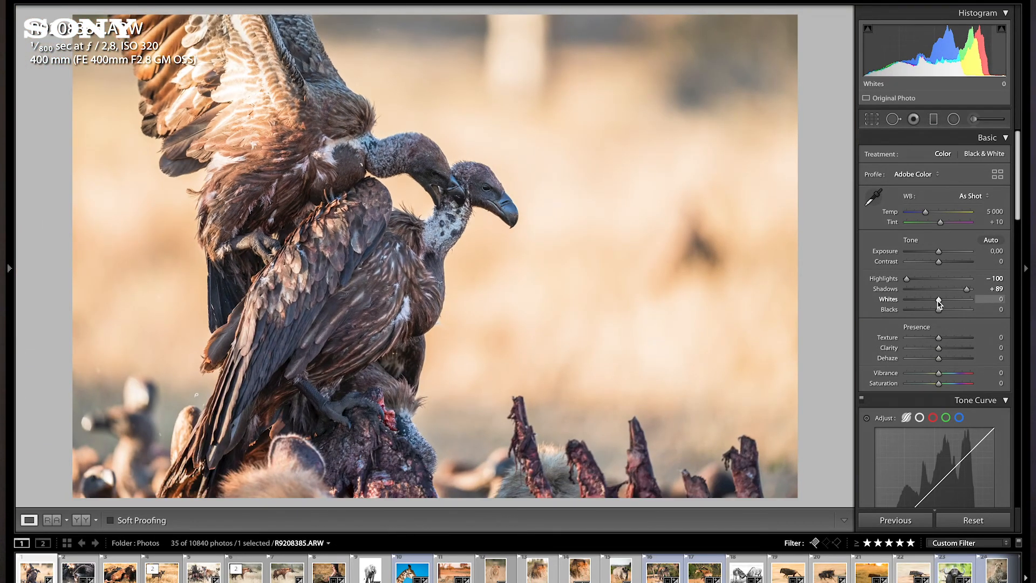
pyautogui.press('alt')
pyautogui.moveTo(940, 302)
pyautogui.mouseDown()
pyautogui.moveTo(973, 303)
pyautogui.moveTo(943, 301)
pyautogui.mouseUp()
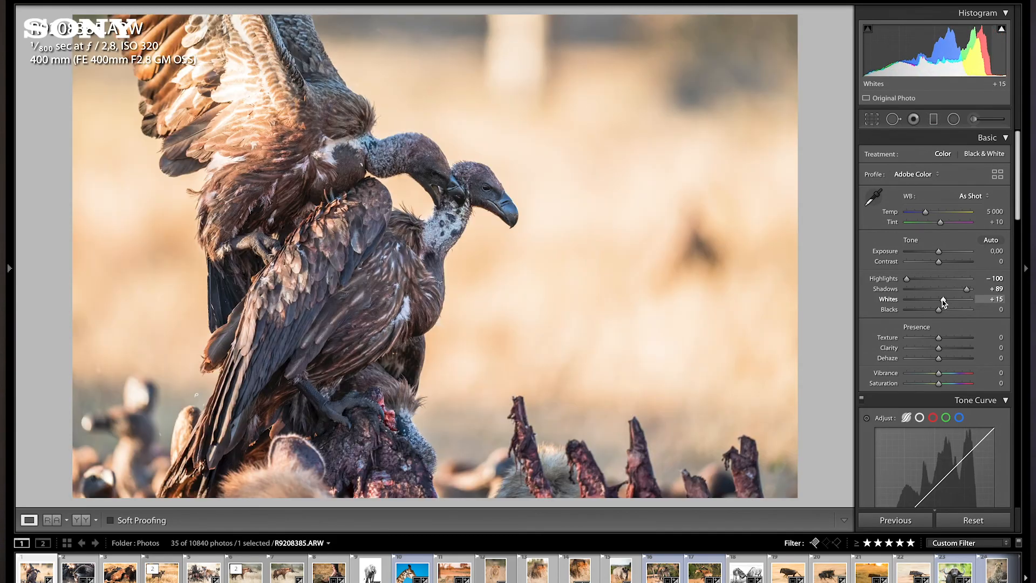
# Try Blacks at −100 on the vulture photo, preview the shadow clipping and reset Blacks to the default
pyautogui.press('alt')
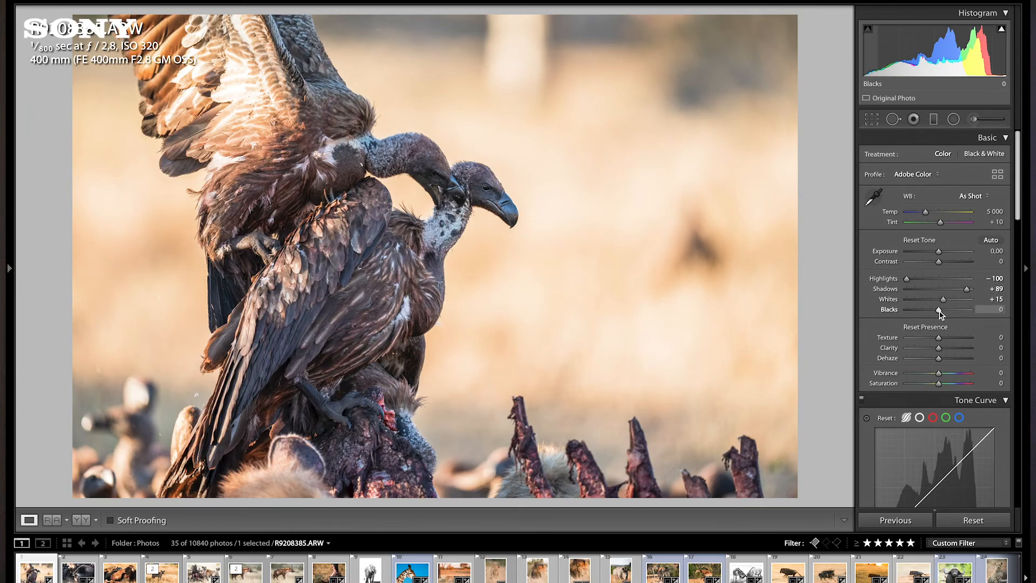
pyautogui.moveTo(939, 313); pyautogui.dragTo(899, 318)
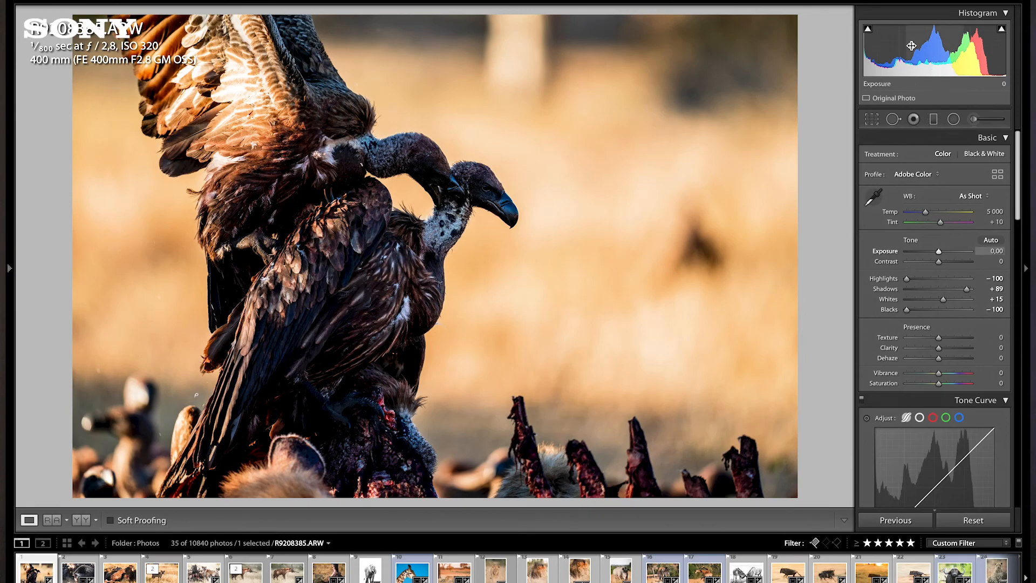
pyautogui.moveTo(869, 30)
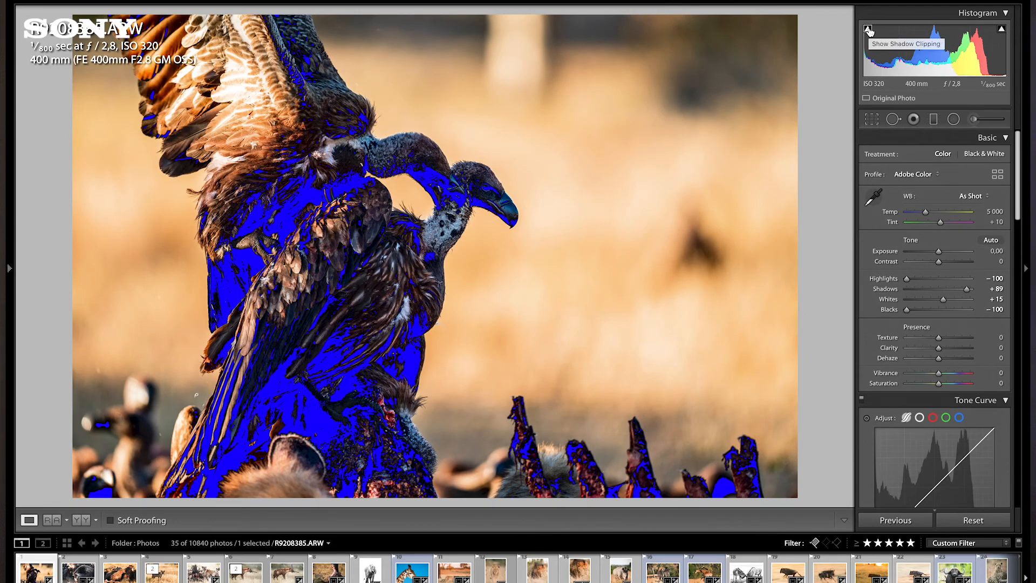
pyautogui.doubleClick(910, 313)
# Set the vulture photo's Blacks to −14, Shadows to +85 and Whites to +32, and check the wing feathers up close
pyautogui.moveTo(939, 312); pyautogui.dragTo(935, 315)
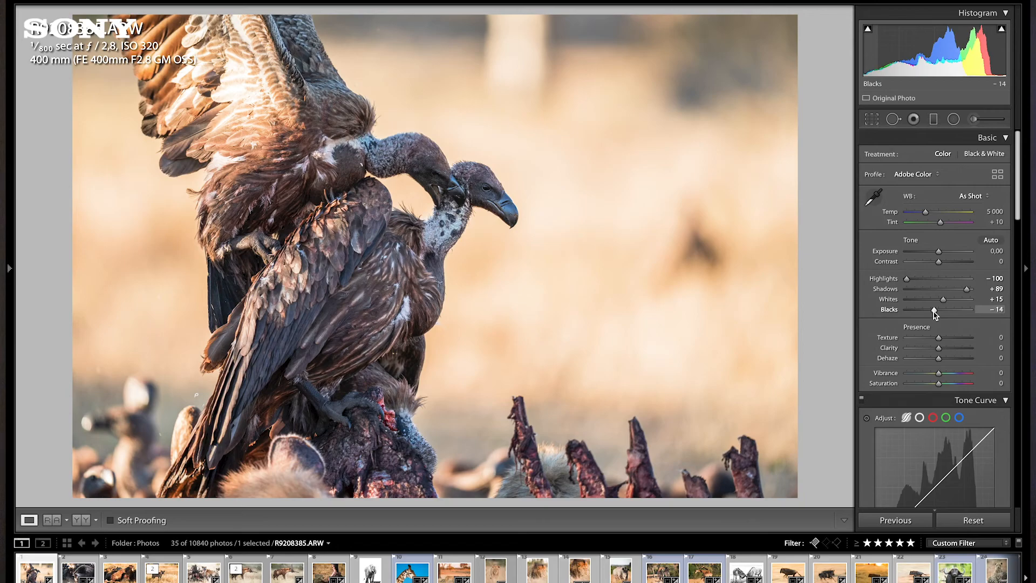
pyautogui.moveTo(966, 290); pyautogui.dragTo(967, 292)
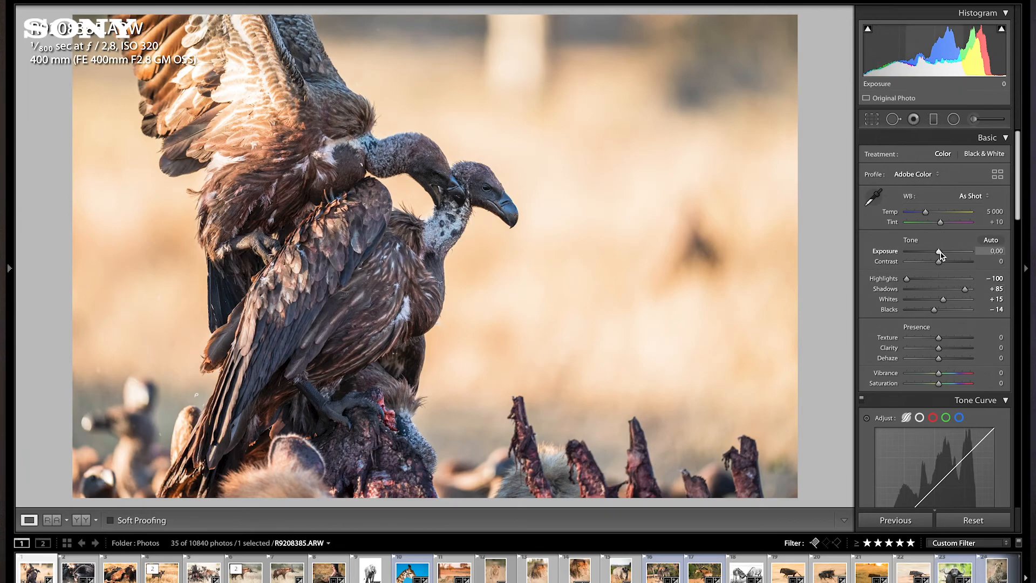
pyautogui.moveTo(944, 300); pyautogui.dragTo(949, 300)
pyautogui.click(221, 88)
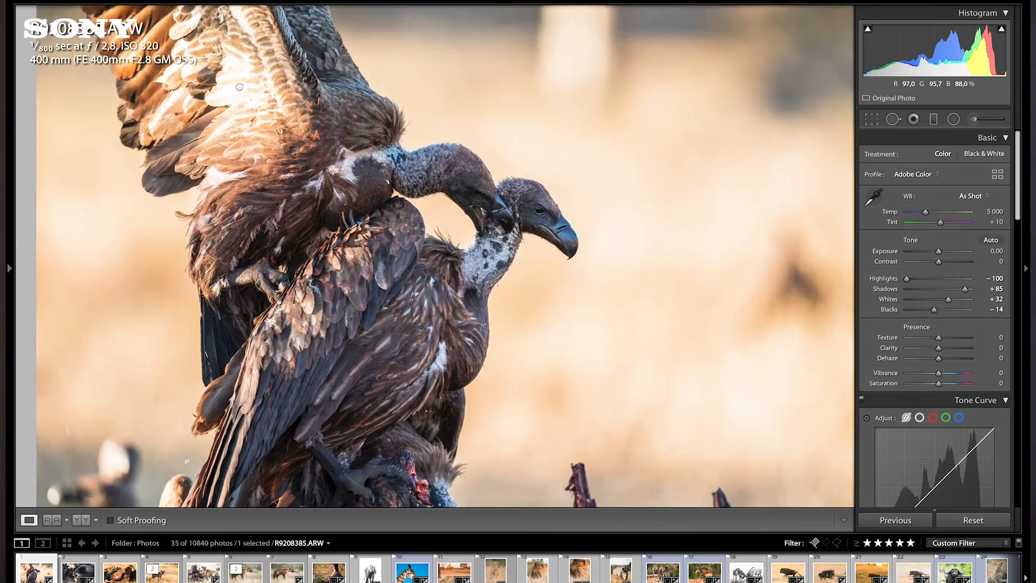
pyautogui.click(234, 98)
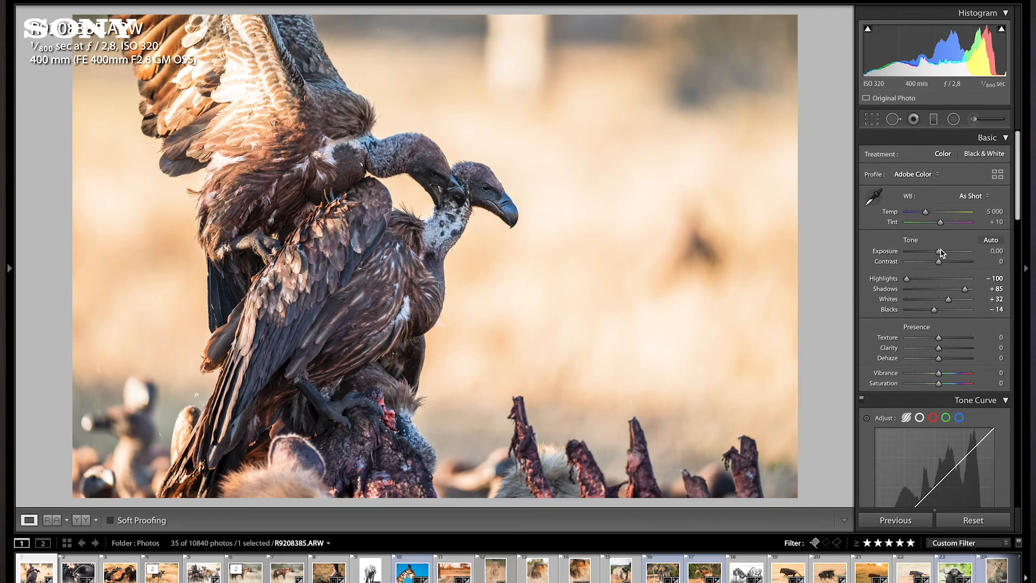
# Set the vulture photo's Exposure to +0.40, Blacks to −19 and white balance temperature to 5400
pyautogui.moveTo(941, 252); pyautogui.dragTo(944, 253)
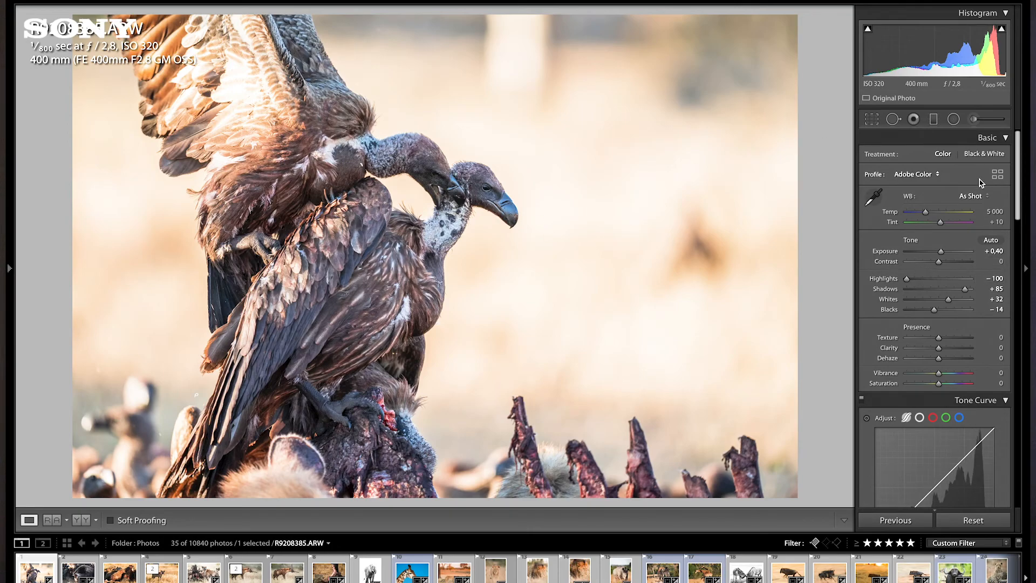
pyautogui.moveTo(934, 312); pyautogui.dragTo(932, 312)
pyautogui.moveTo(926, 215); pyautogui.dragTo(927, 215)
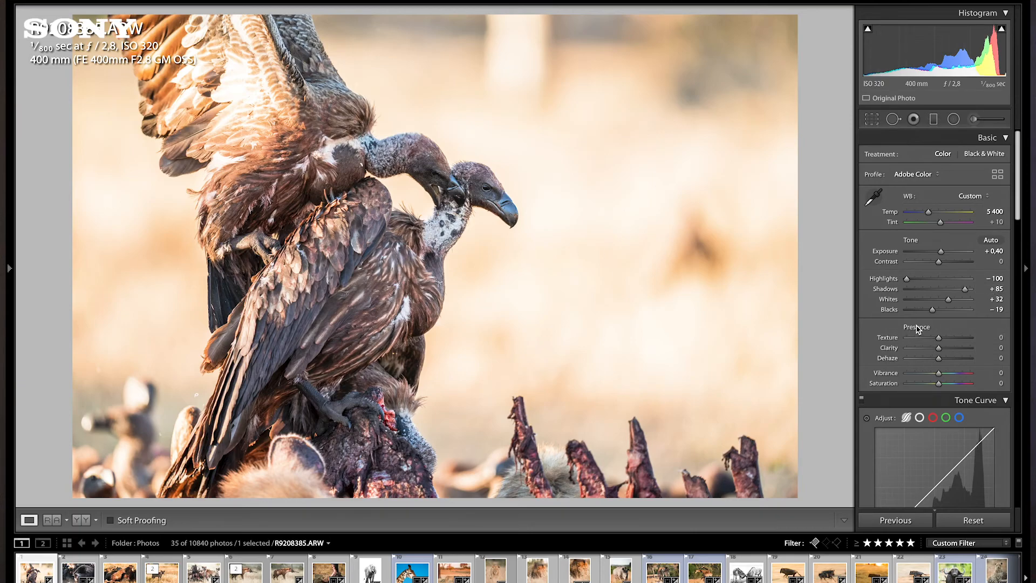
# Set the vulture photo's Texture to +30, judging it up close on the birds' heads, and its Clarity to +15
pyautogui.moveTo(939, 339)
pyautogui.mouseDown()
pyautogui.moveTo(979, 354)
pyautogui.moveTo(932, 356)
pyautogui.moveTo(993, 355)
pyautogui.moveTo(945, 353)
pyautogui.mouseUp()
pyautogui.click(532, 222)
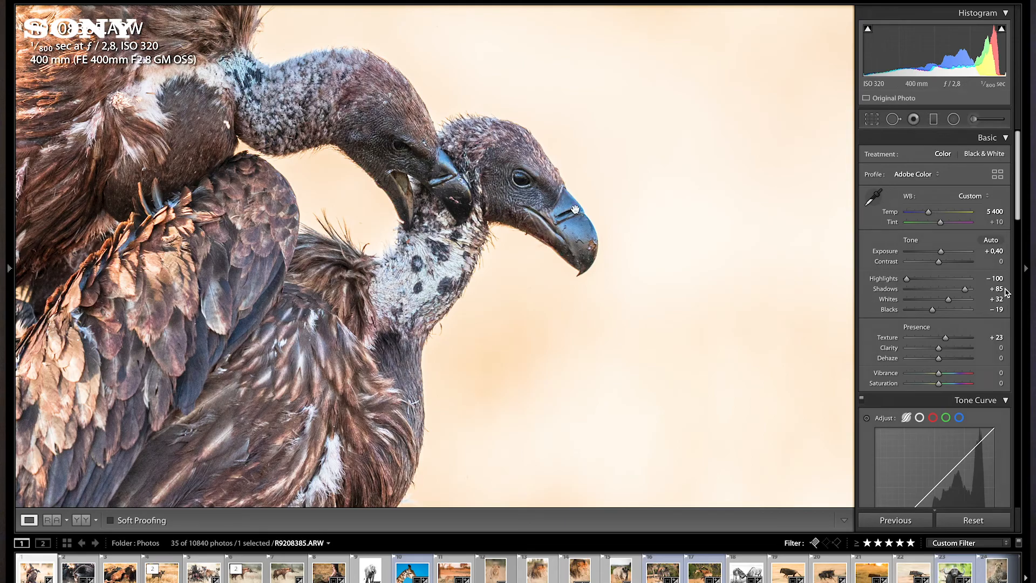
pyautogui.moveTo(945, 338); pyautogui.dragTo(1014, 346)
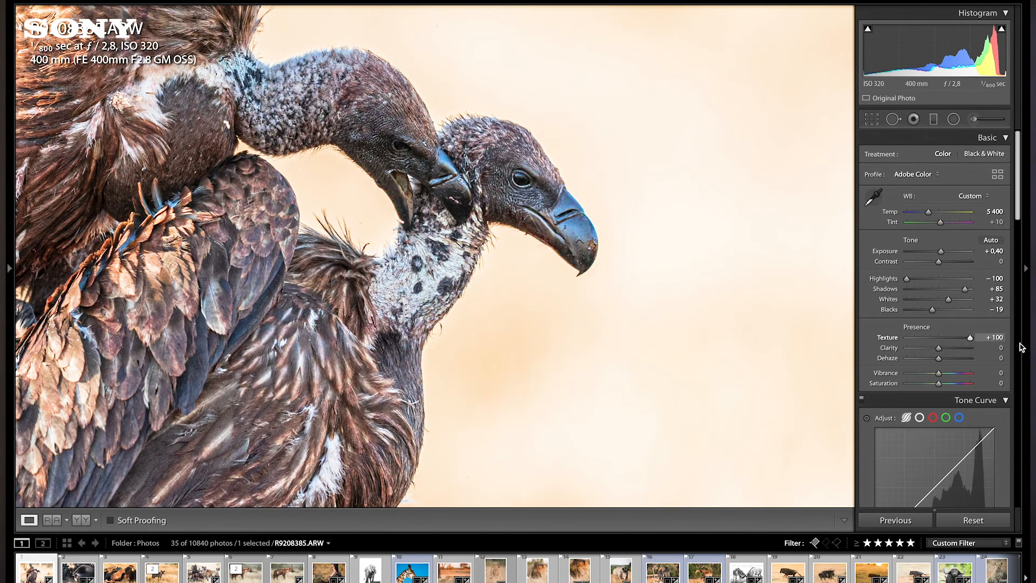
pyautogui.moveTo(1021, 347); pyautogui.dragTo(949, 345)
pyautogui.click(498, 191)
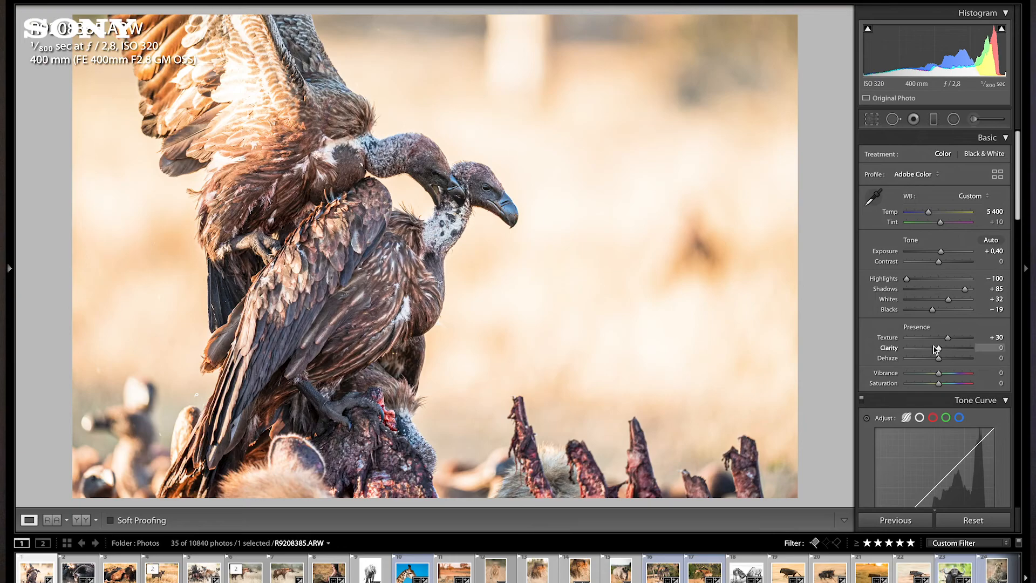
pyautogui.moveTo(939, 349); pyautogui.dragTo(945, 350)
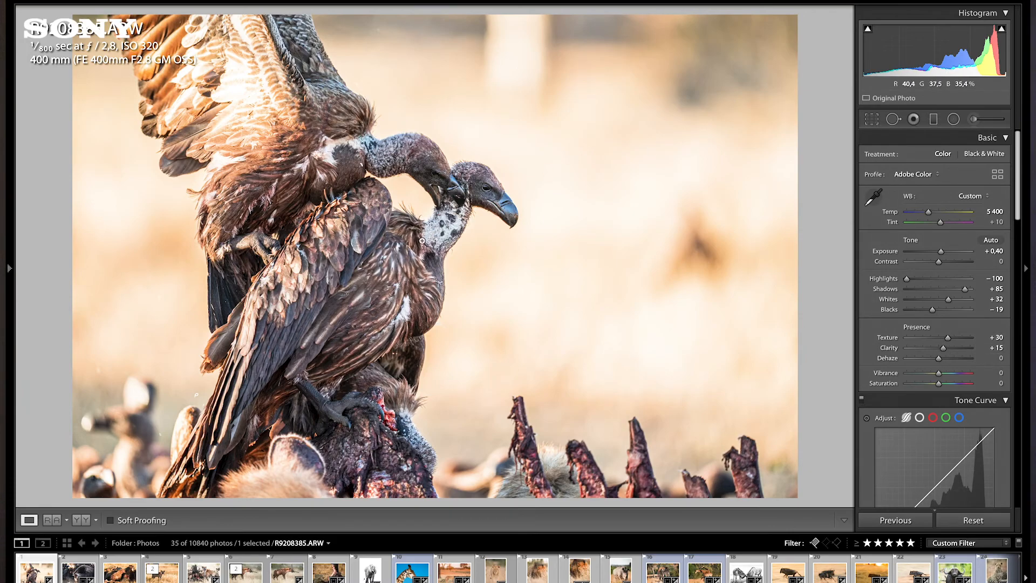
# Set the tone curve's Highlights to +7, Lights to +11, Darks to −7 and Shadows to −4, and check clipping and the birds' heads
pyautogui.scroll(-5, 951, 389)
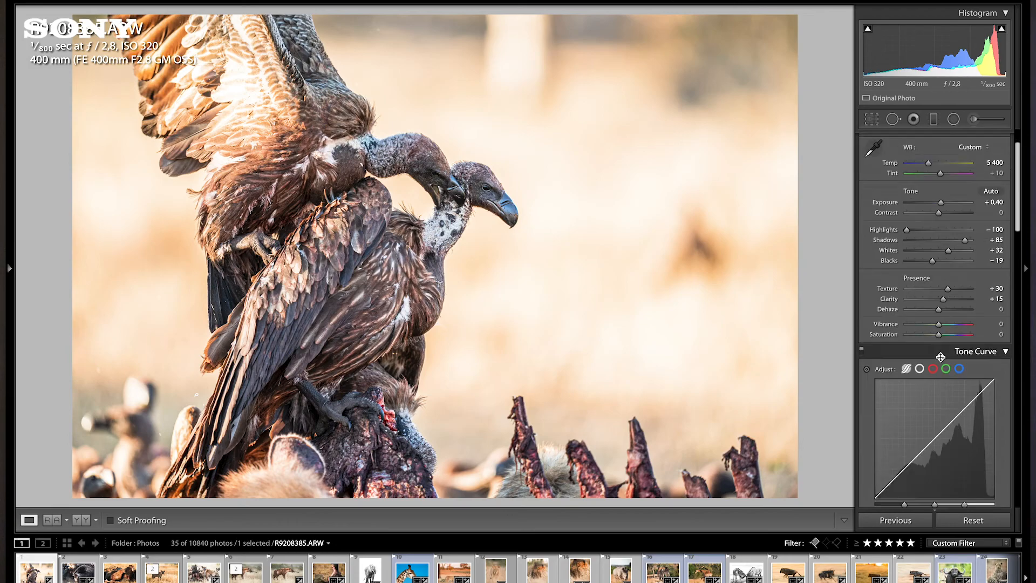
pyautogui.scroll(-1, 951, 393)
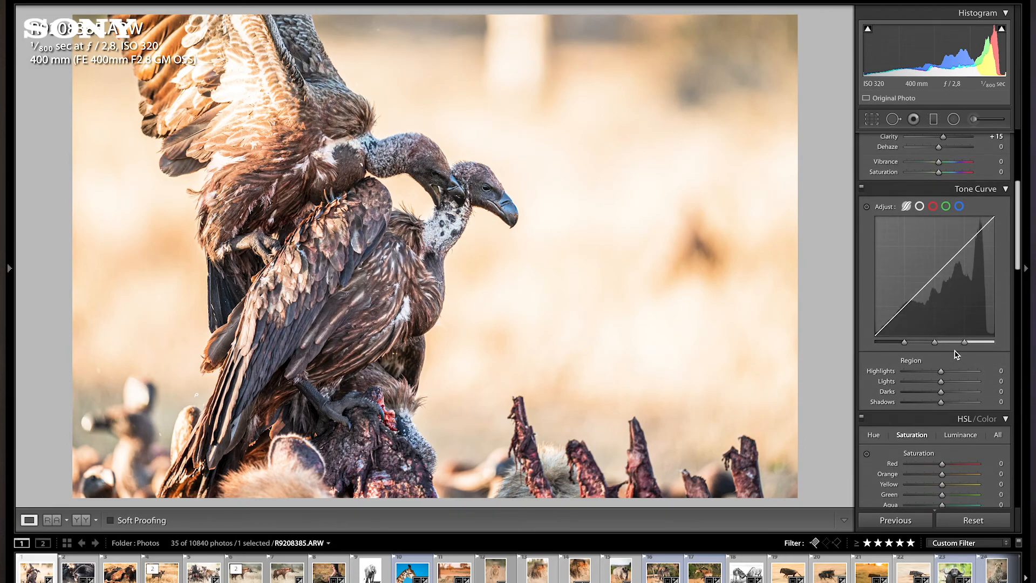
pyautogui.scroll(5, 949, 328)
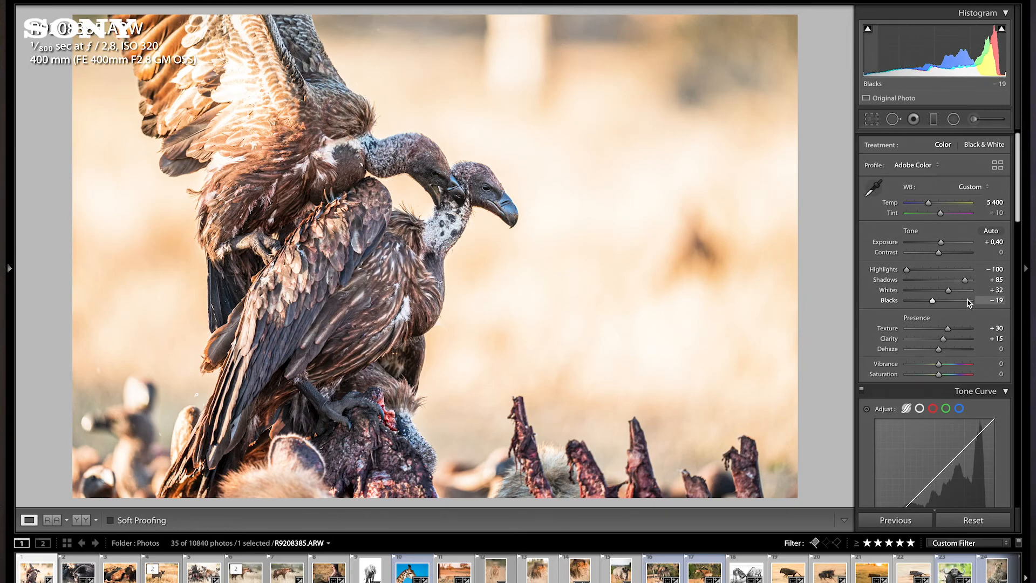
pyautogui.scroll(-5, 966, 350)
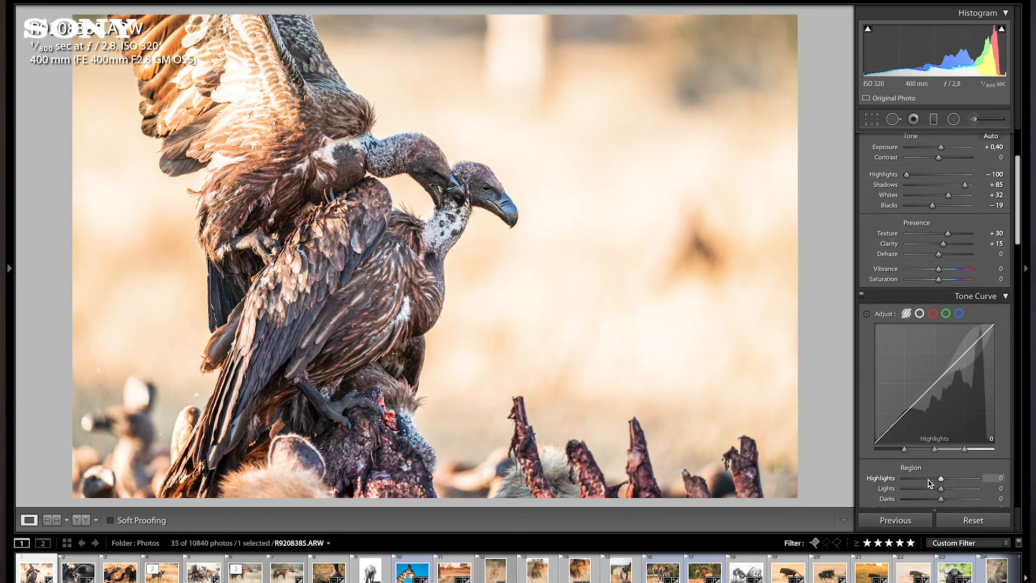
pyautogui.moveTo(942, 442); pyautogui.dragTo(946, 411)
pyautogui.moveTo(1007, 34)
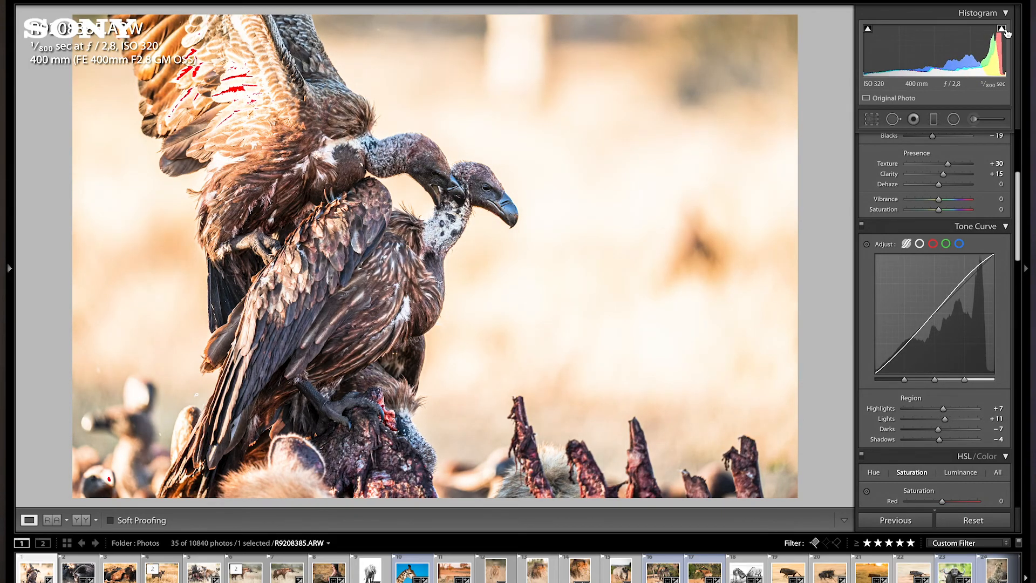
pyautogui.moveTo(868, 33)
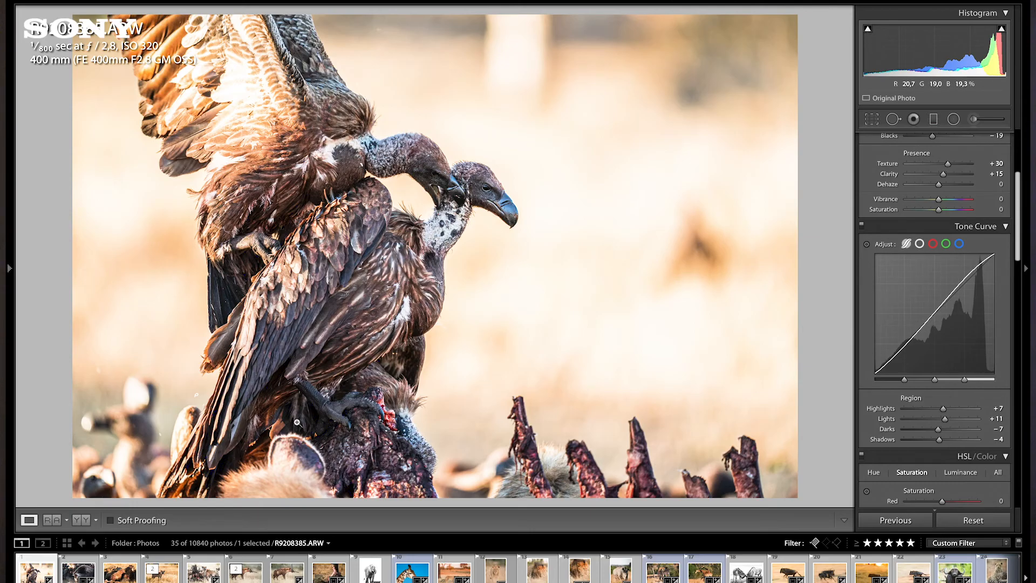
pyautogui.click(496, 214)
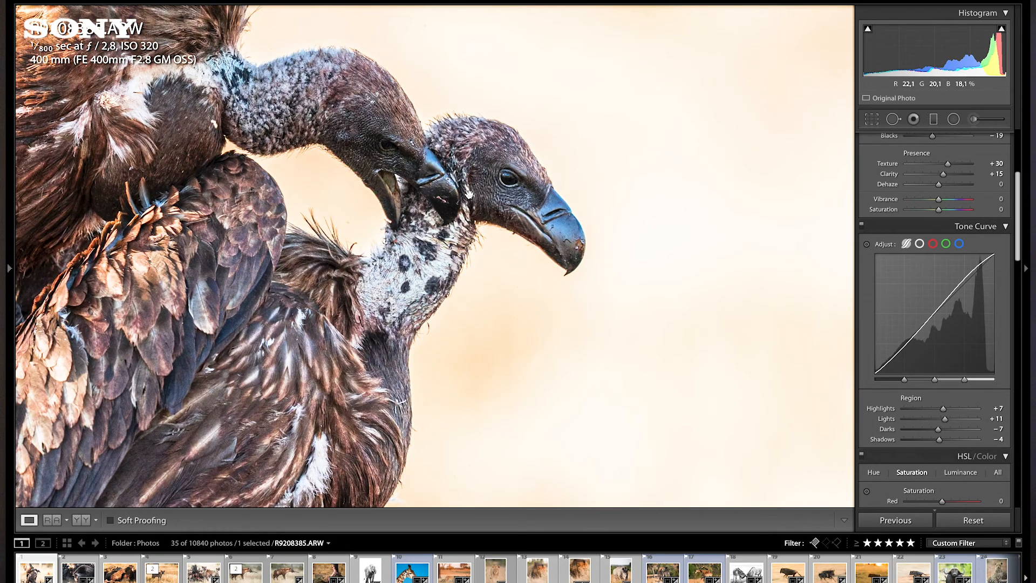
pyautogui.click(469, 193)
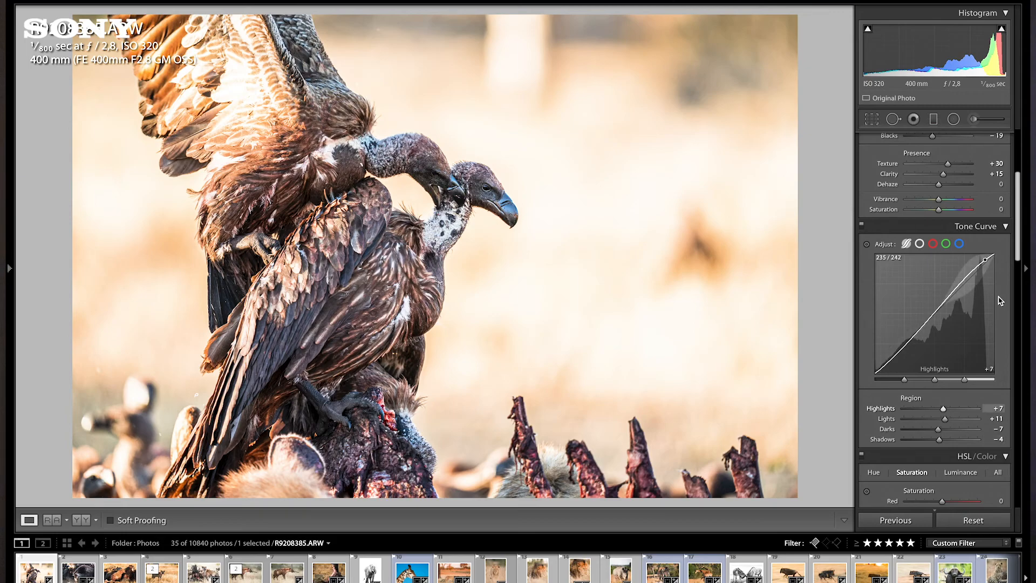
# Try a slight Contrast change on the vulture photo, restore it to 0 and go back to the tone curve
pyautogui.scroll(5, 950, 291)
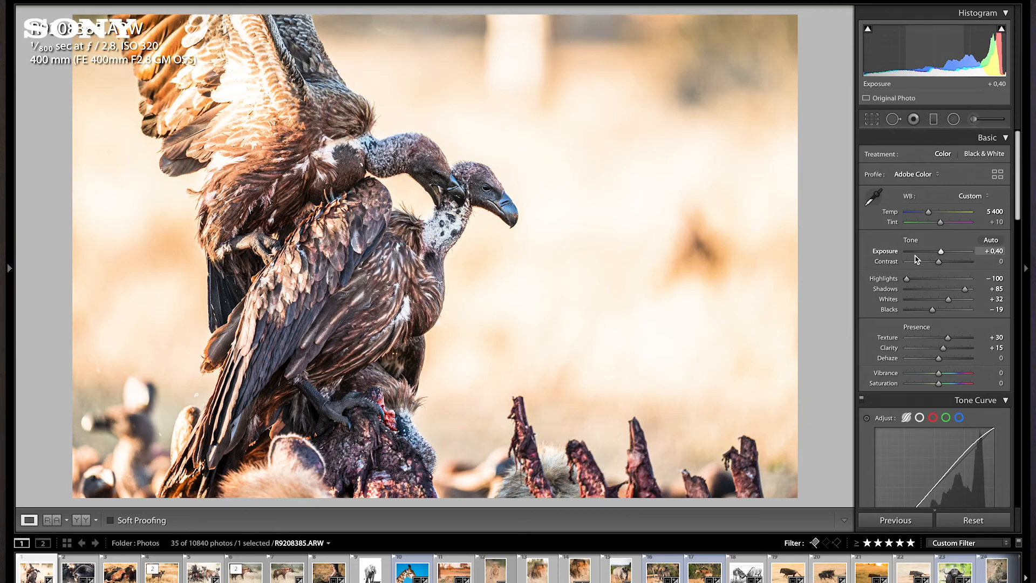
pyautogui.moveTo(939, 264)
pyautogui.mouseDown()
pyautogui.moveTo(971, 264)
pyautogui.moveTo(898, 268)
pyautogui.moveTo(951, 266)
pyautogui.moveTo(942, 269)
pyautogui.mouseUp()
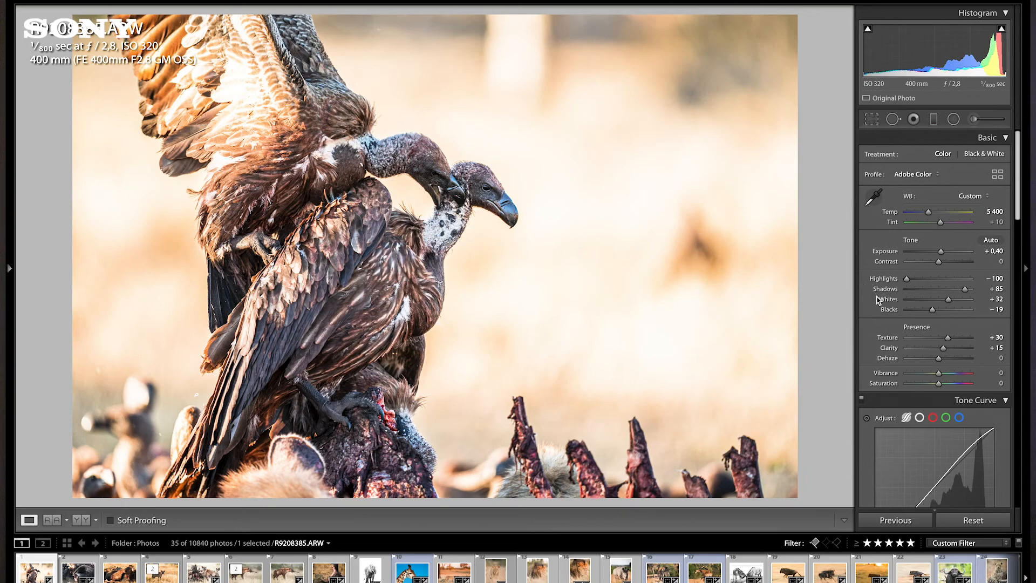
pyautogui.scroll(-3, 897, 319)
pyautogui.scroll(-3, 897, 318)
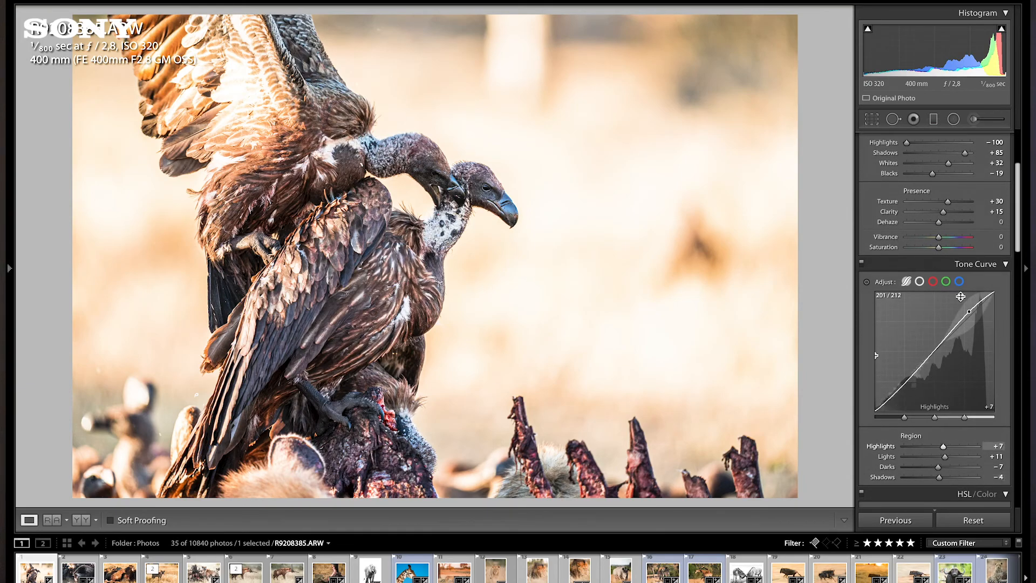
pyautogui.scroll(-1, 971, 358)
pyautogui.scroll(-1, 971, 358)
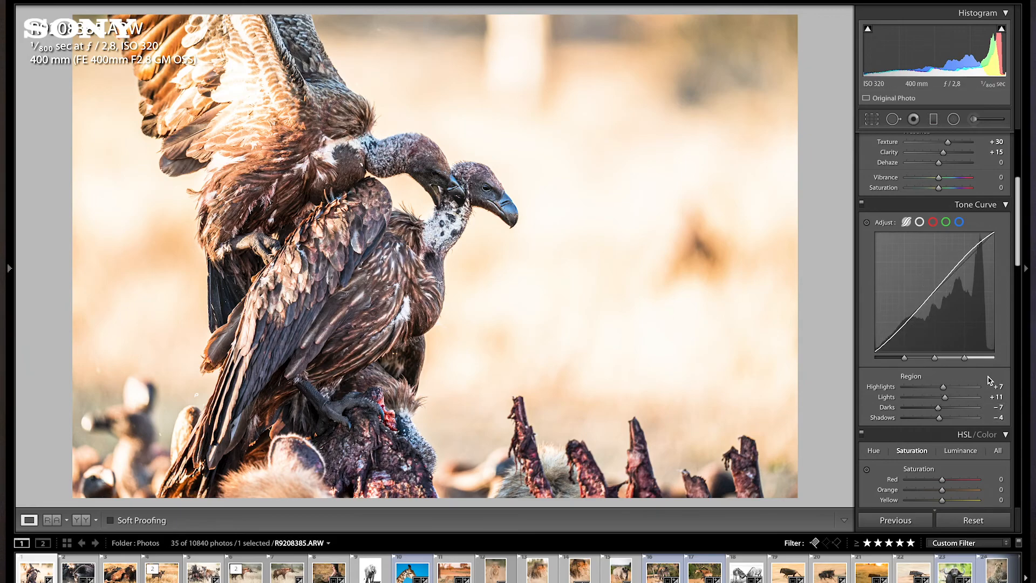
# Position the Detail preview on the vulture's eye and beak to examine the sharpness
pyautogui.scroll(-10, 971, 378)
pyautogui.click(940, 382)
pyautogui.click(941, 379)
pyautogui.click(942, 379)
pyautogui.click(946, 382)
pyautogui.moveTo(944, 386); pyautogui.dragTo(924, 372)
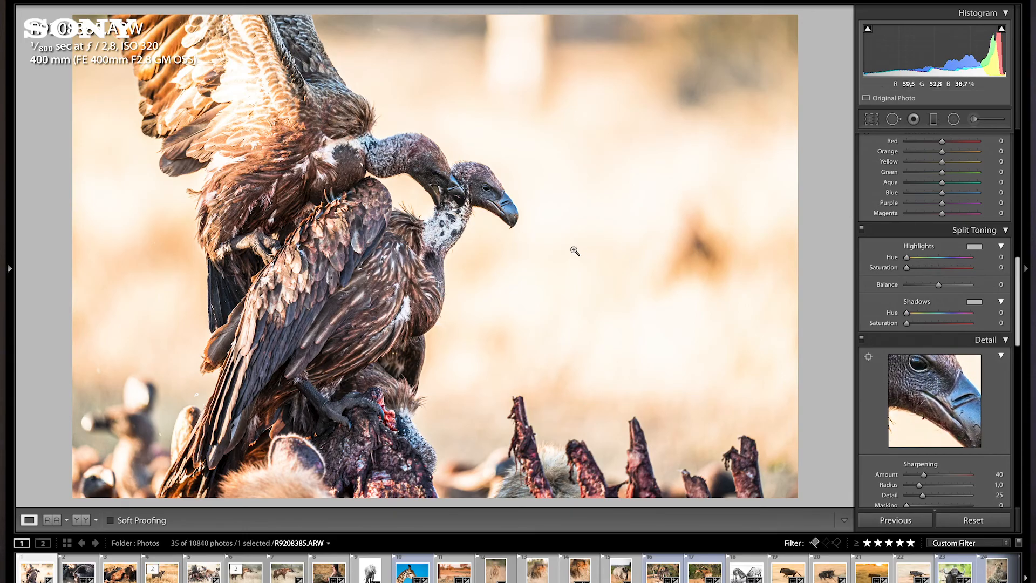
# Inspect the vultures' heads up close and compare the photo before and after editing side by side at close zoom
pyautogui.click(497, 197)
pyautogui.click(497, 196)
pyautogui.press('y')
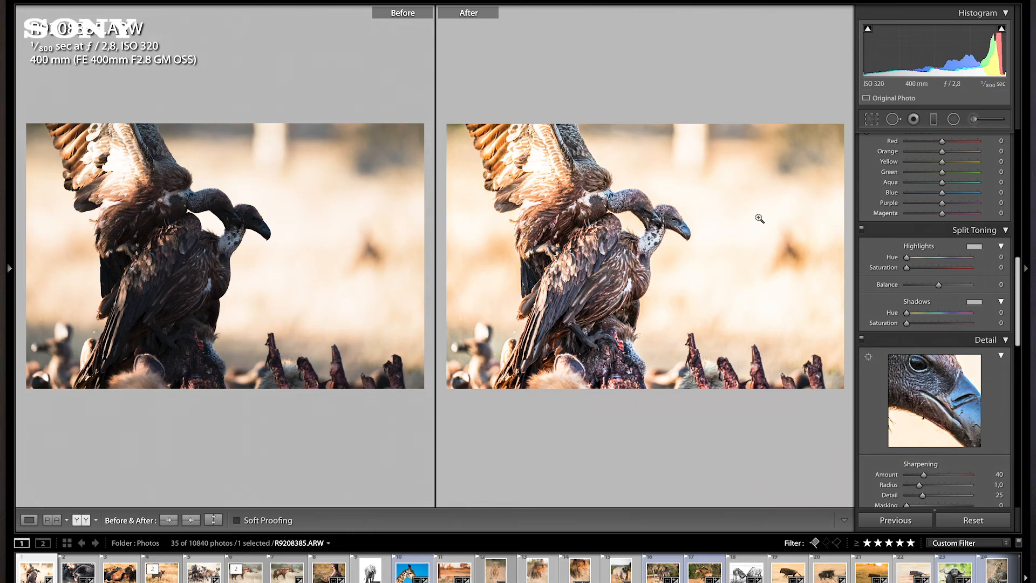
pyautogui.click(687, 218)
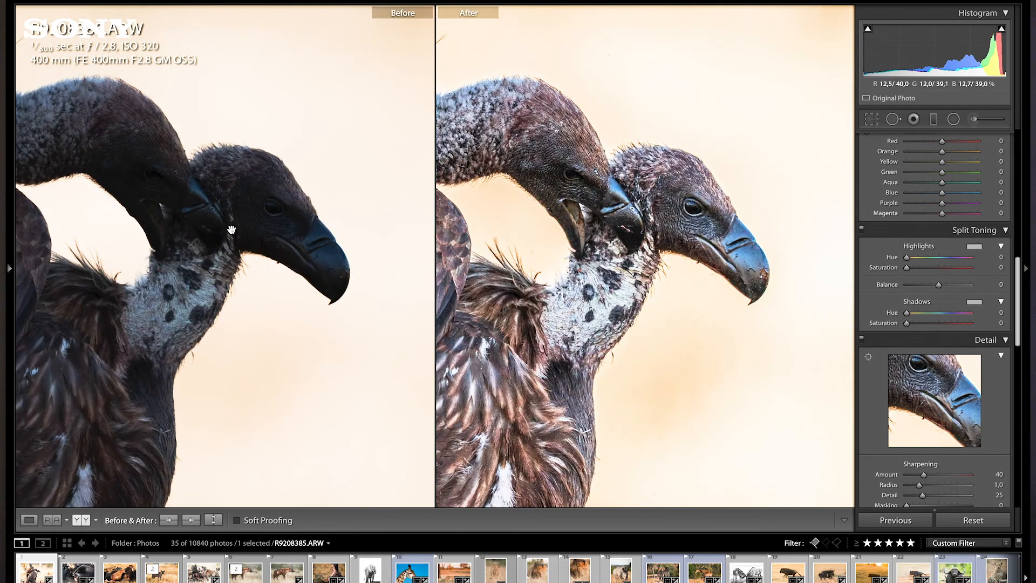
# Create a virtual copy of elephant photo RD900535.ARW and reset the copy's develop settings
pyautogui.click(637, 200)
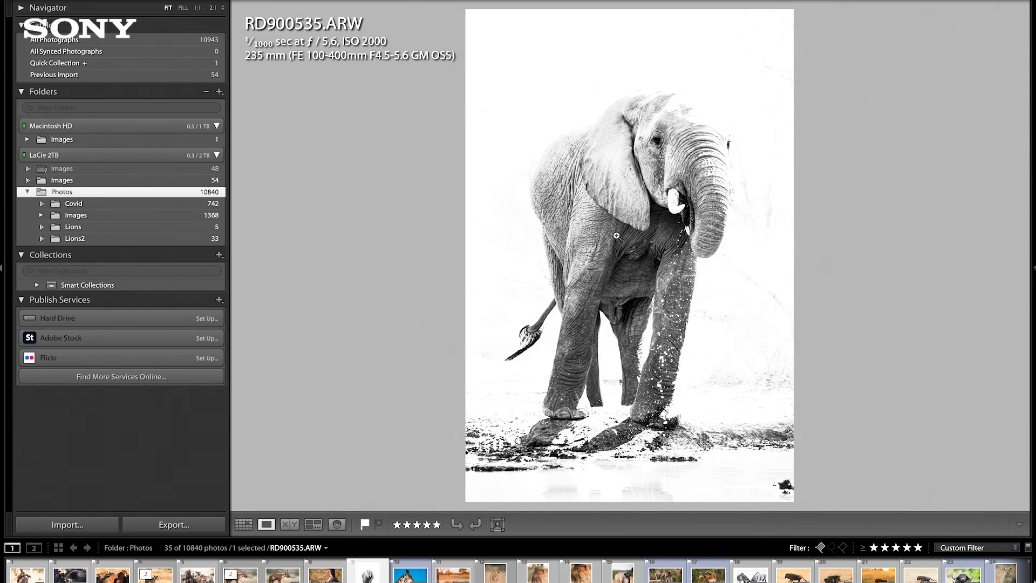
pyautogui.rightClick(615, 235)
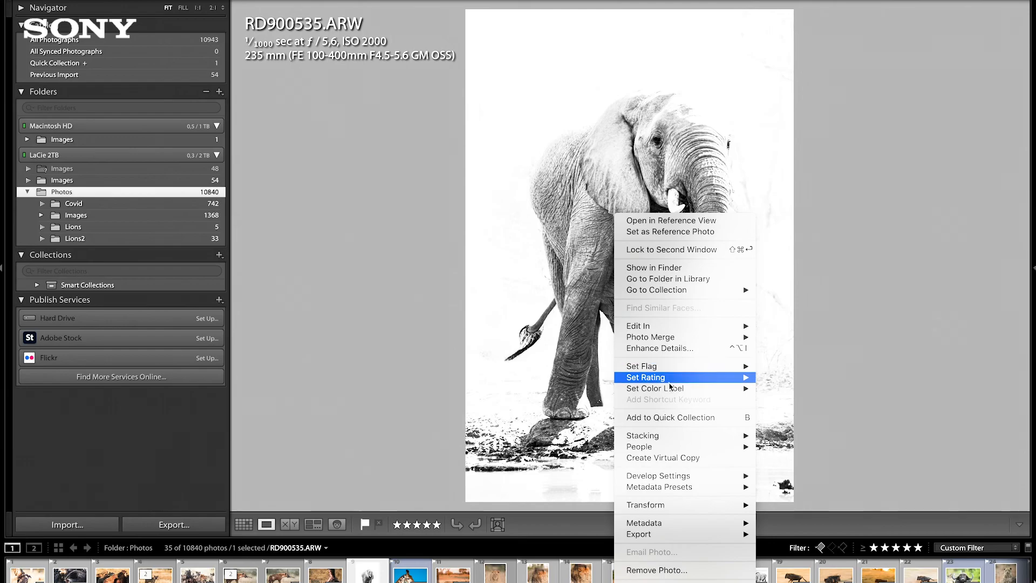
pyautogui.click(668, 457)
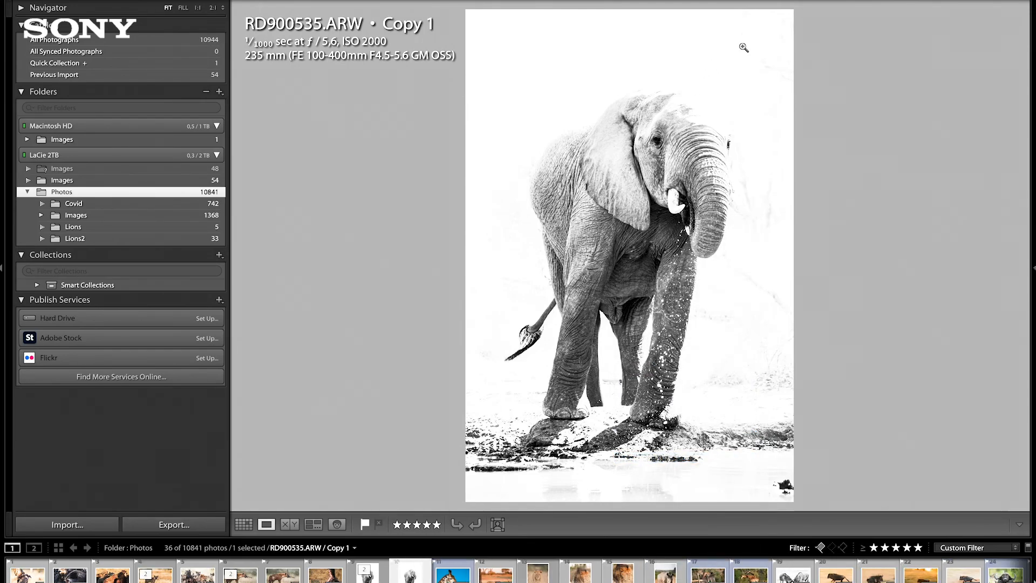
pyautogui.press('d')
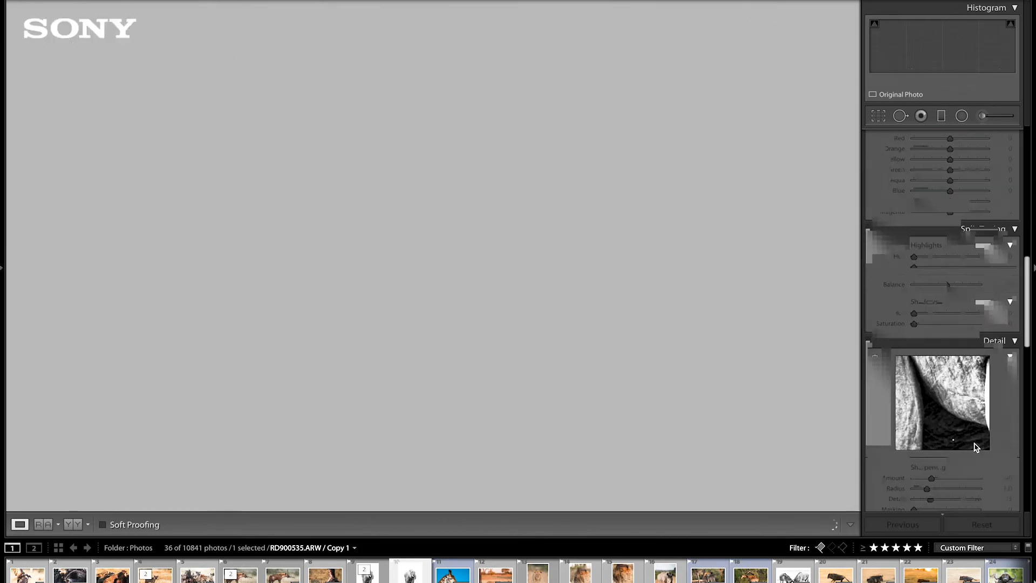
pyautogui.click(995, 524)
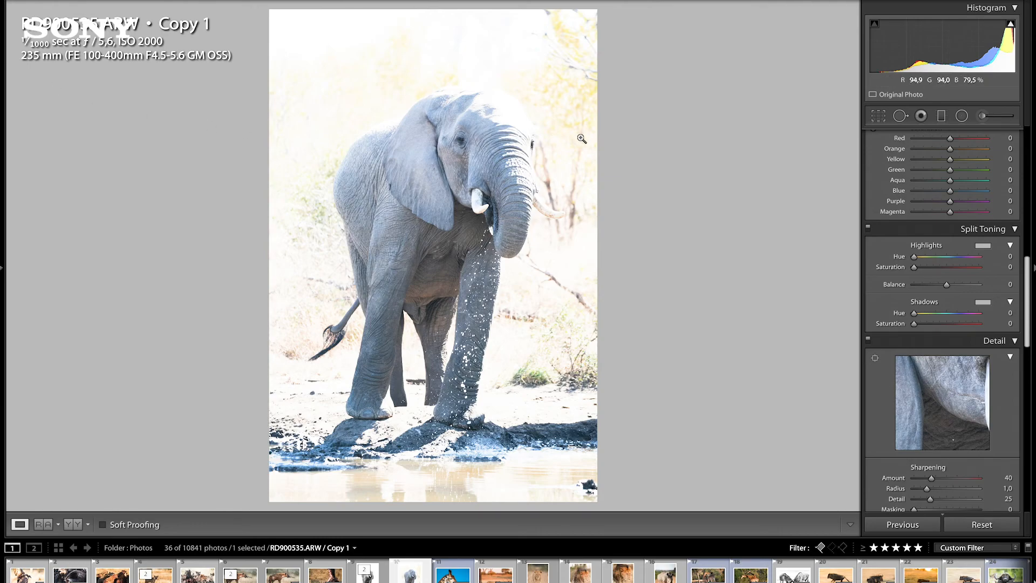
# Inspect the elephant's head up close and convert the virtual copy to black and white
pyautogui.click(494, 211)
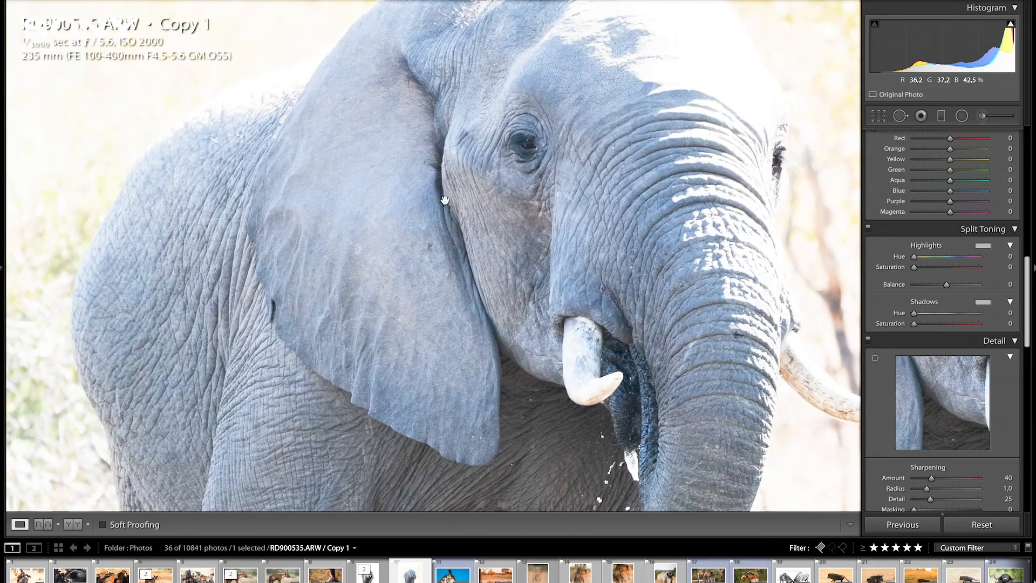
pyautogui.click(502, 200)
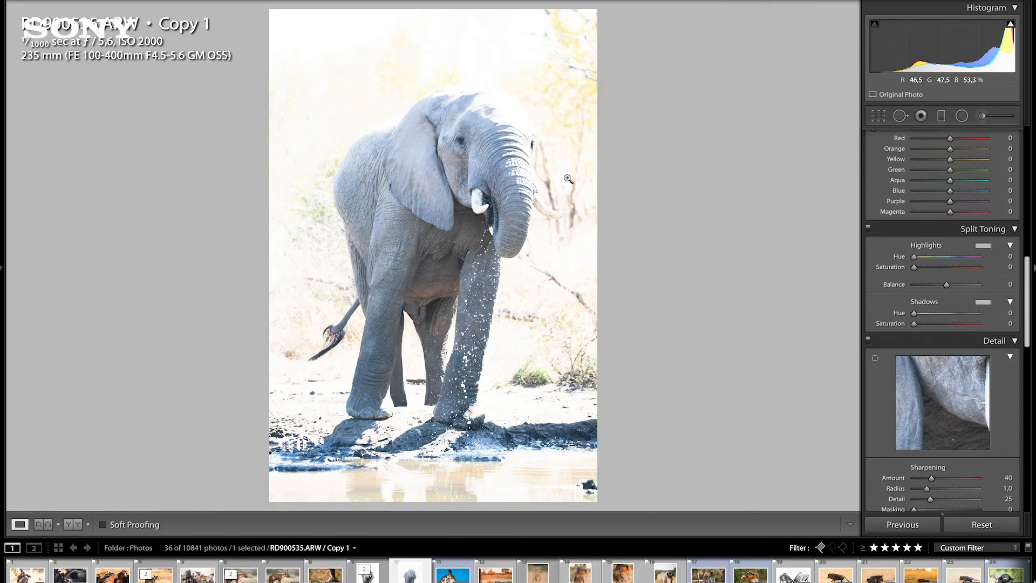
pyautogui.scroll(10, 988, 275)
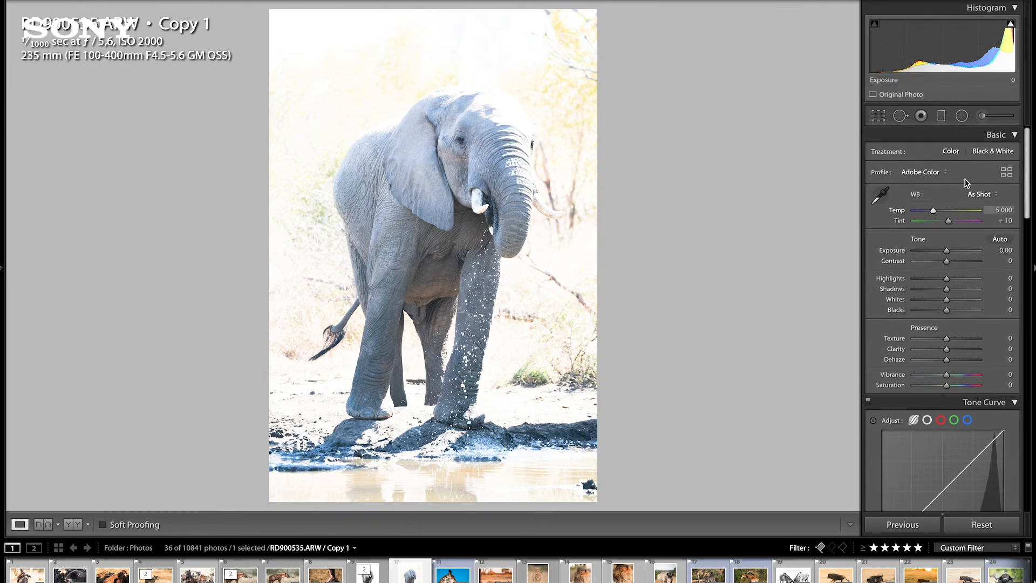
pyautogui.click(988, 156)
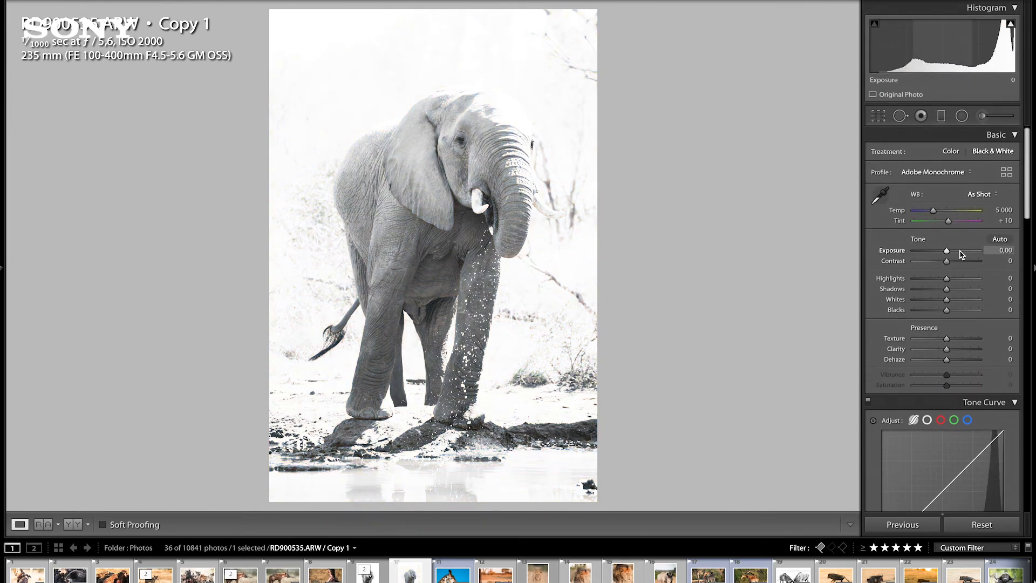
# Set the elephant copy's Exposure to +1.20, Highlights +24, Shadows −22, Blacks −43, Texture +20, Clarity +33 and Dehaze +11
pyautogui.moveTo(949, 254); pyautogui.dragTo(953, 255)
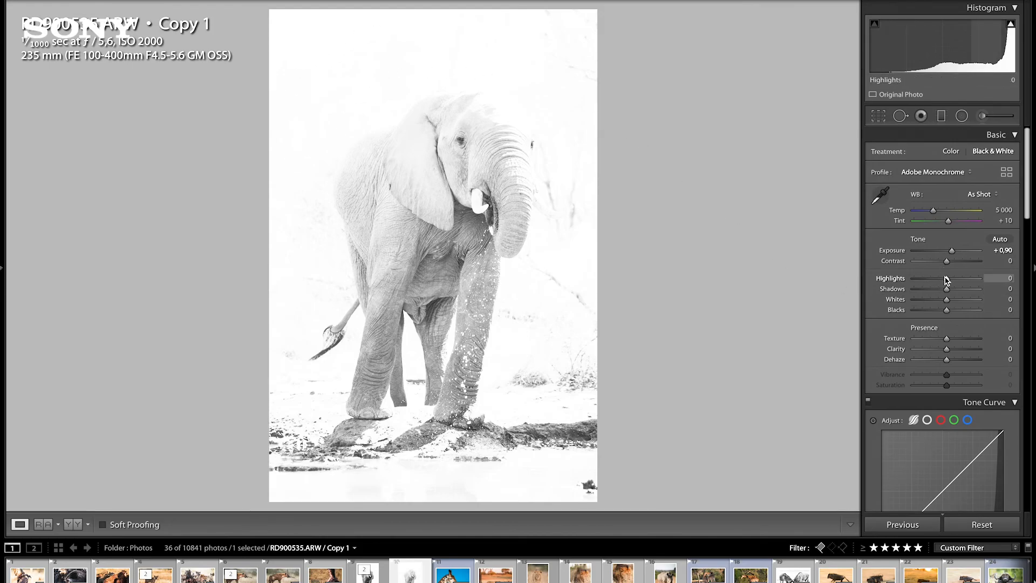
pyautogui.moveTo(947, 280); pyautogui.dragTo(954, 280)
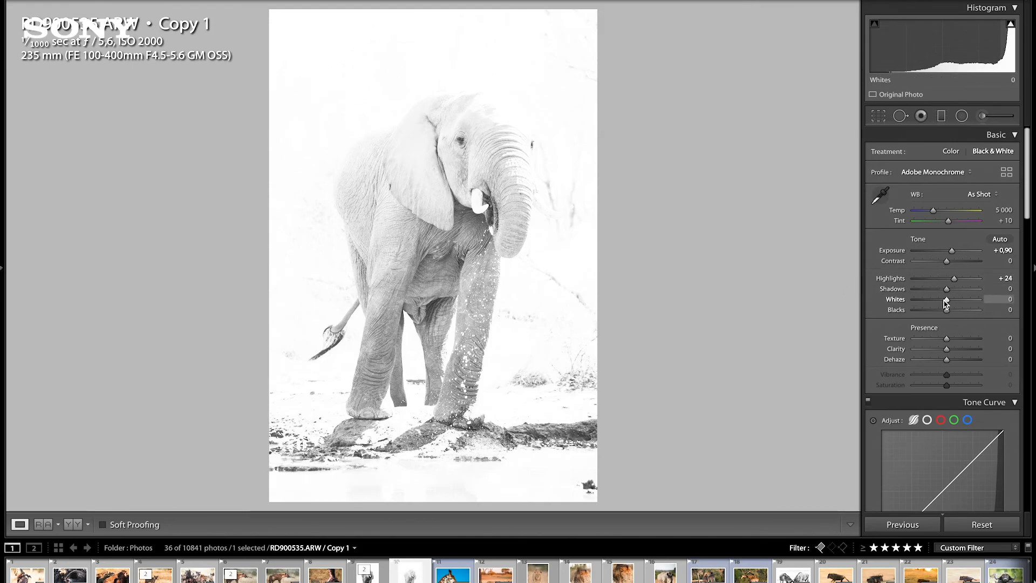
pyautogui.moveTo(1011, 27)
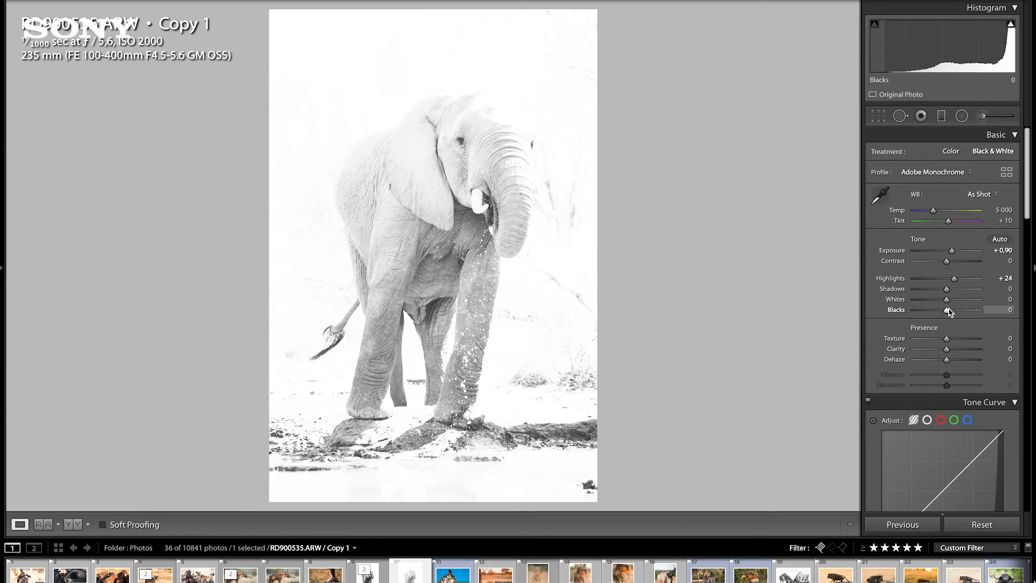
pyautogui.moveTo(947, 313); pyautogui.dragTo(939, 290)
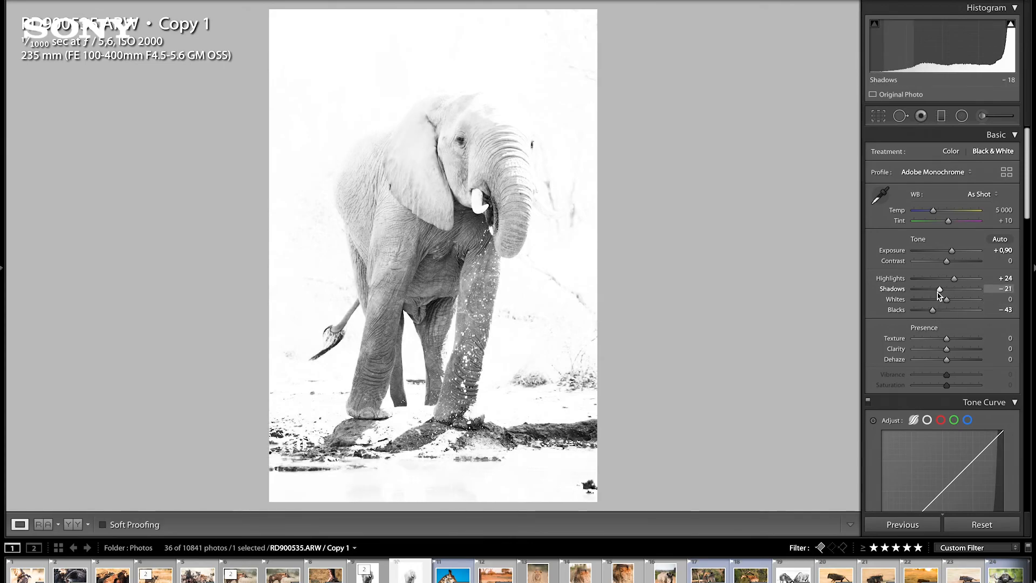
pyautogui.moveTo(946, 350)
pyautogui.mouseDown()
pyautogui.moveTo(957, 352)
pyautogui.moveTo(954, 342)
pyautogui.moveTo(949, 360)
pyautogui.mouseUp()
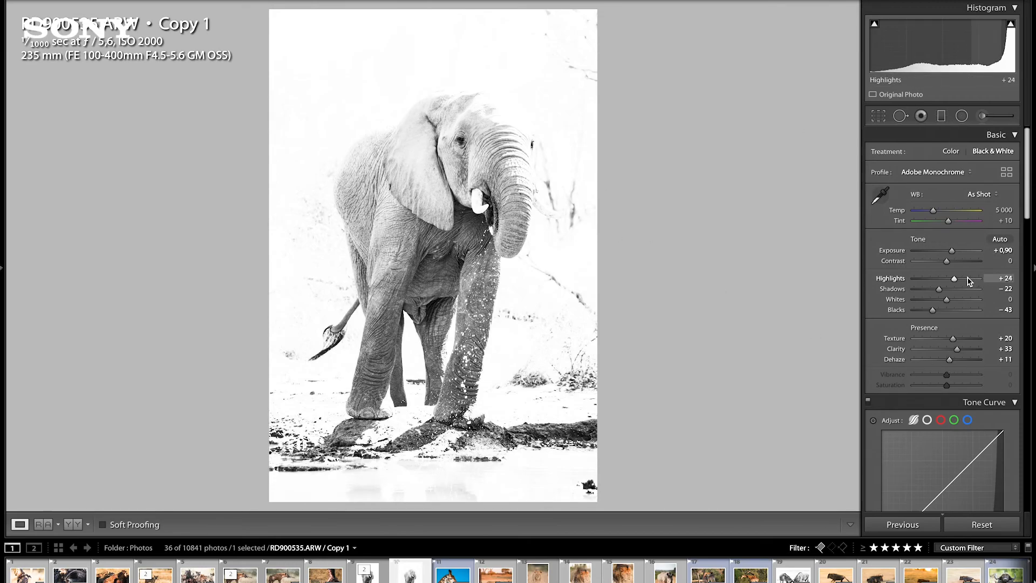
pyautogui.moveTo(952, 251); pyautogui.dragTo(955, 254)
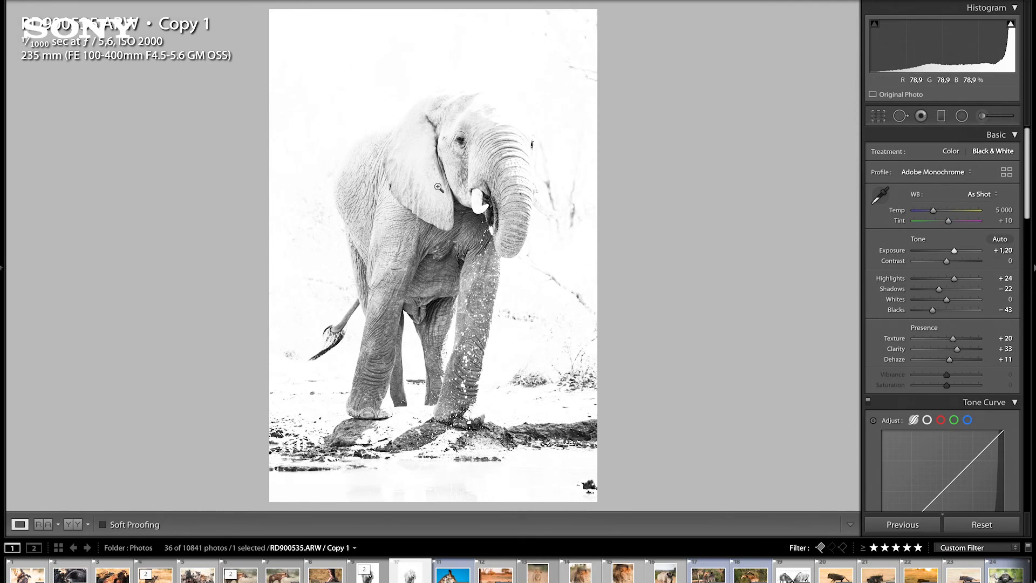
# Compare the elephant edit side by side with its Reset Settings history state as the Before version, and return to the single view
pyautogui.press('y')
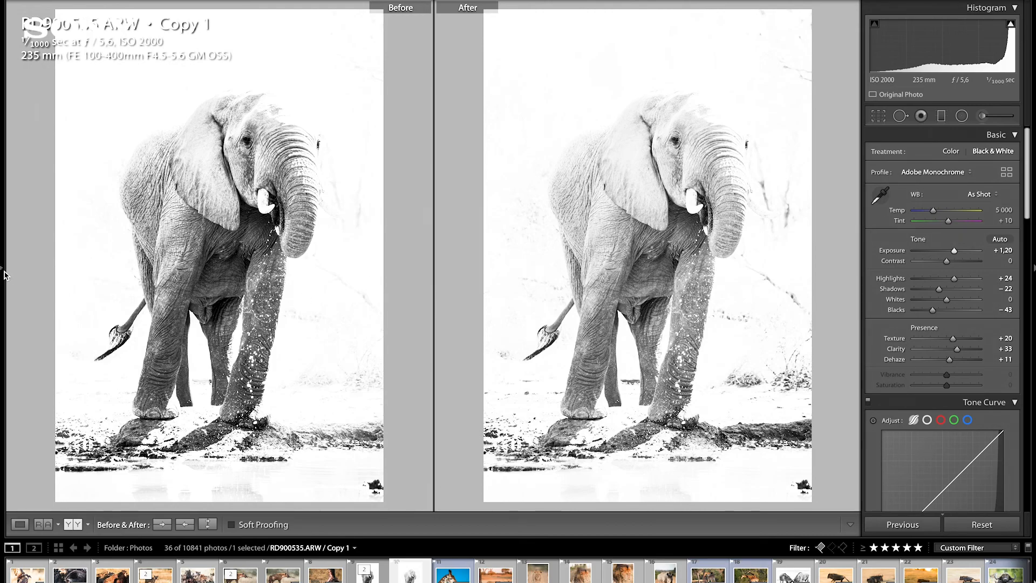
pyautogui.click(4, 271)
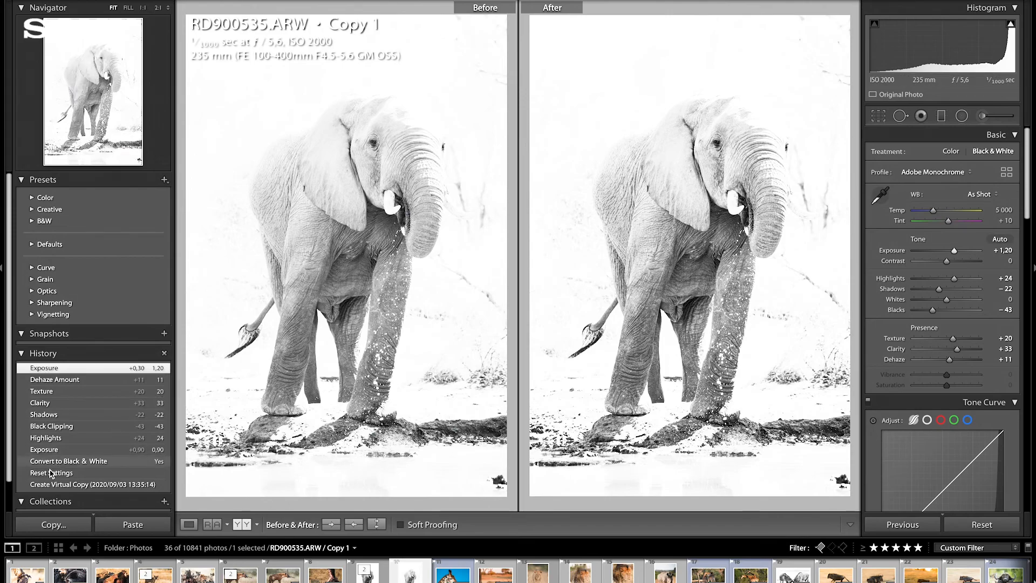
pyautogui.moveTo(51, 473); pyautogui.dragTo(400, 320)
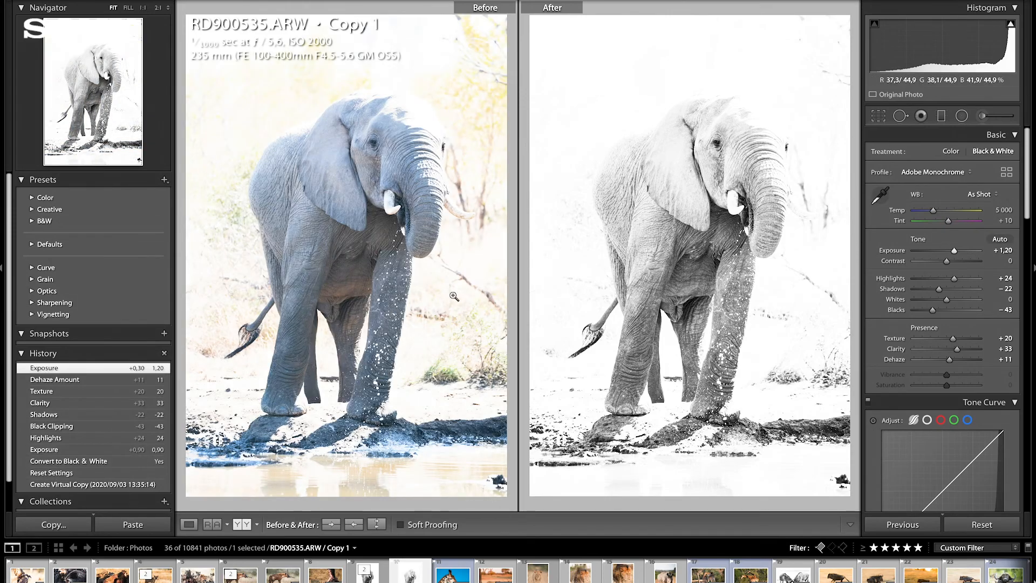
pyautogui.click(2, 274)
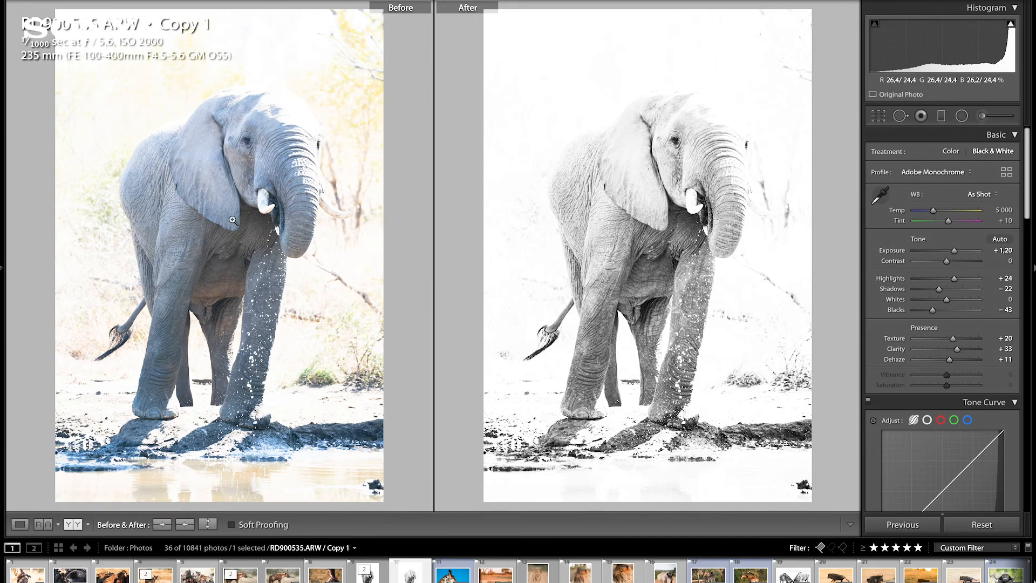
pyautogui.press('y')
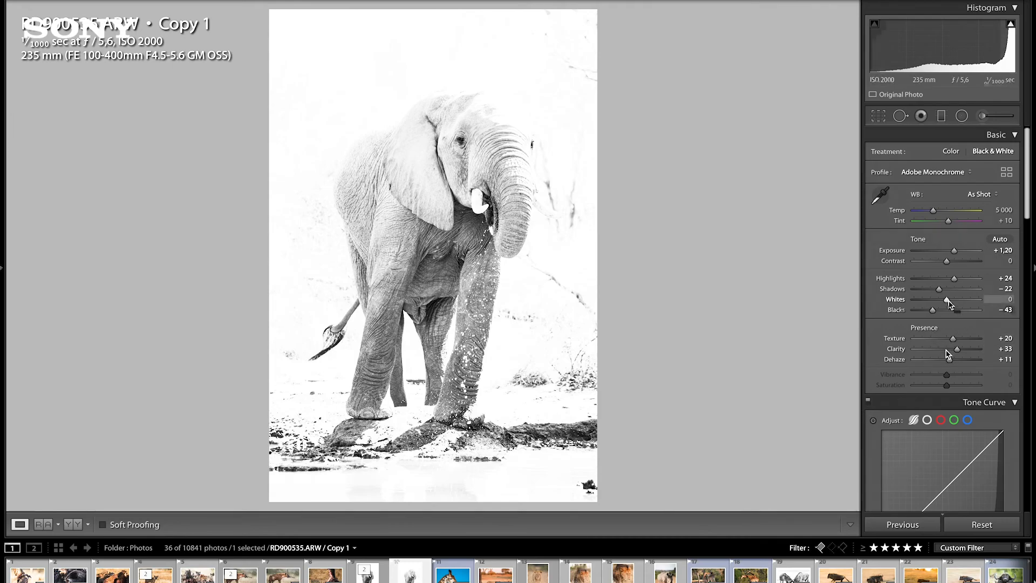
# Set the elephant copy's Shadows to −45 and check the shadow and highlight clipping
pyautogui.moveTo(939, 292); pyautogui.dragTo(932, 291)
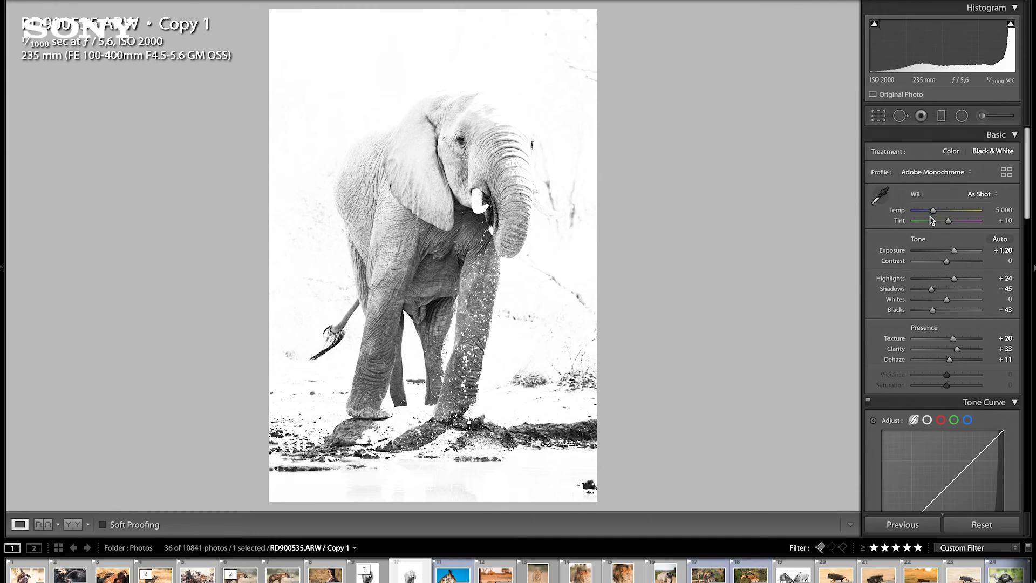
pyautogui.moveTo(874, 24)
pyautogui.moveTo(1013, 27)
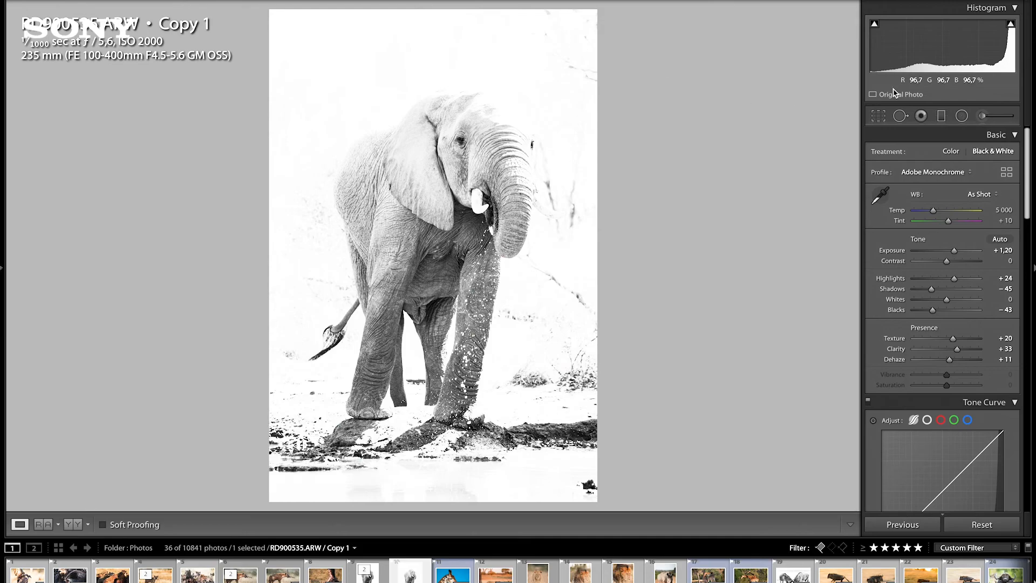
# Set up a new Adjustment Brush with size 18, feather 99 and the selected mask overlay shown
pyautogui.click(982, 120)
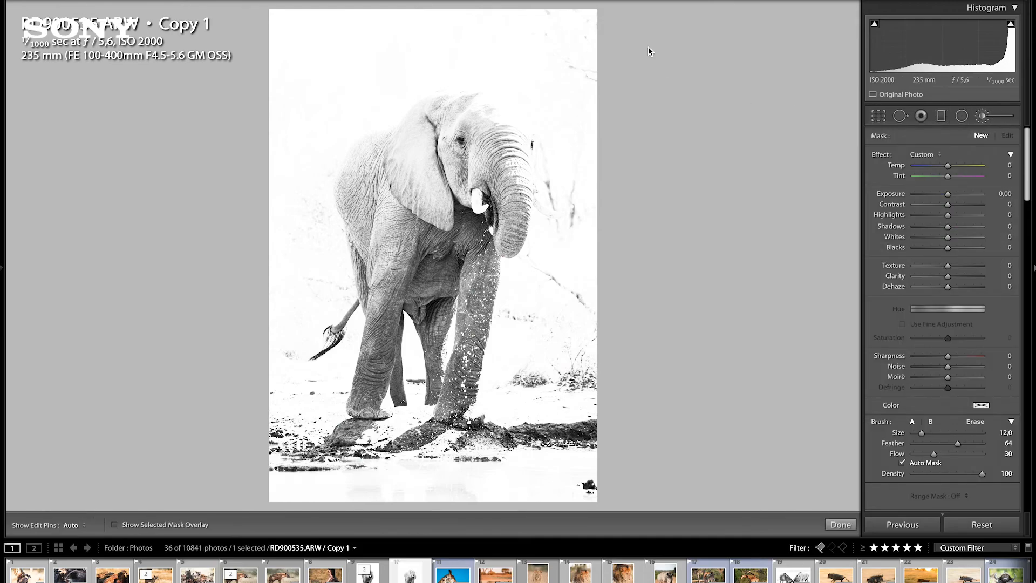
pyautogui.press(']')
pyautogui.moveTo(958, 445); pyautogui.dragTo(984, 445)
pyautogui.click(115, 525)
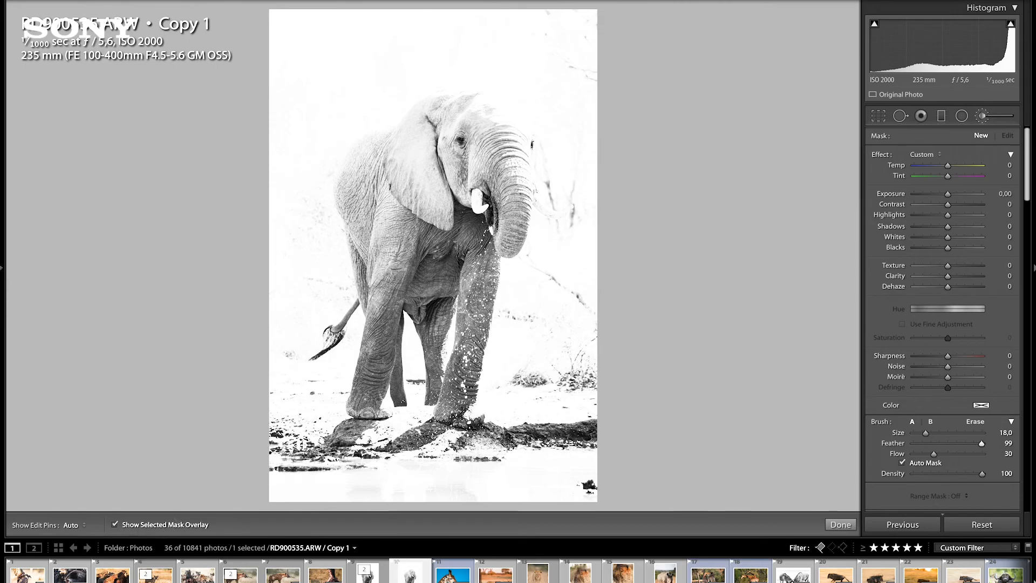
# Paint the brush mask over the bright background above and beside the elephant, including branches and bushes, with Auto Mask off
pyautogui.press('h')
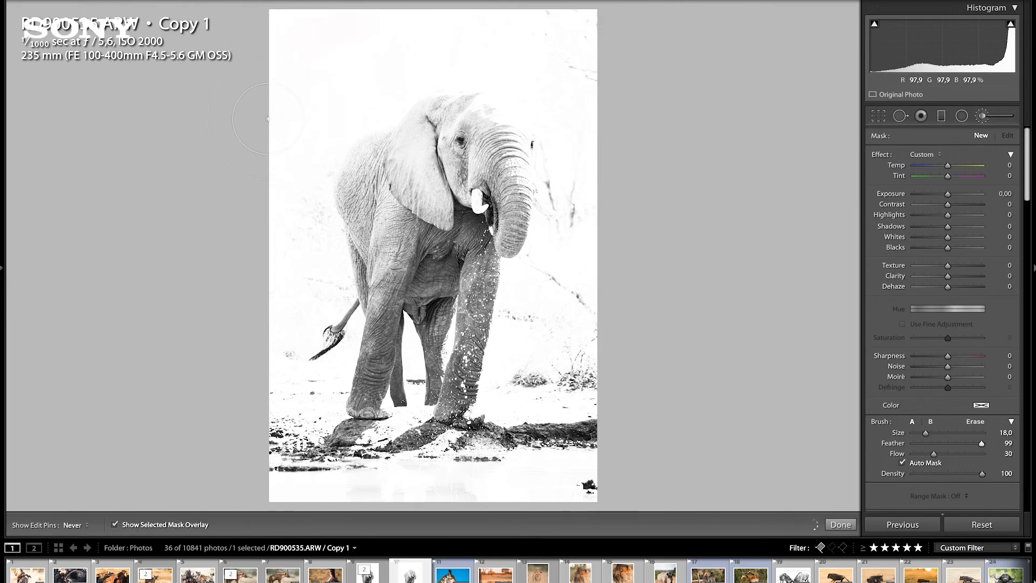
pyautogui.press('h')
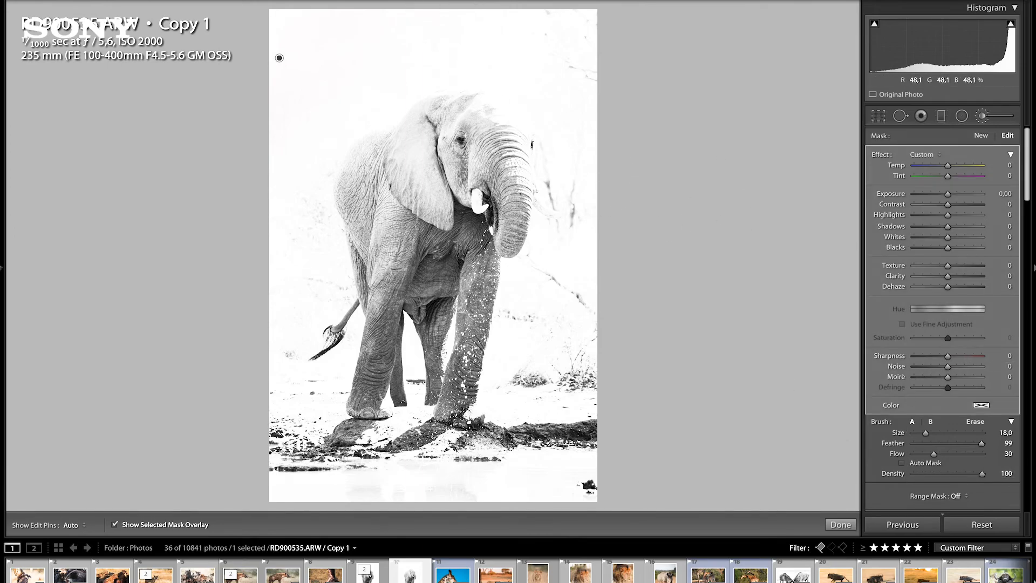
pyautogui.press('h')
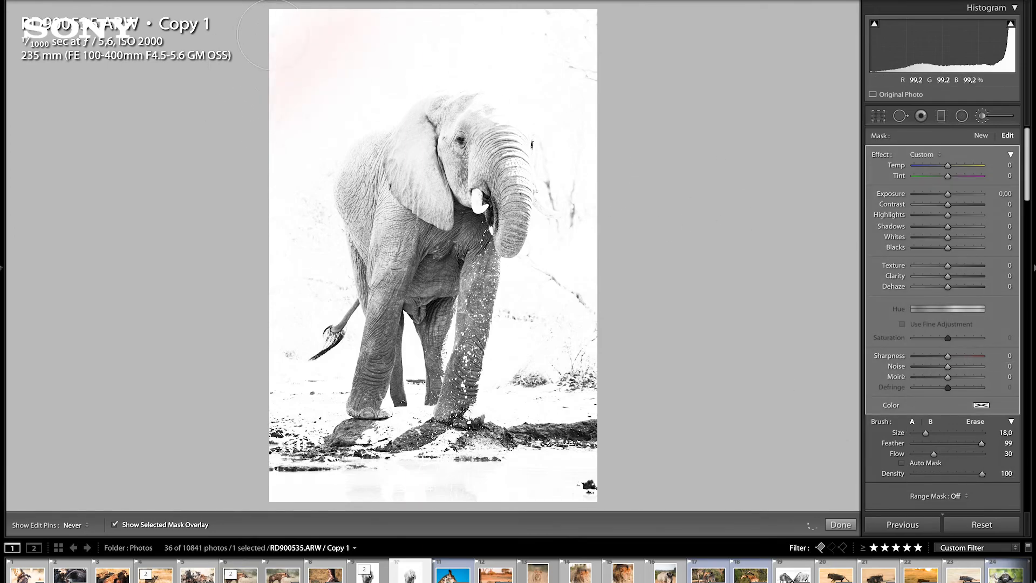
pyautogui.press('h')
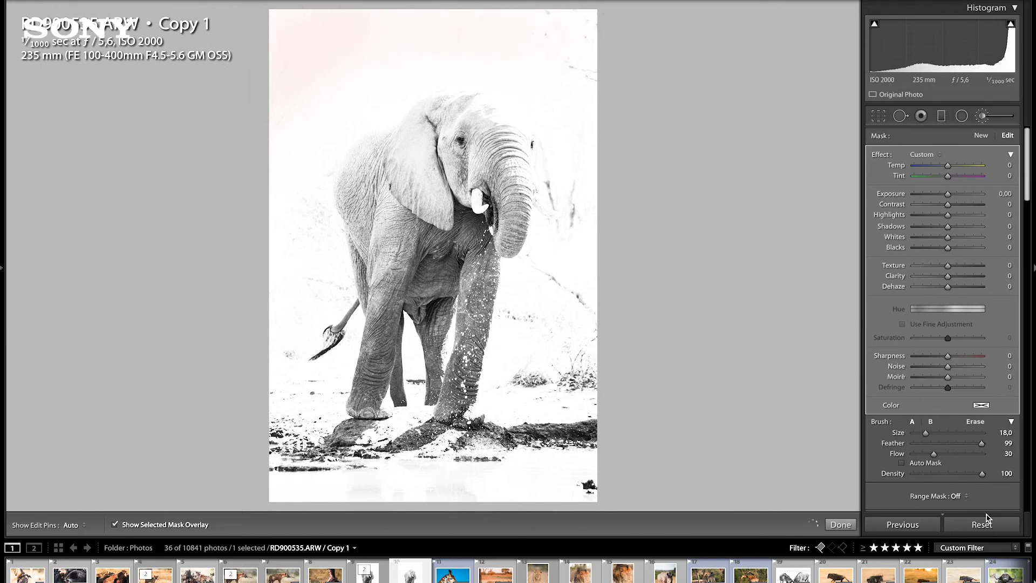
pyautogui.press('h')
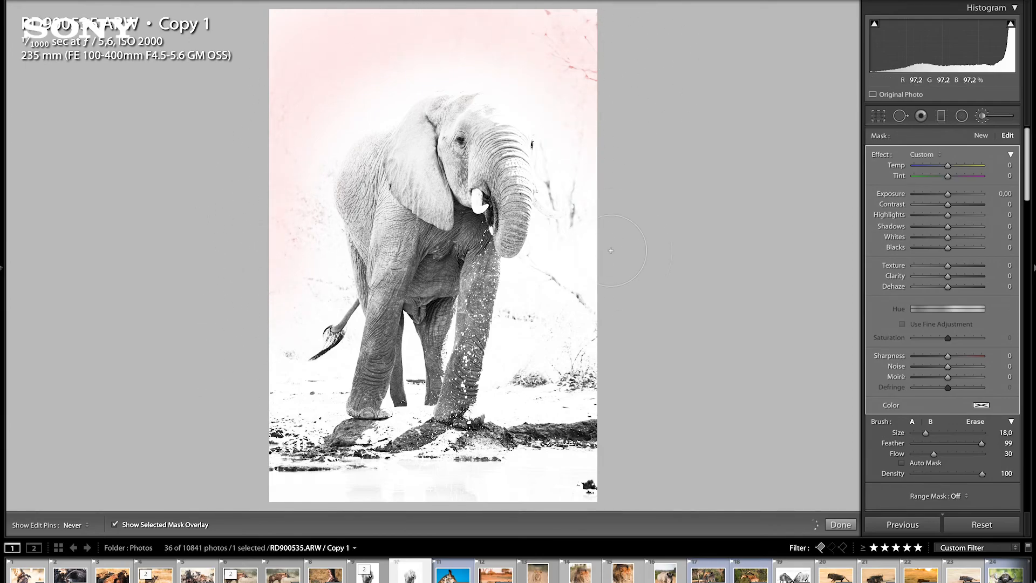
pyautogui.moveTo(583, 294); pyautogui.dragTo(573, 339)
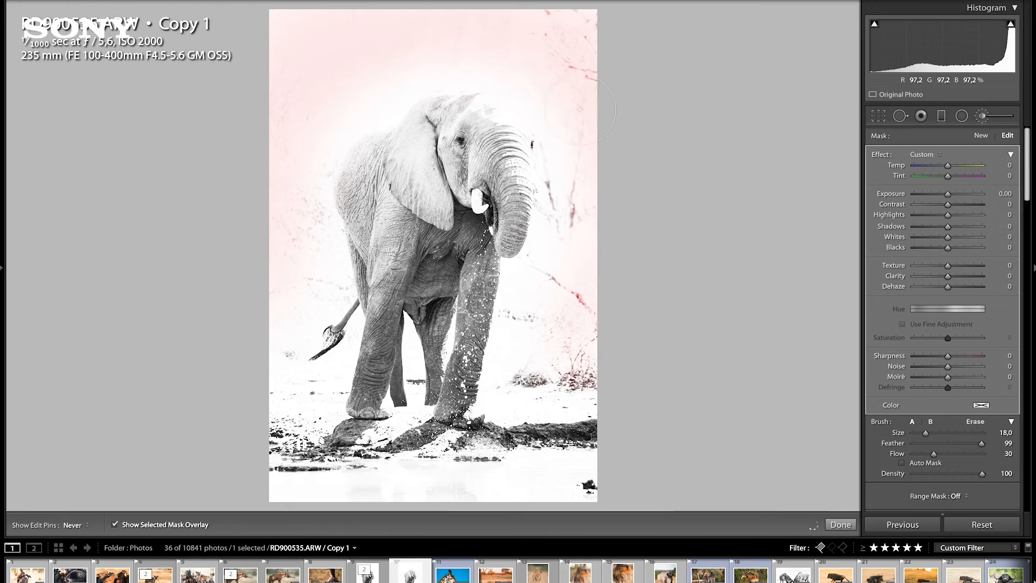
pyautogui.moveTo(482, 1); pyautogui.dragTo(256, 3)
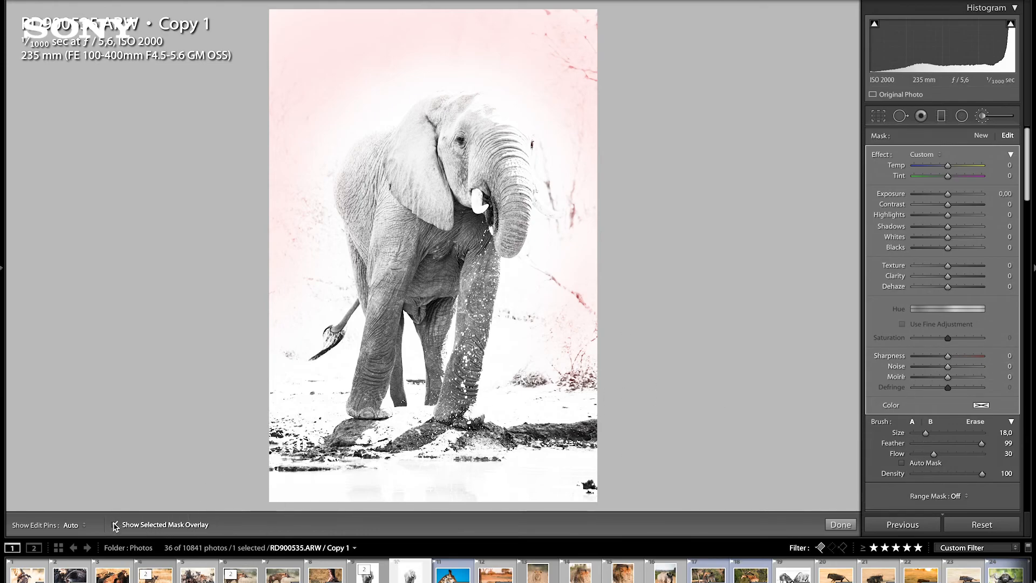
# Hide the mask overlay and set the brushed background's Exposure to 1.00, Shadows to 100 and Blacks to 100
pyautogui.press('o')
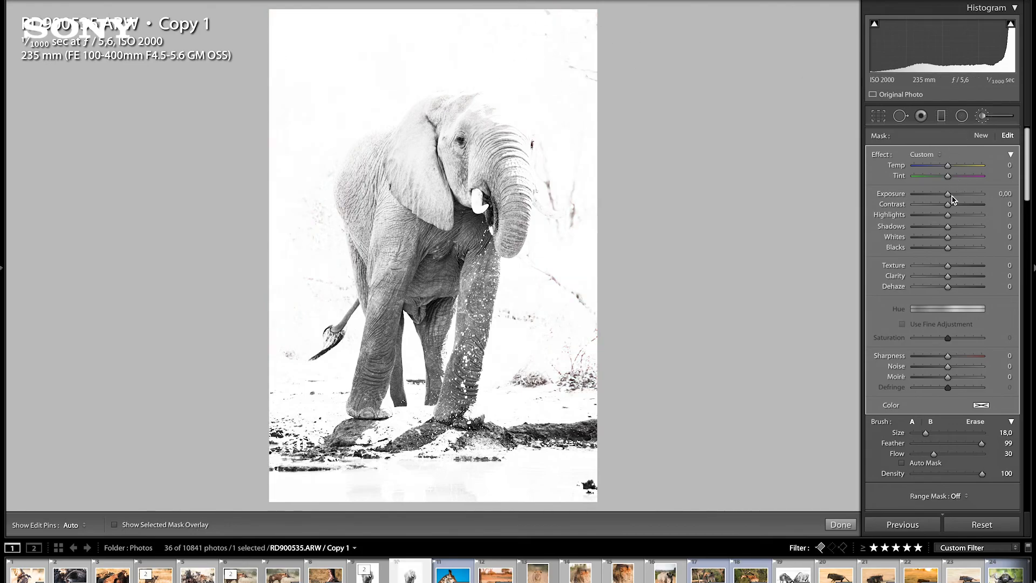
pyautogui.moveTo(948, 195); pyautogui.dragTo(958, 196)
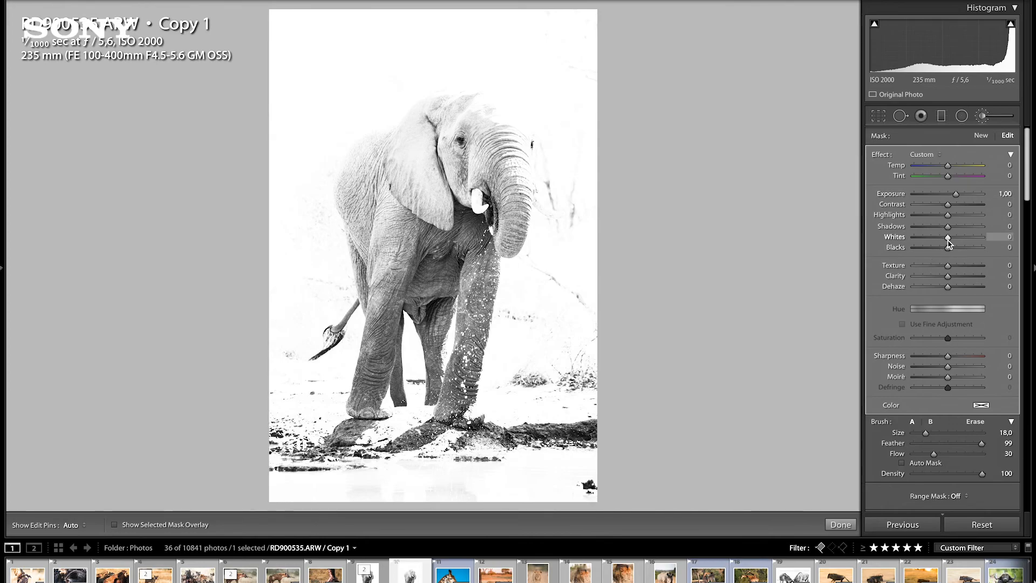
pyautogui.moveTo(949, 227); pyautogui.dragTo(982, 227)
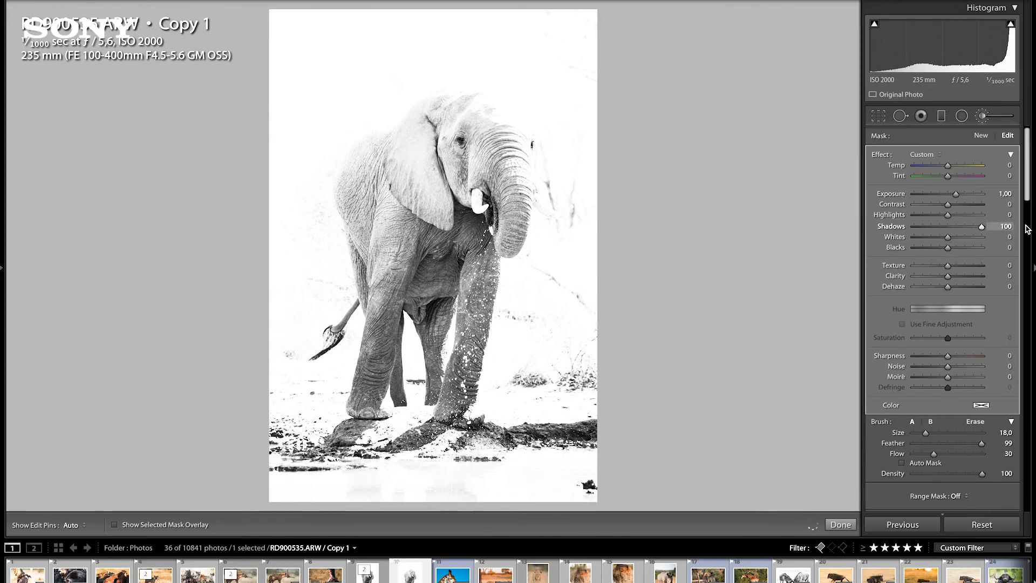
pyautogui.moveTo(948, 249); pyautogui.dragTo(984, 248)
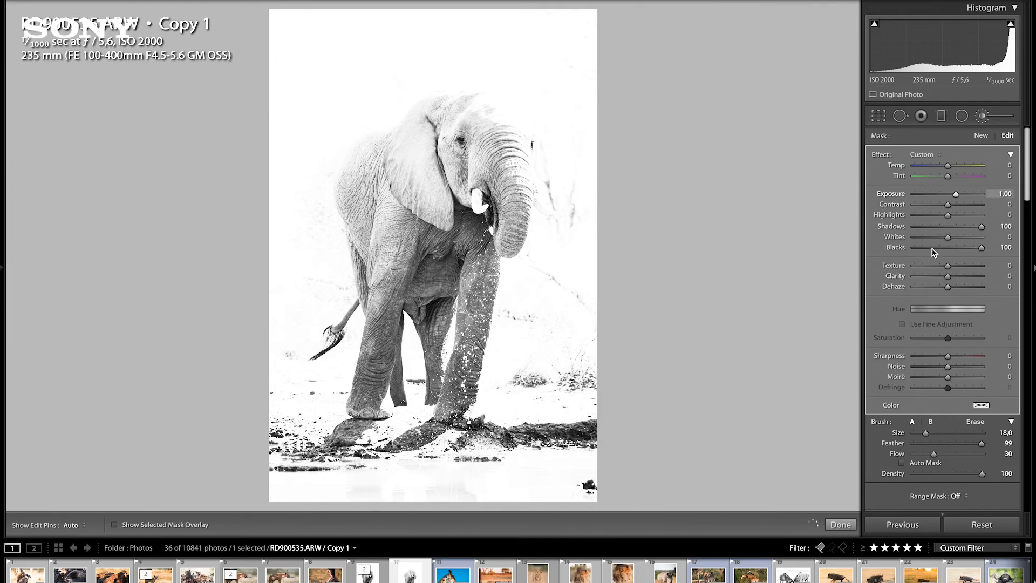
# Set the brushed background's Dehaze to −72 and bring up the neighbouring original elephant photo for comparison
pyautogui.moveTo(948, 287); pyautogui.dragTo(924, 290)
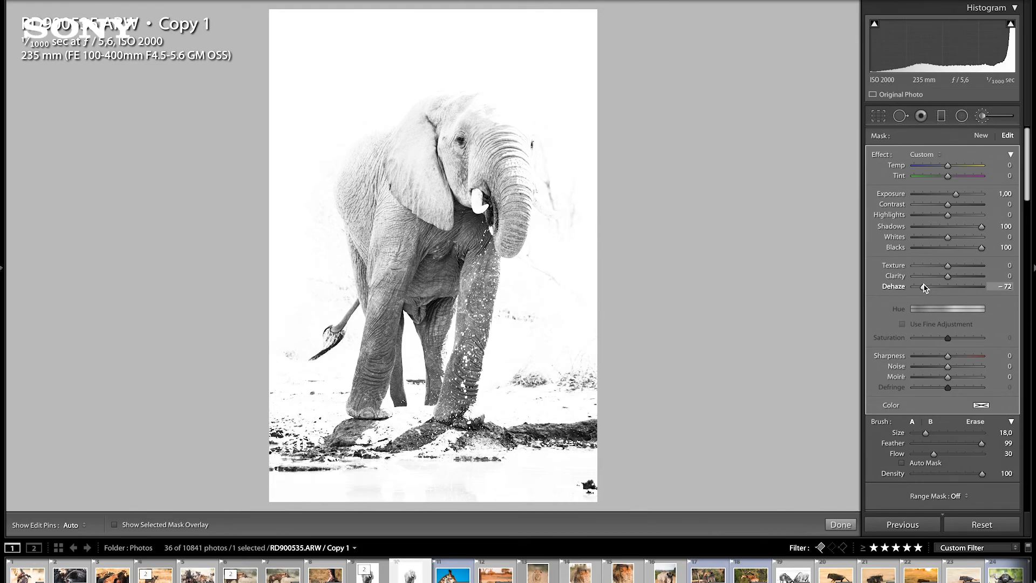
pyautogui.press('Left')
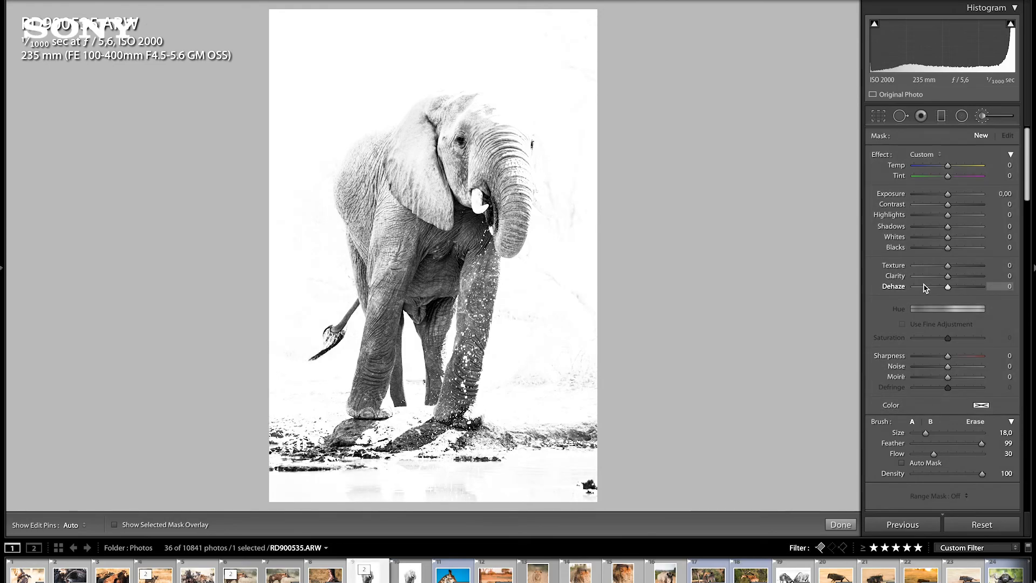
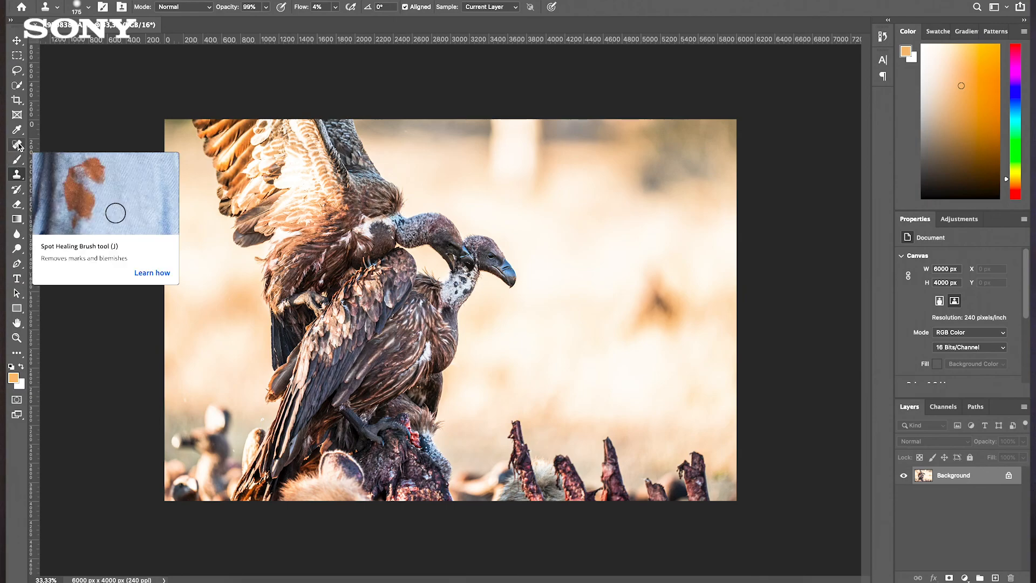
# In Photoshop, try to remove the bright post behind the vultures with the Content-Aware Spot Healing Brush, and undo the strokes
pyautogui.click(18, 145)
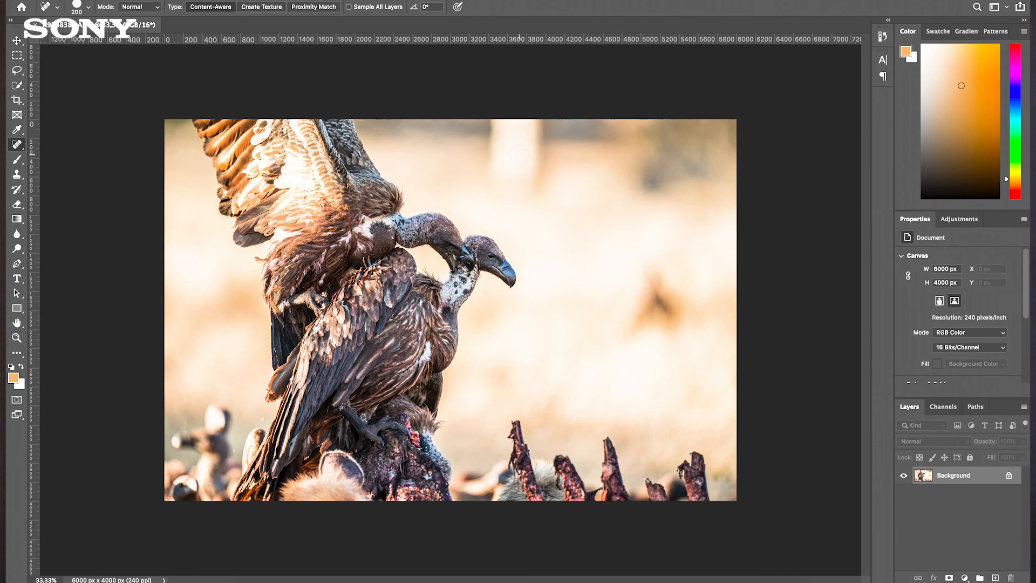
pyautogui.moveTo(532, 164)
pyautogui.mouseDown()
pyautogui.moveTo(536, 134)
pyautogui.moveTo(516, 132)
pyautogui.moveTo(503, 163)
pyautogui.moveTo(551, 134)
pyautogui.moveTo(570, 176)
pyautogui.moveTo(550, 178)
pyautogui.mouseUp()
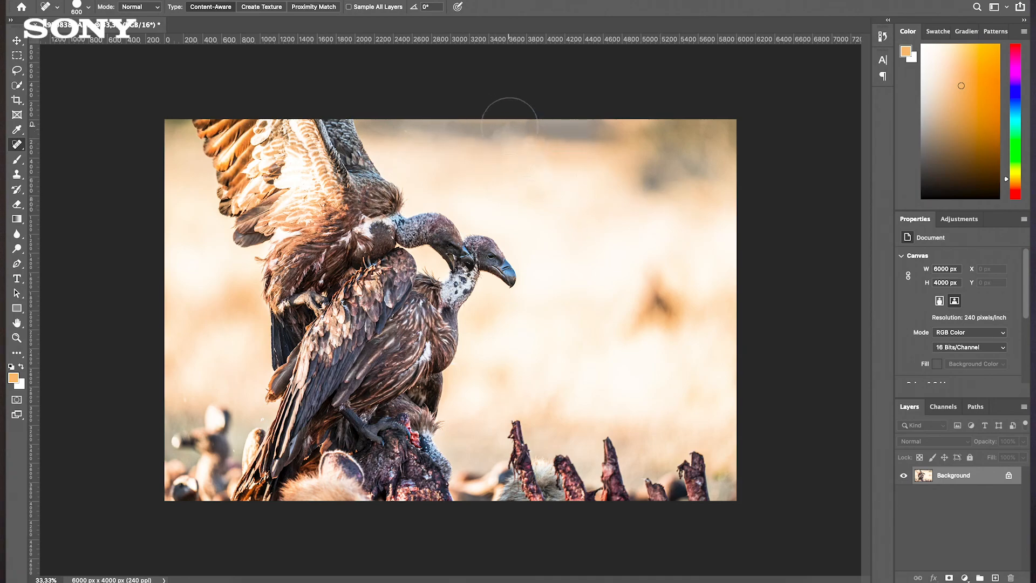
pyautogui.click(509, 127)
pyautogui.click(507, 155)
pyautogui.press('super+z')
pyautogui.press('super+z')
pyautogui.press('super+z')
pyautogui.press('super+z')
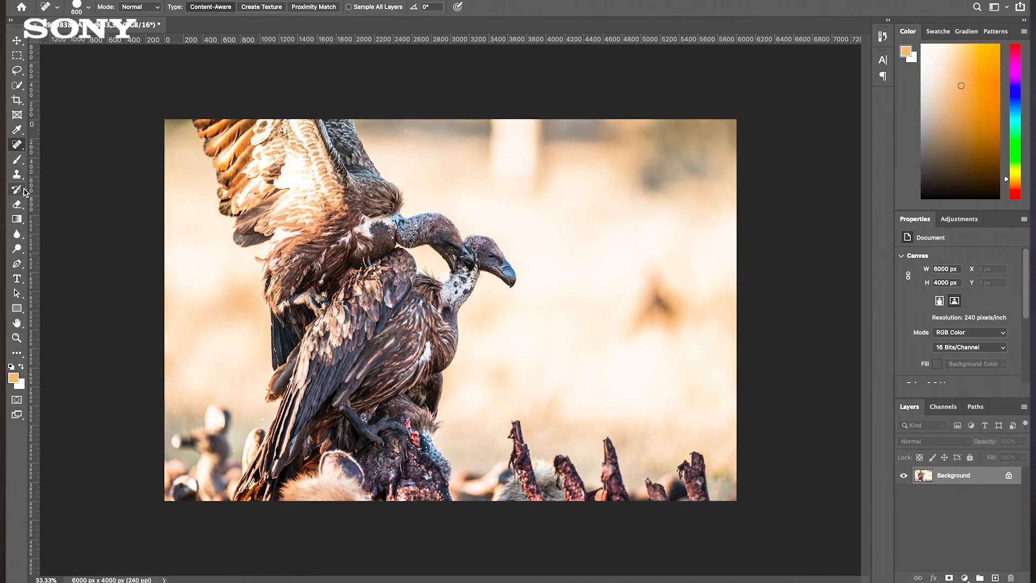
# Set the Clone Stamp's flow to 17%, try cloning background over the bright post, and undo the last stroke
pyautogui.click(17, 176)
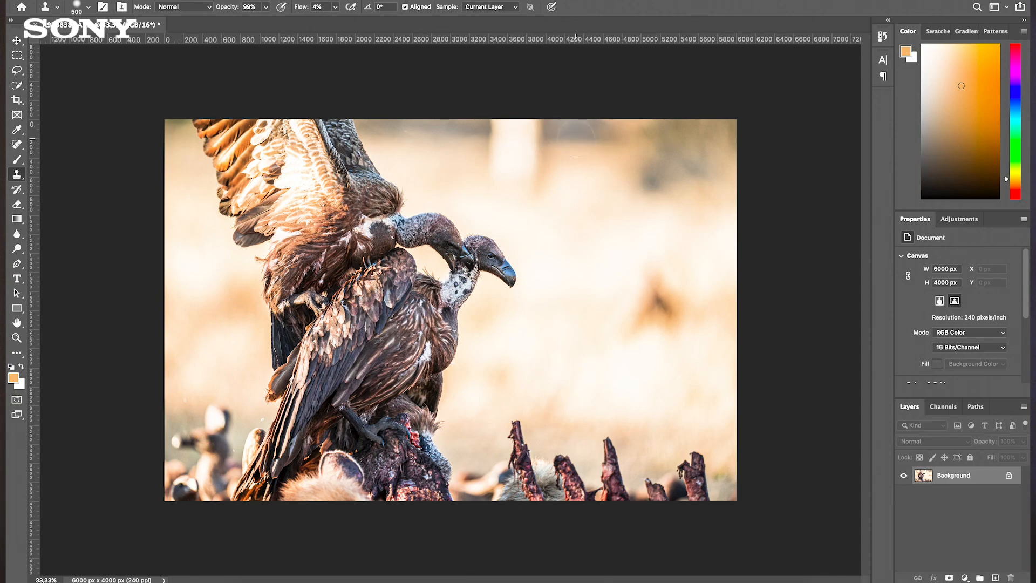
pyautogui.moveTo(522, 136)
pyautogui.mouseDown()
pyautogui.moveTo(509, 134)
pyautogui.moveTo(525, 127)
pyautogui.moveTo(549, 140)
pyautogui.mouseUp()
pyautogui.moveTo(298, 8); pyautogui.dragTo(304, 11)
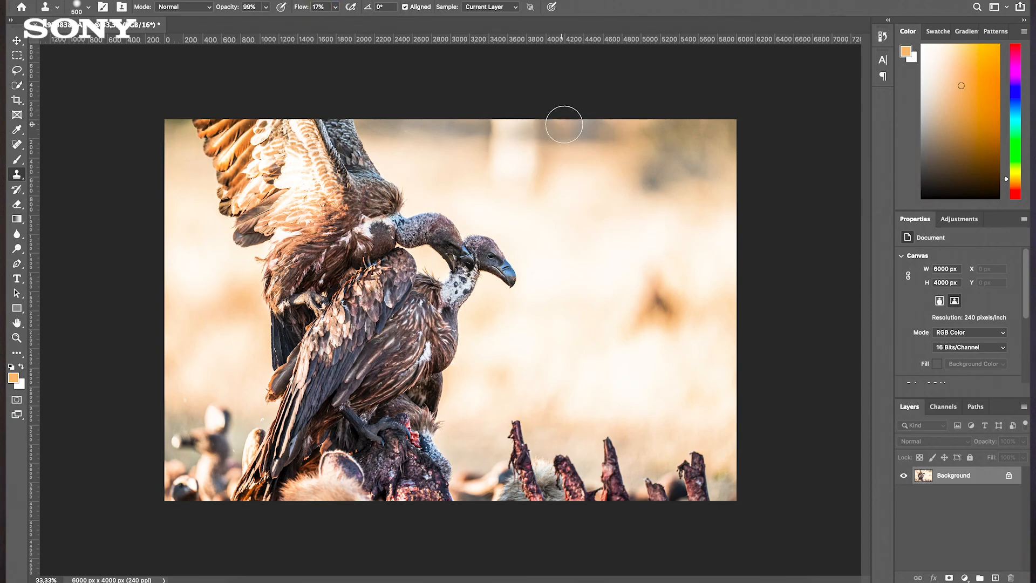
pyautogui.moveTo(518, 129)
pyautogui.mouseDown()
pyautogui.moveTo(549, 131)
pyautogui.moveTo(517, 135)
pyautogui.moveTo(574, 131)
pyautogui.moveTo(493, 130)
pyautogui.moveTo(529, 131)
pyautogui.mouseUp()
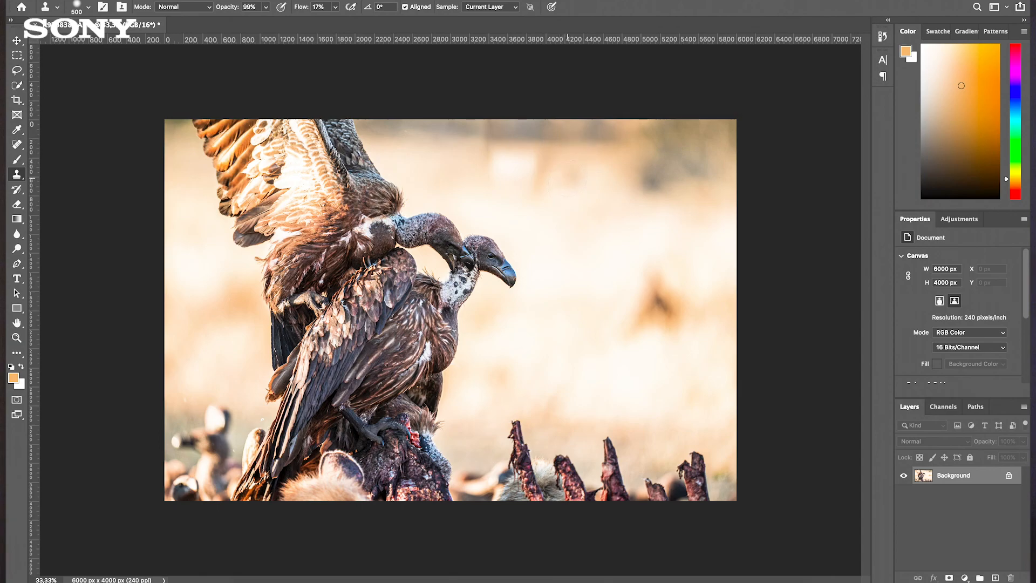
pyautogui.hotkey('ctrl', 'z')
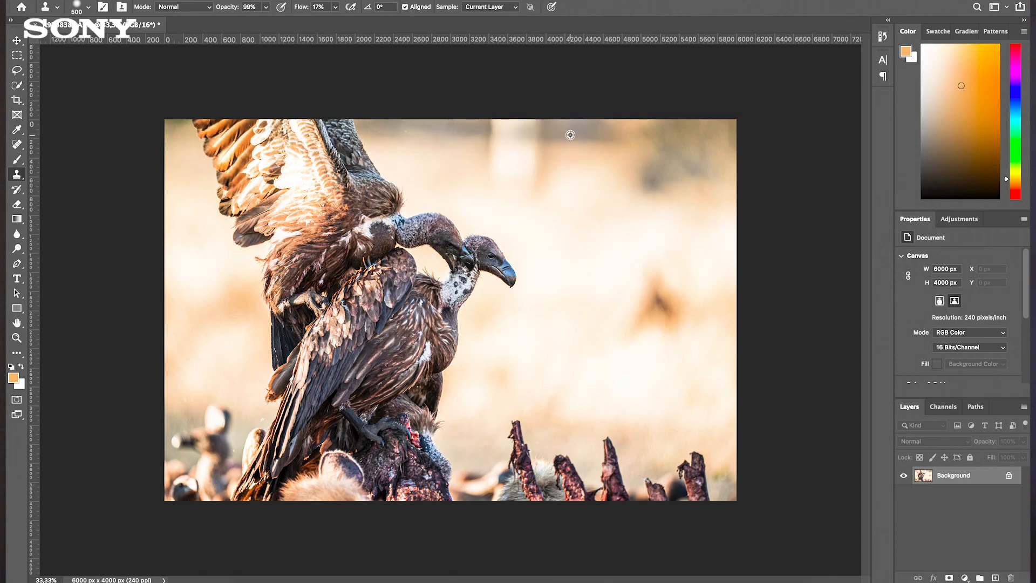
# Clone over the bright post behind the vultures, sampling the dark upper band and pale grass beside it
pyautogui.keyDown('alt'); pyautogui.click(570, 134); pyautogui.keyUp('alt')
pyautogui.moveTo(518, 132)
pyautogui.mouseDown()
pyautogui.moveTo(566, 129)
pyautogui.moveTo(556, 132)
pyautogui.moveTo(566, 138)
pyautogui.mouseUp()
pyautogui.keyDown('alt'); pyautogui.click(582, 135); pyautogui.keyUp('alt')
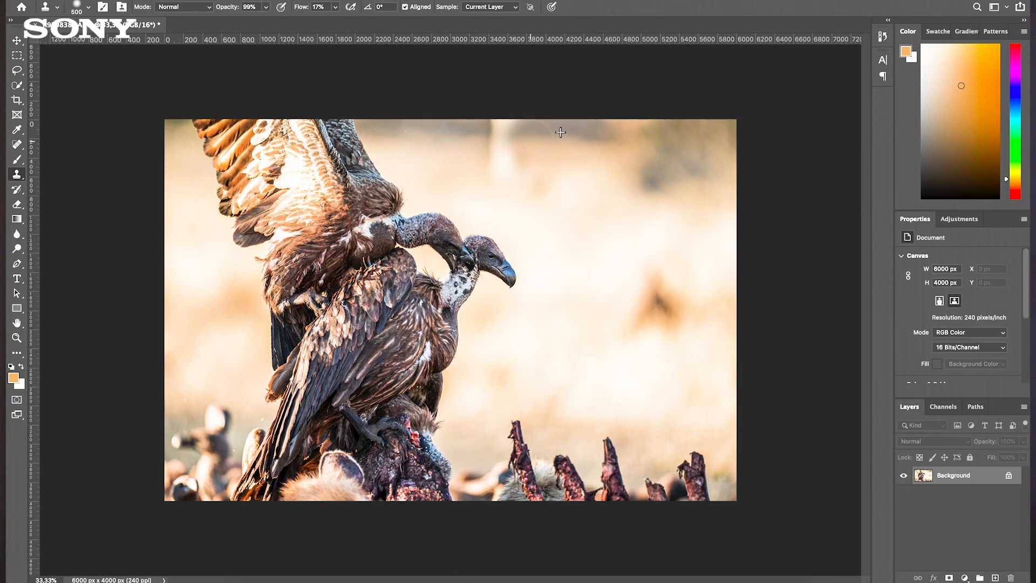
pyautogui.keyDown('alt'); pyautogui.click(555, 164); pyautogui.keyUp('alt')
pyautogui.moveTo(506, 159)
pyautogui.mouseDown()
pyautogui.moveTo(508, 123)
pyautogui.moveTo(499, 126)
pyautogui.moveTo(507, 166)
pyautogui.moveTo(519, 170)
pyautogui.moveTo(499, 153)
pyautogui.moveTo(468, 159)
pyautogui.moveTo(475, 139)
pyautogui.mouseUp()
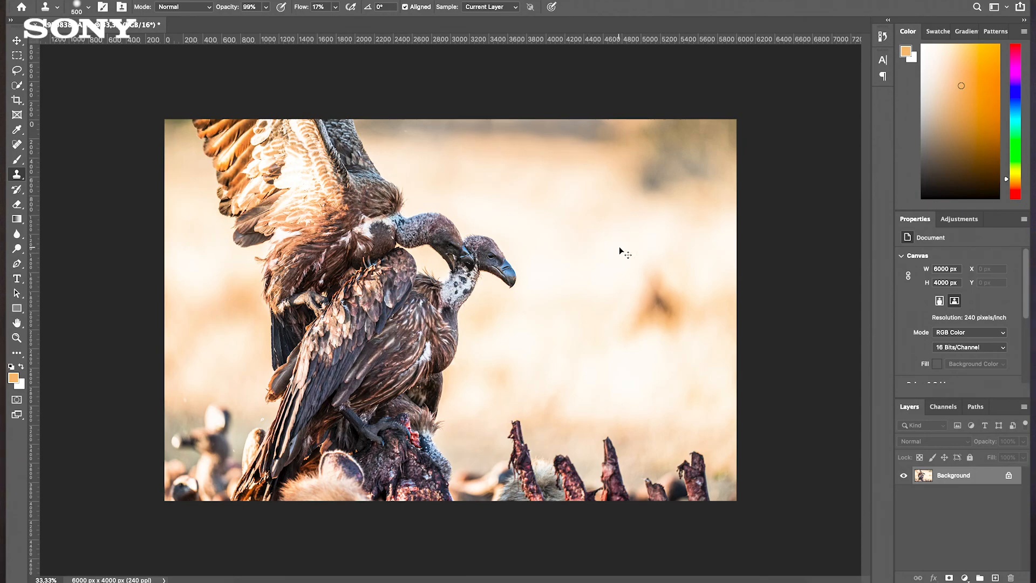
# Save the retouched vulture photo and switch back to Lightroom Classic
pyautogui.click(96, 1)
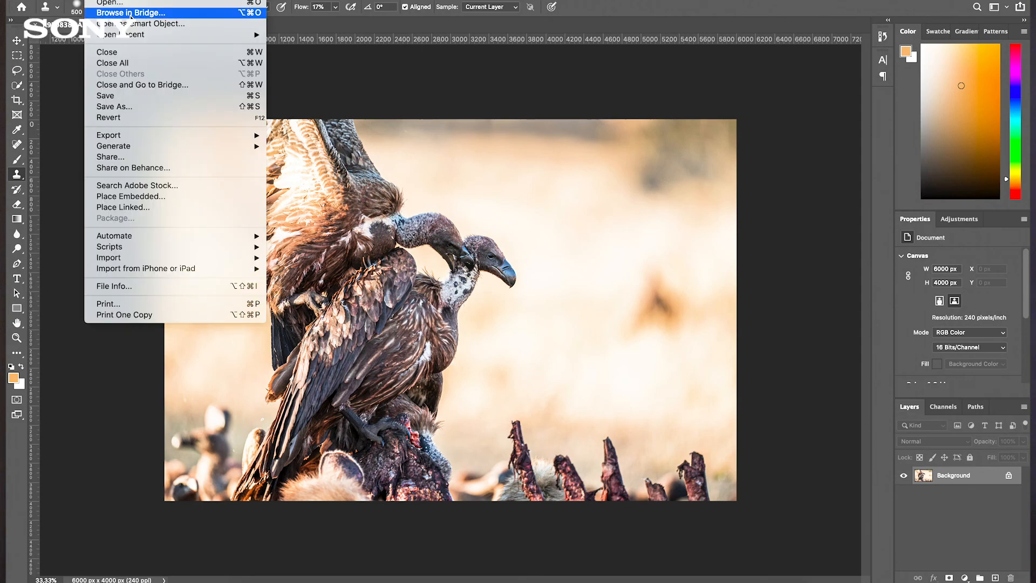
pyautogui.click(139, 101)
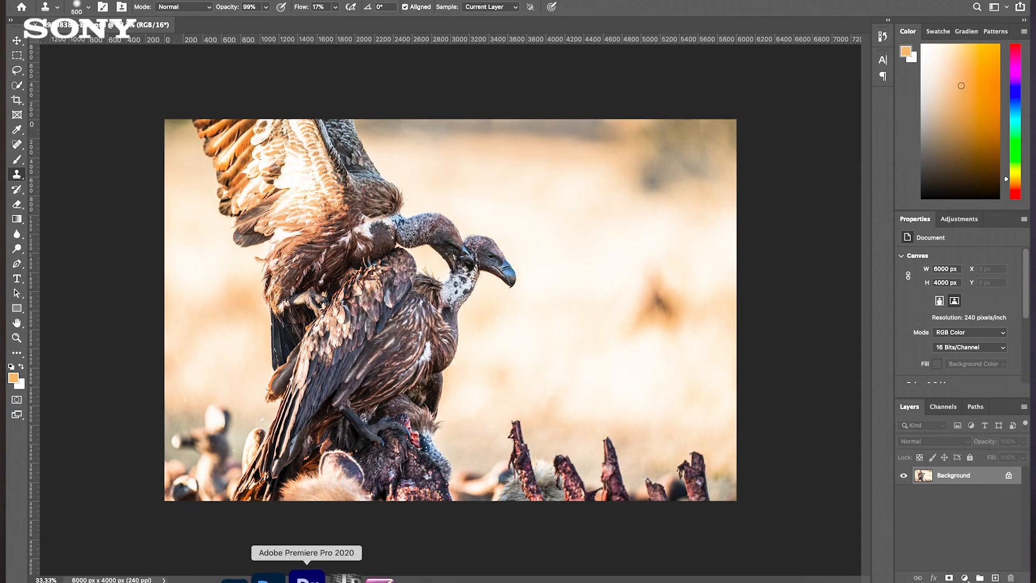
pyautogui.click(256, 576)
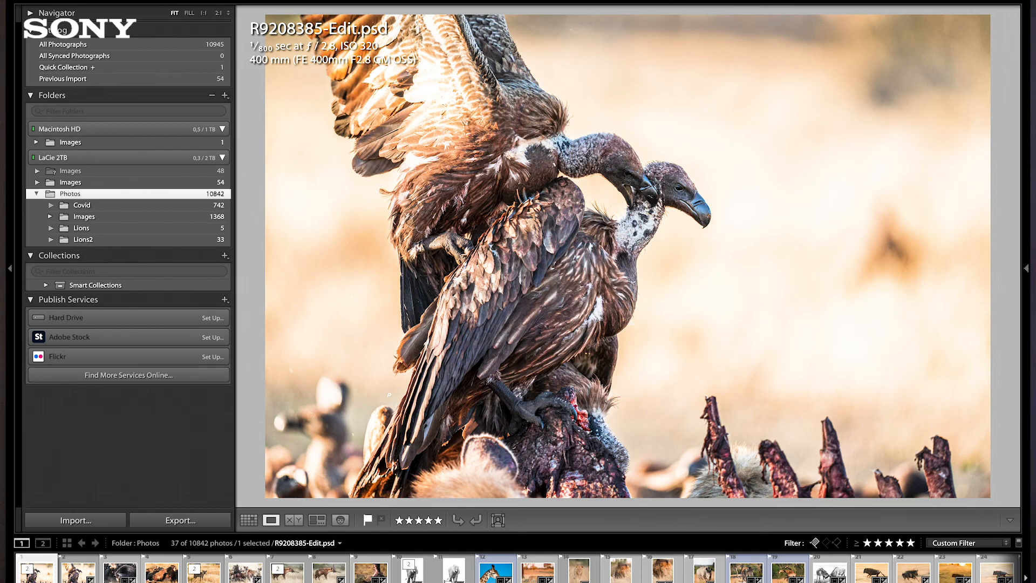
# Compare the retouched vulture photo R9208385-Edit.psd with its unretouched original several times
pyautogui.press('Right')
pyautogui.press('Left')
pyautogui.press('Right')
pyautogui.press('Left')
pyautogui.press('Right')
pyautogui.press('Left')
# Compare the hyena photo R9209156-Edit.tif with the original R9209156.ARW, examining the retouched area behind the head at 1:1
pyautogui.click(292, 571)
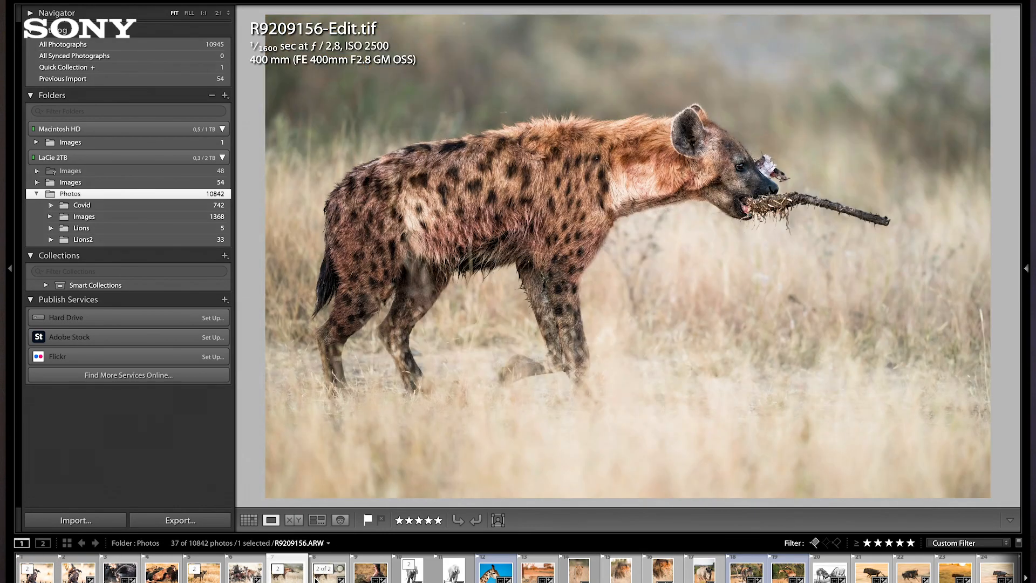
pyautogui.click(316, 577)
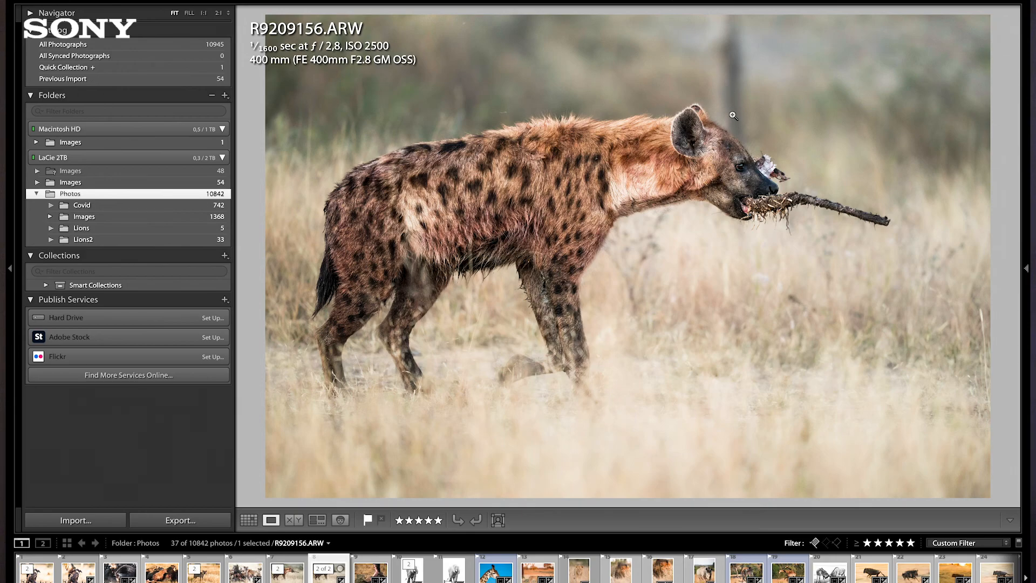
pyautogui.press('Left')
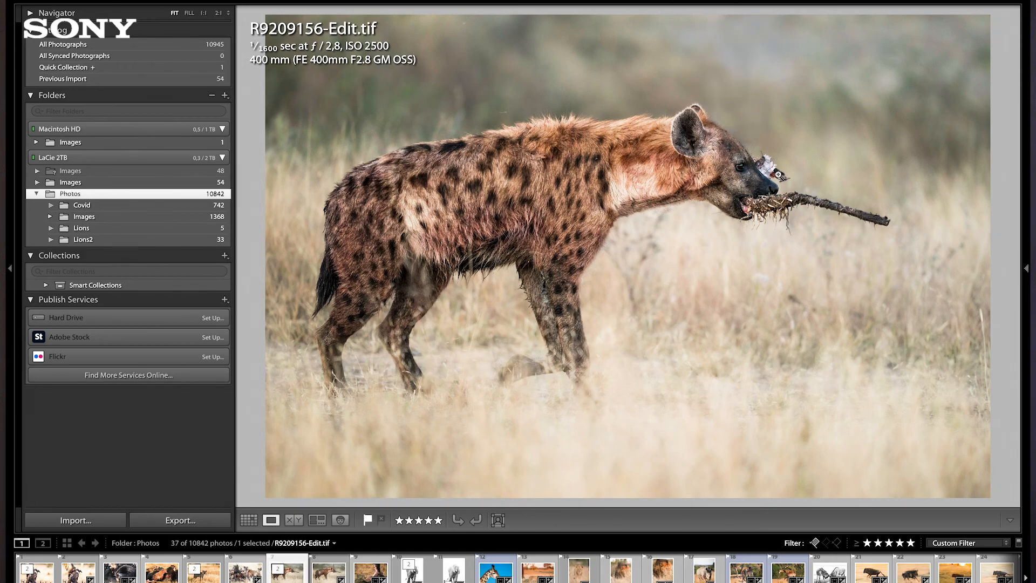
pyautogui.click(718, 136)
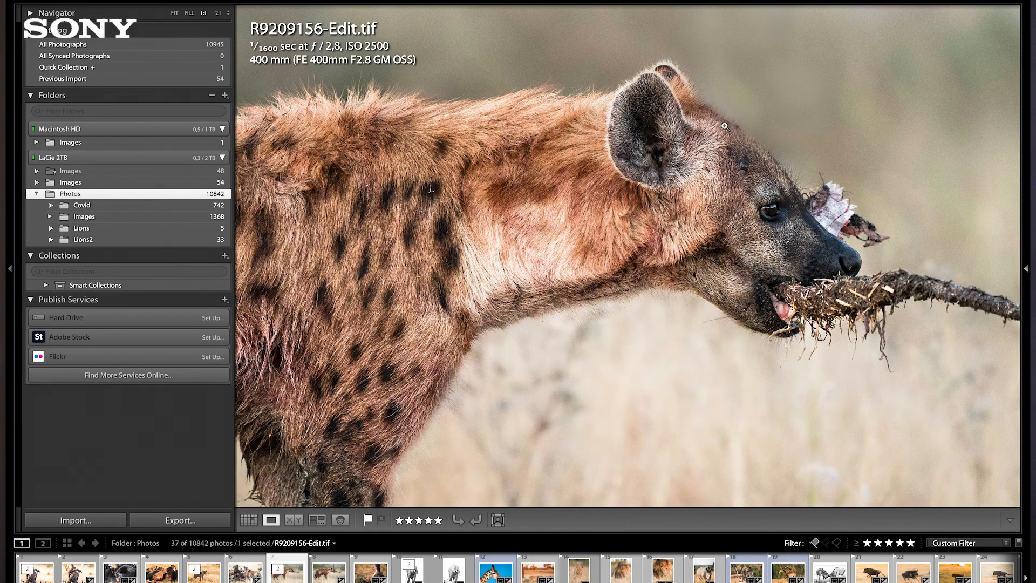
pyautogui.click(725, 127)
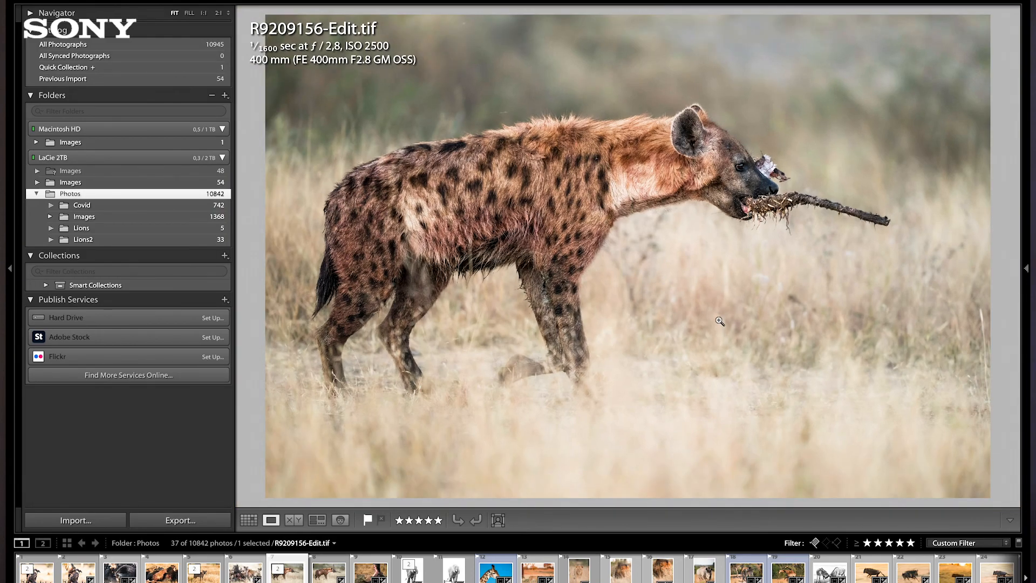
pyautogui.press('Right')
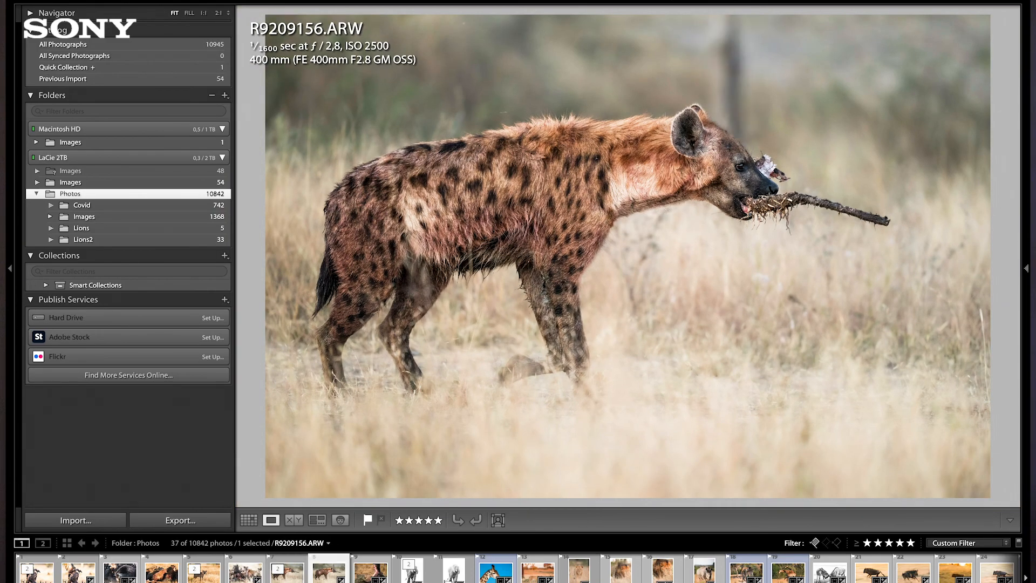
pyautogui.press('Left')
pyautogui.press('Right')
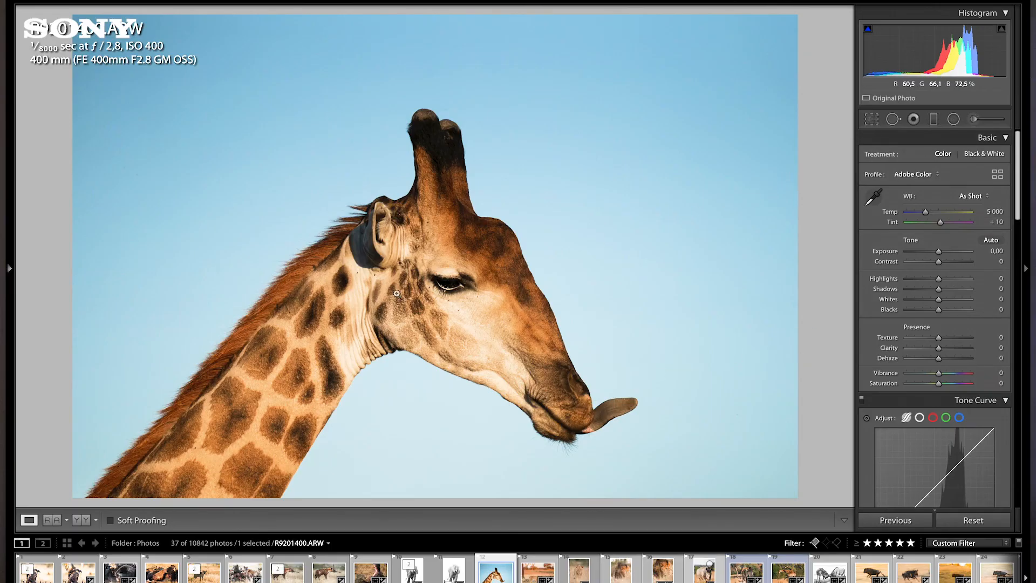
# Crop the giraffe photo R9201400.ARW tighter around the head at the original aspect ratio, cutting into the neck and upper sky
pyautogui.click(871, 118)
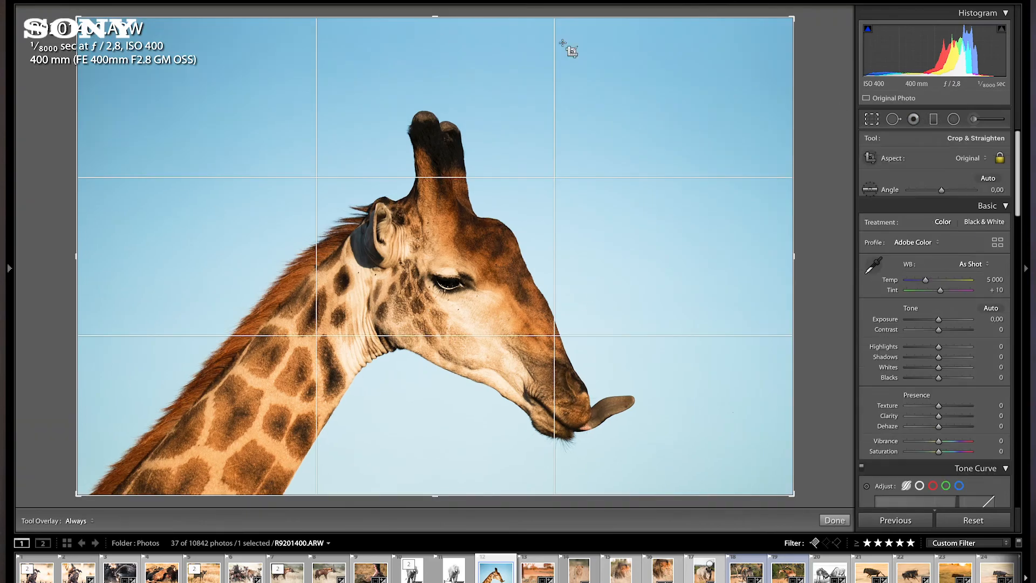
pyautogui.moveTo(76, 17); pyautogui.dragTo(180, 85)
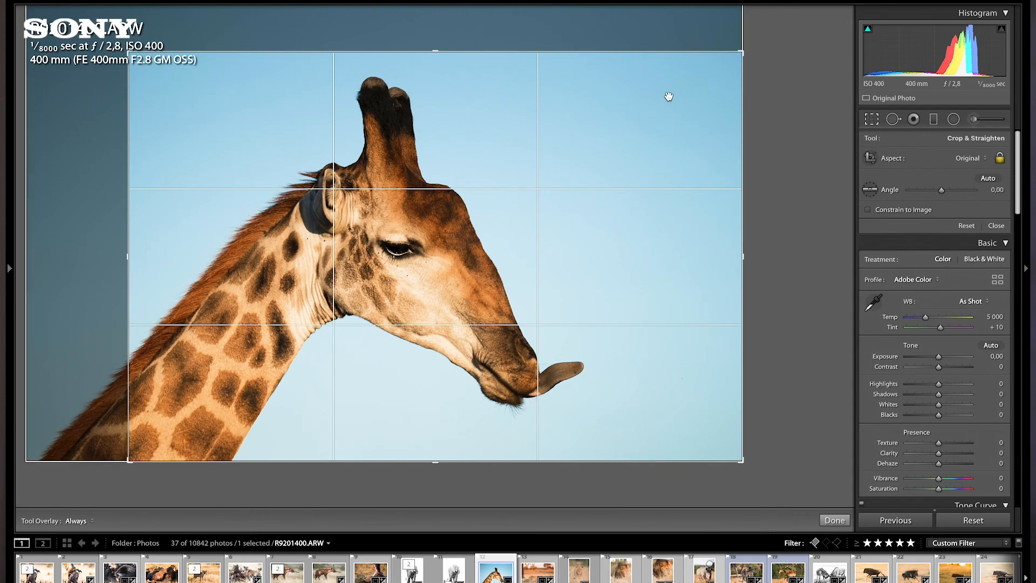
pyautogui.moveTo(432, 209); pyautogui.dragTo(449, 209)
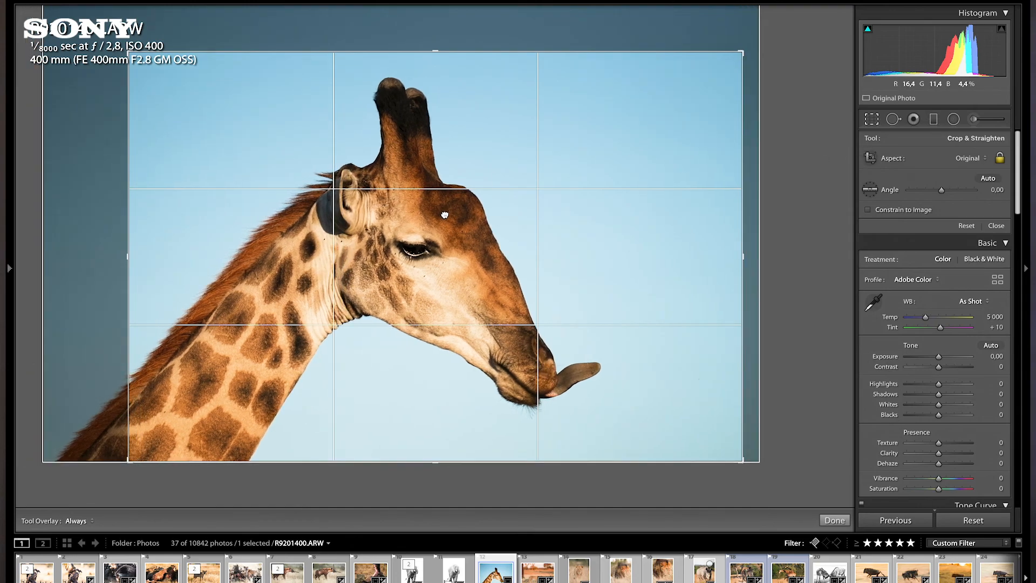
pyautogui.moveTo(403, 157); pyautogui.dragTo(404, 165)
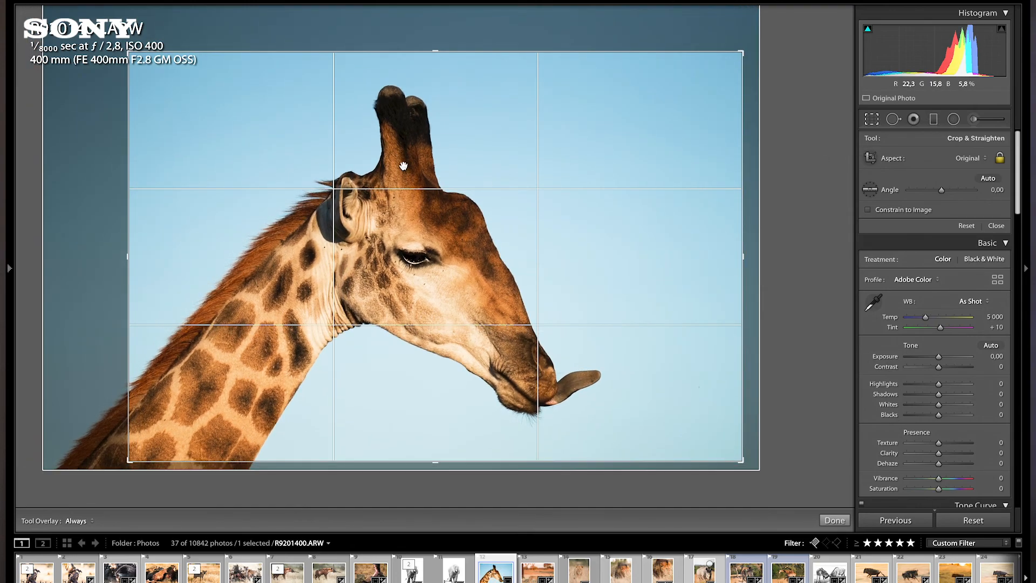
pyautogui.click(847, 522)
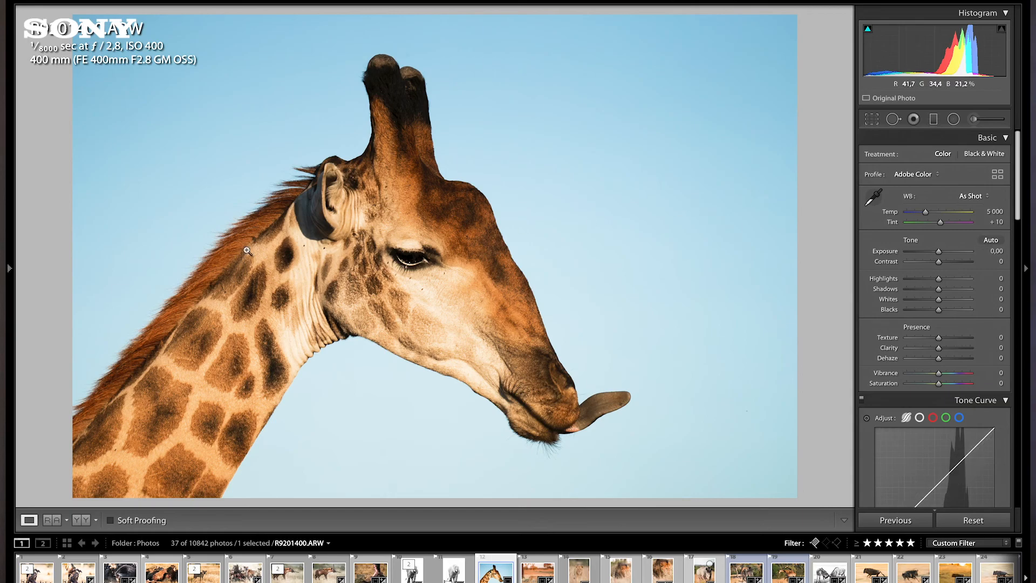
# Set the giraffe photo's Shadows to +44, Blacks to −13, Highlights to −40, Whites to +21 and Temp to 4 652
pyautogui.click(954, 290)
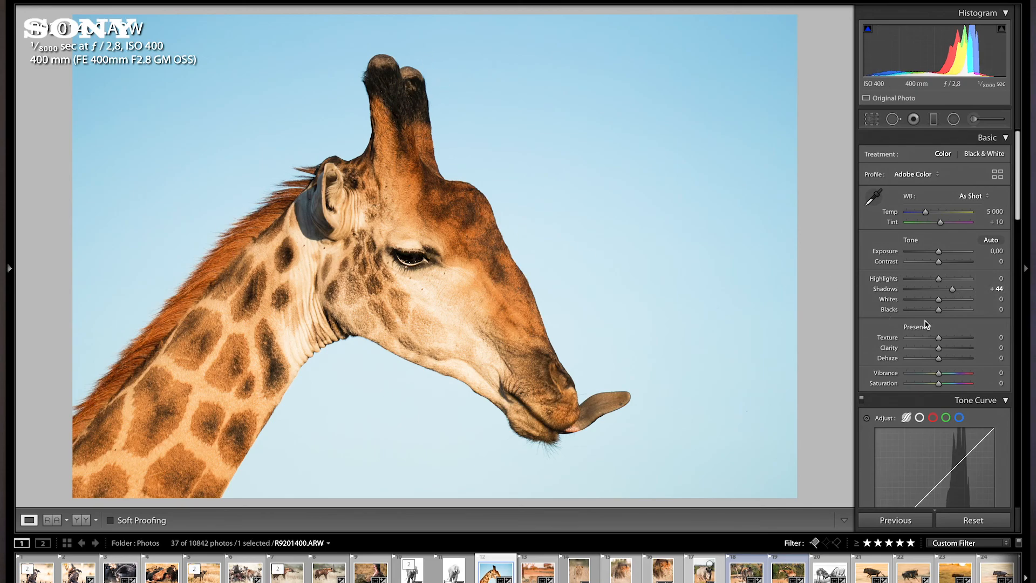
pyautogui.moveTo(939, 315); pyautogui.dragTo(936, 316)
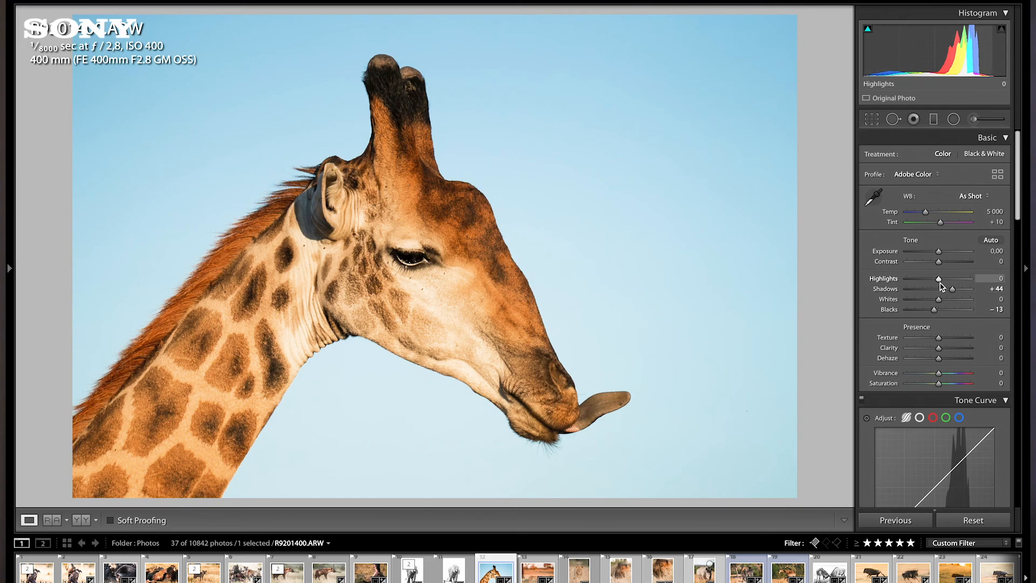
pyautogui.moveTo(939, 282); pyautogui.dragTo(926, 286)
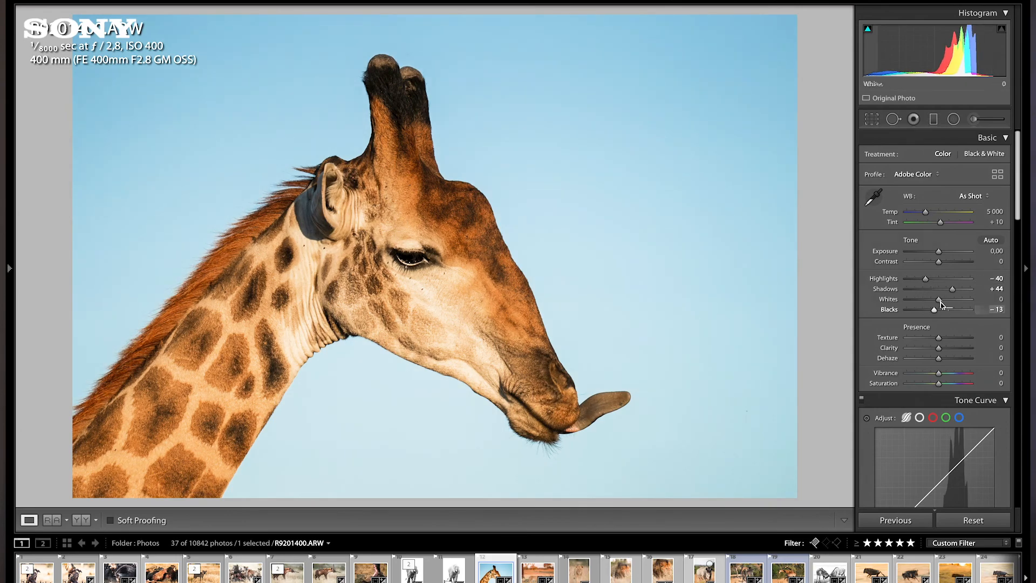
pyautogui.moveTo(939, 300); pyautogui.dragTo(948, 304)
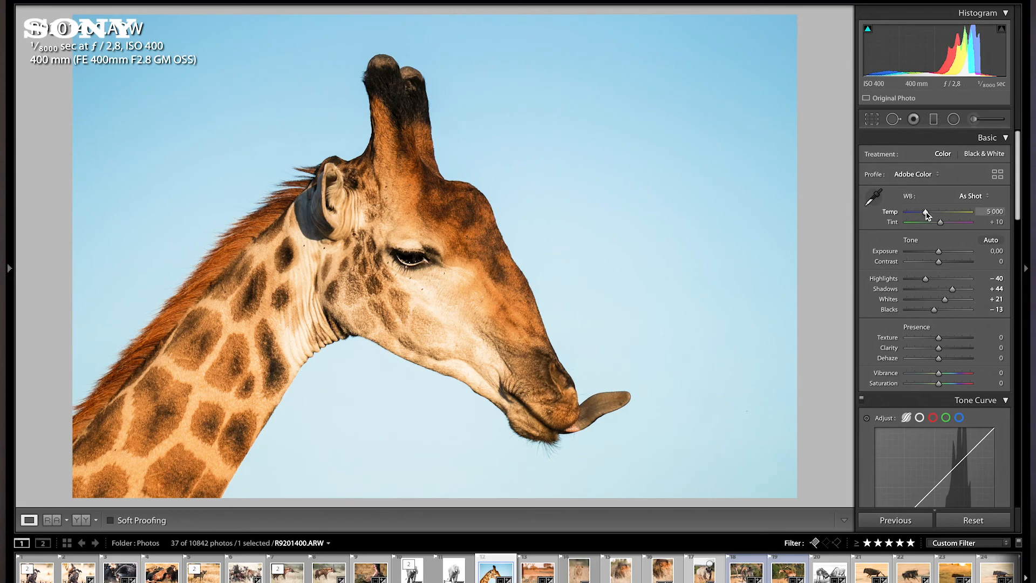
pyautogui.moveTo(926, 213); pyautogui.dragTo(924, 214)
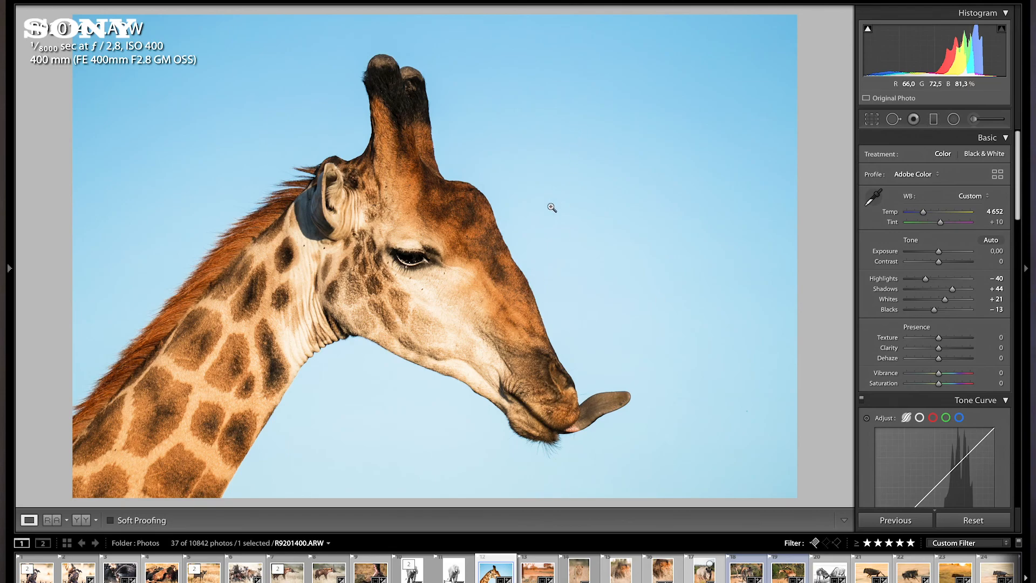
# Try a white balance sampled from the giraffe's cheek, and undo it
pyautogui.click(873, 199)
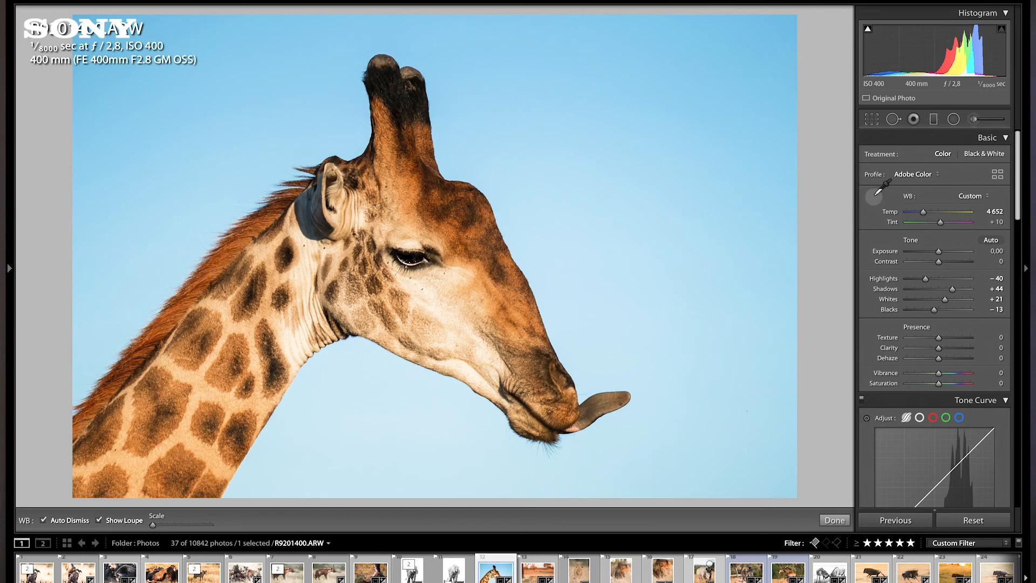
pyautogui.click(421, 298)
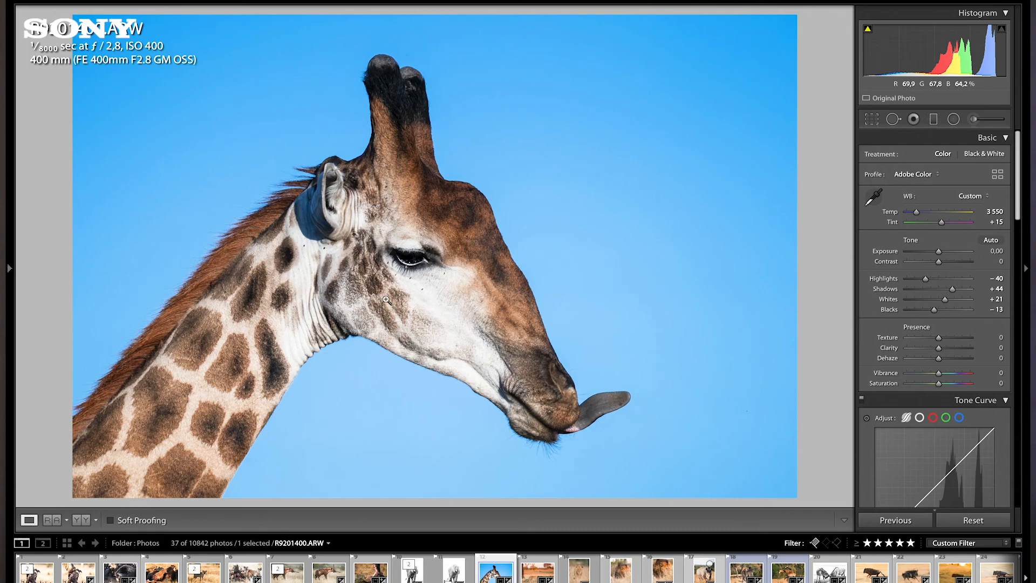
pyautogui.hotkey('ctrl', 'z')
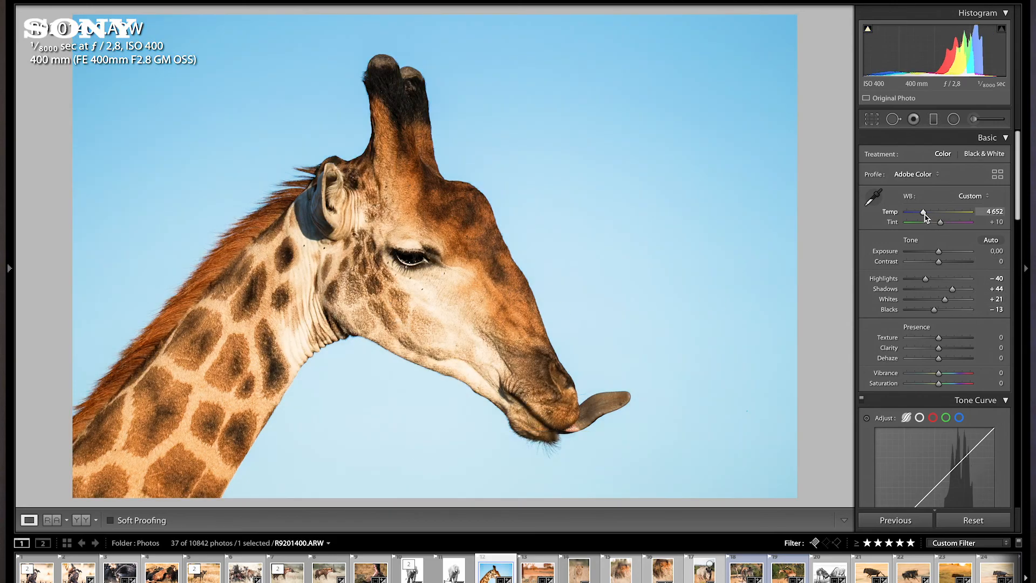
# Set the giraffe photo's Temp to 4 383, Texture to +23, Clarity to +20 and Whites to +33
pyautogui.moveTo(925, 216); pyautogui.dragTo(922, 217)
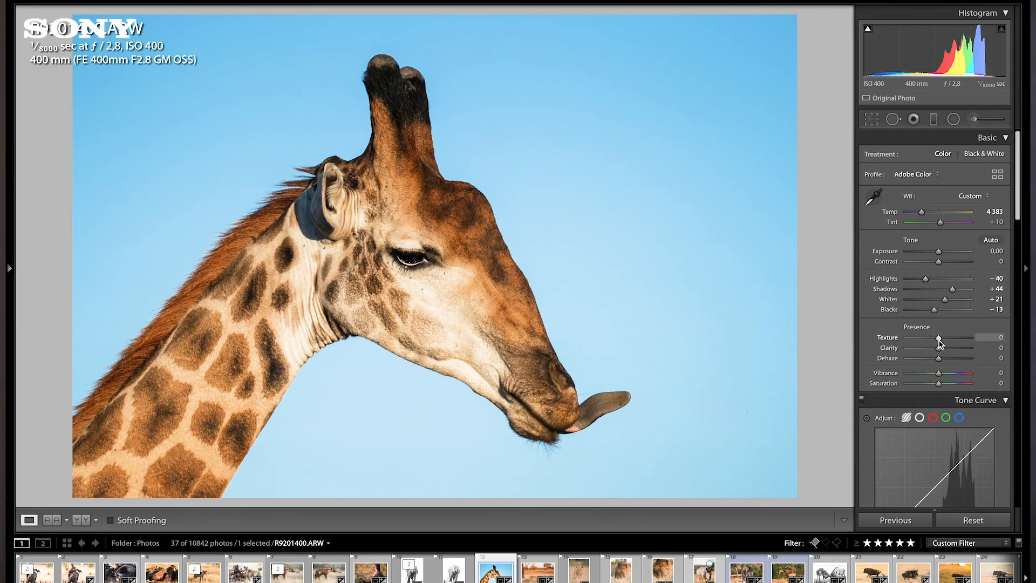
pyautogui.moveTo(939, 338); pyautogui.dragTo(945, 352)
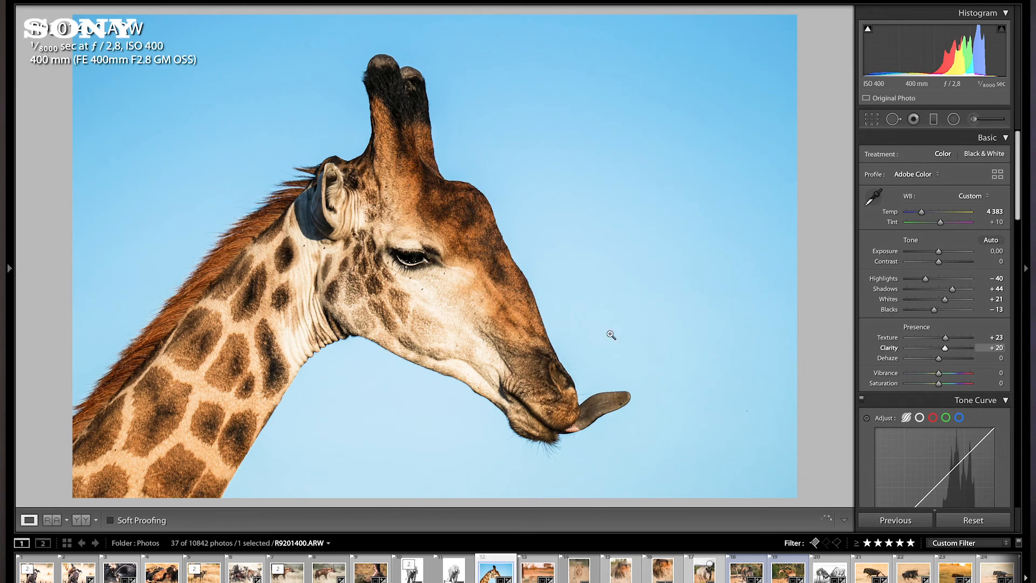
pyautogui.moveTo(944, 300); pyautogui.dragTo(949, 302)
# Try the giraffe photo's Blue hue at +100 in HSL, and return it to 0
pyautogui.scroll(-3, 944, 330)
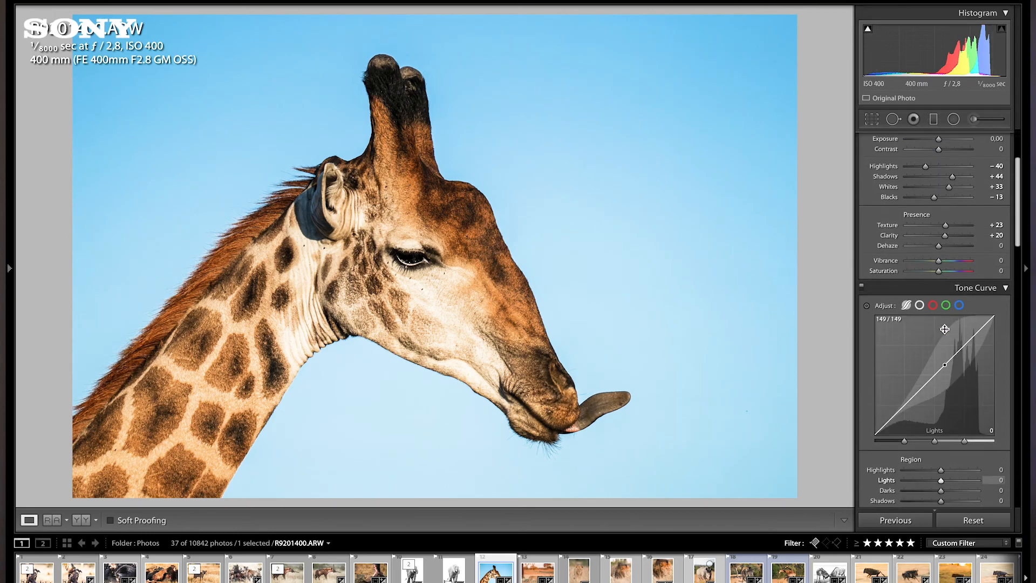
pyautogui.scroll(-10, 944, 330)
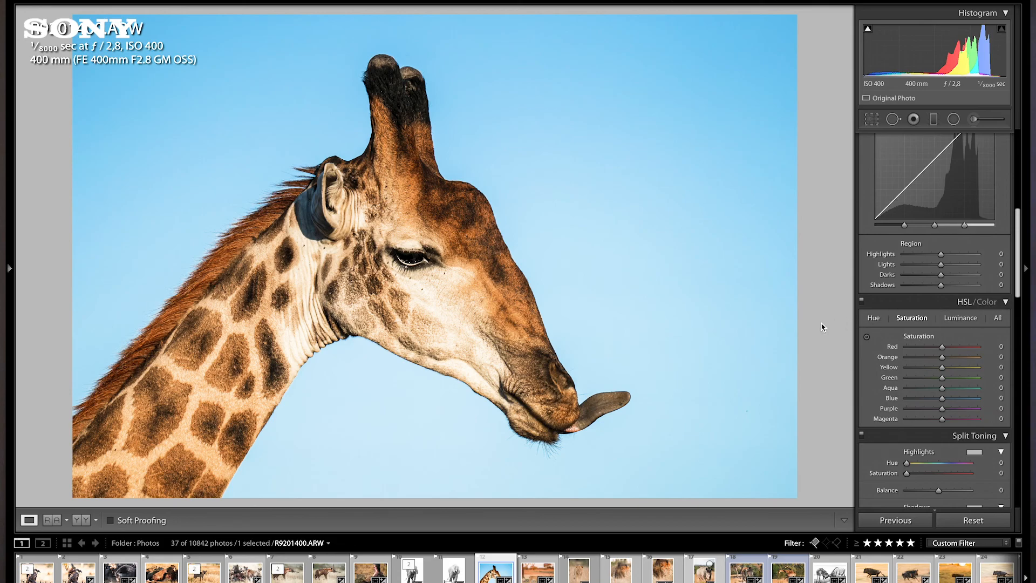
pyautogui.click(873, 318)
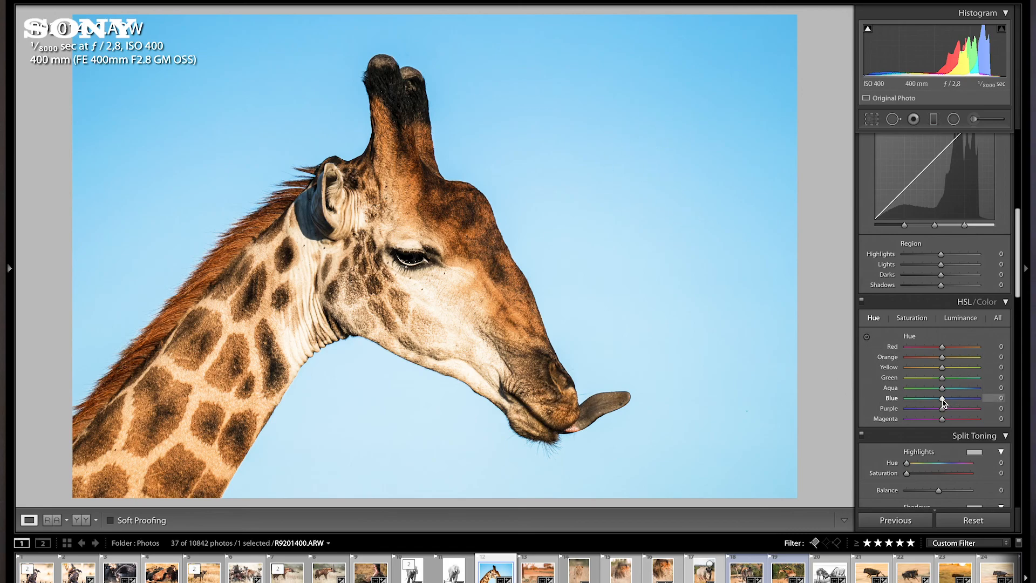
pyautogui.moveTo(943, 400); pyautogui.dragTo(1005, 406)
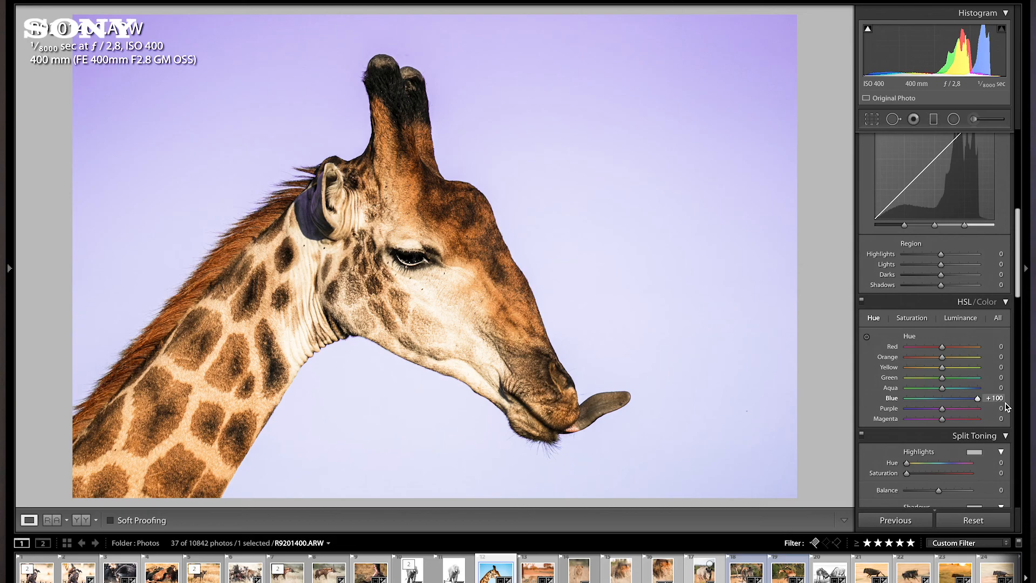
pyautogui.moveTo(1005, 406); pyautogui.dragTo(944, 402)
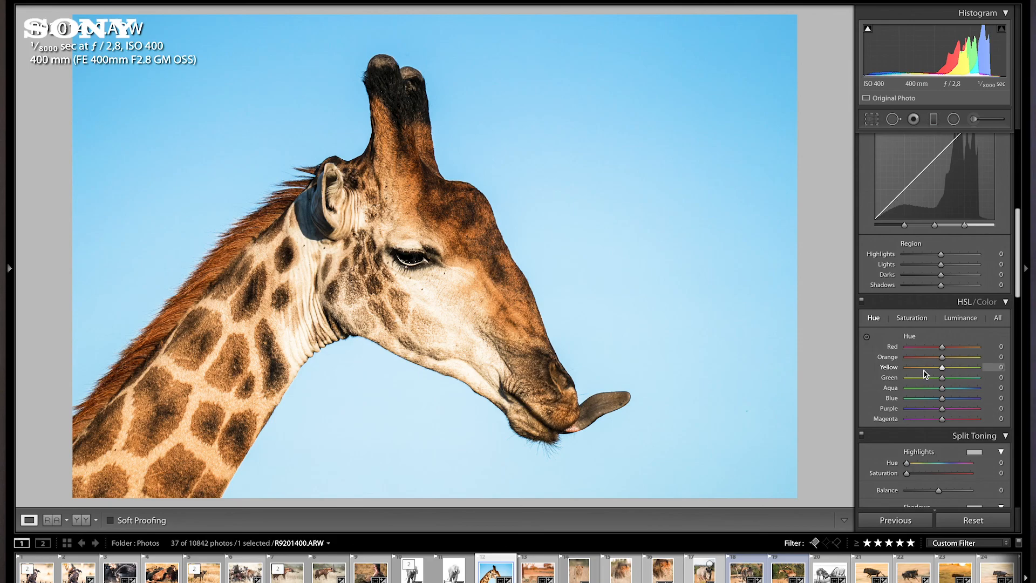
# Try the Blue saturation at +100 and −100 on the giraffe's sky, and bring it back to near neutral
pyautogui.click(925, 319)
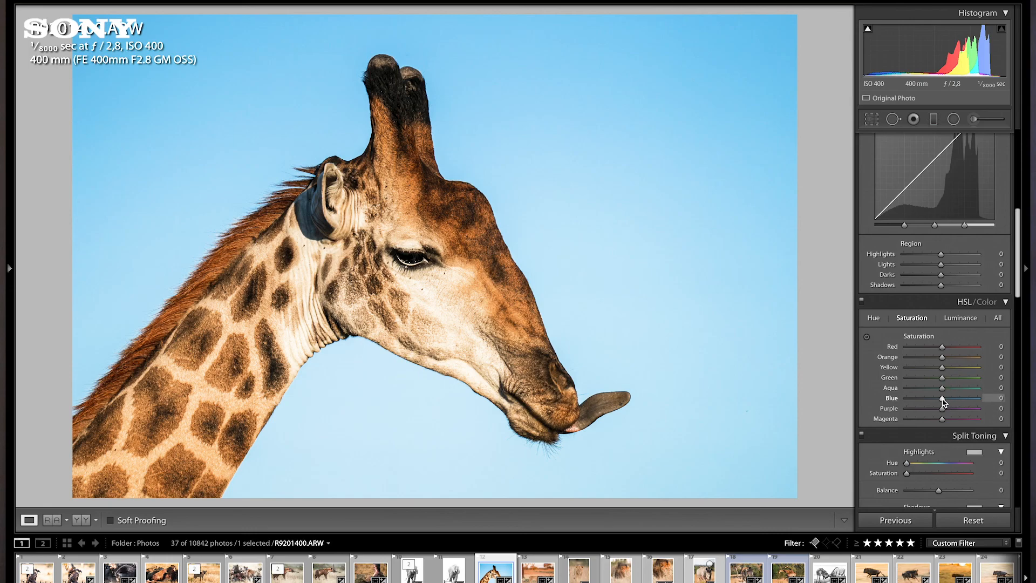
pyautogui.moveTo(944, 402); pyautogui.dragTo(1004, 402)
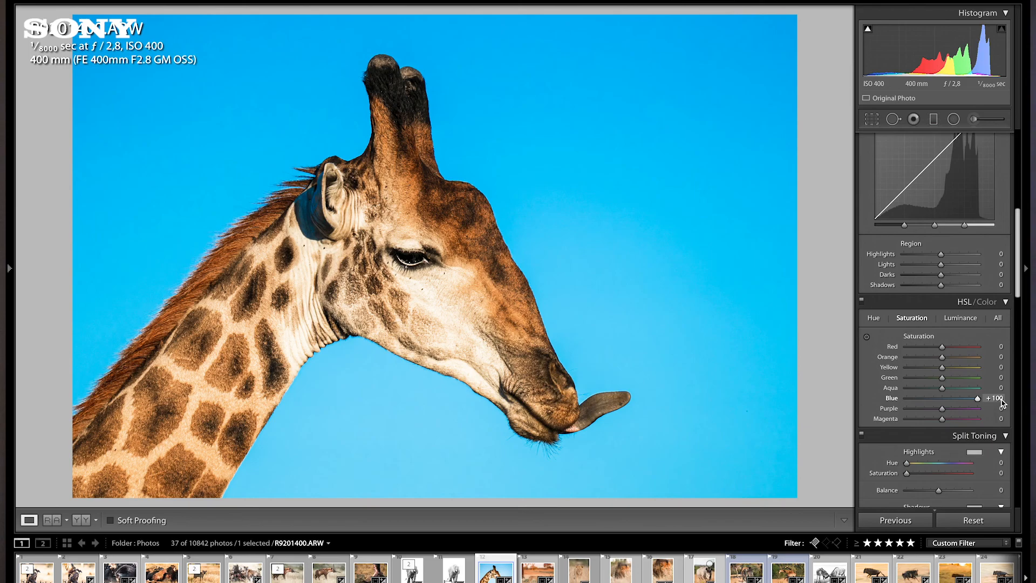
pyautogui.moveTo(969, 400); pyautogui.dragTo(822, 400)
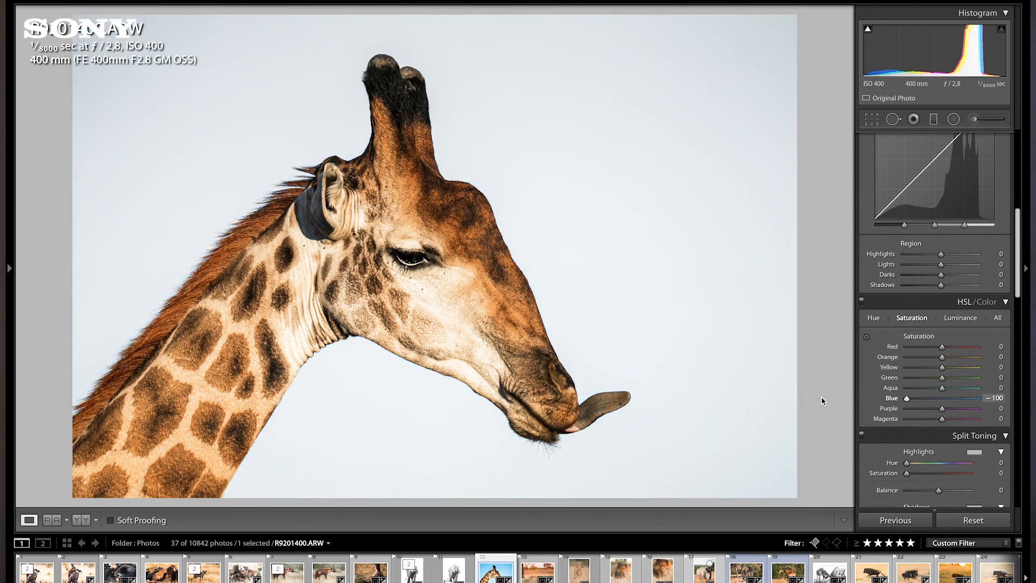
pyautogui.moveTo(995, 398); pyautogui.dragTo(942, 406)
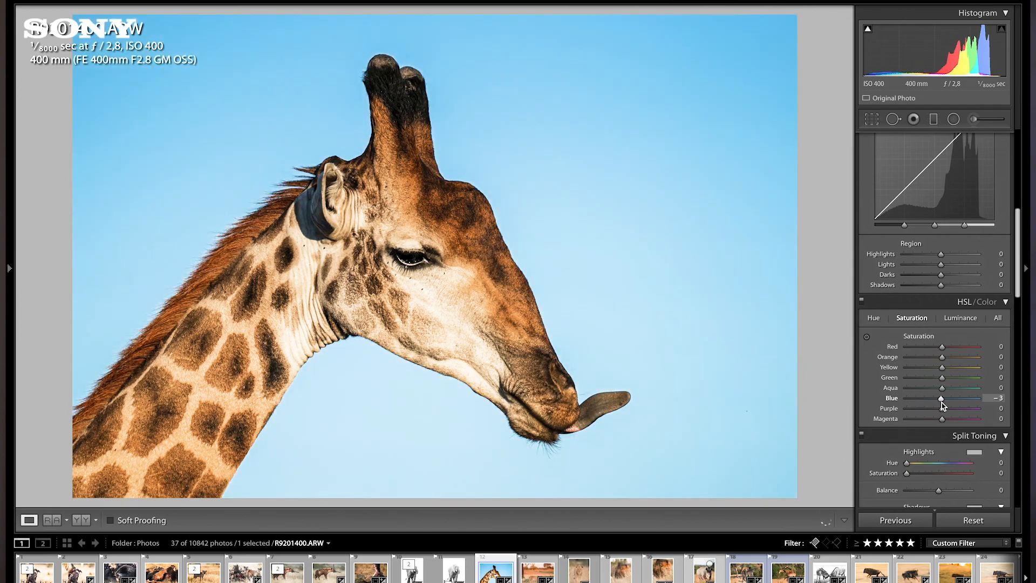
# Try targeted Luminance adjustments of Aqua −5 and Blue −21 on the sky and Orange +48 on the giraffe, and reset them all
pyautogui.click(961, 317)
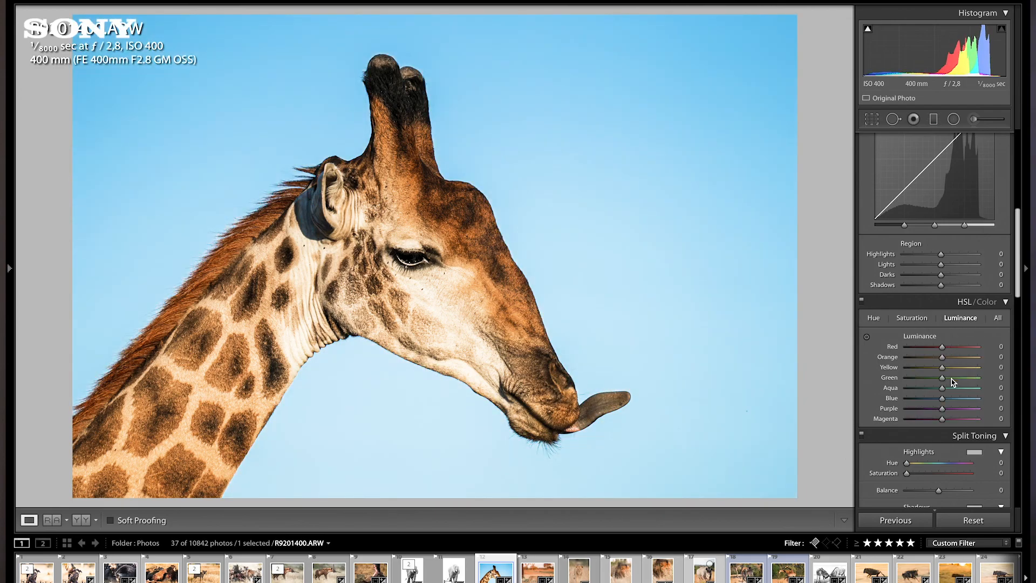
pyautogui.moveTo(943, 402)
pyautogui.mouseDown()
pyautogui.moveTo(847, 407)
pyautogui.moveTo(1030, 406)
pyautogui.moveTo(942, 407)
pyautogui.mouseUp()
pyautogui.click(867, 338)
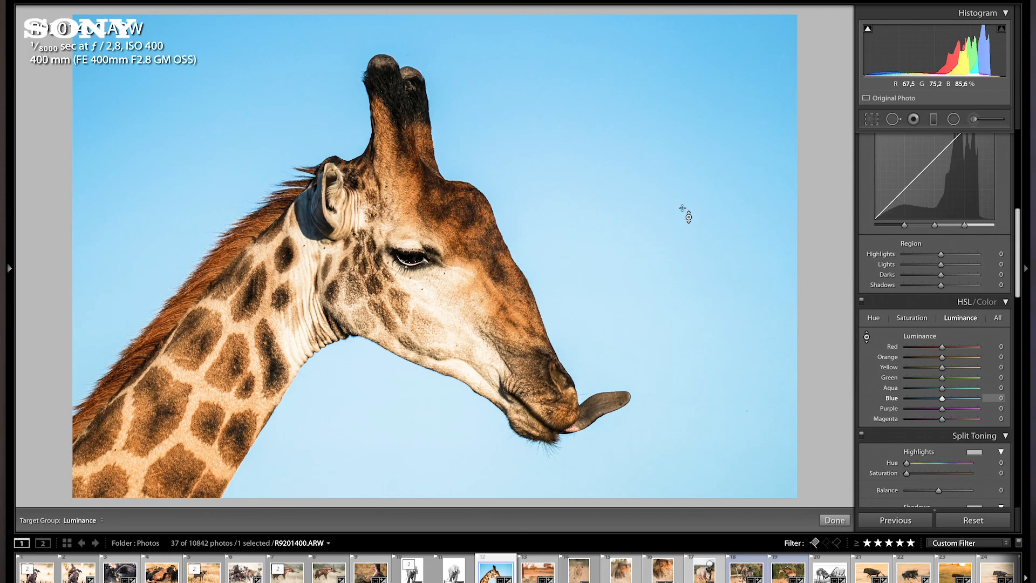
pyautogui.moveTo(688, 217)
pyautogui.mouseDown()
pyautogui.moveTo(688, 248)
pyautogui.moveTo(685, 211)
pyautogui.mouseUp()
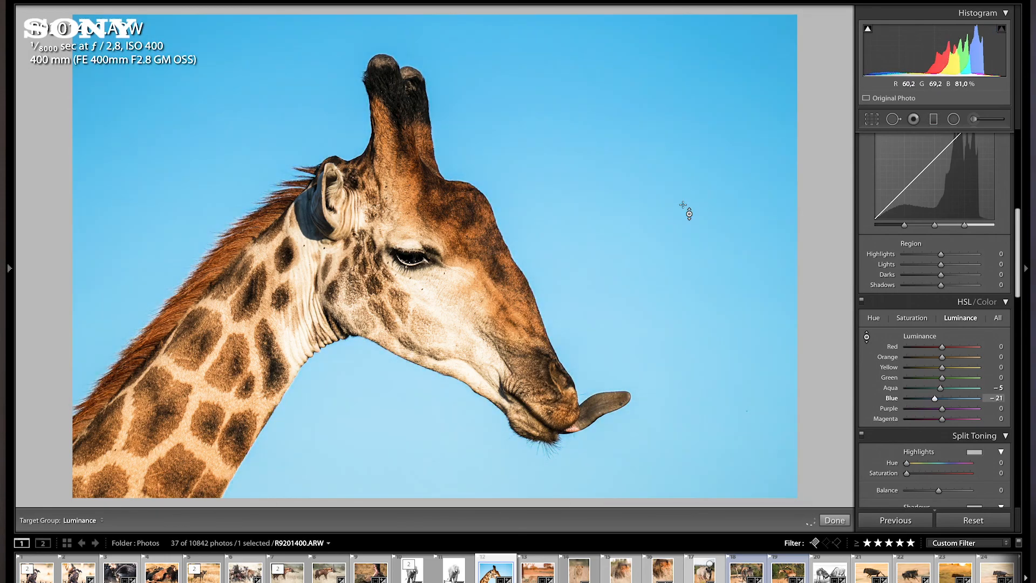
pyautogui.moveTo(472, 243)
pyautogui.mouseDown()
pyautogui.moveTo(472, 302)
pyautogui.moveTo(472, 216)
pyautogui.moveTo(472, 243)
pyautogui.moveTo(472, 218)
pyautogui.moveTo(473, 232)
pyautogui.mouseUp()
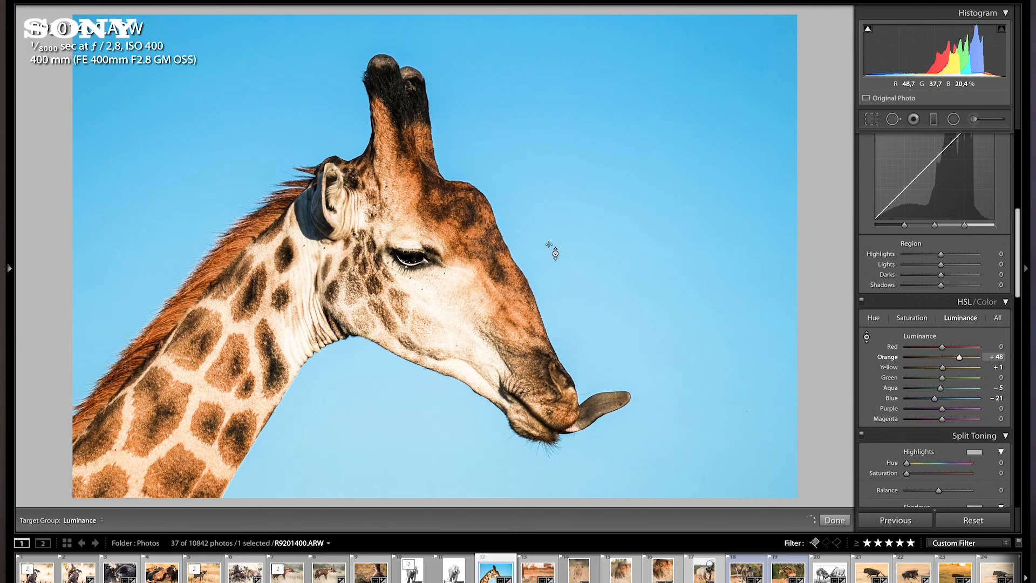
pyautogui.doubleClick(925, 339)
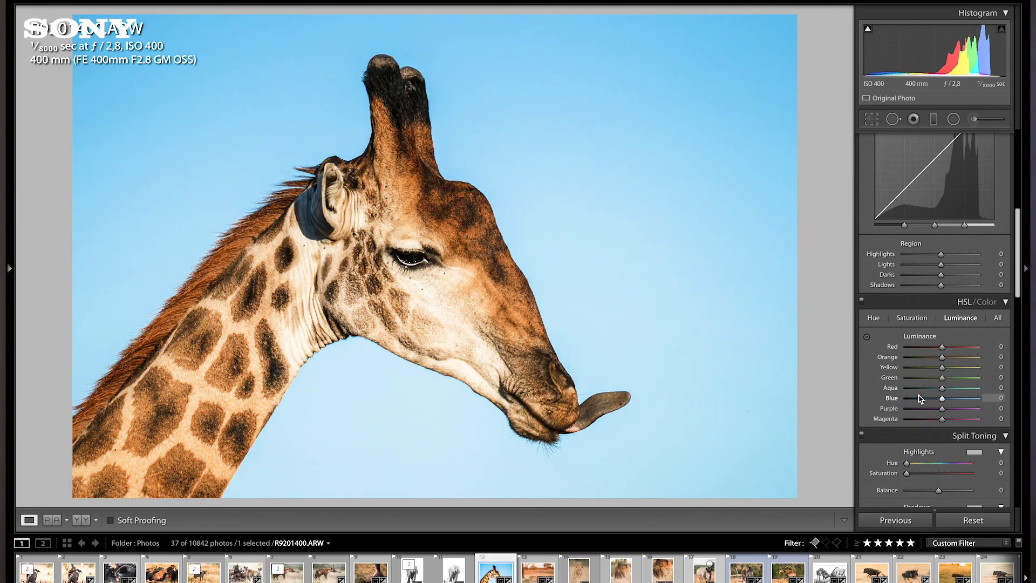
# Darken the giraffe's sky with a targeted Luminance adjustment to Aqua −8 and Blue −35, and compare before and after
pyautogui.click(867, 339)
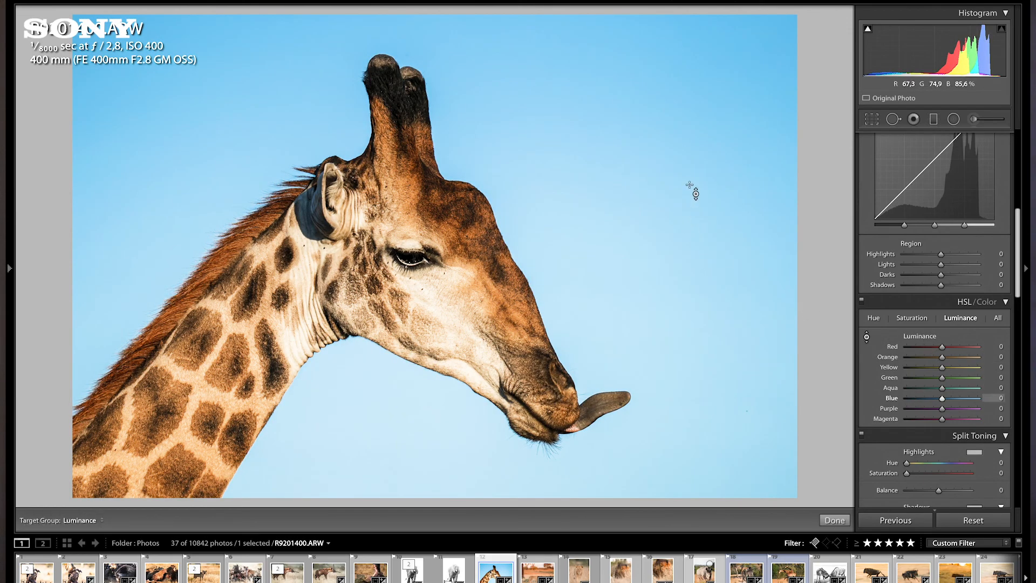
pyautogui.moveTo(689, 190); pyautogui.dragTo(689, 209)
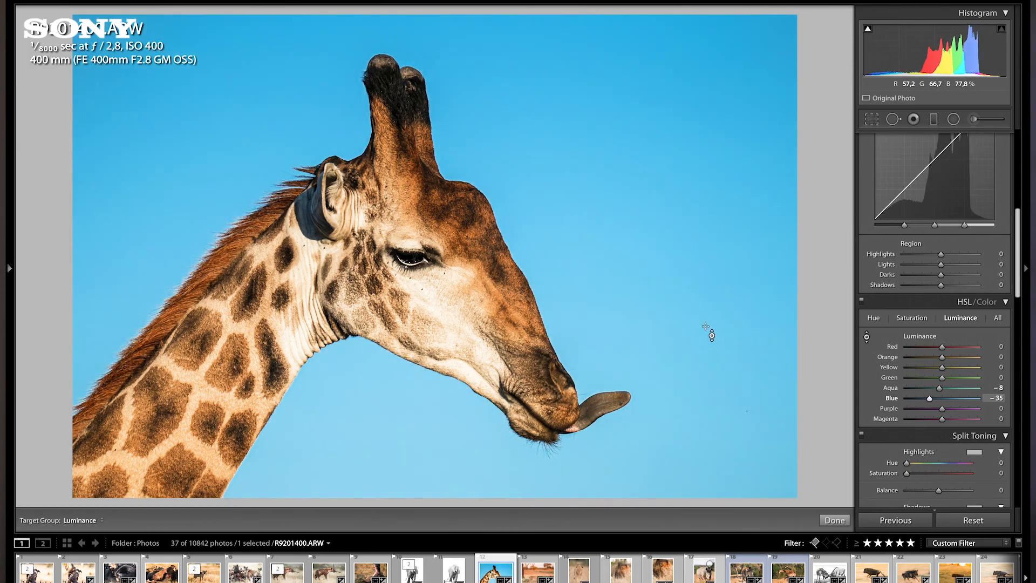
pyautogui.press('y')
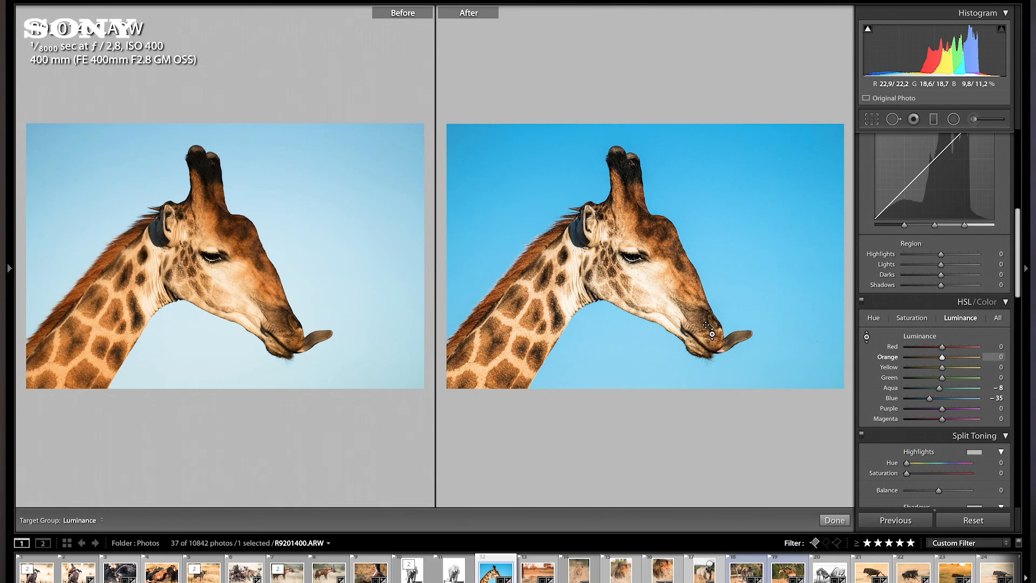
# Return to the Library grid and clear the flag and five-star filters to show all photos
pyautogui.press('e')
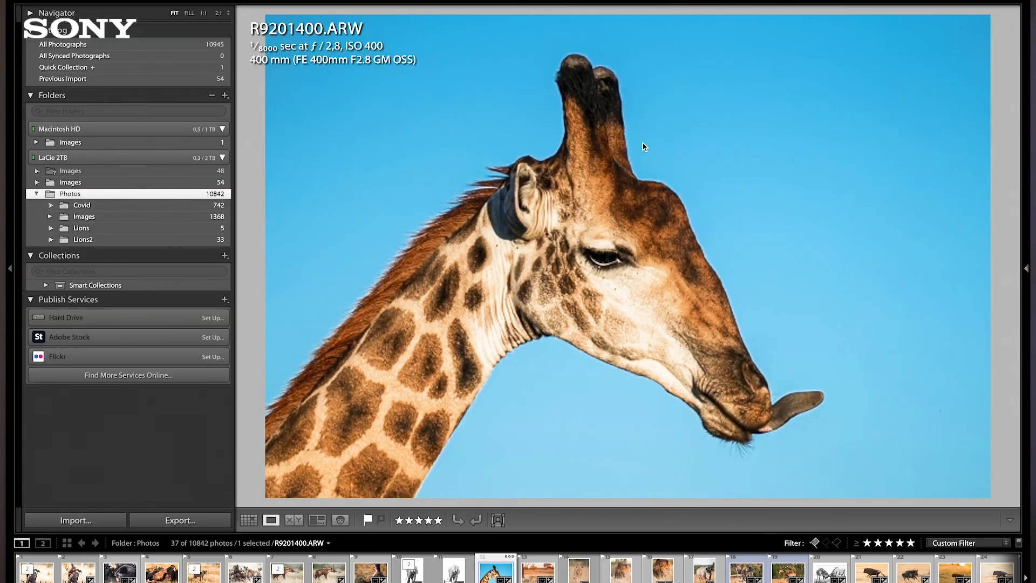
pyautogui.press('g')
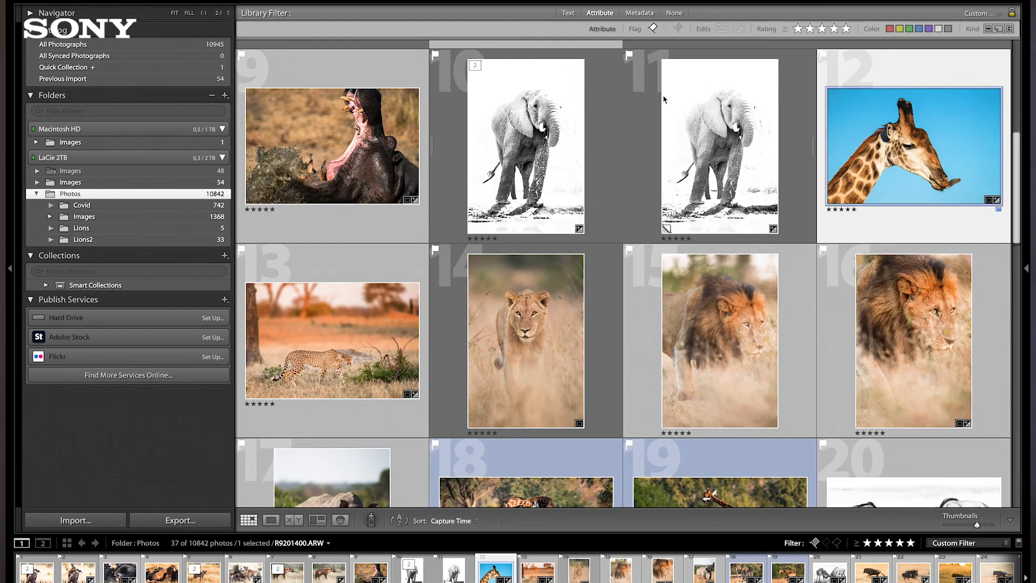
pyautogui.click(652, 29)
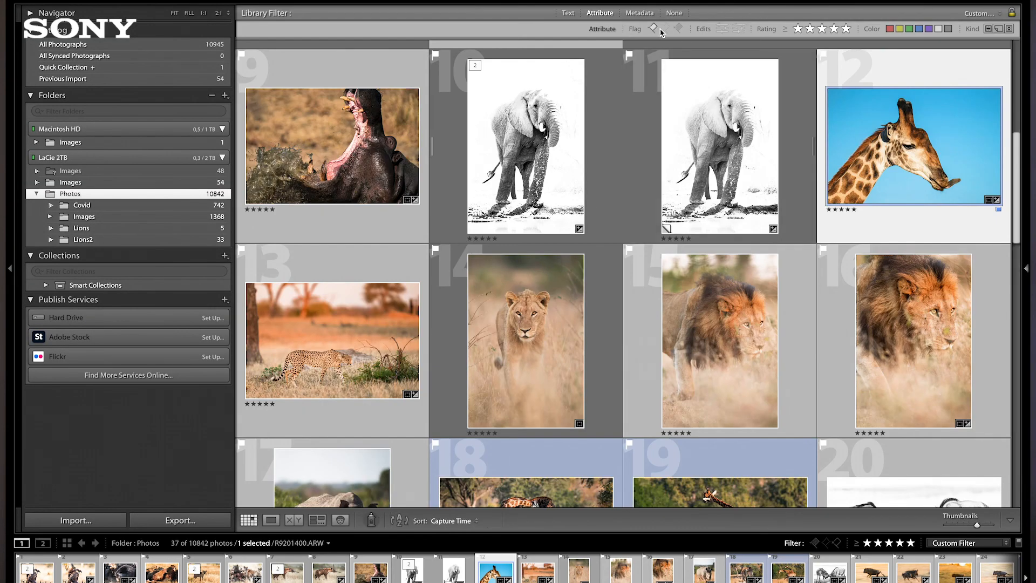
pyautogui.click(846, 30)
pyautogui.press('super+l')
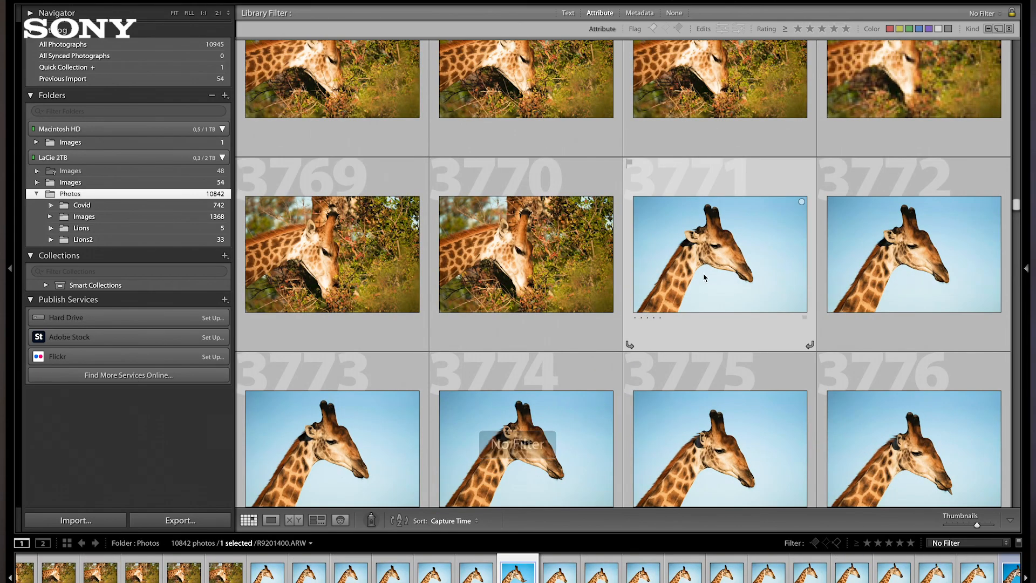
# Compare the edited giraffe photo with the unedited frames of its series in the grid, and open it in the single-photo view
pyautogui.scroll(-3, 750, 329)
pyautogui.scroll(-5, 751, 331)
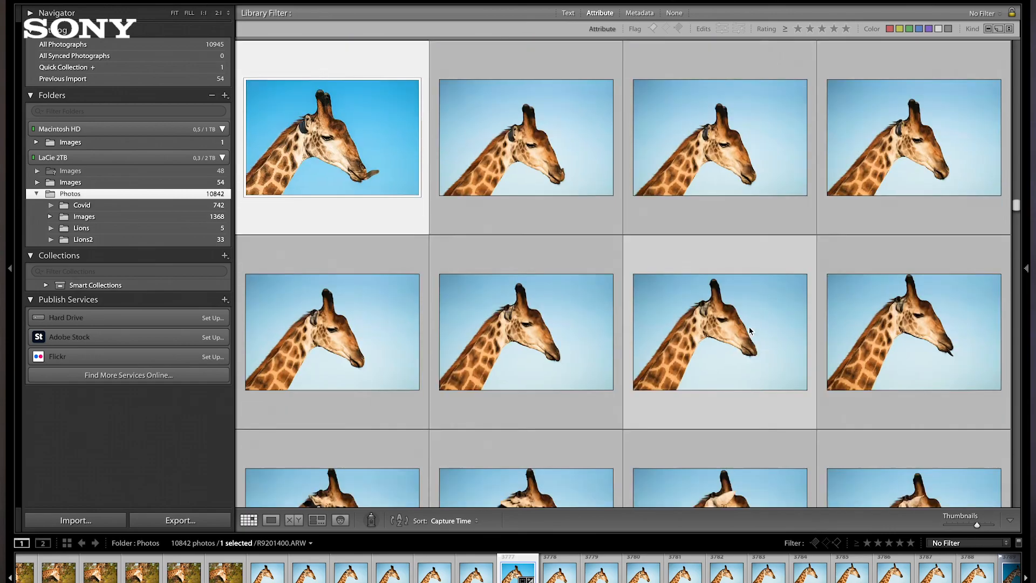
pyautogui.scroll(5, 750, 331)
pyautogui.scroll(-3, 749, 330)
pyautogui.scroll(-6, 749, 331)
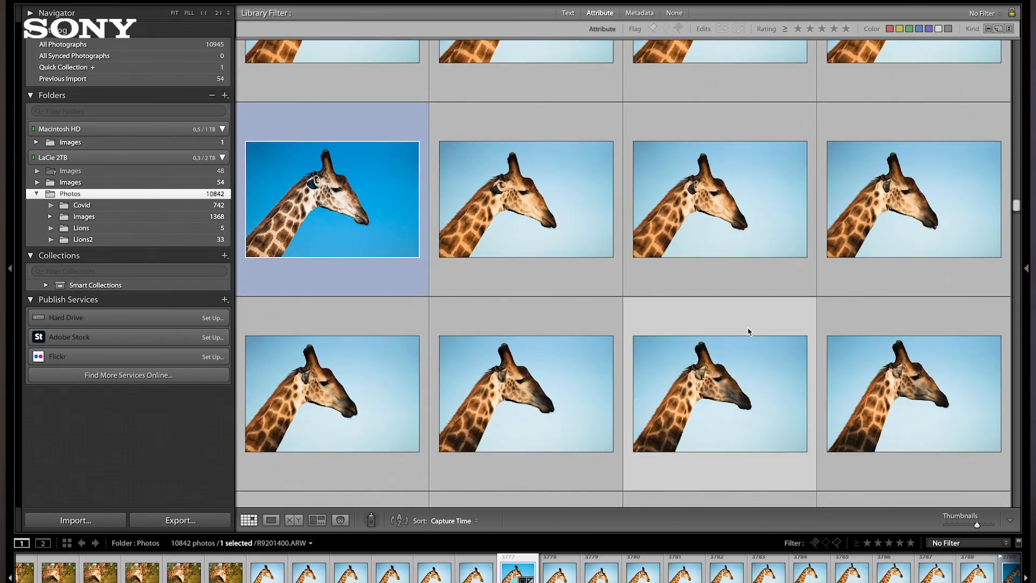
pyautogui.scroll(13, 748, 331)
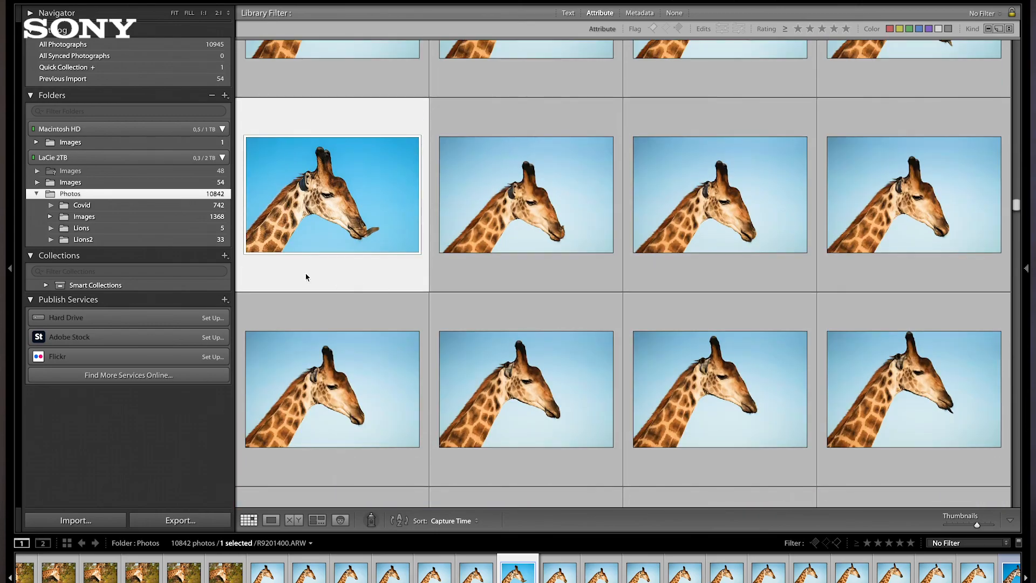
pyautogui.doubleClick(342, 199)
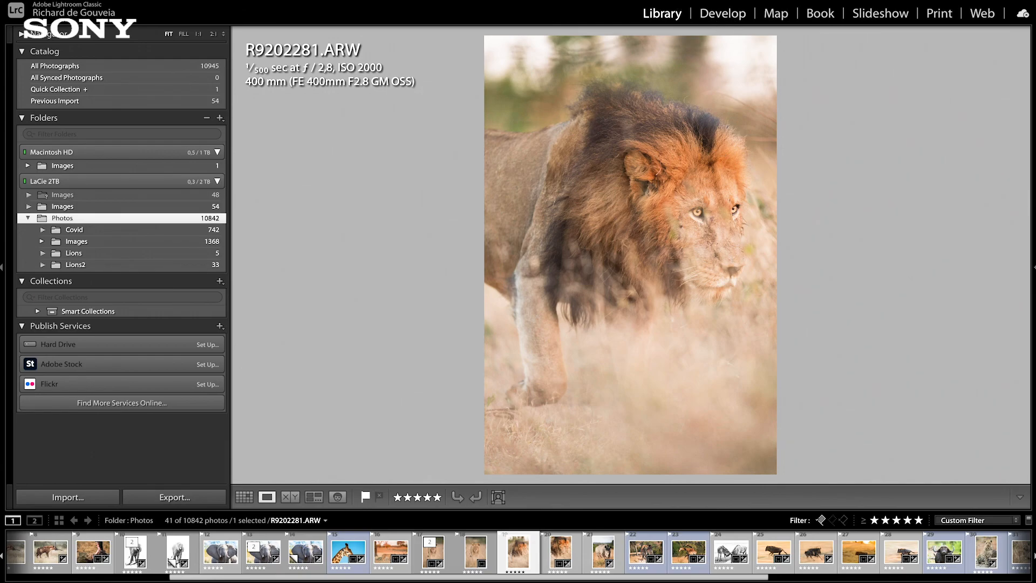
# Open the lion photo R9202282.ARW in Develop as a single view and examine its crop against the full frame
pyautogui.press('Right')
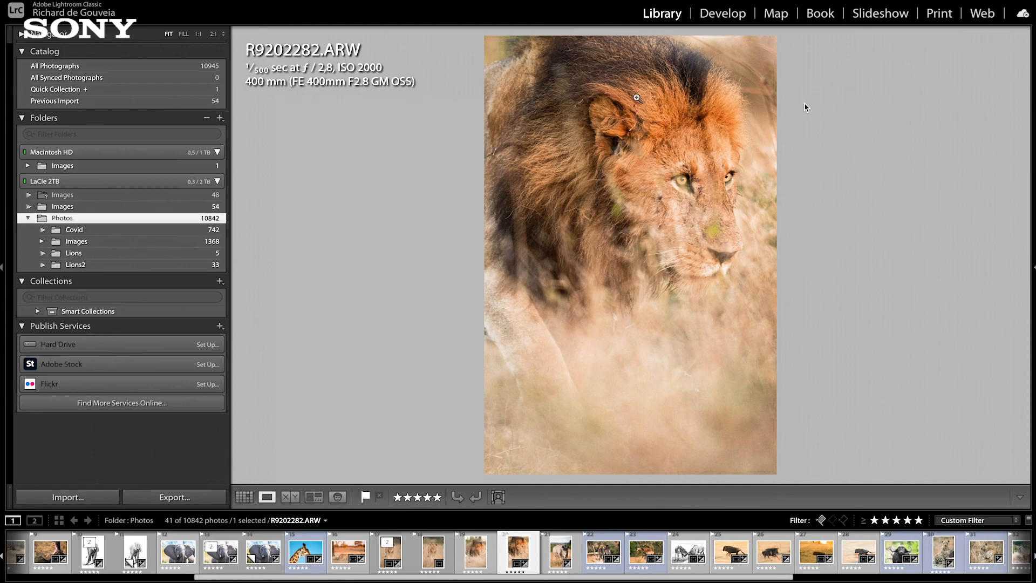
pyautogui.click(737, 17)
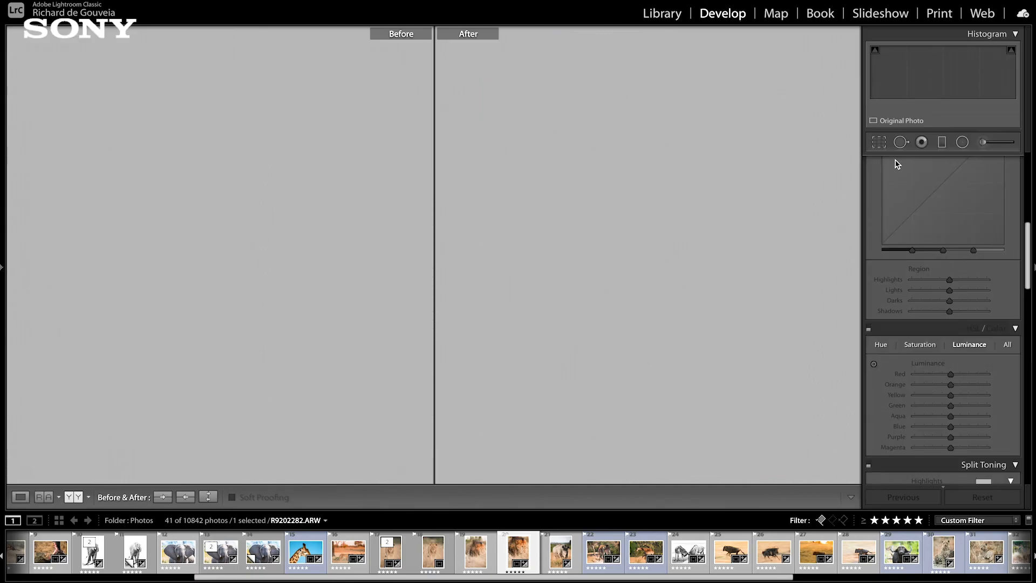
pyautogui.press('y')
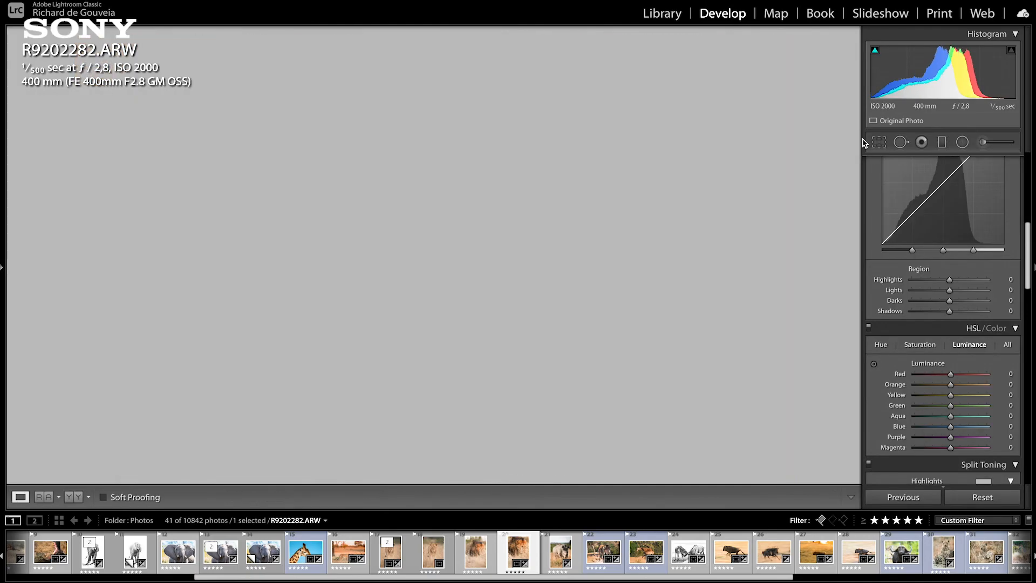
pyautogui.click(883, 146)
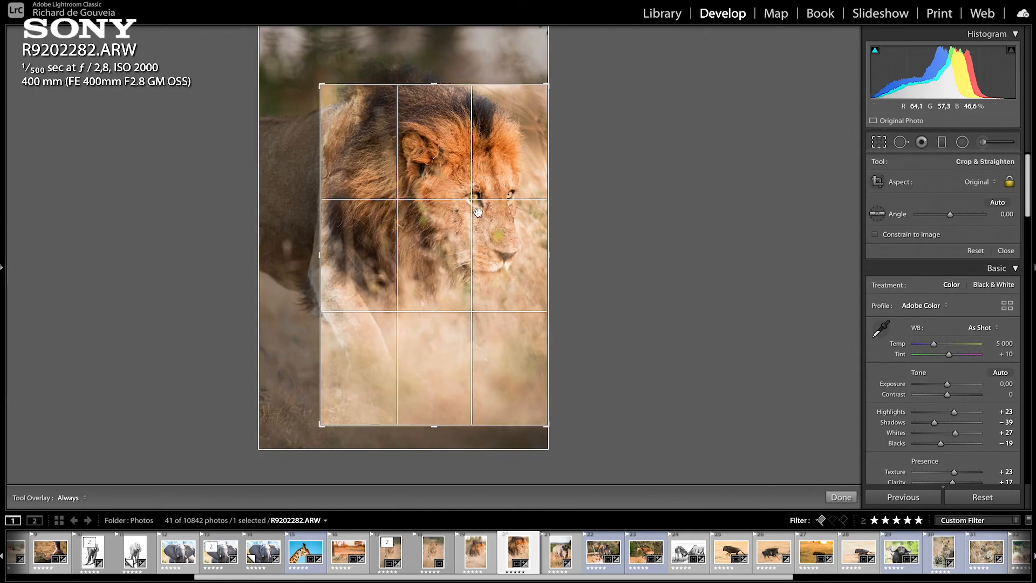
pyautogui.press('r')
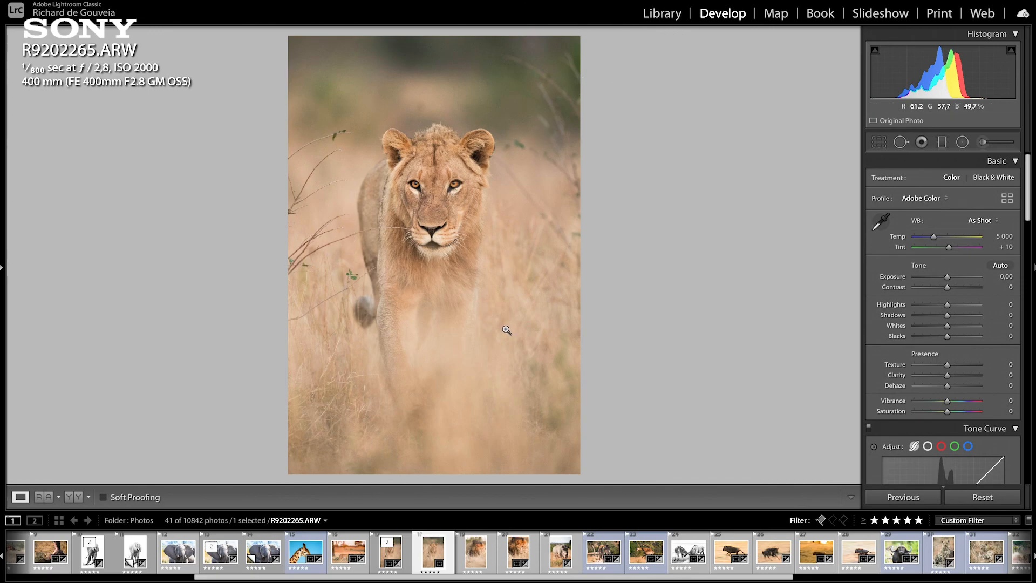
# Open the elephant virtual copy R9200826.ARW Copy 1 and examine its HSL Luminance settings
pyautogui.click(389, 558)
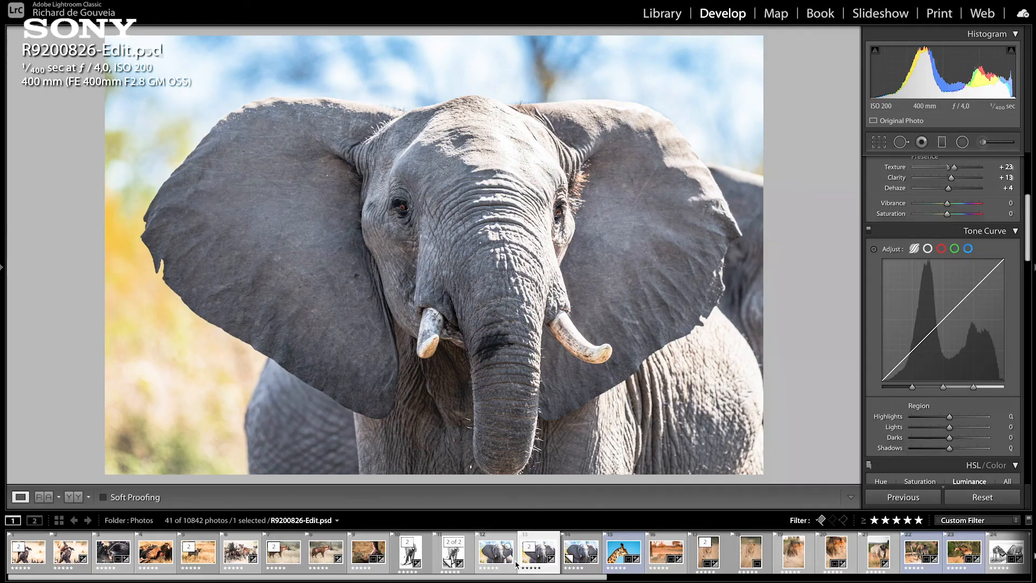
pyautogui.click(517, 564)
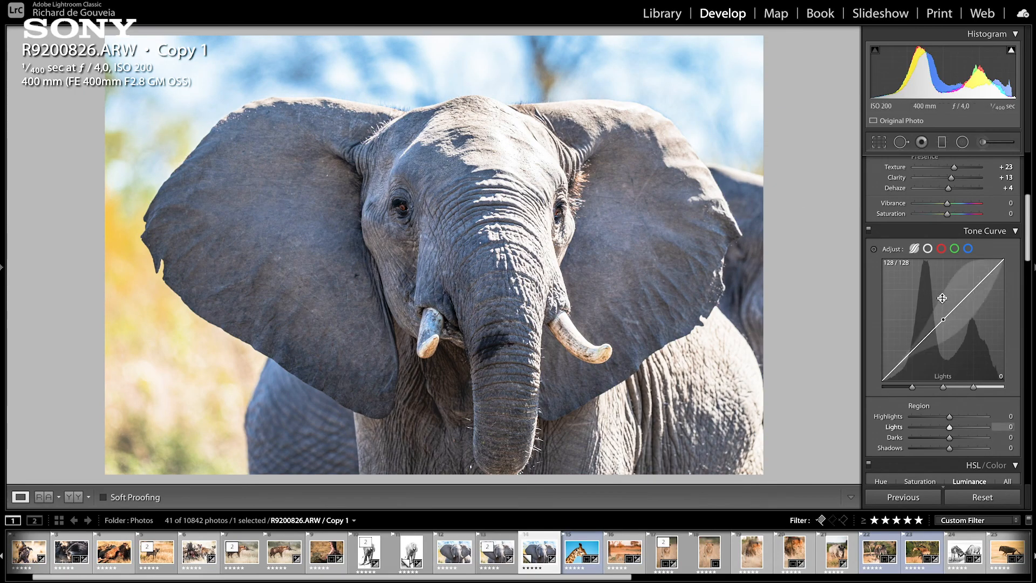
pyautogui.scroll(-5, 942, 324)
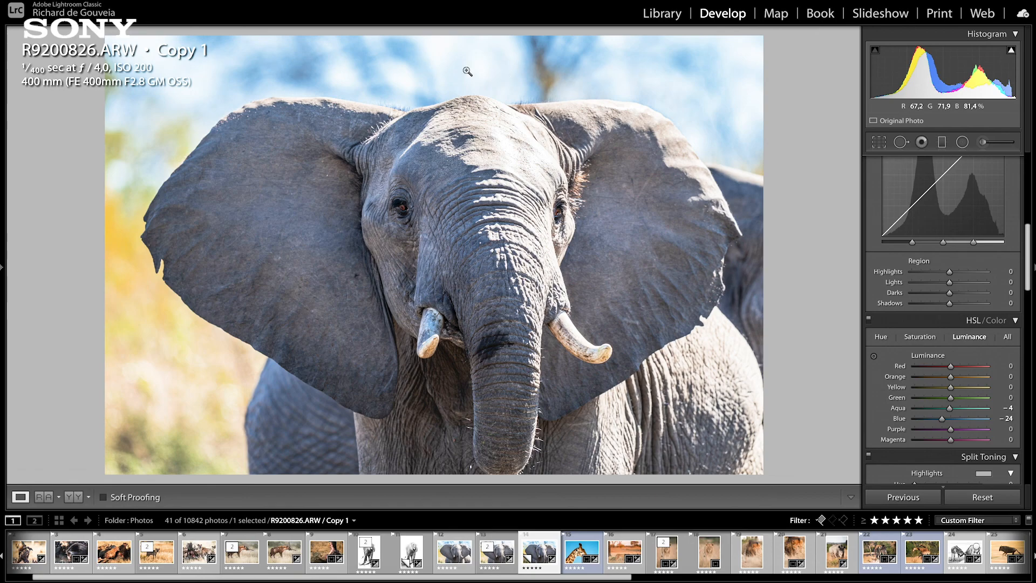
# Compare the elephant's skin and sky up close in the blue-sky virtual copy and in the original R9200826.ARW
pyautogui.scroll(10, 966, 282)
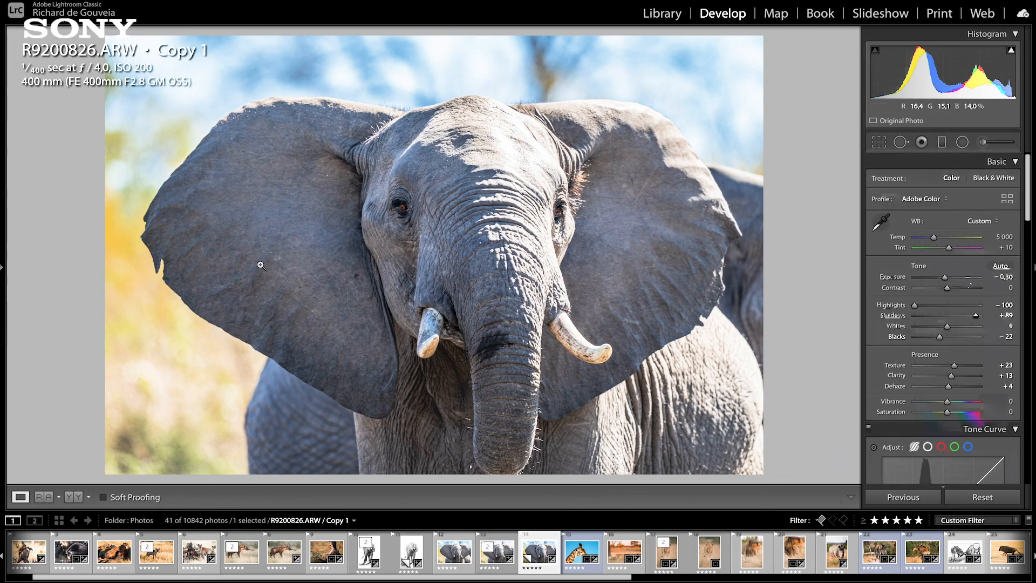
pyautogui.click(354, 300)
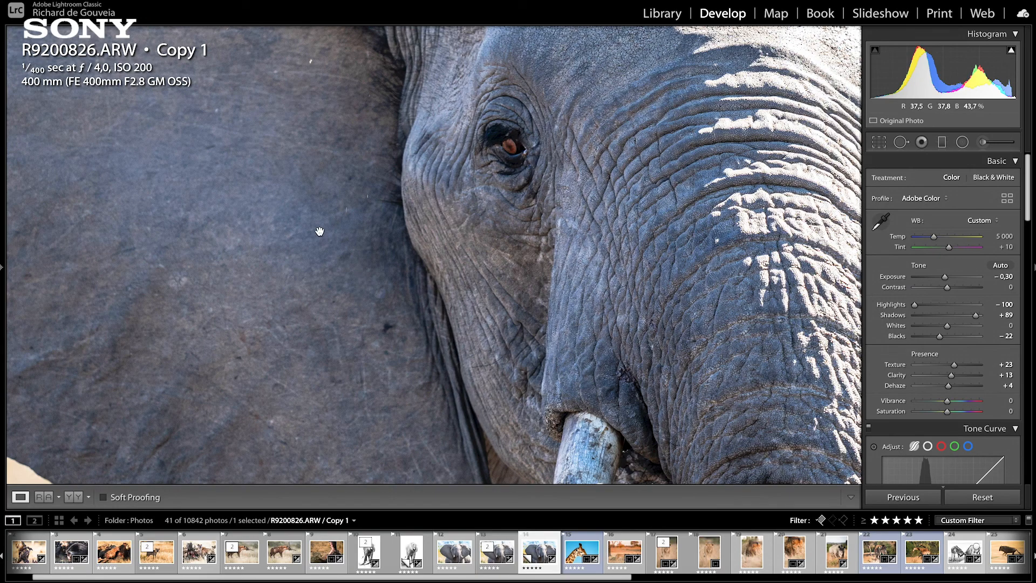
pyautogui.click(298, 276)
pyautogui.press('Left')
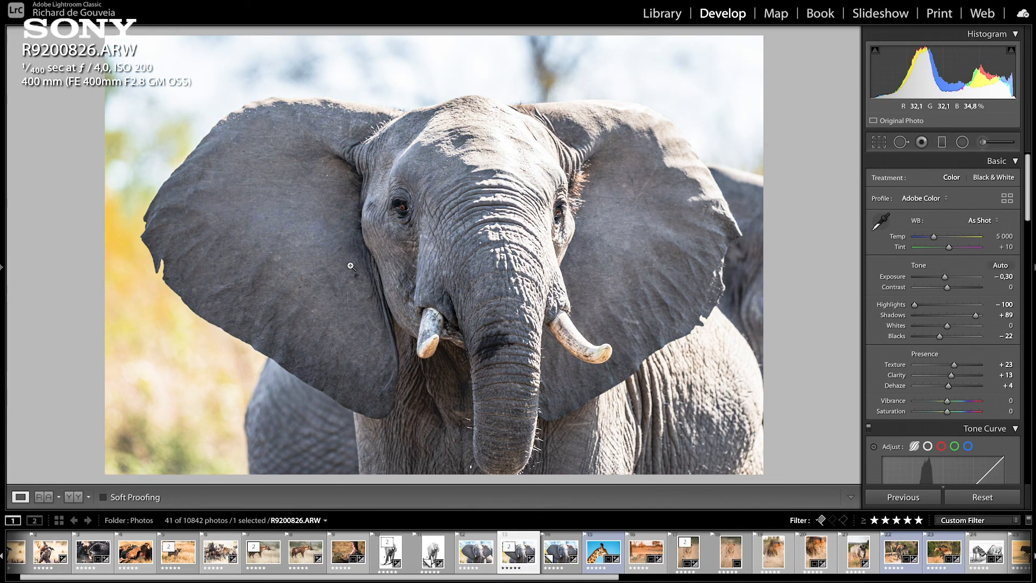
pyautogui.click(428, 247)
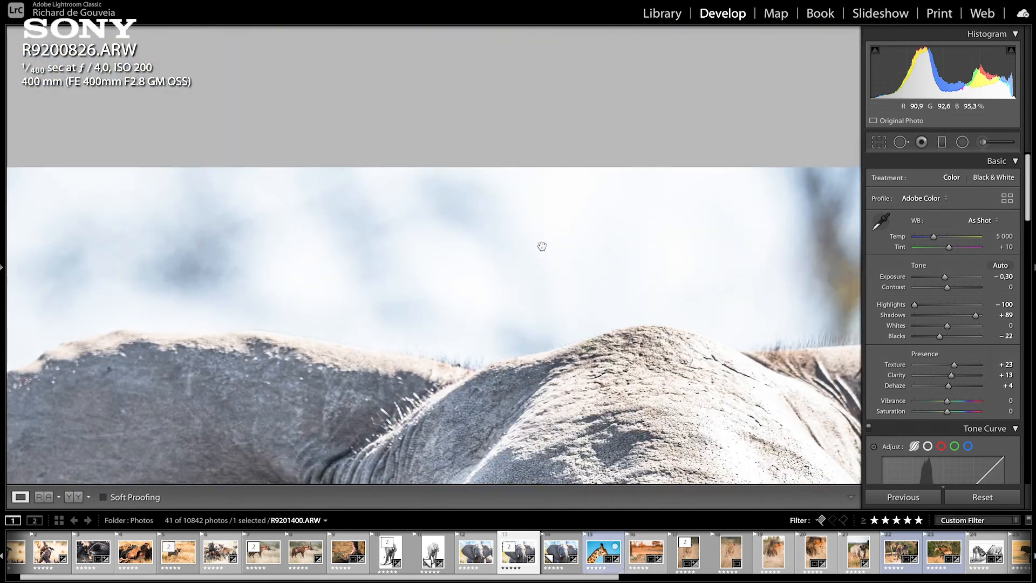
pyautogui.click(575, 329)
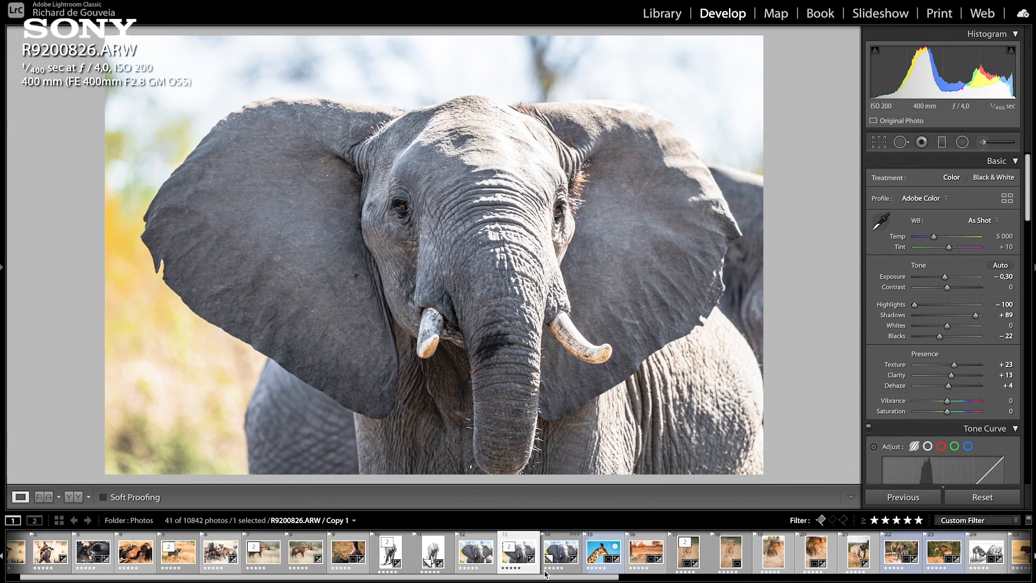
# Select the original elephant photo together with its virtual copy and open both as layers in Photoshop
pyautogui.keyDown('super'); pyautogui.click(559, 559); pyautogui.keyUp('super')
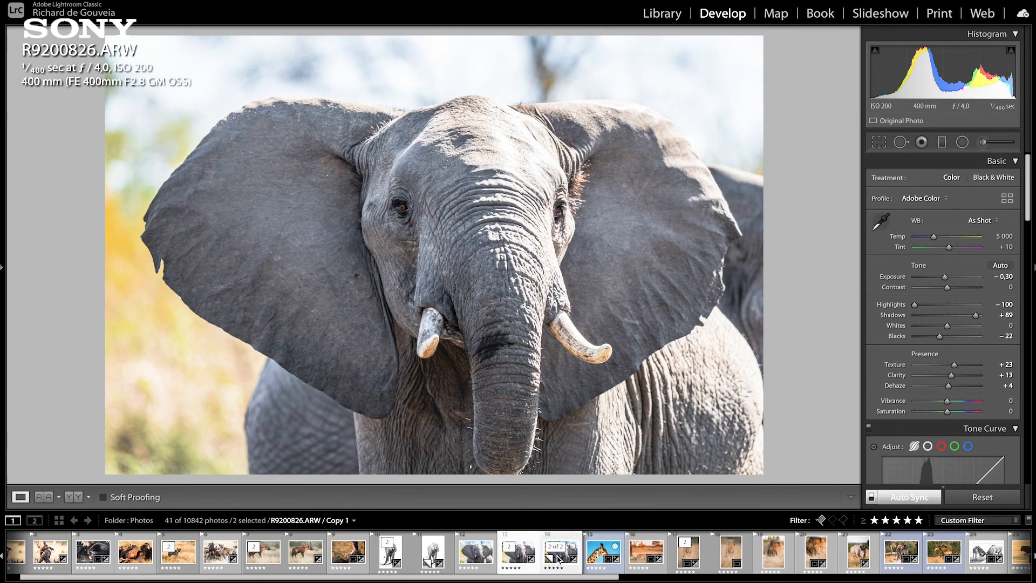
pyautogui.rightClick(588, 167)
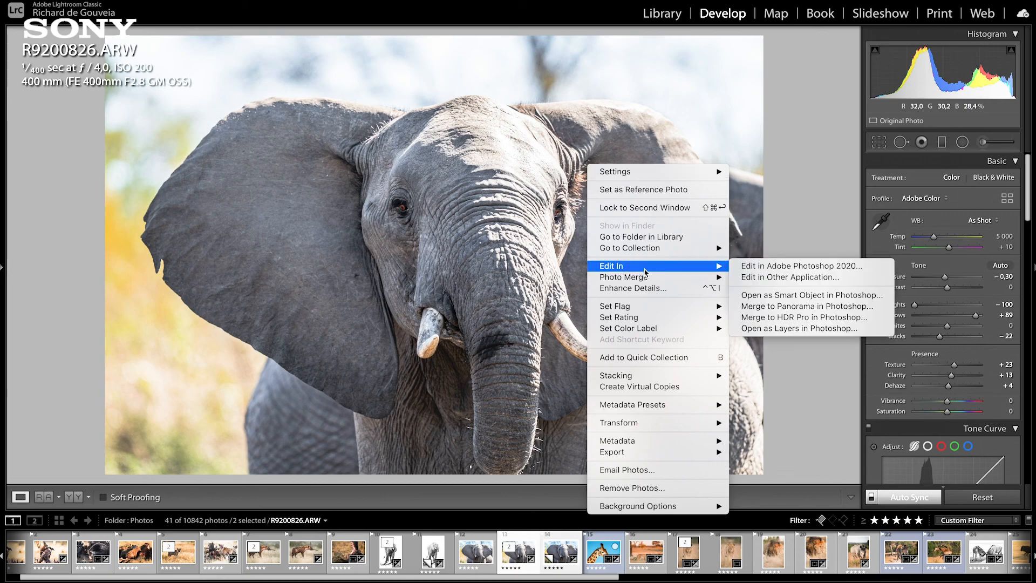
pyautogui.moveTo(701, 268)
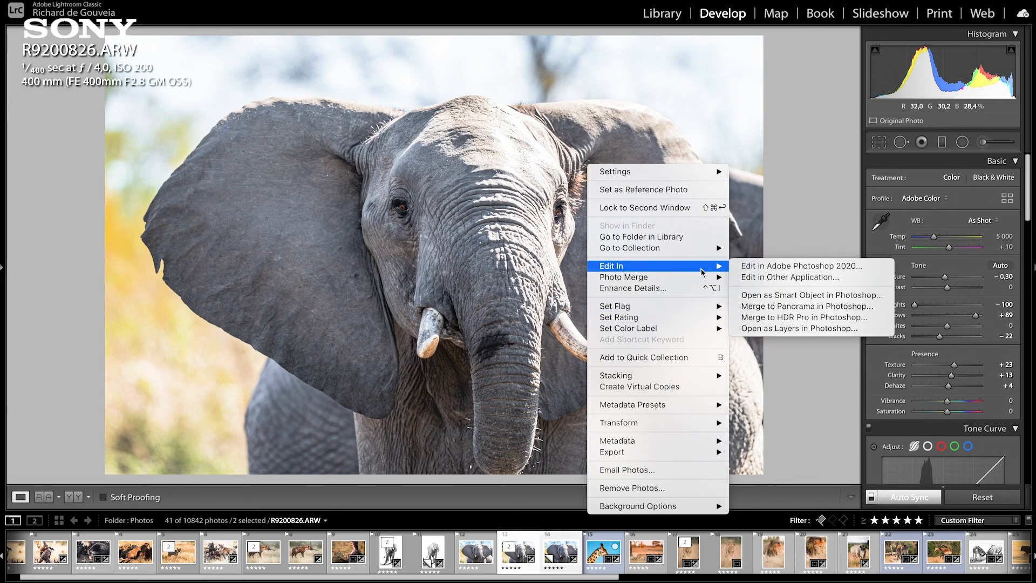
pyautogui.click(799, 328)
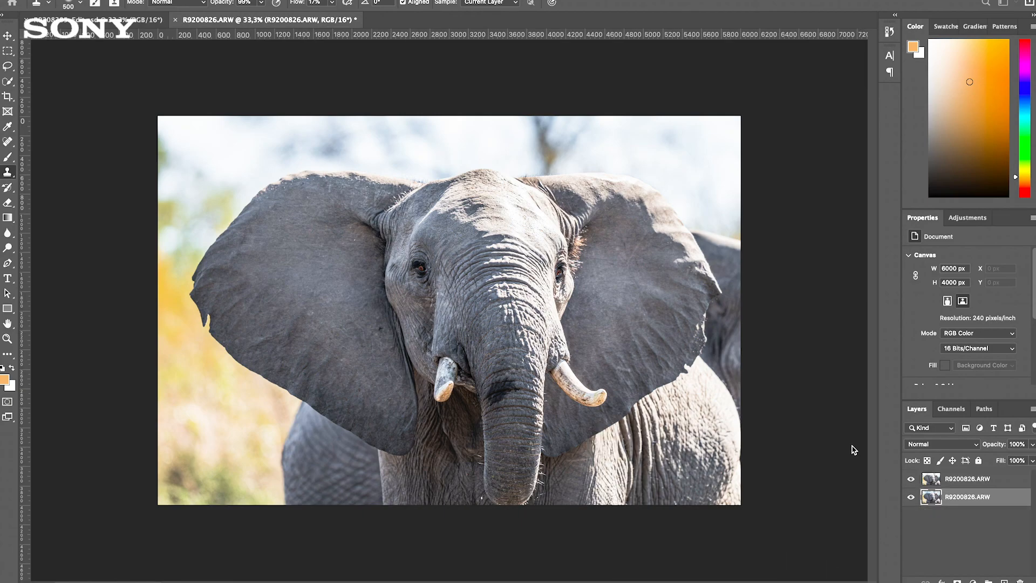
# Put the blue-sky version on top, add a layer mask to it, and paint the elephant black with the Brush tool
pyautogui.keyDown('shift'); pyautogui.click(931, 496); pyautogui.keyUp('shift')
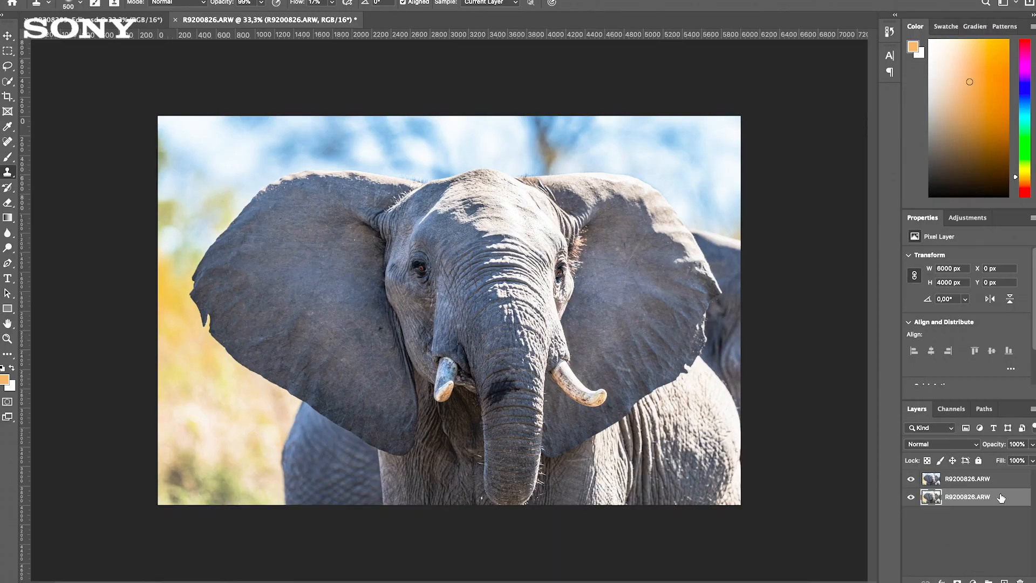
pyautogui.click(932, 485)
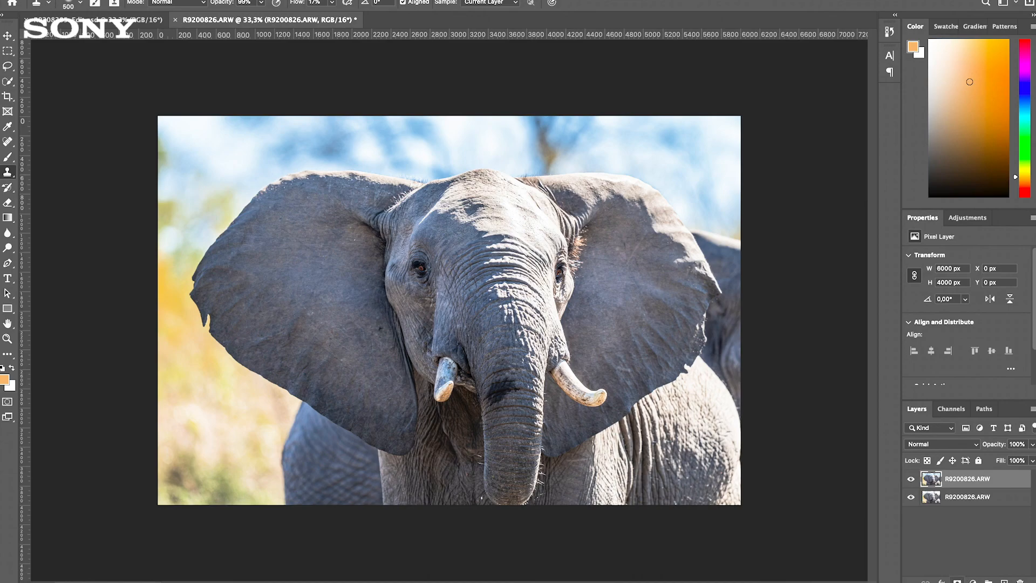
pyautogui.click(956, 581)
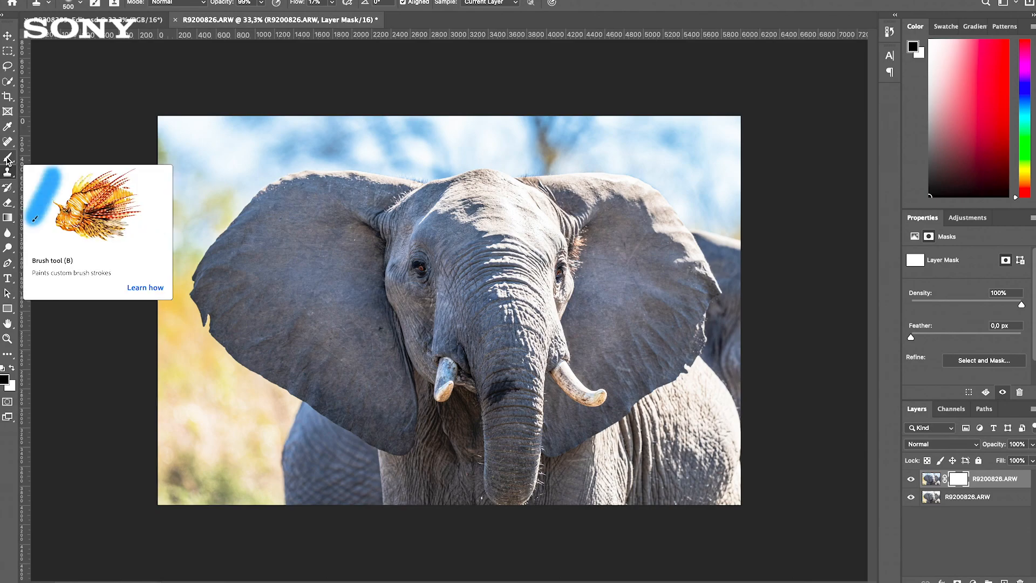
pyautogui.click(8, 159)
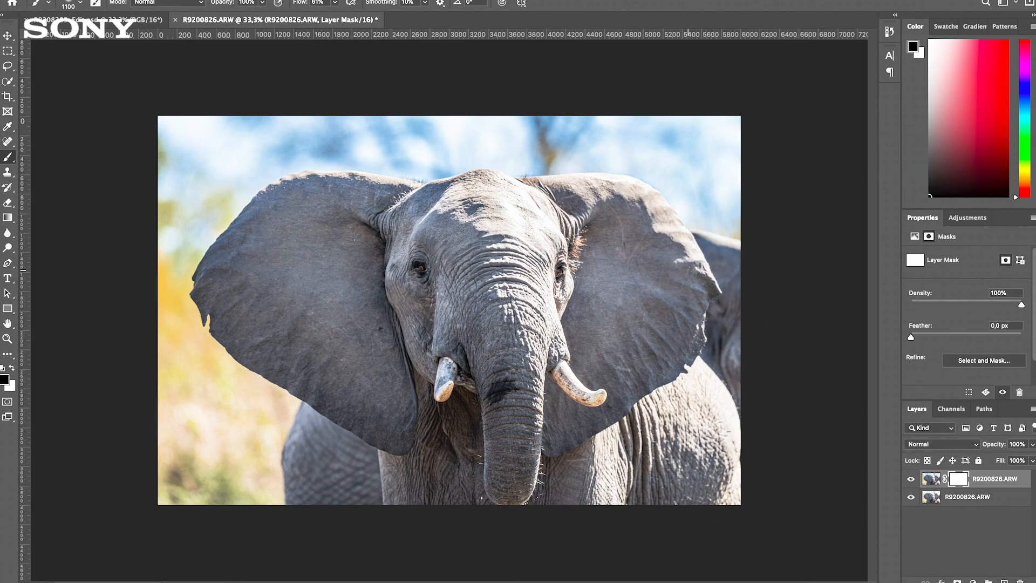
pyautogui.moveTo(526, 262); pyautogui.dragTo(499, 333)
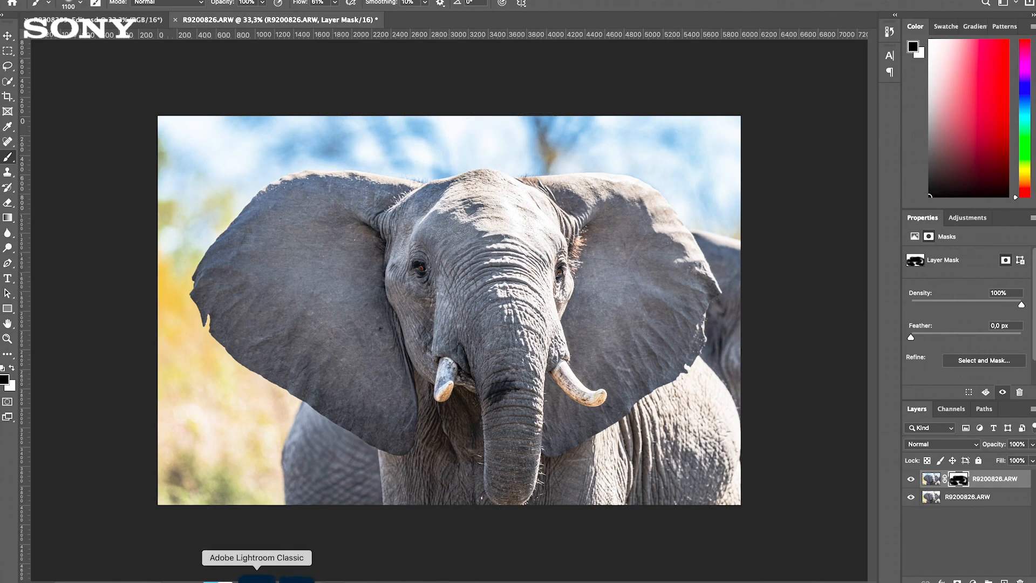
# Switch back to Lightroom Classic and open the cheetah photo R9201658.ARW in Develop
pyautogui.click(256, 576)
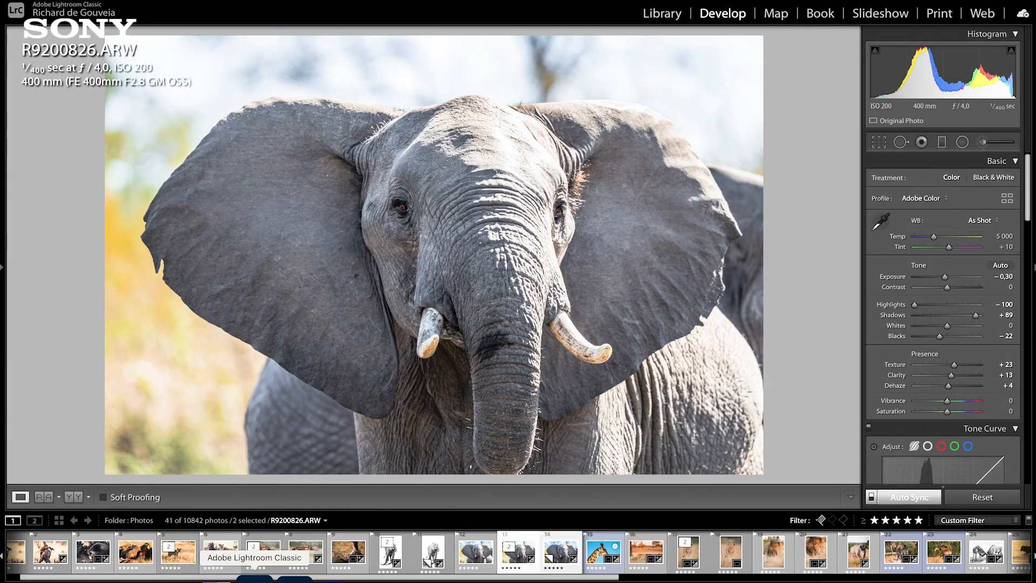
pyautogui.click(474, 559)
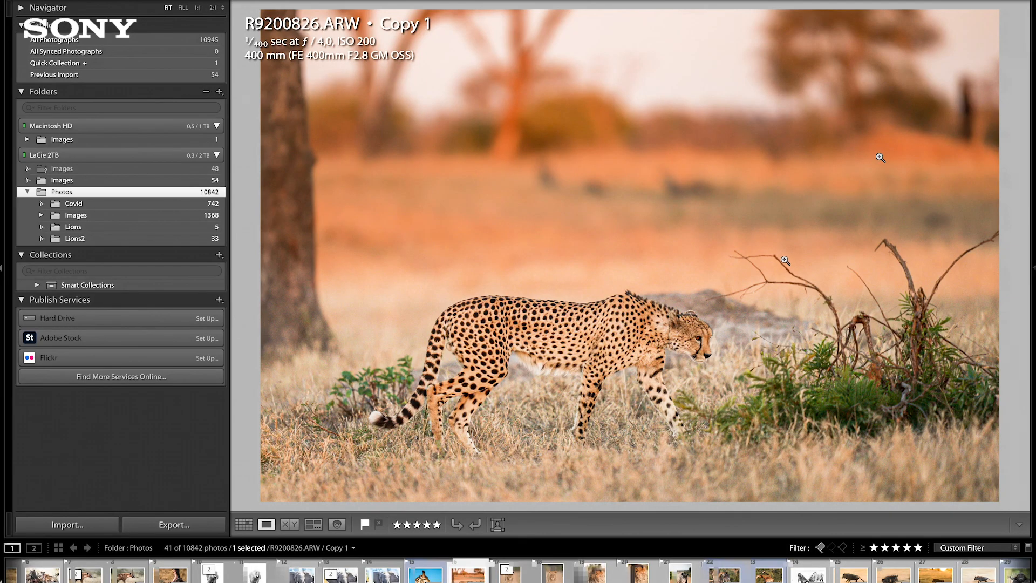
pyautogui.press('Left')
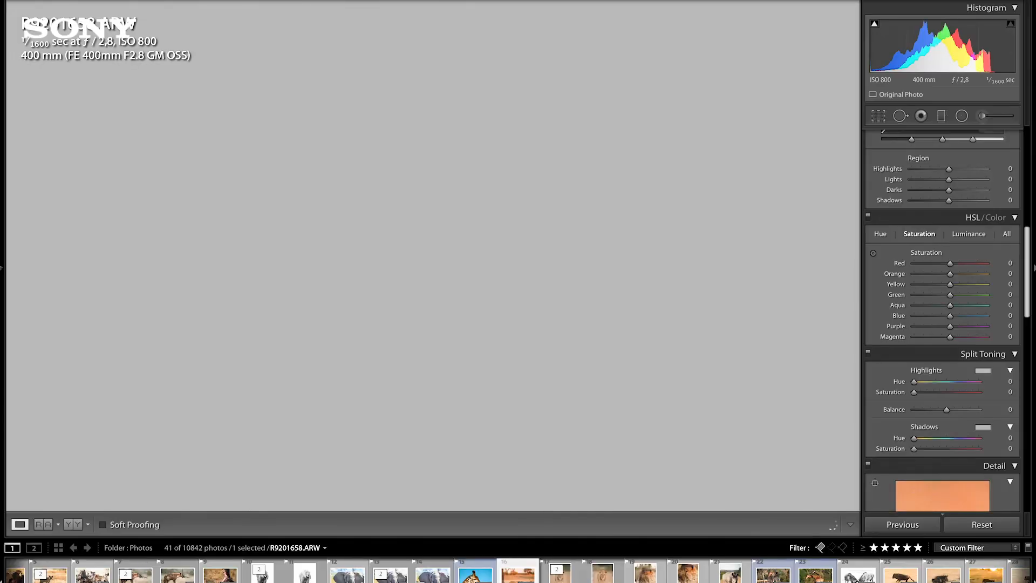
# Compare the cheetah photo side by side before and after editing, enlarged across the window, and return to the single view
pyautogui.press('y')
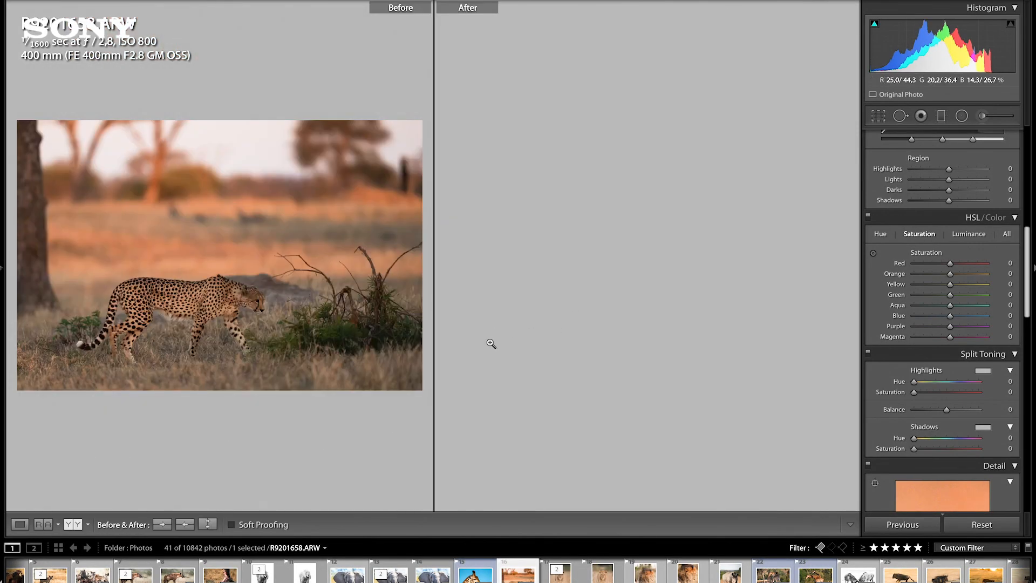
pyautogui.click(1033, 268)
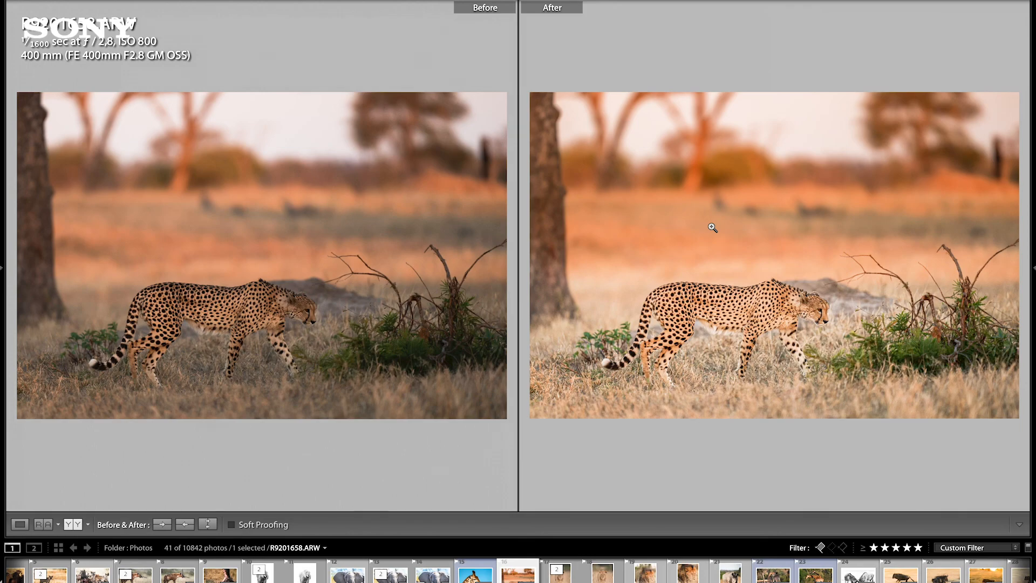
pyautogui.click(1034, 270)
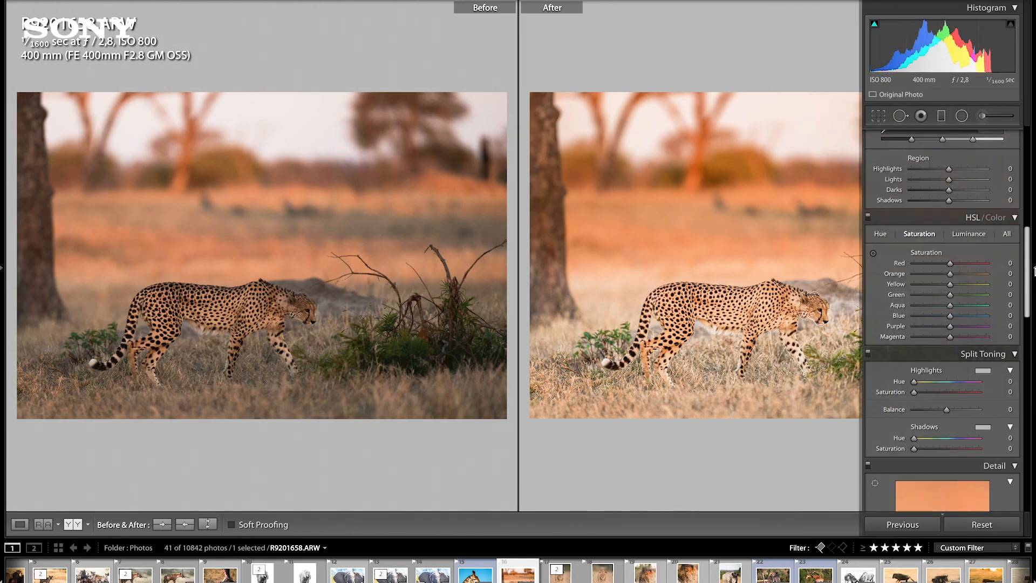
pyautogui.press('y')
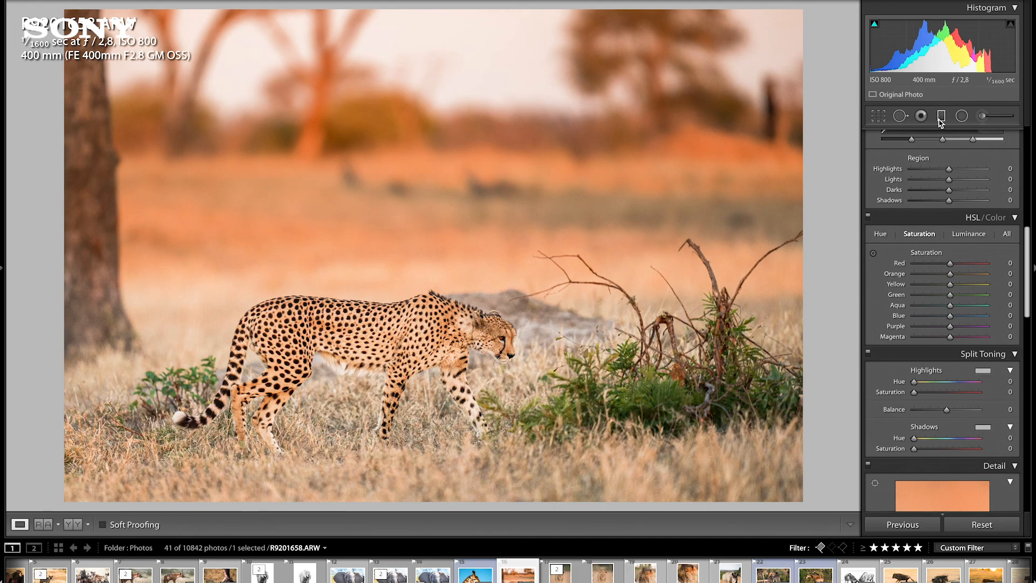
# Examine the settings and mask coverage of both graduated filters on the cheetah photo, and compare it before and after again
pyautogui.click(941, 116)
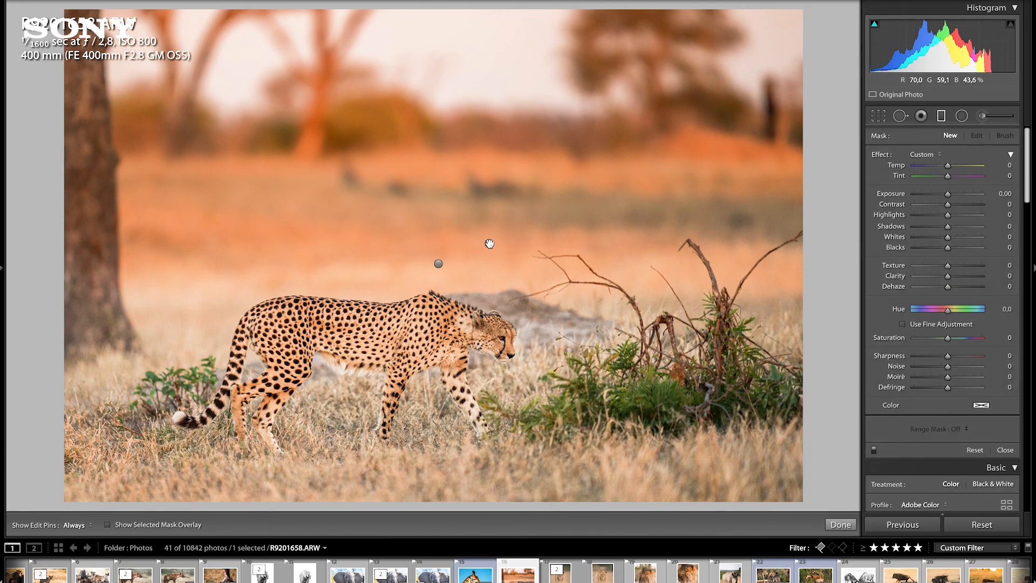
pyautogui.click(489, 244)
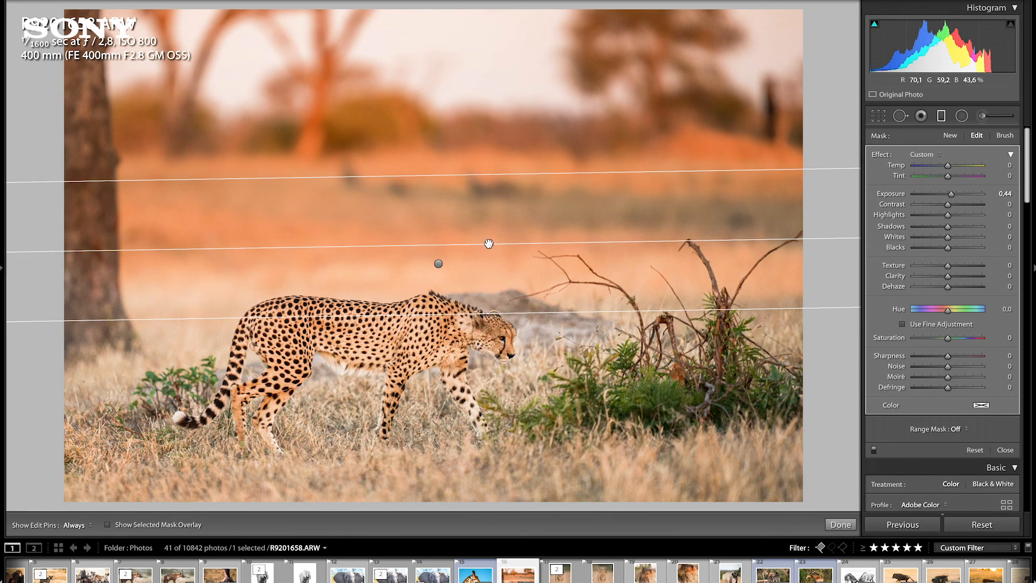
pyautogui.press('o')
pyautogui.press('o')
pyautogui.press('o')
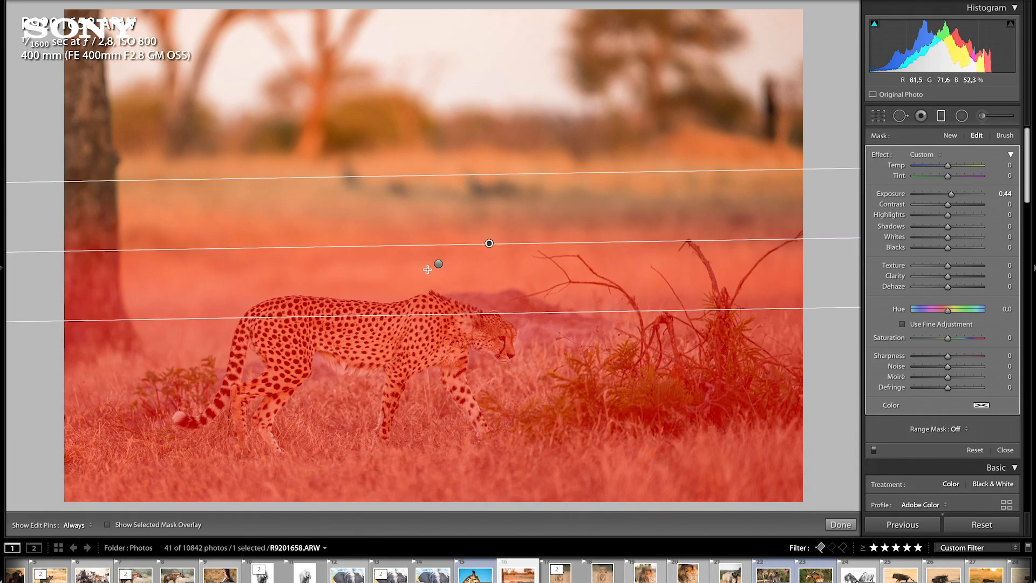
pyautogui.click(438, 264)
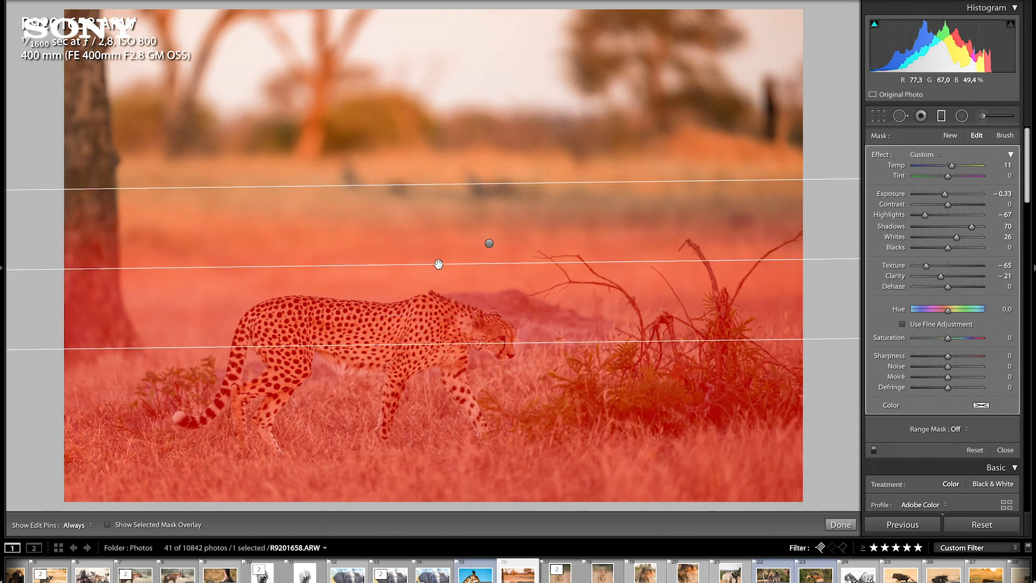
pyautogui.moveTo(439, 264)
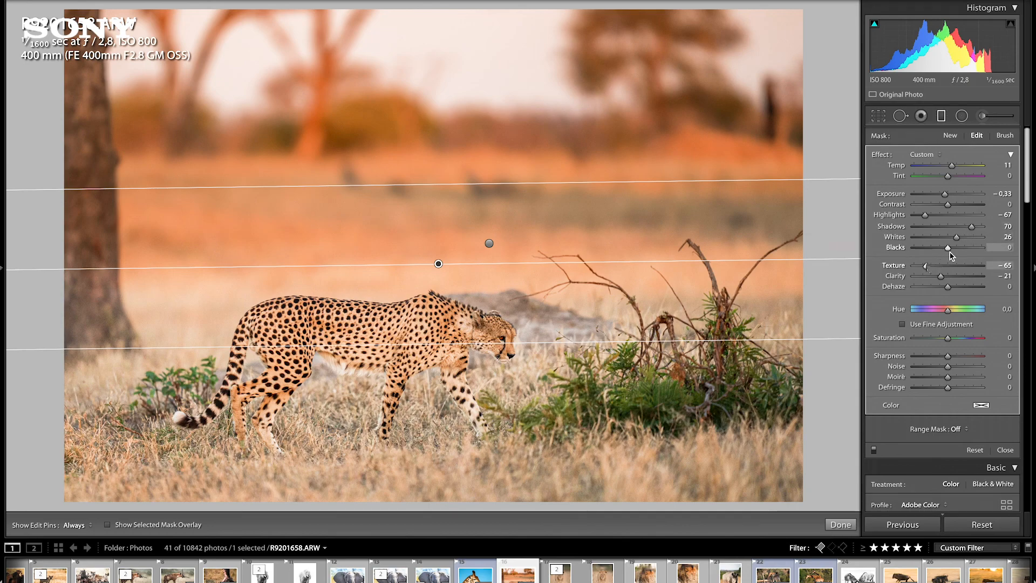
pyautogui.click(489, 243)
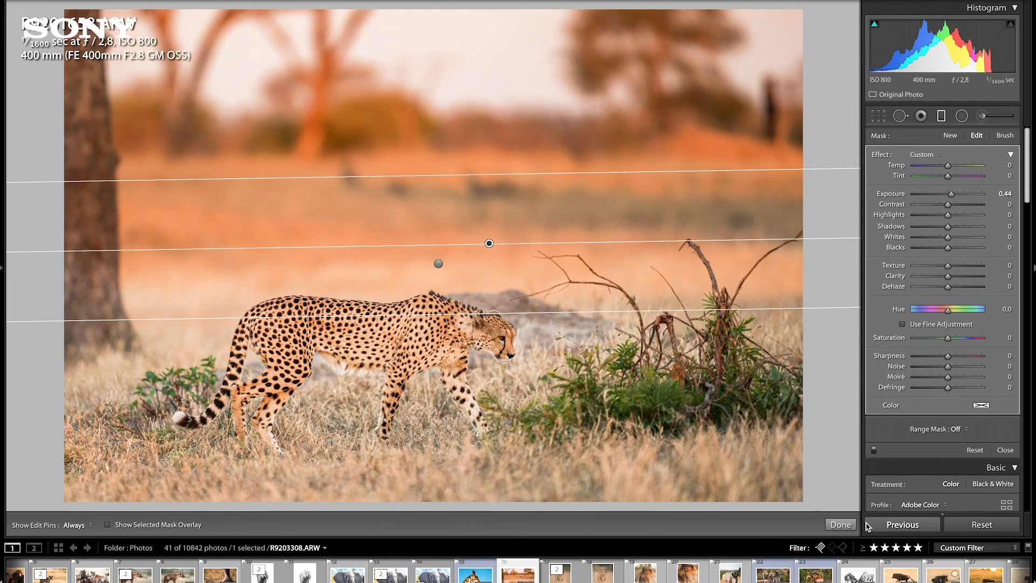
pyautogui.click(841, 524)
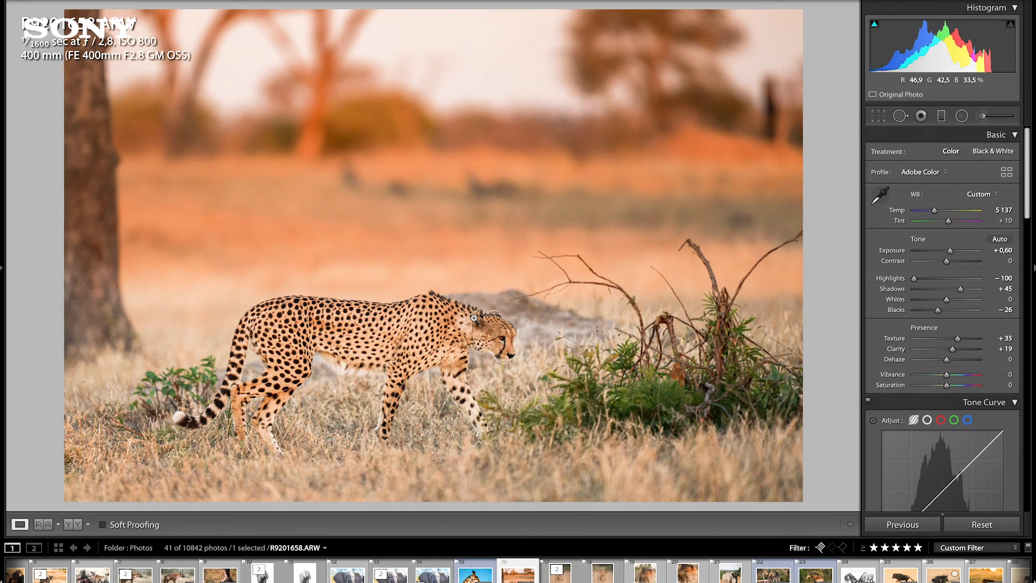
pyautogui.press('y')
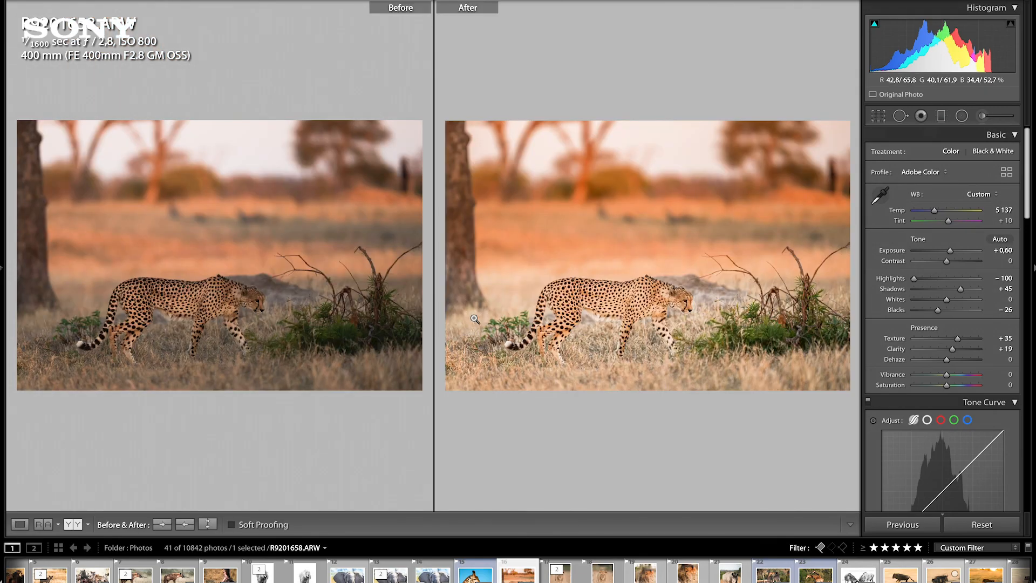
pyautogui.press('y')
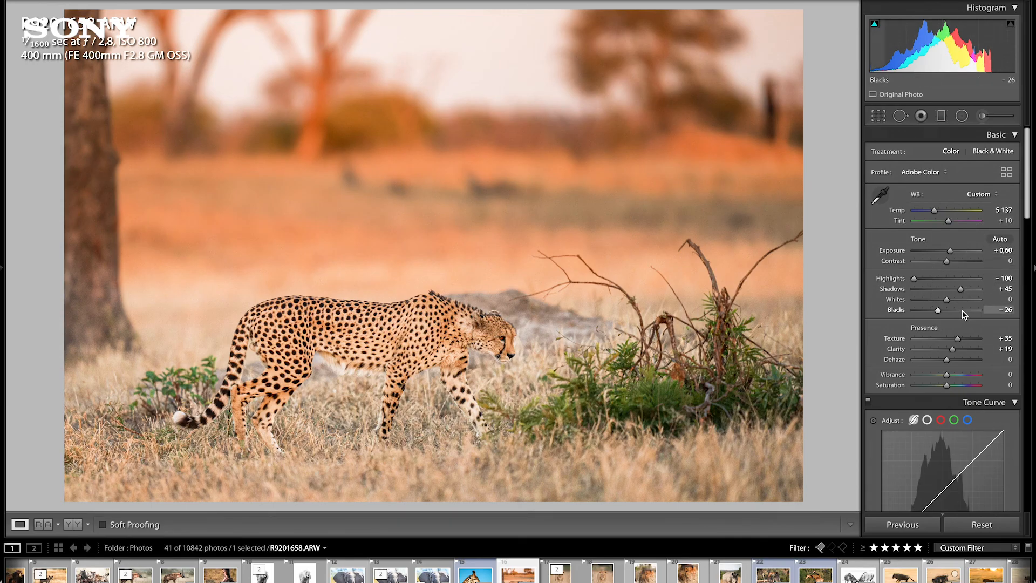
# Open the buffalo photo R9204699.ARW from the Library grid in Develop and inspect its face up close
pyautogui.press('g')
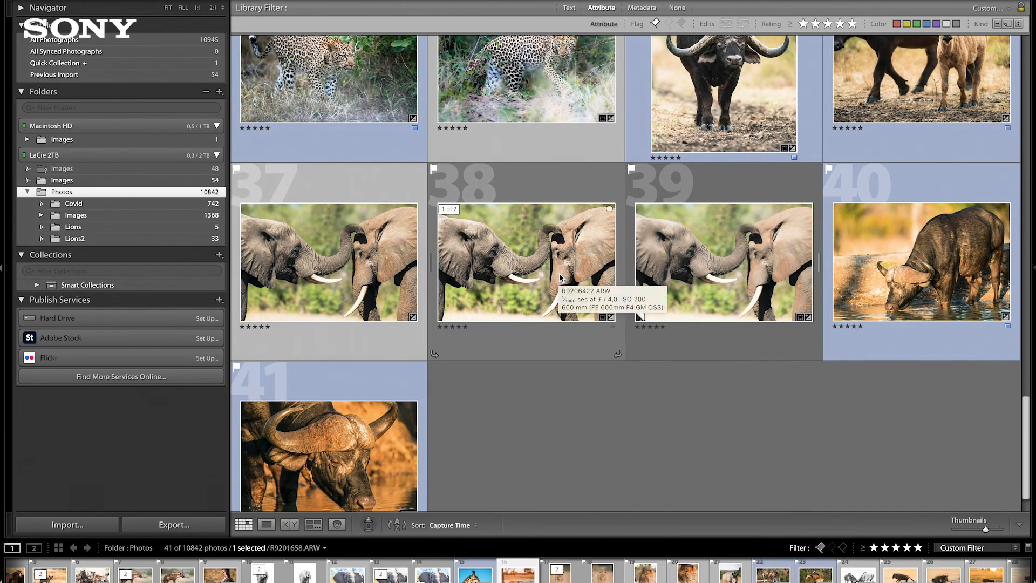
pyautogui.scroll(3, 560, 278)
pyautogui.doubleClick(741, 166)
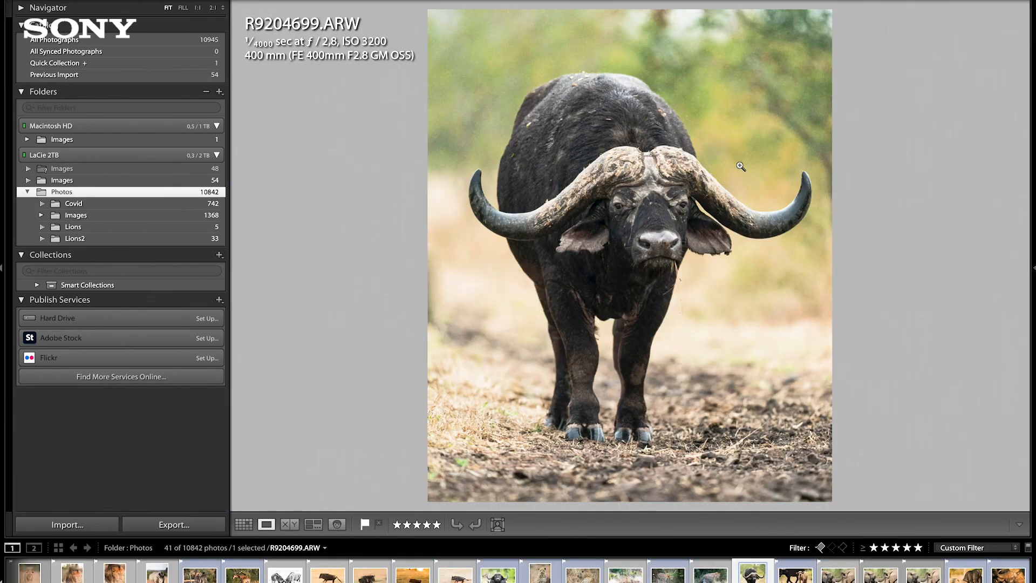
pyautogui.press('d')
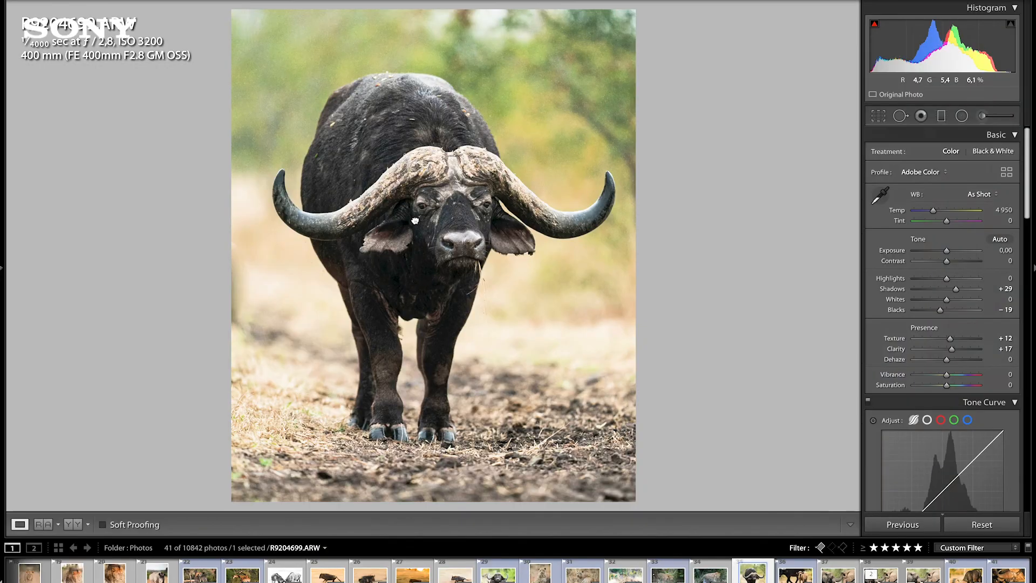
pyautogui.click(447, 208)
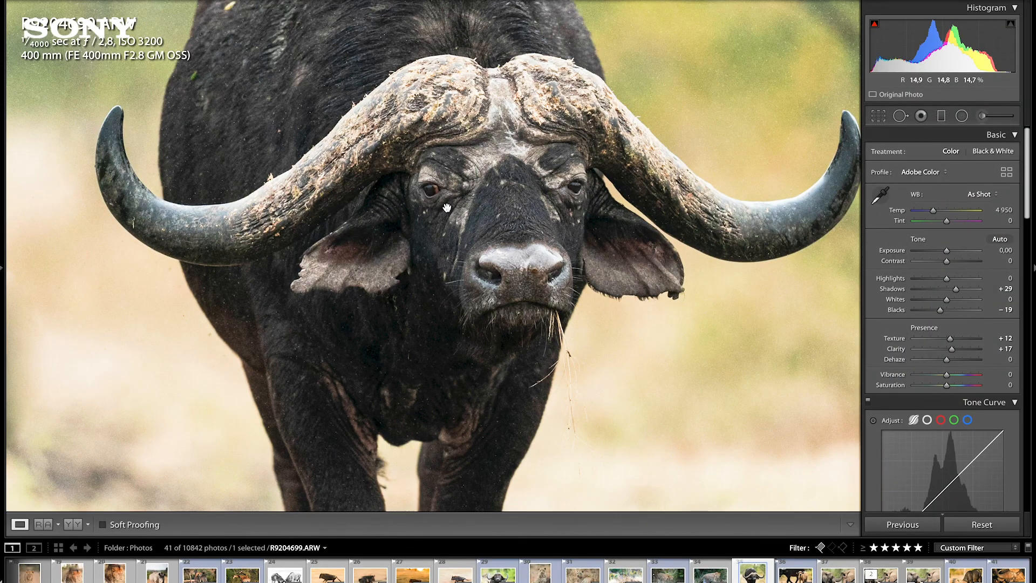
pyautogui.click(473, 194)
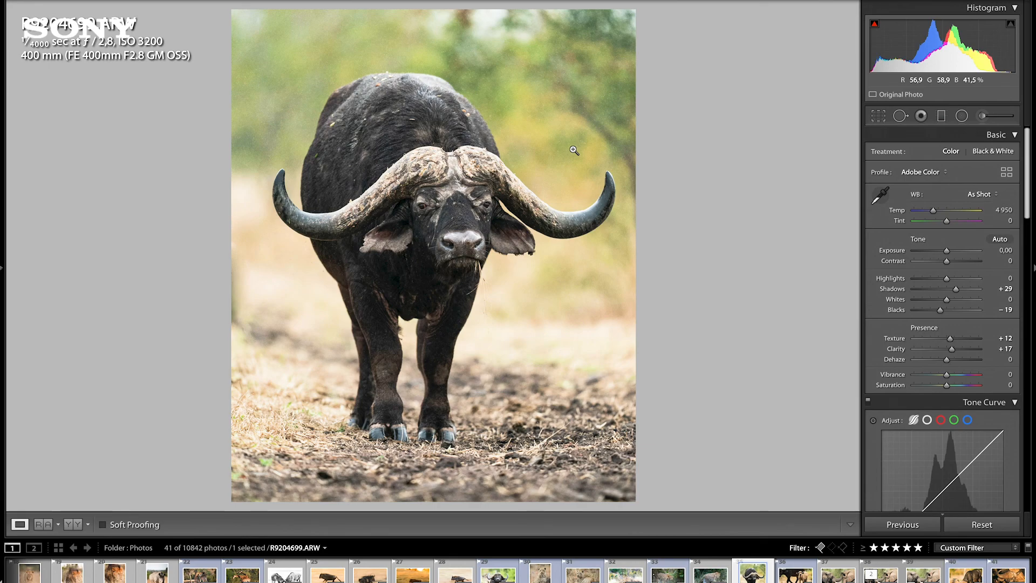
# Check the buffalo's face up close, then start a new Adjustment Brush with Feather 0, Flow 100 and Auto Mask on
pyautogui.click(476, 220)
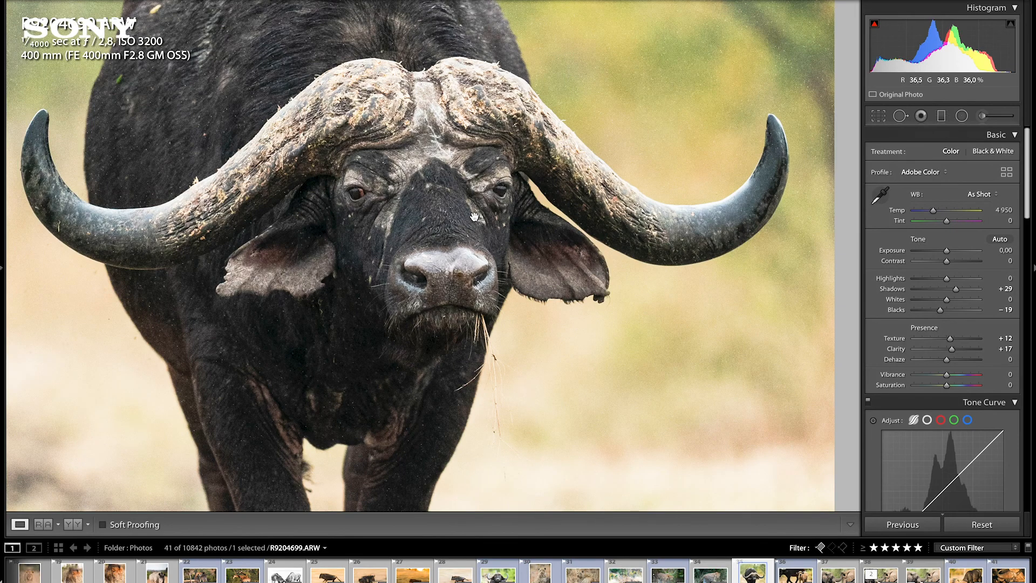
pyautogui.click(474, 217)
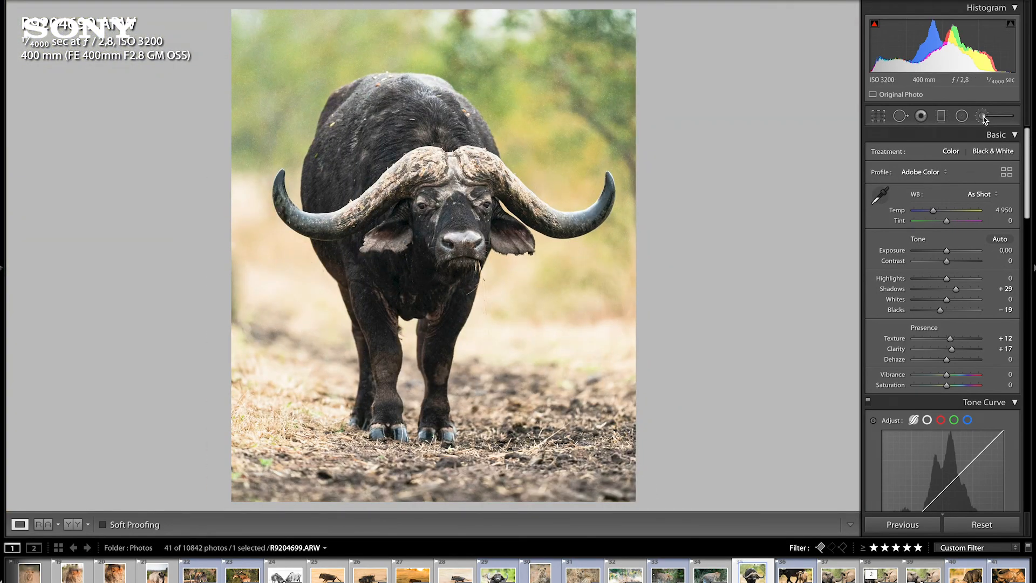
pyautogui.click(983, 116)
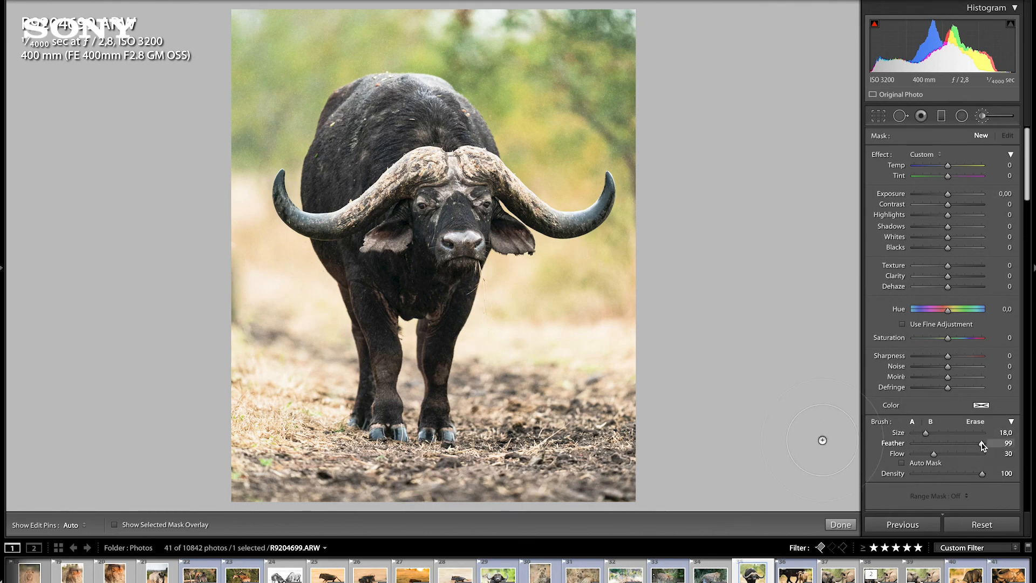
pyautogui.moveTo(982, 444); pyautogui.dragTo(1019, 460)
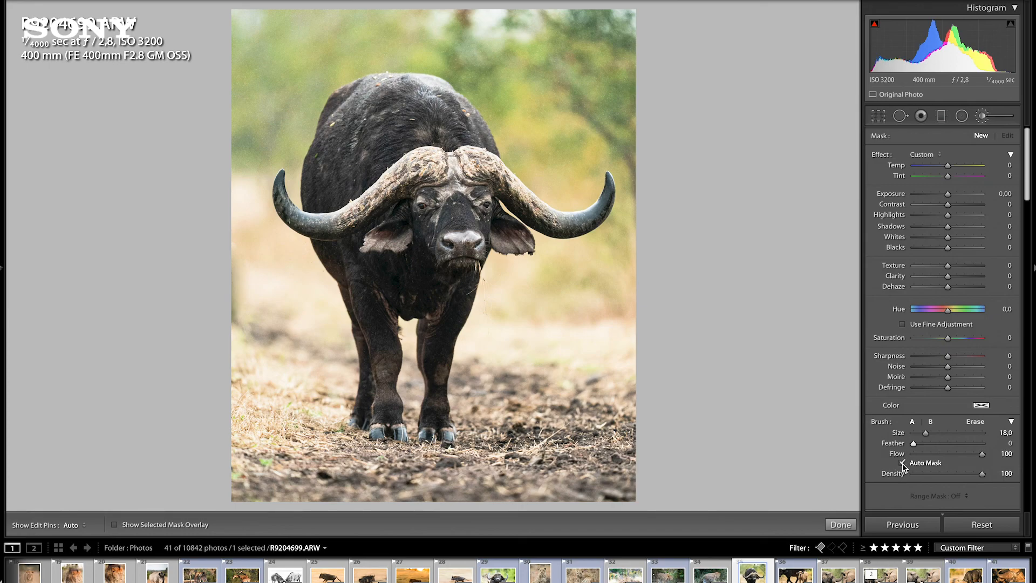
pyautogui.click(902, 463)
pyautogui.press('h')
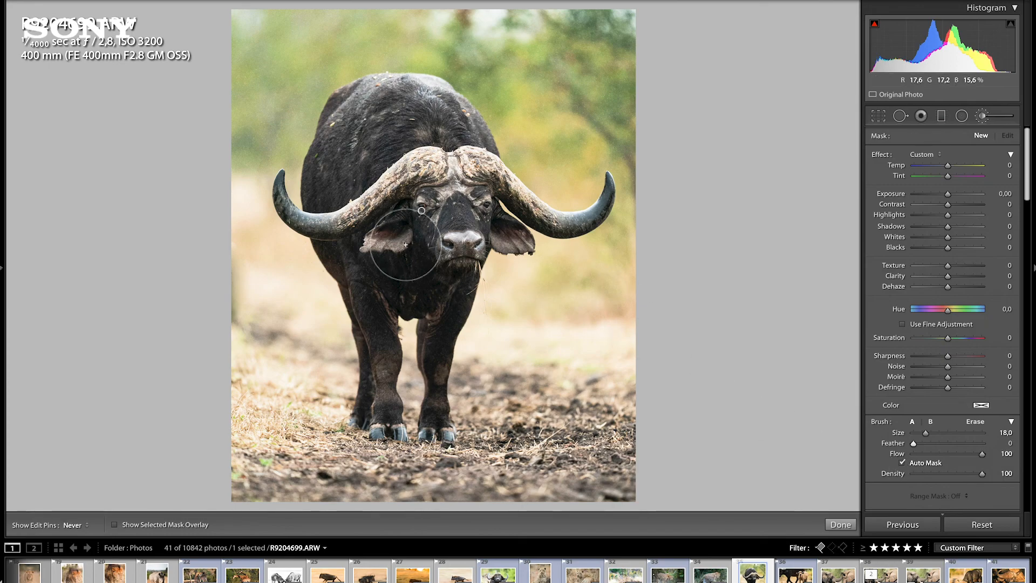
# Paint a brush mask over the buffalo's whole body, head, horns and legs with the red mask overlay shown
pyautogui.click(409, 237)
pyautogui.press('o')
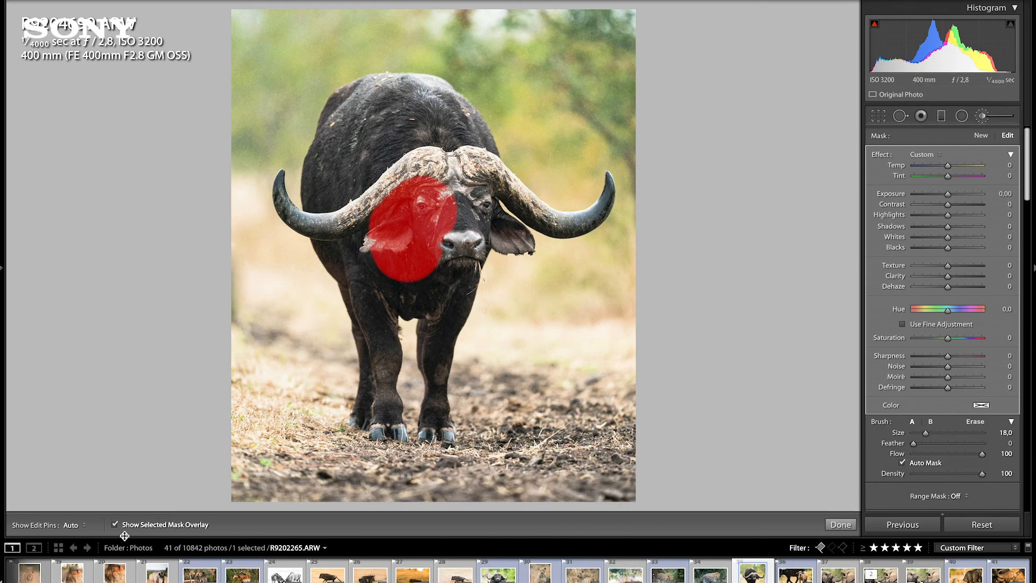
pyautogui.moveTo(386, 173)
pyautogui.mouseDown()
pyautogui.moveTo(365, 118)
pyautogui.moveTo(344, 123)
pyautogui.moveTo(368, 102)
pyautogui.moveTo(420, 104)
pyautogui.moveTo(467, 136)
pyautogui.moveTo(457, 162)
pyautogui.moveTo(464, 223)
pyautogui.moveTo(421, 238)
pyautogui.moveTo(334, 222)
pyautogui.moveTo(323, 168)
pyautogui.moveTo(327, 160)
pyautogui.moveTo(367, 261)
pyautogui.moveTo(403, 288)
pyautogui.moveTo(437, 256)
pyautogui.moveTo(432, 424)
pyautogui.moveTo(374, 410)
pyautogui.moveTo(378, 295)
pyautogui.moveTo(301, 162)
pyautogui.moveTo(302, 206)
pyautogui.moveTo(307, 189)
pyautogui.moveTo(288, 190)
pyautogui.moveTo(546, 220)
pyautogui.moveTo(582, 202)
pyautogui.moveTo(536, 218)
pyautogui.moveTo(601, 198)
pyautogui.moveTo(551, 234)
pyautogui.moveTo(506, 233)
pyautogui.moveTo(476, 262)
pyautogui.mouseUp()
# Erase the mask spill around both horns, between the legs, at the feet and above the back
pyautogui.press('alt')
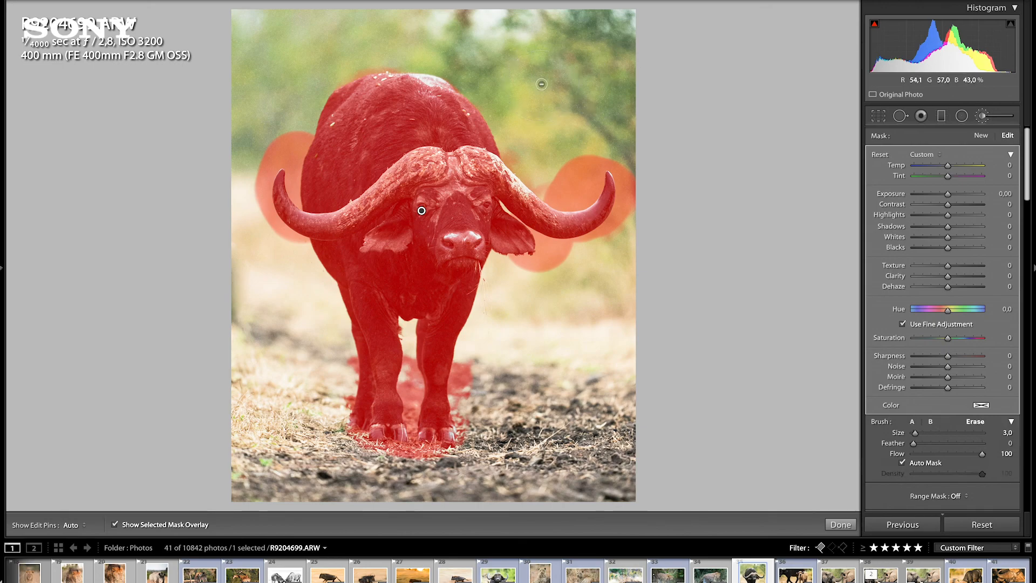
pyautogui.scroll(3, 523, 133)
pyautogui.moveTo(517, 139)
pyautogui.mouseDown()
pyautogui.moveTo(573, 197)
pyautogui.moveTo(603, 153)
pyautogui.moveTo(556, 173)
pyautogui.moveTo(615, 159)
pyautogui.moveTo(629, 176)
pyautogui.moveTo(627, 203)
pyautogui.moveTo(606, 233)
pyautogui.moveTo(507, 268)
pyautogui.mouseUp()
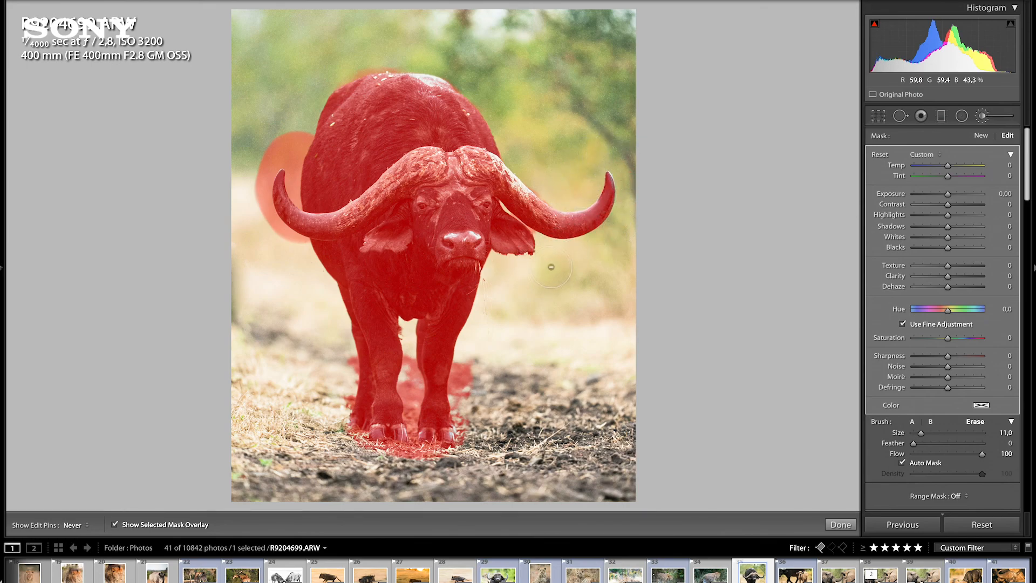
pyautogui.moveTo(493, 348)
pyautogui.mouseDown()
pyautogui.moveTo(467, 424)
pyautogui.moveTo(450, 386)
pyautogui.moveTo(464, 459)
pyautogui.moveTo(408, 451)
pyautogui.moveTo(413, 377)
pyautogui.moveTo(396, 437)
pyautogui.moveTo(410, 373)
pyautogui.mouseUp()
pyautogui.moveTo(337, 366)
pyautogui.mouseDown()
pyautogui.moveTo(341, 343)
pyautogui.moveTo(345, 420)
pyautogui.moveTo(282, 240)
pyautogui.moveTo(294, 243)
pyautogui.moveTo(266, 231)
pyautogui.moveTo(251, 181)
pyautogui.moveTo(297, 138)
pyautogui.moveTo(294, 189)
pyautogui.mouseUp()
pyautogui.press('h')
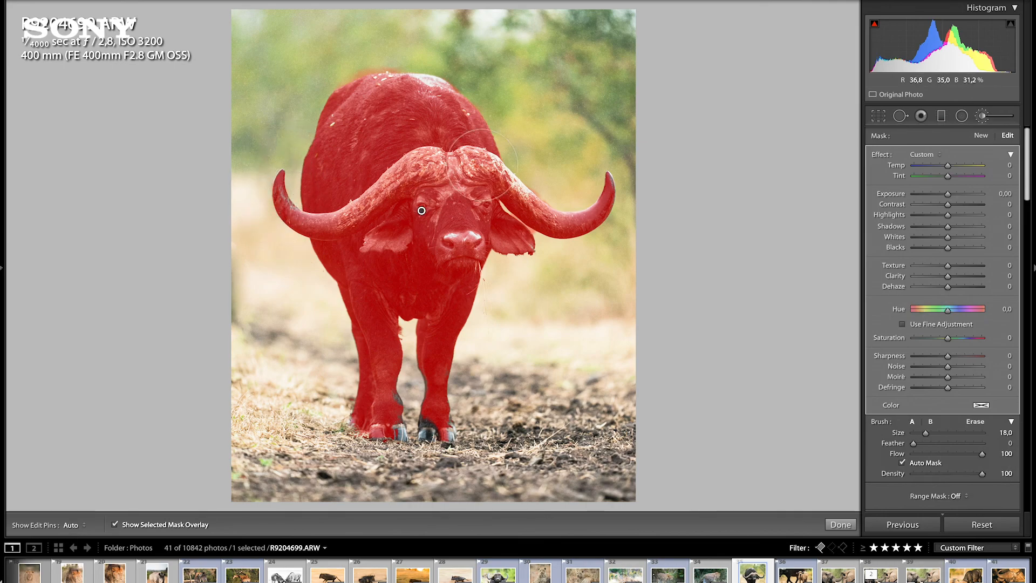
pyautogui.moveTo(353, 60); pyautogui.dragTo(415, 51)
pyautogui.scroll(-6, 494, 162)
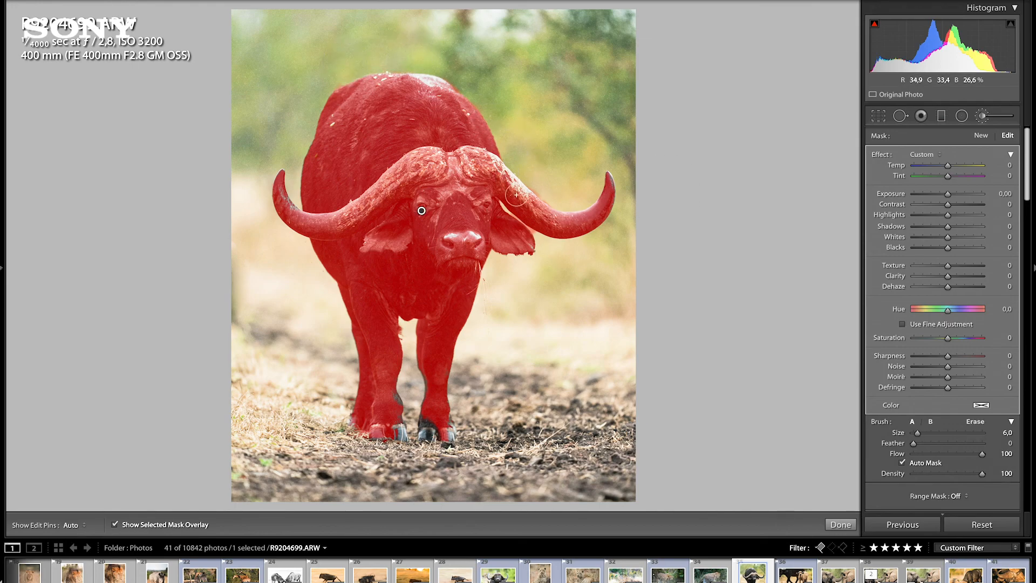
pyautogui.press('h')
pyautogui.scroll(3, 493, 168)
pyautogui.press('h')
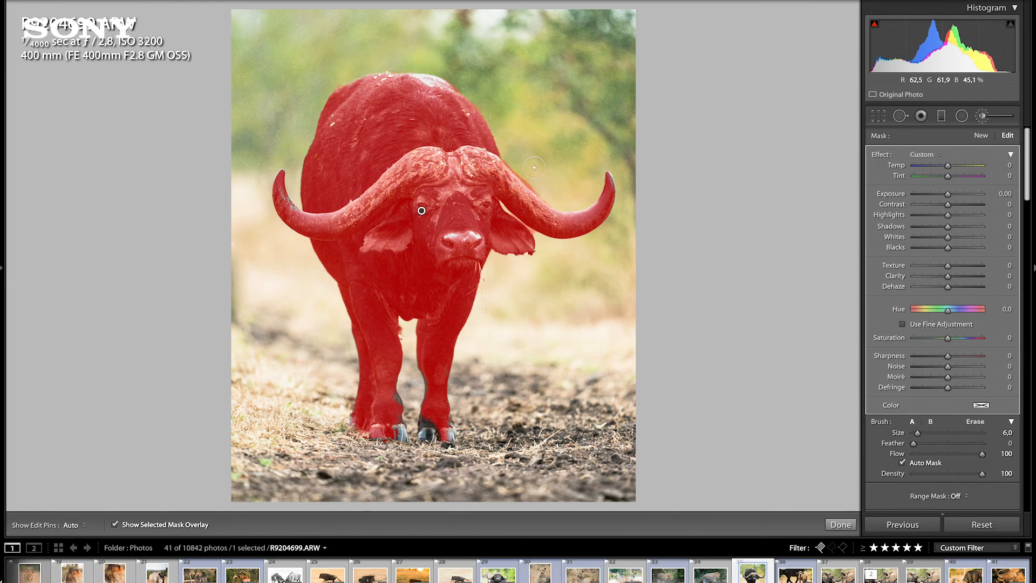
pyautogui.press('alt')
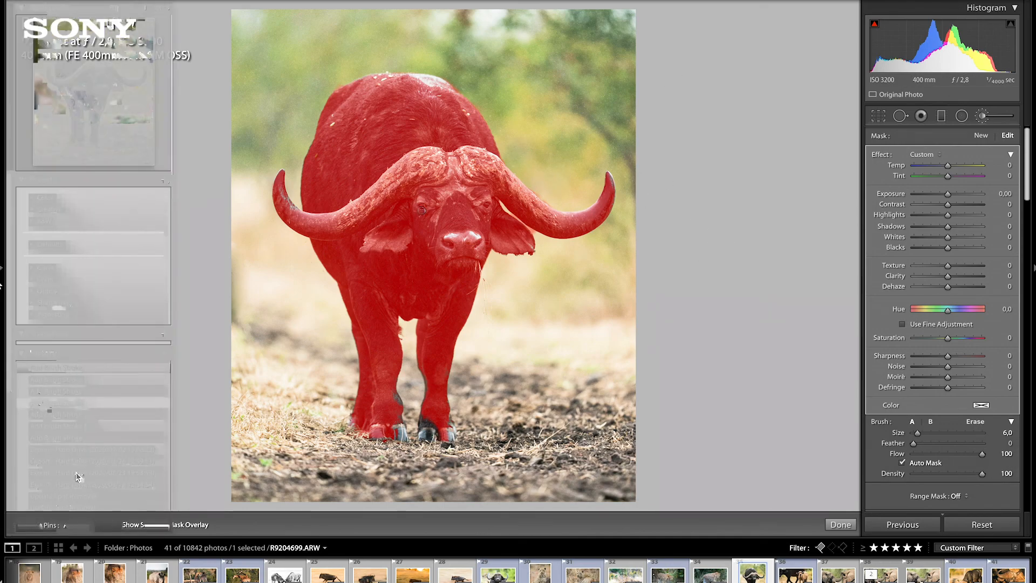
# Hide the mask overlay and set the buffalo mask's Texture to 26 and Clarity to 16
pyautogui.click(115, 524)
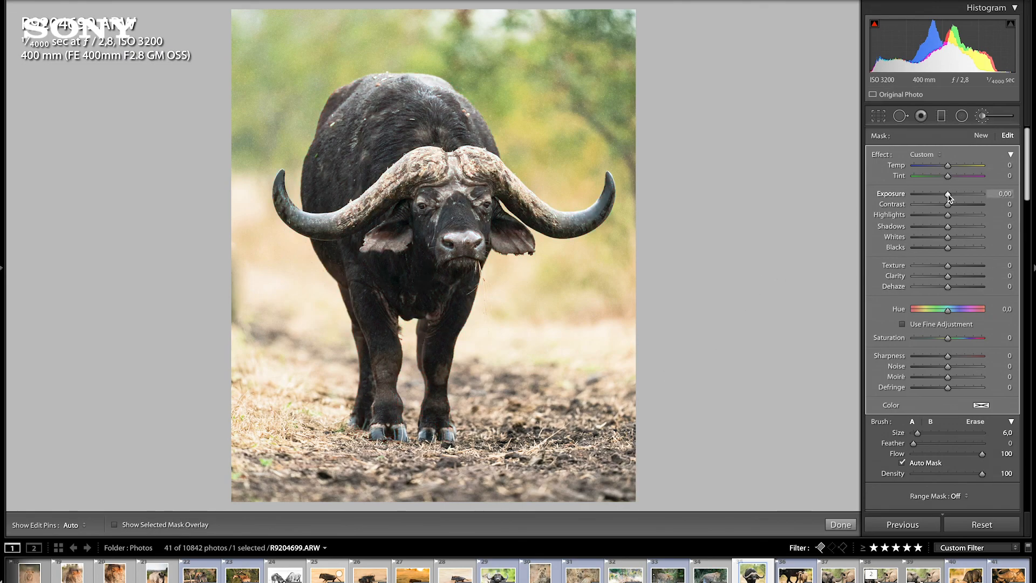
pyautogui.moveTo(948, 194)
pyautogui.mouseDown()
pyautogui.moveTo(957, 195)
pyautogui.moveTo(932, 196)
pyautogui.moveTo(999, 196)
pyautogui.moveTo(879, 201)
pyautogui.moveTo(1021, 205)
pyautogui.moveTo(950, 199)
pyautogui.mouseUp()
pyautogui.moveTo(949, 270); pyautogui.dragTo(959, 270)
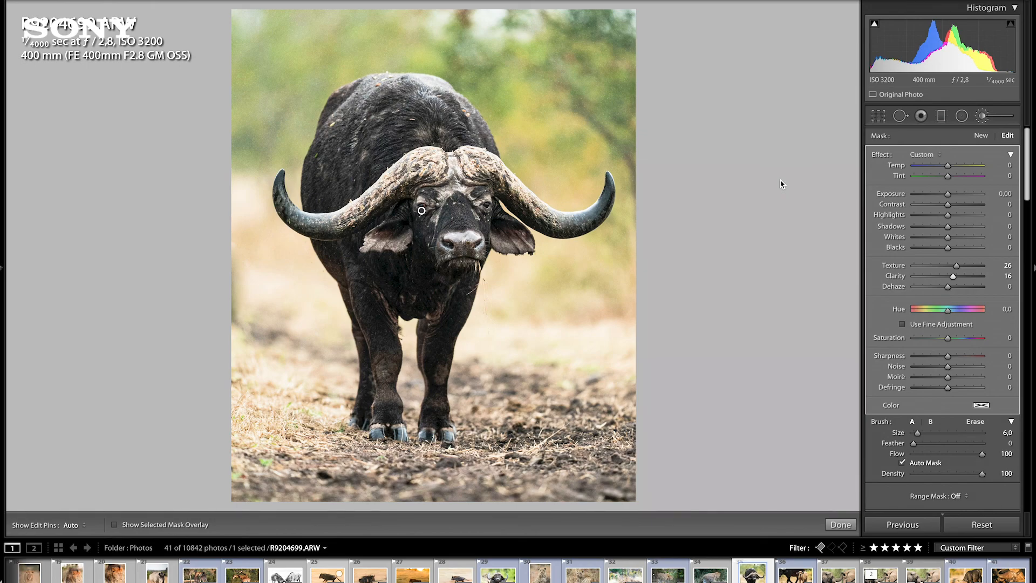
# Soften the whole photo by setting the Basic Texture to -62 and Clarity to -52
pyautogui.scroll(-10, 944, 459)
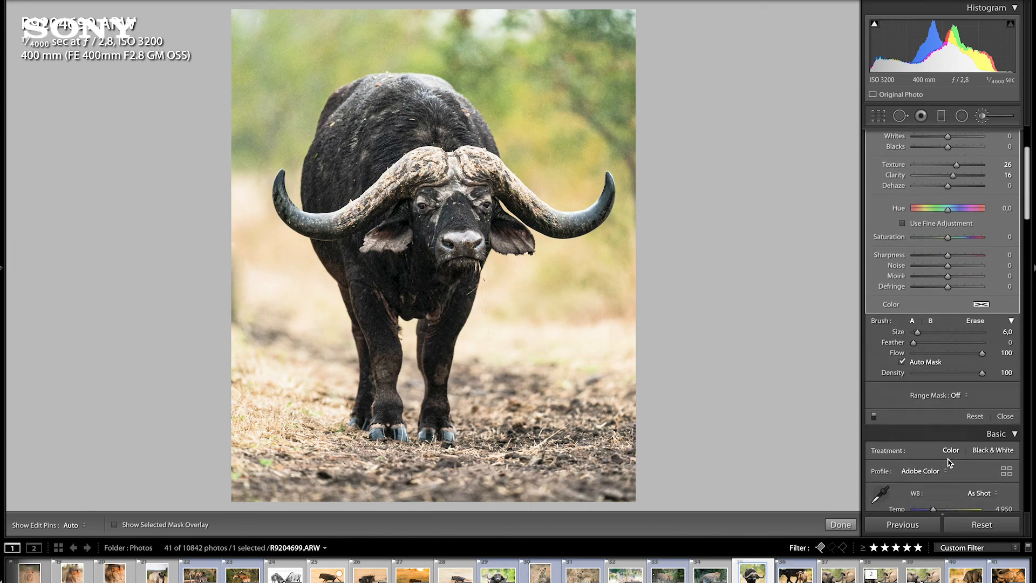
pyautogui.scroll(-2, 949, 460)
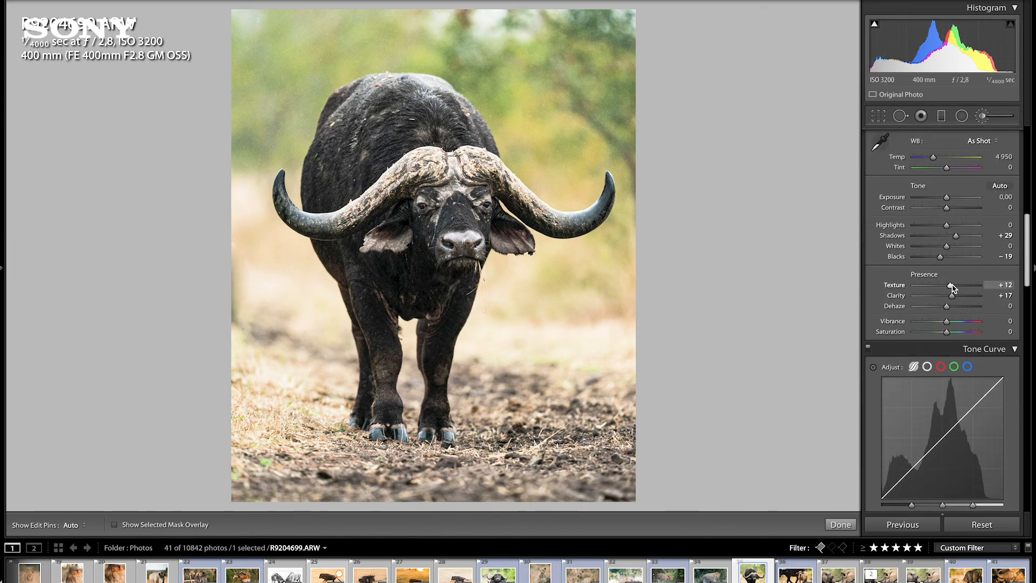
pyautogui.moveTo(945, 288)
pyautogui.mouseDown()
pyautogui.moveTo(927, 291)
pyautogui.moveTo(939, 297)
pyautogui.moveTo(930, 300)
pyautogui.mouseUp()
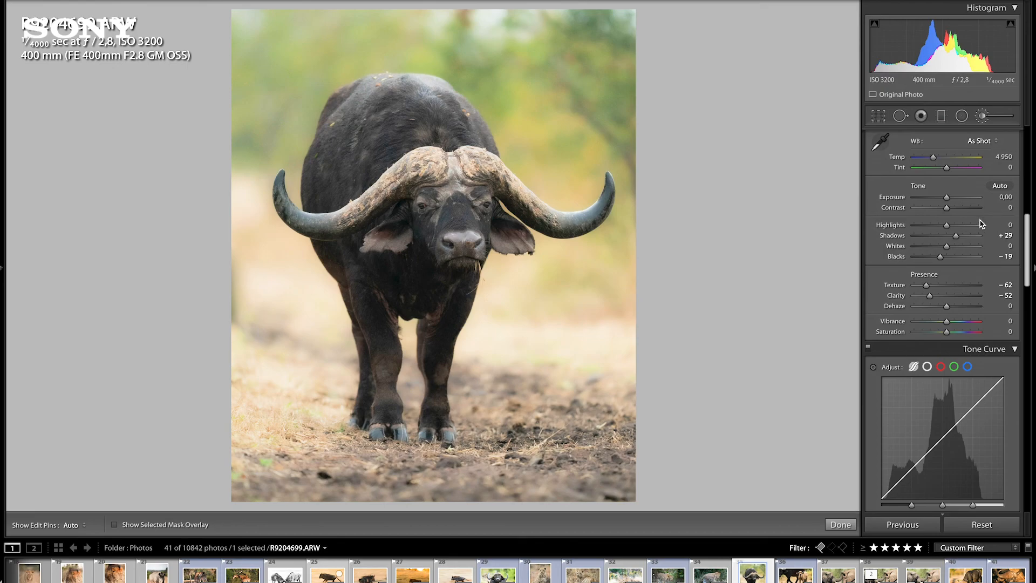
# Raise the buffalo brush mask's Texture to 68 and Clarity to 86
pyautogui.scroll(5, 980, 232)
pyautogui.scroll(1, 963, 263)
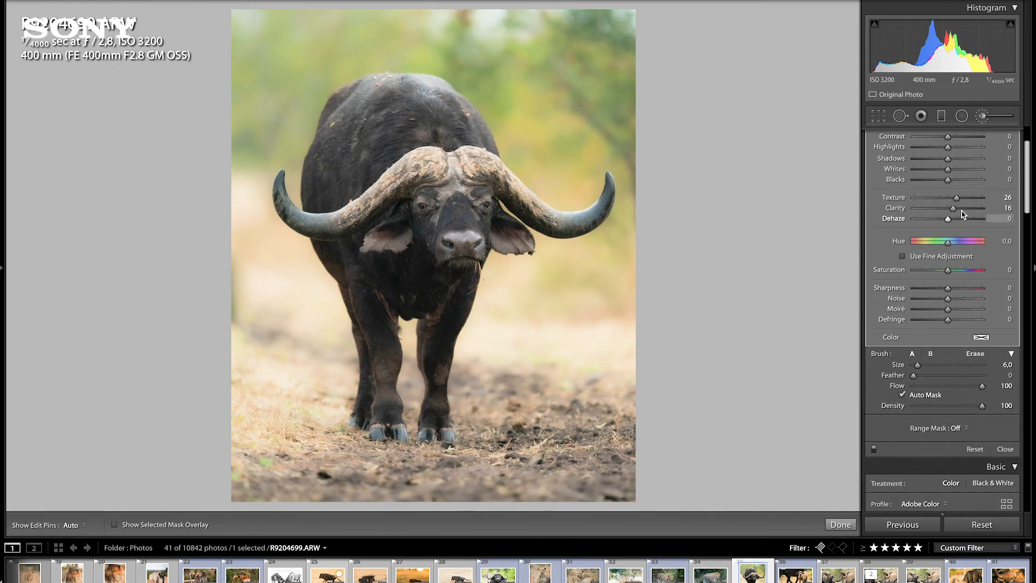
pyautogui.moveTo(956, 198); pyautogui.dragTo(979, 212)
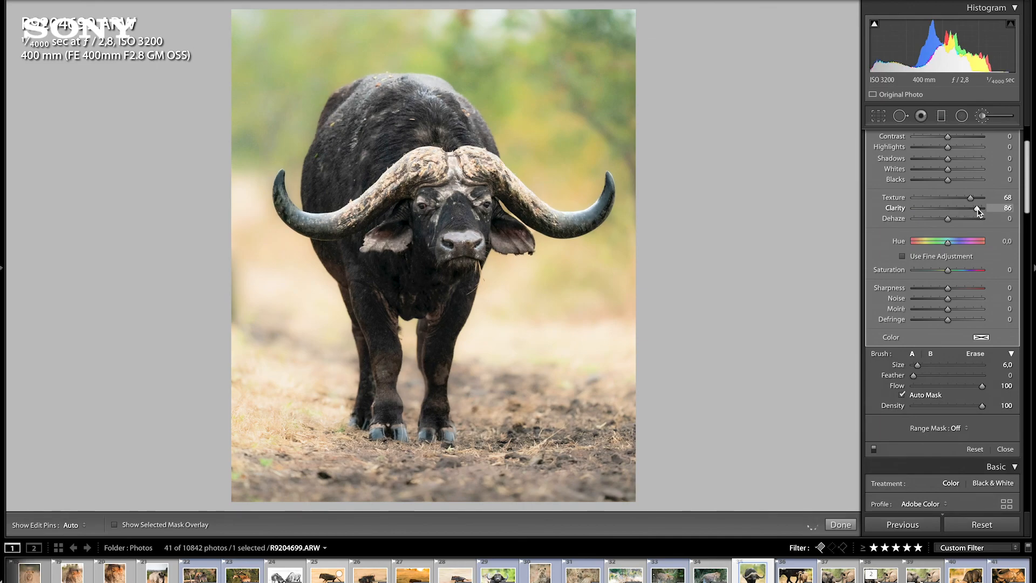